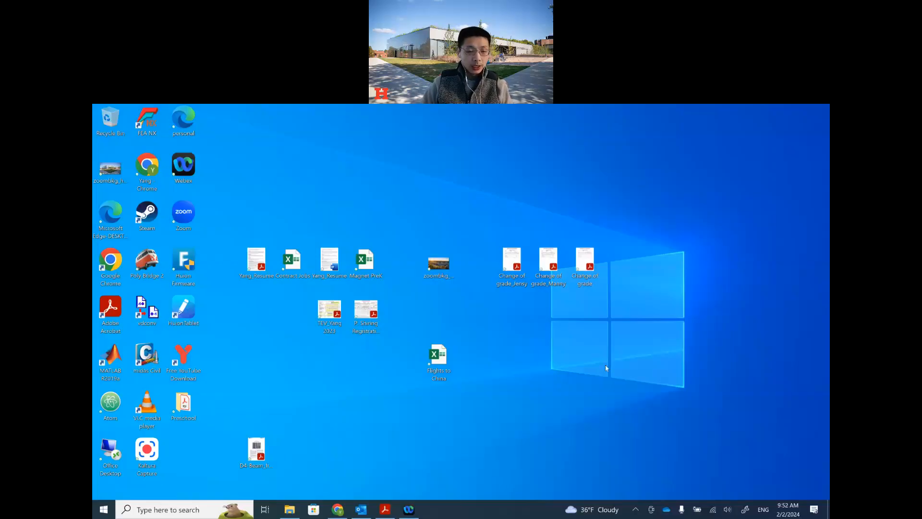
Switch to the Abaqus Tutorial 1 PDF in Adobe Acrobat and review the 2D truss problem and the start-up instructions.
click(384, 510)
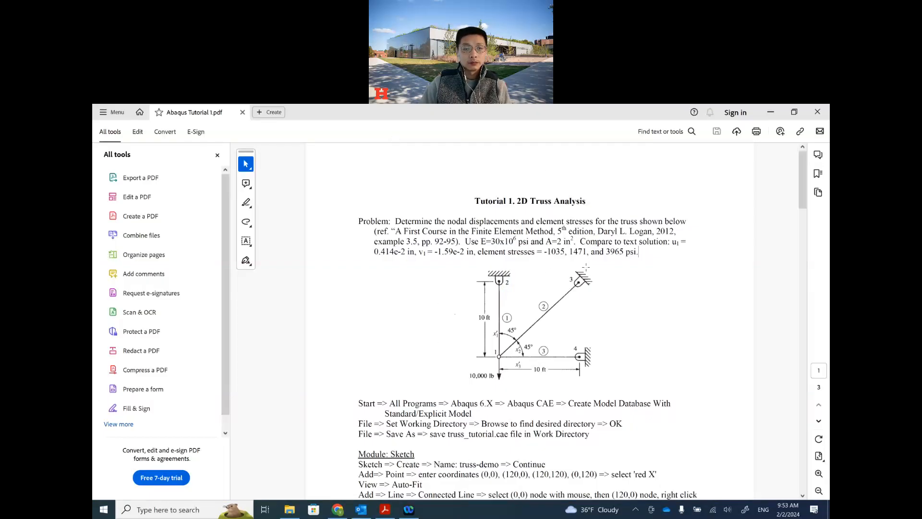
drag(802, 191, 743, 200)
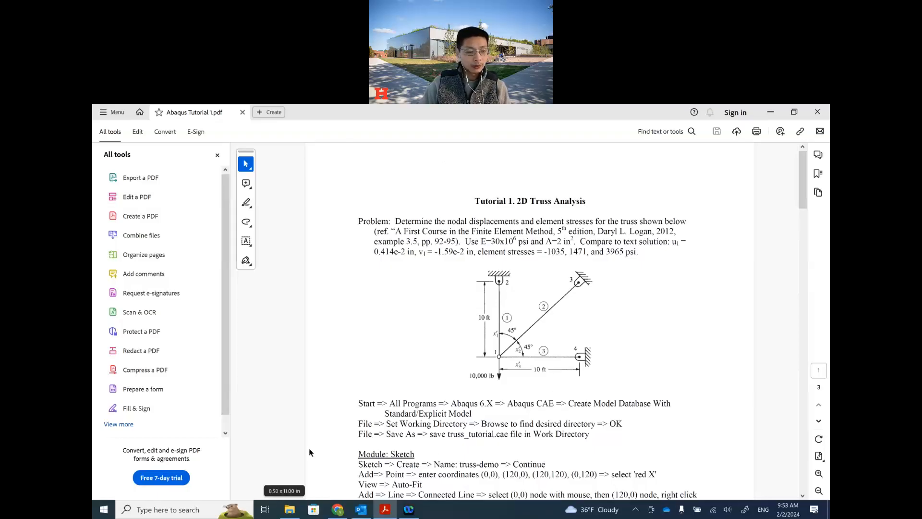
scroll(378, 395, down, 2)
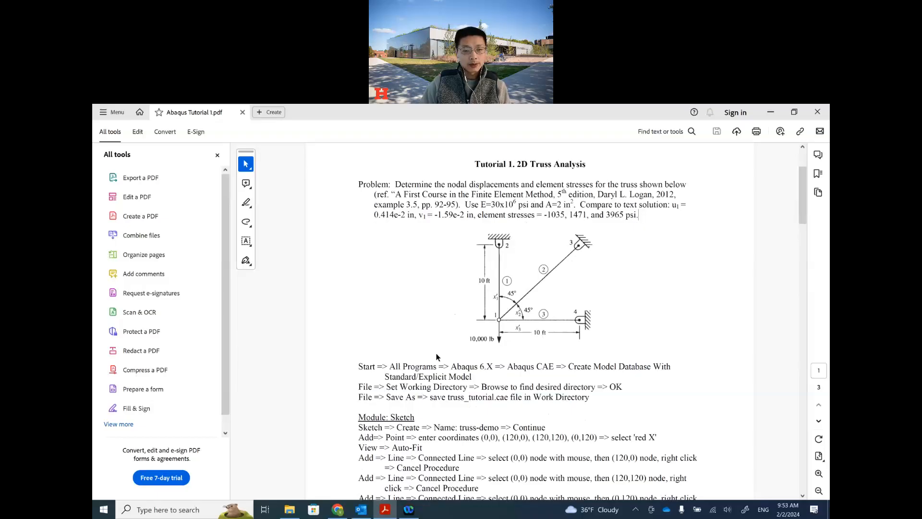
drag(390, 366, 489, 376)
click(449, 378)
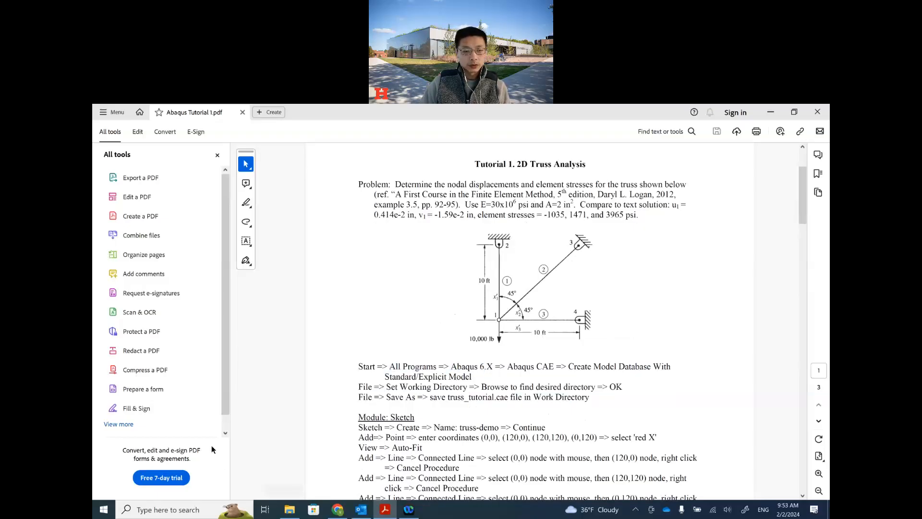
Search Windows for Abaqus CAE and launch it.
click(172, 510)
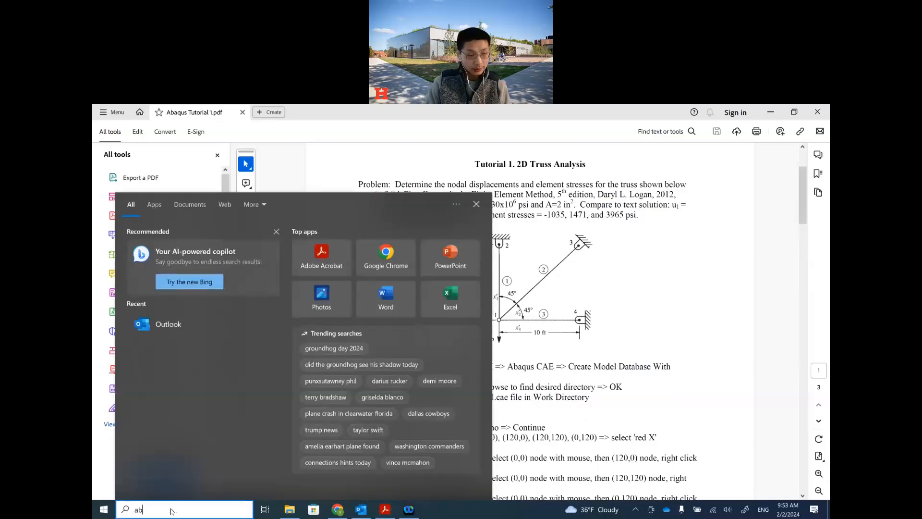
text(abaqus)
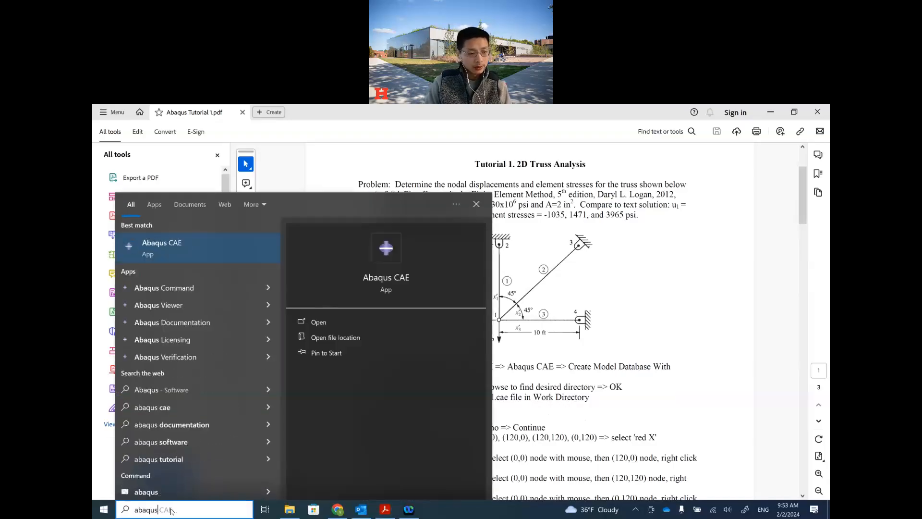
text( CAE)
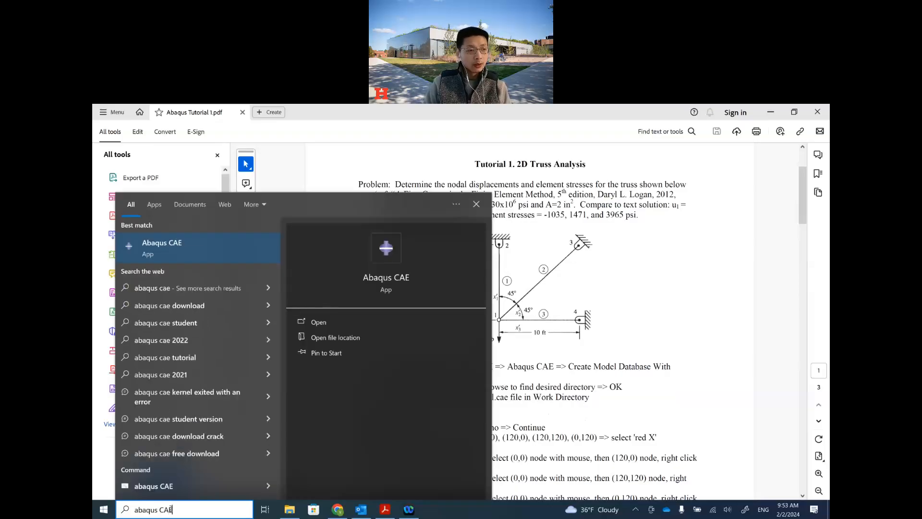
key(Return)
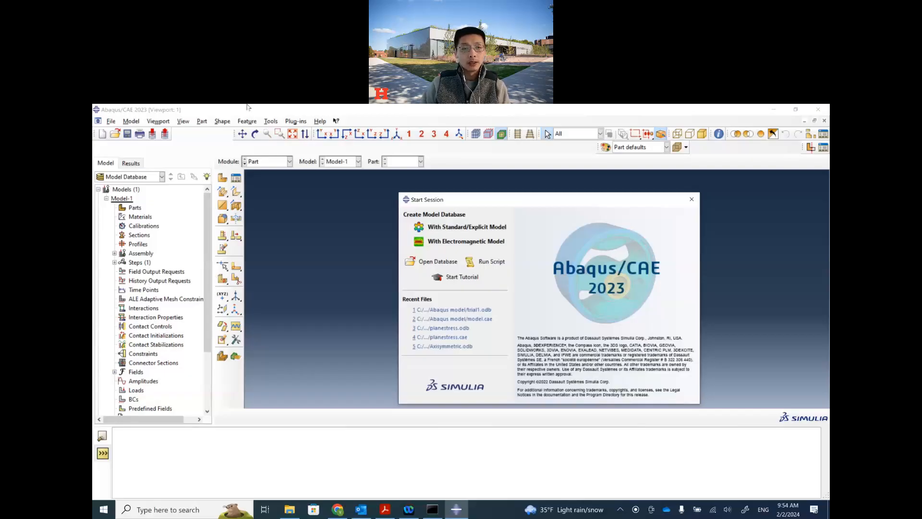
Create a new model database with a Standard/Explicit model.
click(457, 140)
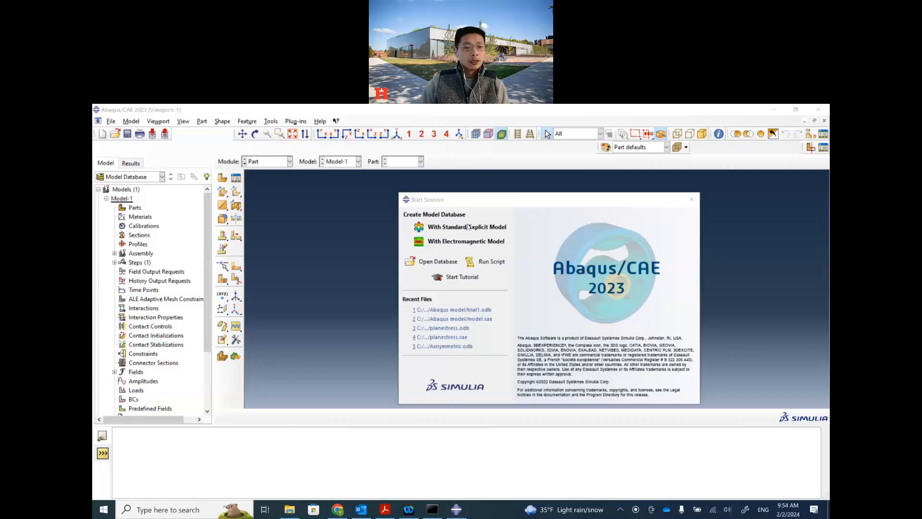
drag(474, 199, 455, 190)
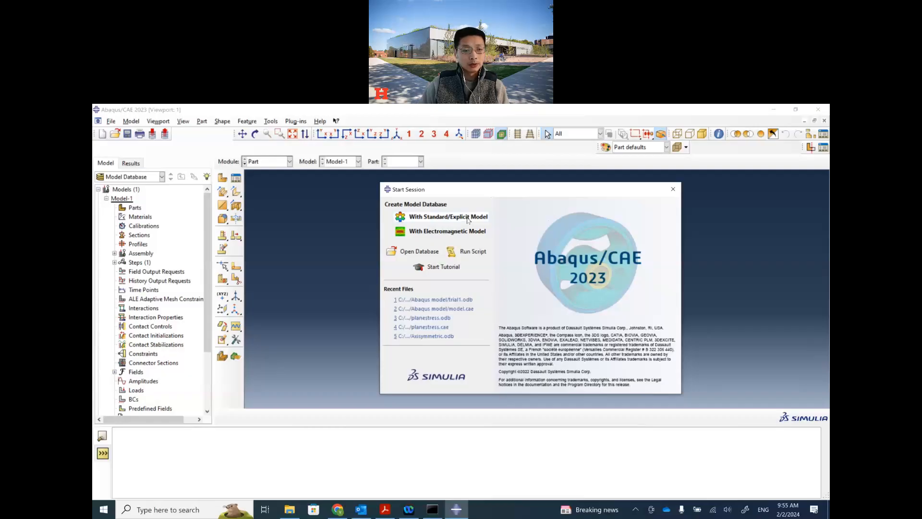
click(448, 217)
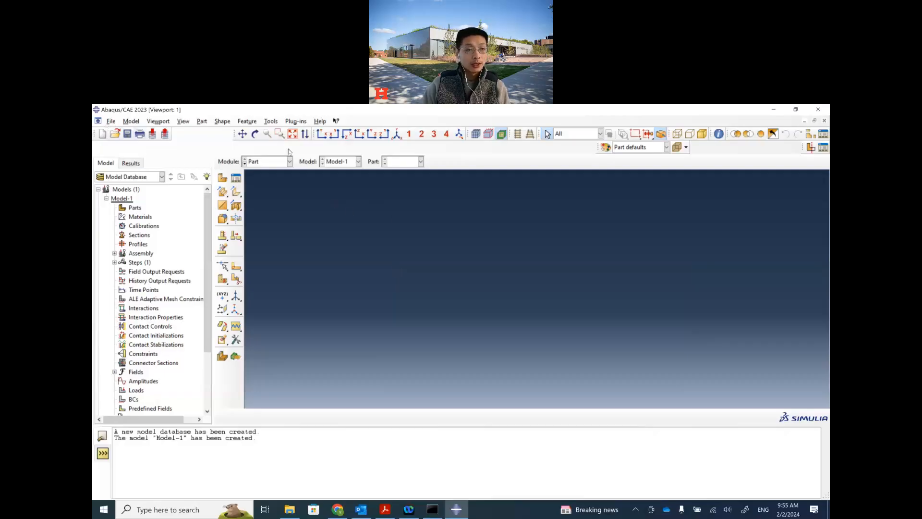
Start setting a new work directory and browse to Courses/CEME507/Online Course in the OneDrive - University of Hartford folder.
click(112, 122)
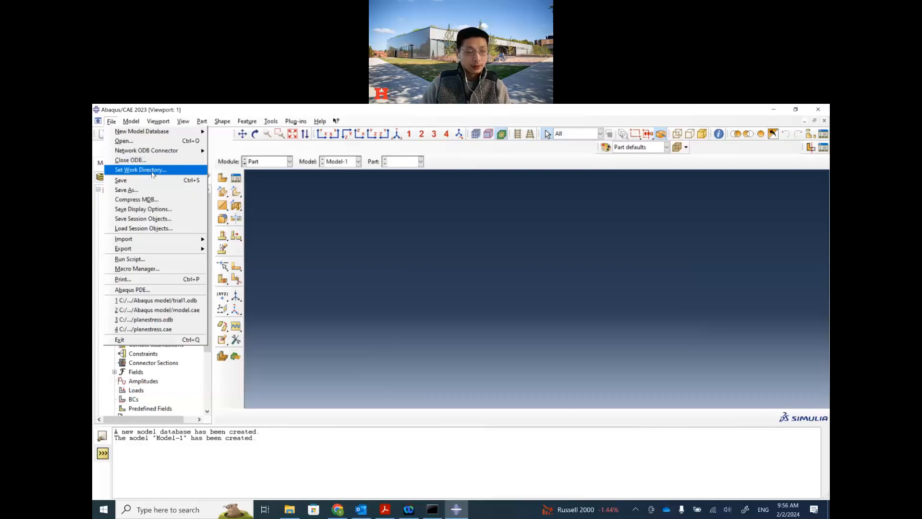
click(152, 171)
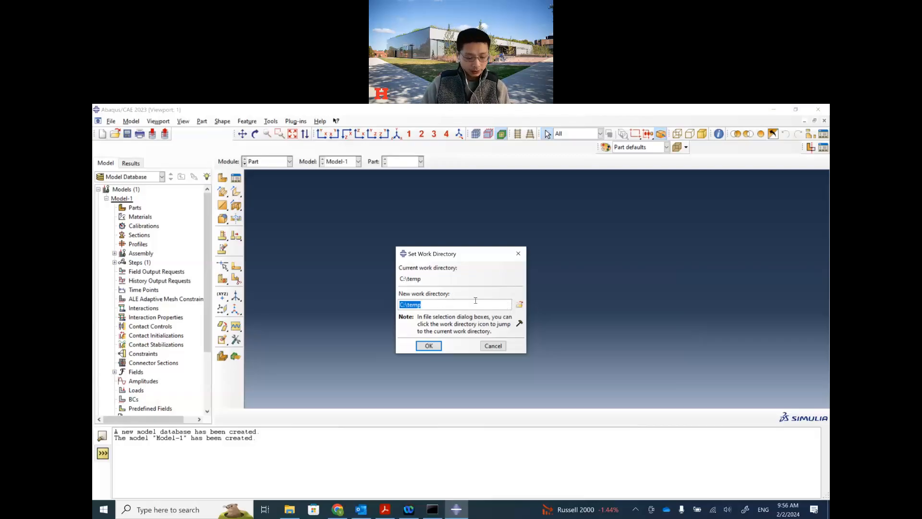
click(520, 306)
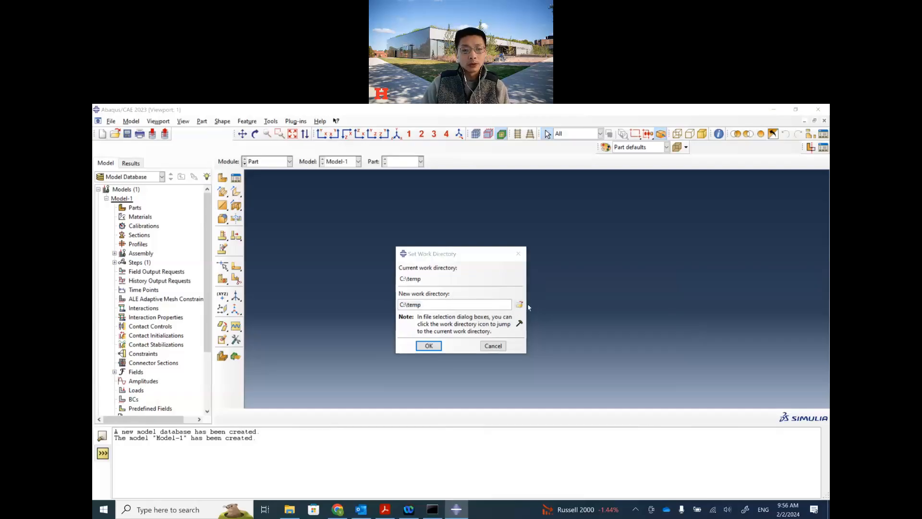
click(456, 246)
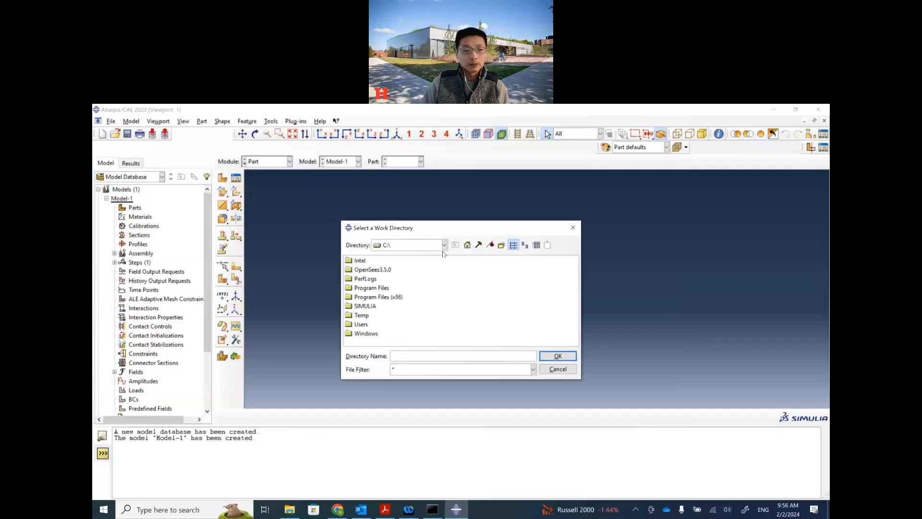
double_click(359, 324)
double_click(363, 272)
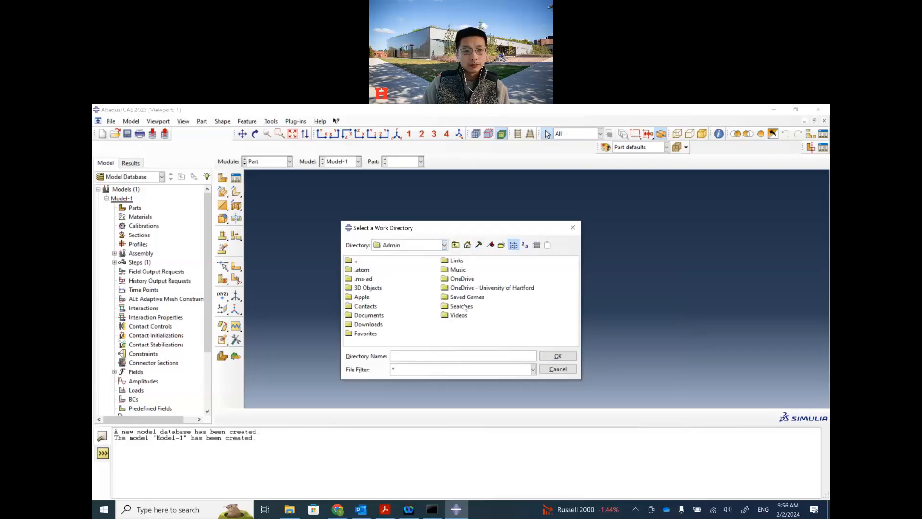
double_click(470, 289)
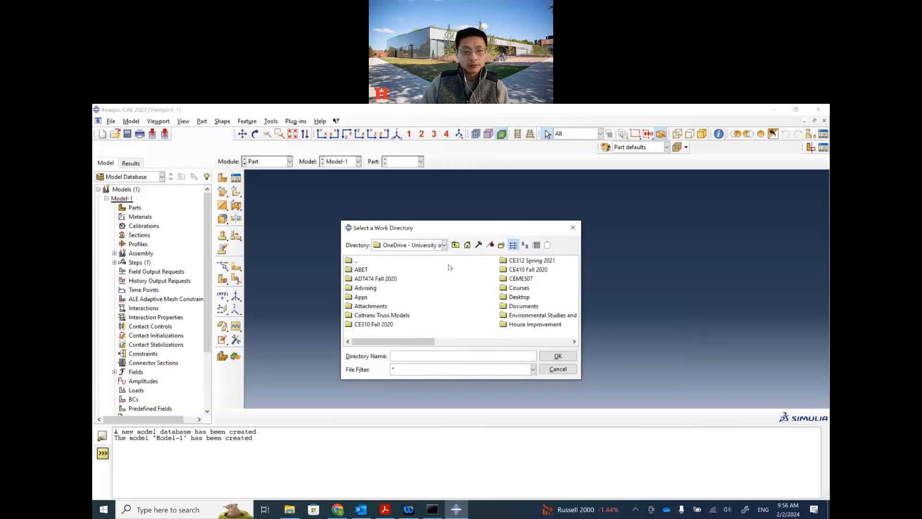
click(514, 290)
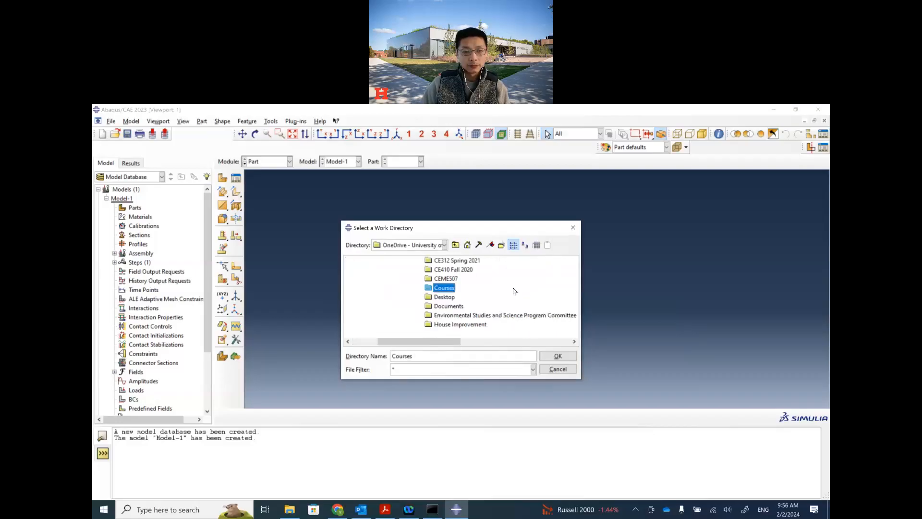
double_click(448, 288)
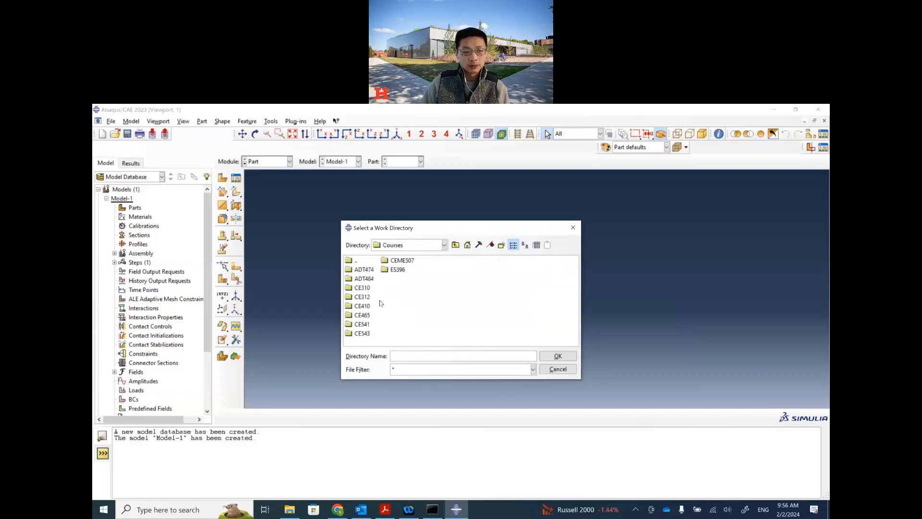
double_click(409, 262)
double_click(374, 316)
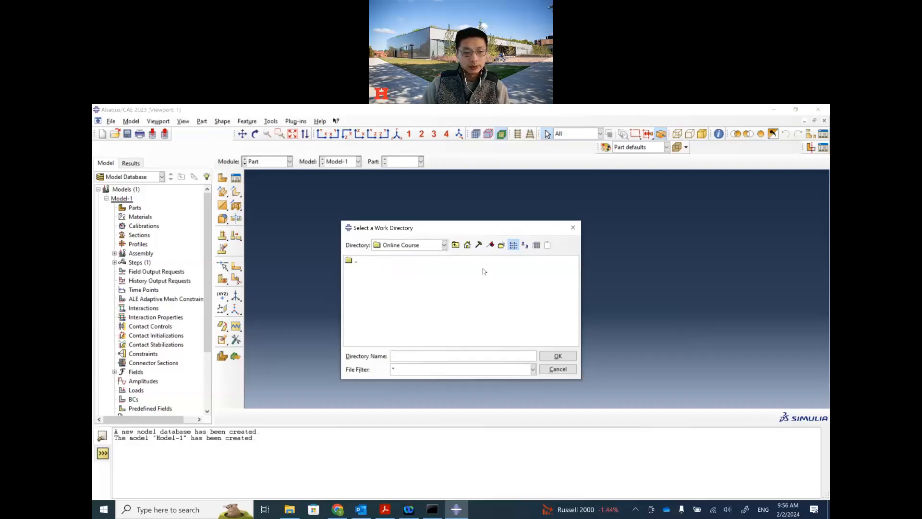
Create a folder named Tutorial 1 inside Online Course and set it as the work directory.
click(501, 247)
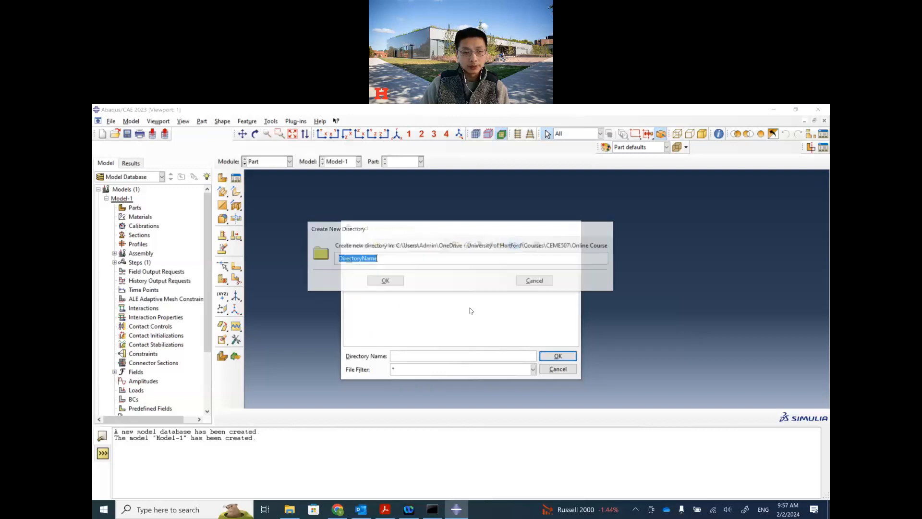
text(T)
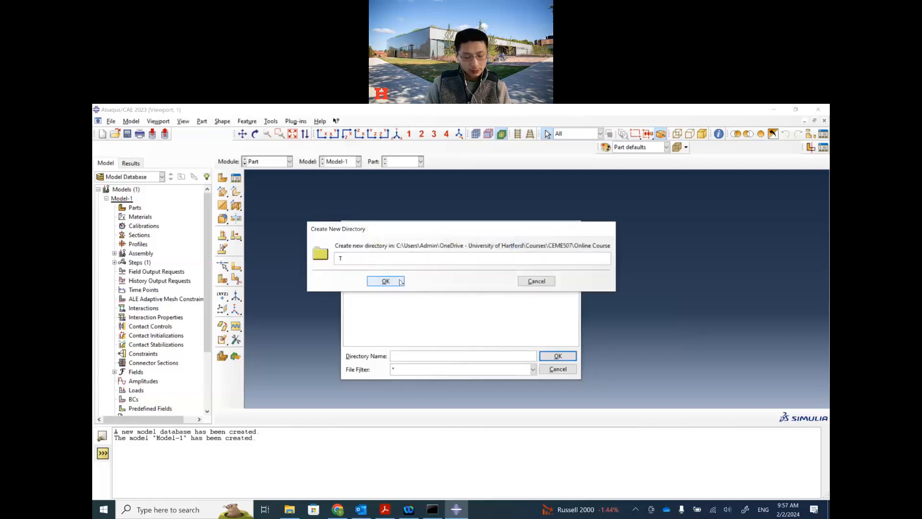
text(utorial)
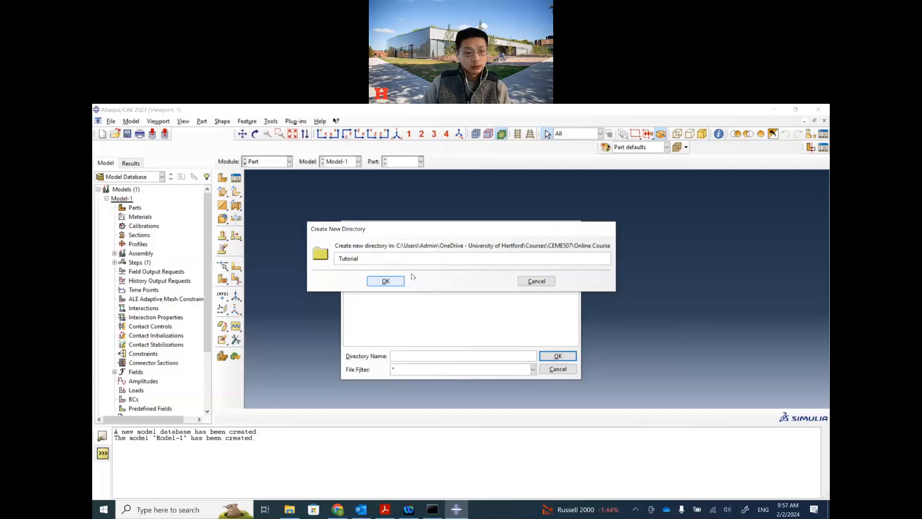
text( 1)
click(387, 282)
click(366, 270)
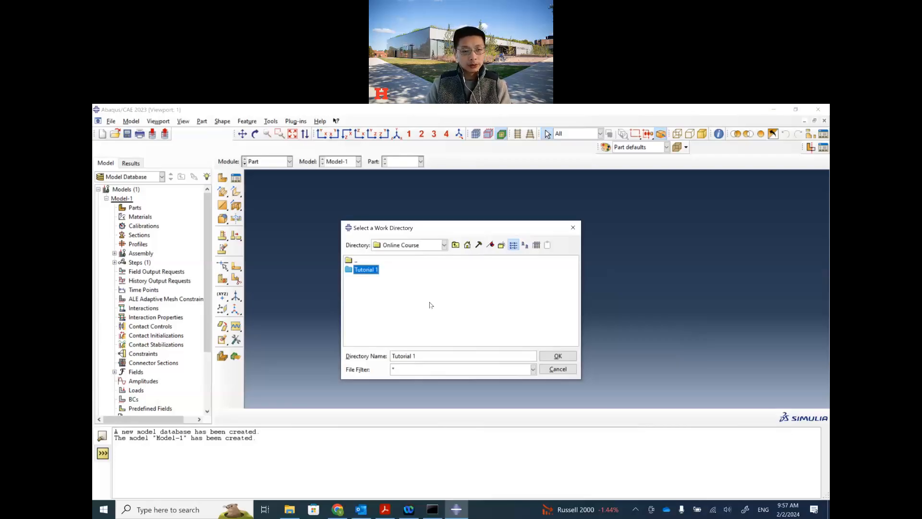
click(556, 356)
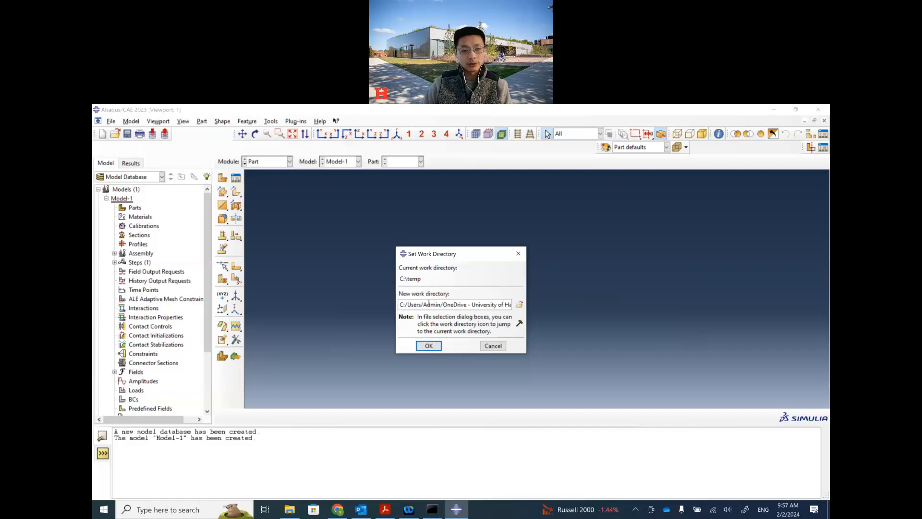
click(430, 347)
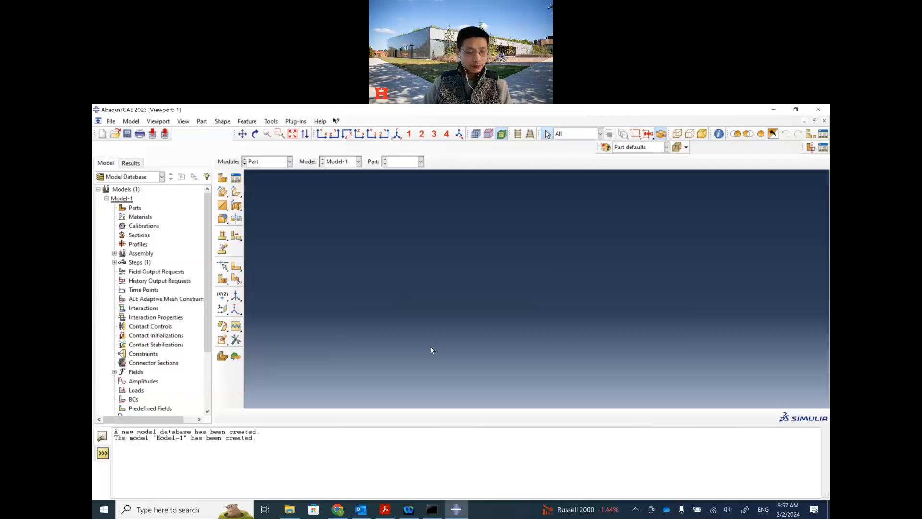
Consult the instructions in Abaqus Tutorial 1.pdf, return to Abaqus/CAE and save the model database as truss_tutorial in the Tutorial 1 folder.
click(383, 512)
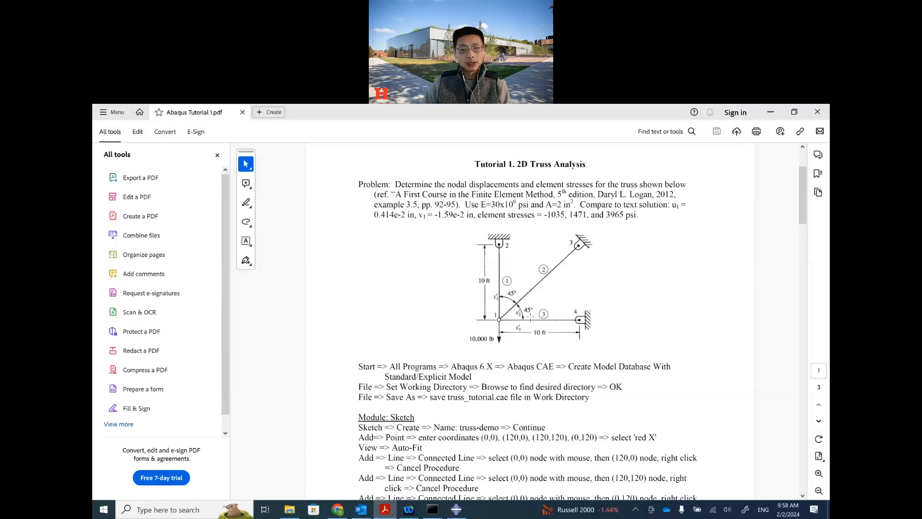
scroll(517, 316, down, 1)
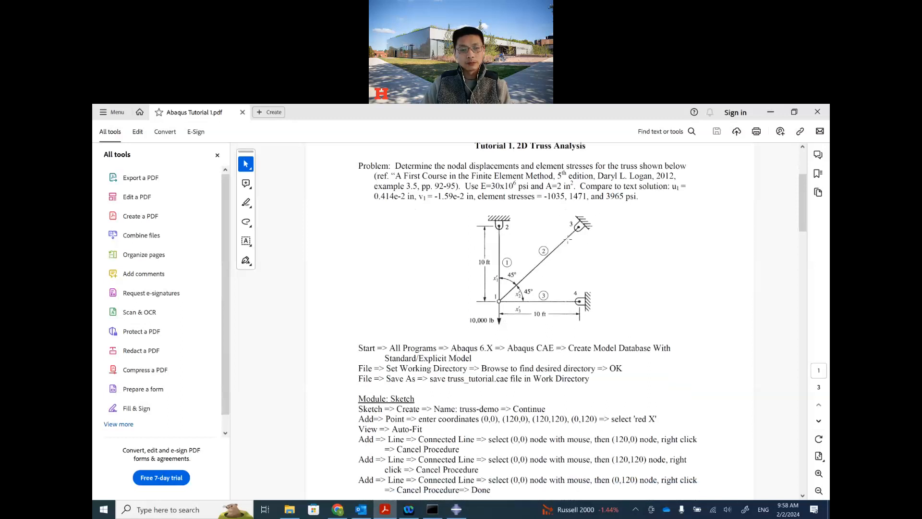
scroll(500, 314, down, 3)
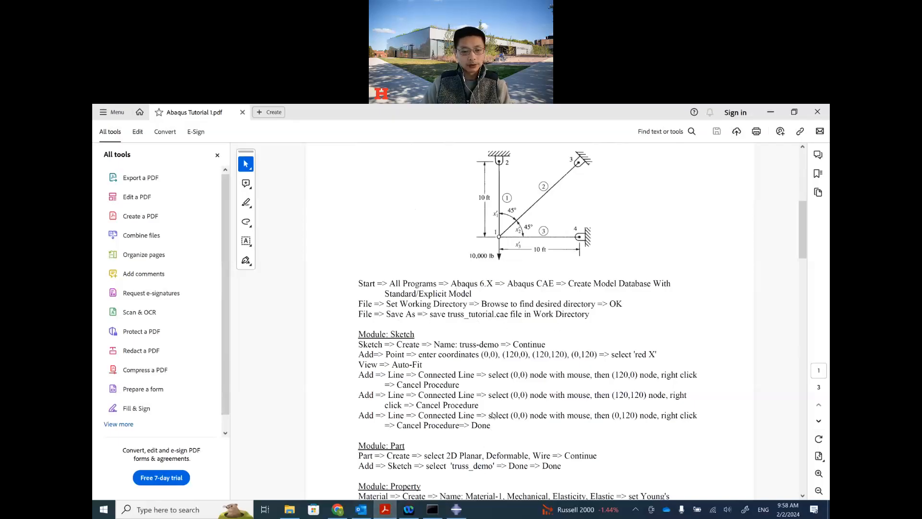
click(456, 509)
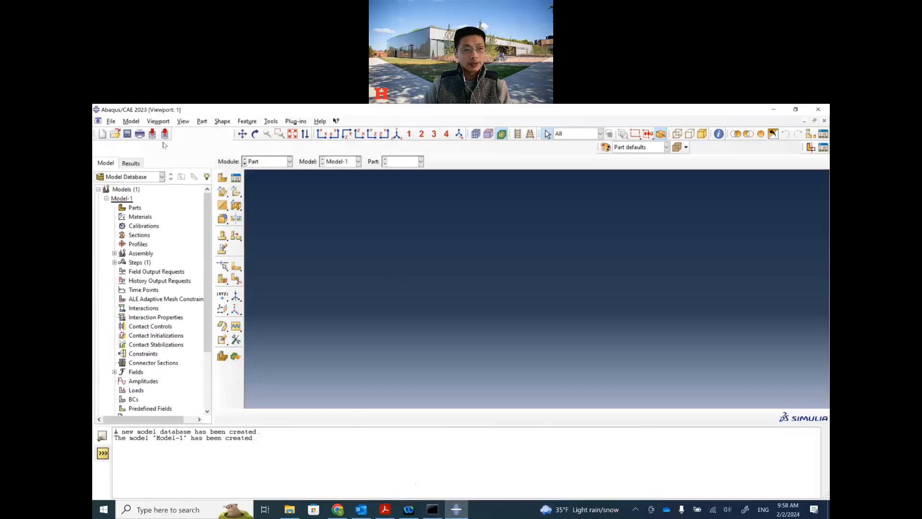
click(127, 135)
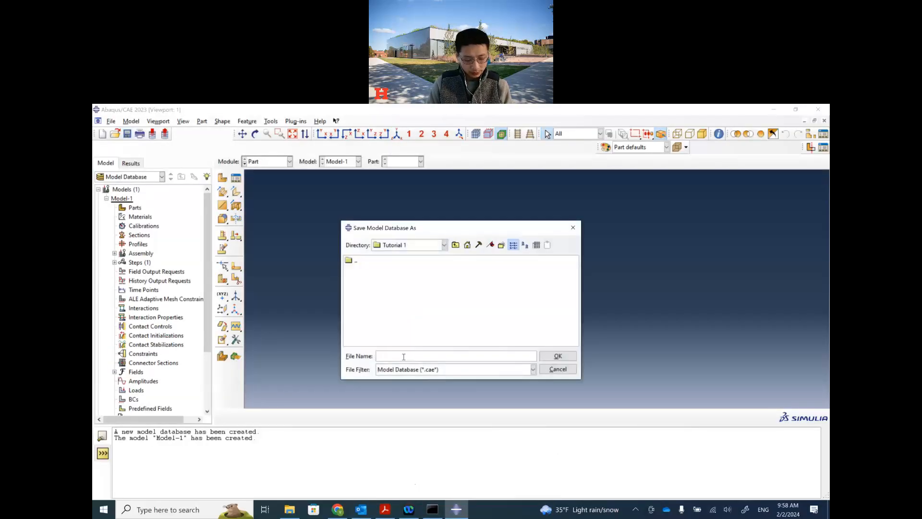
text(truss)
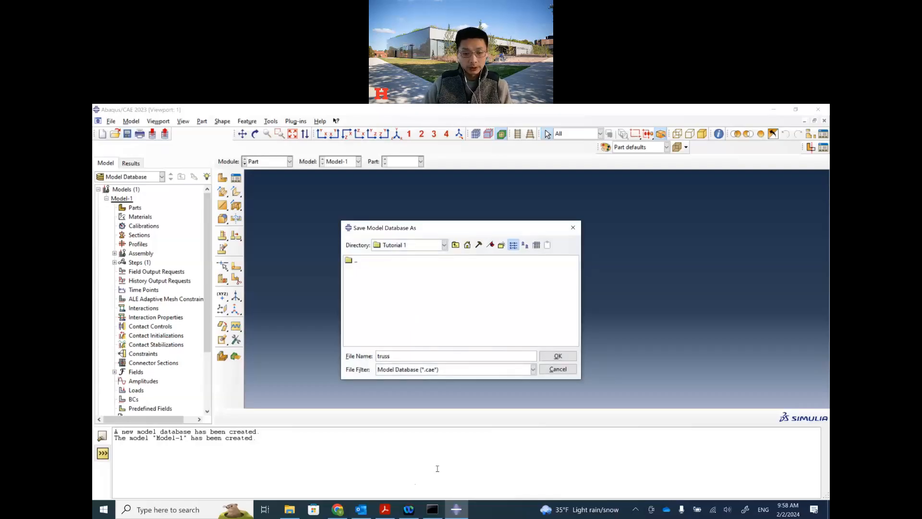
click(382, 512)
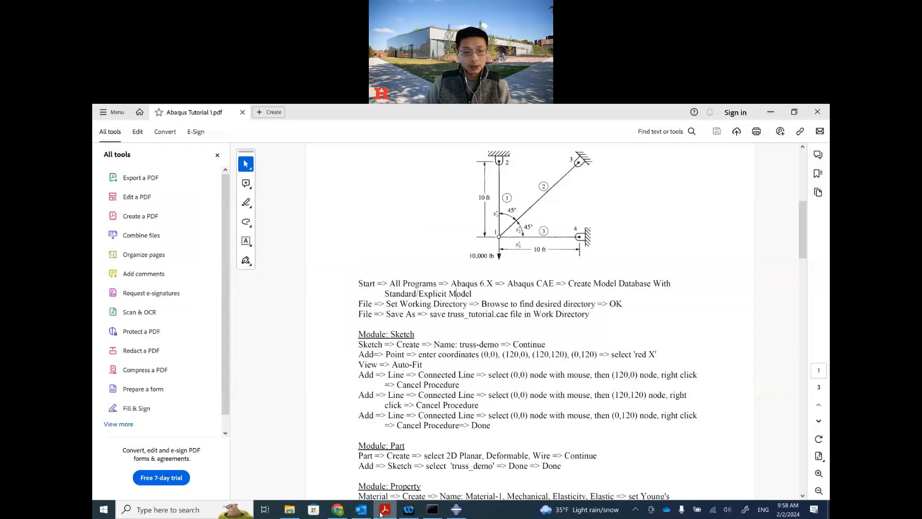
click(381, 513)
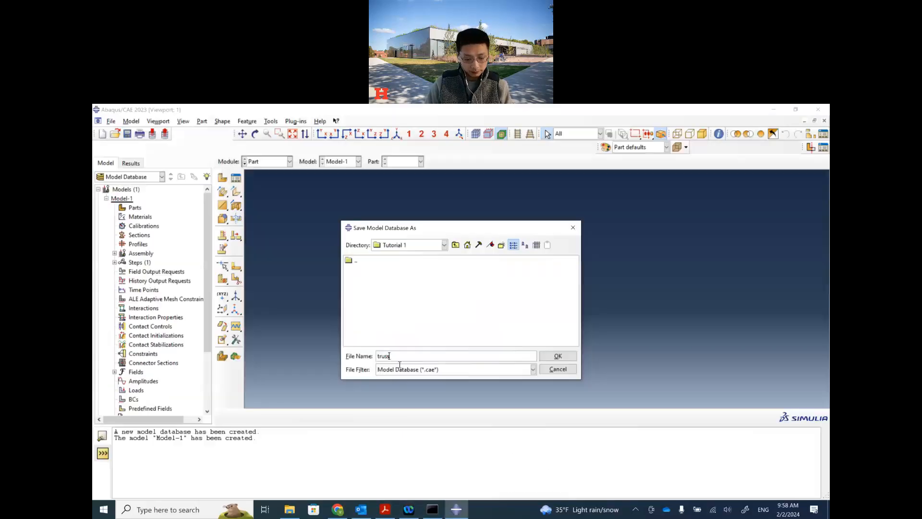
text(_tuto)
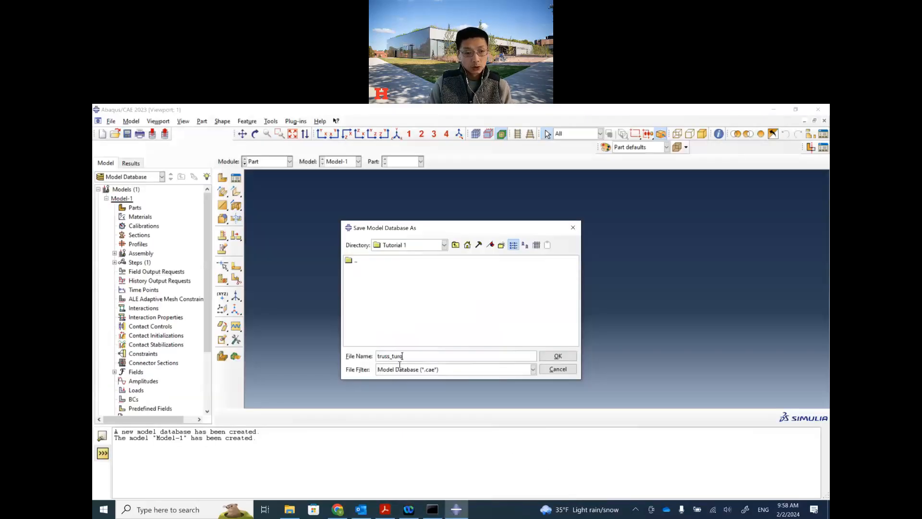
text(ial)
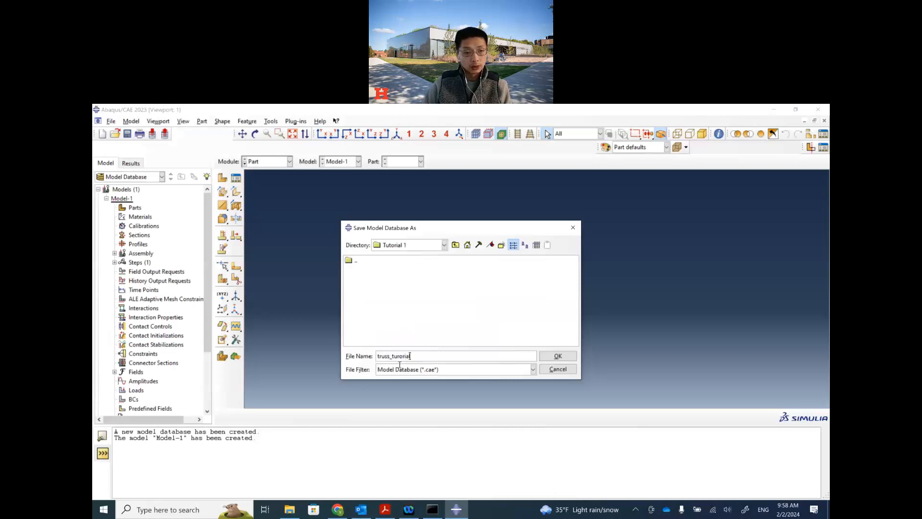
key(BackSpace)
key(BackSpace)
key(BackSpace)
key(BackSpace)
key(BackSpace)
key(BackSpace)
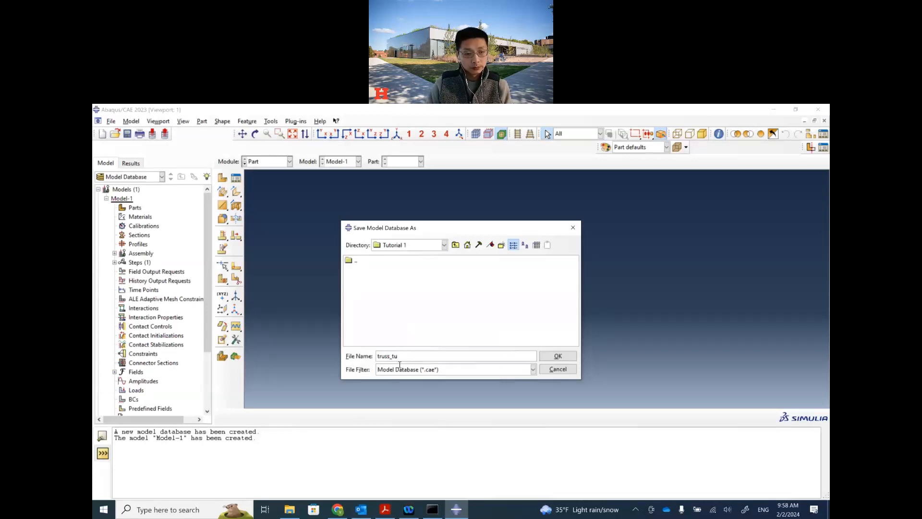
text(torial)
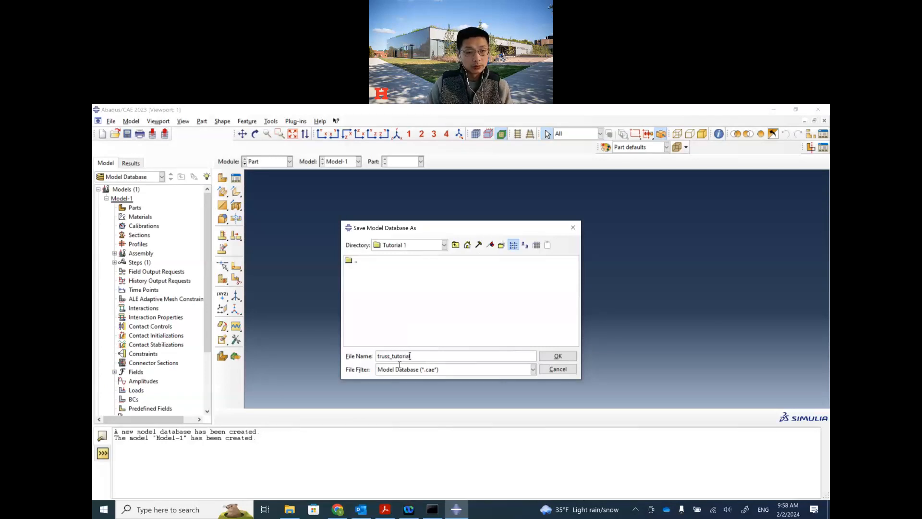
key(Return)
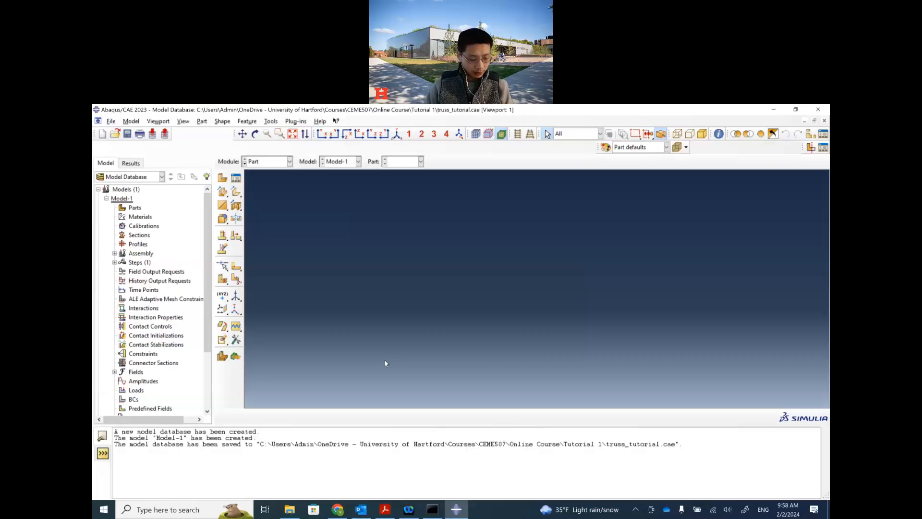
Check the truss figure and sketch instructions in the tutorial PDF, and switch Abaqus/CAE to the Sketch module.
click(386, 510)
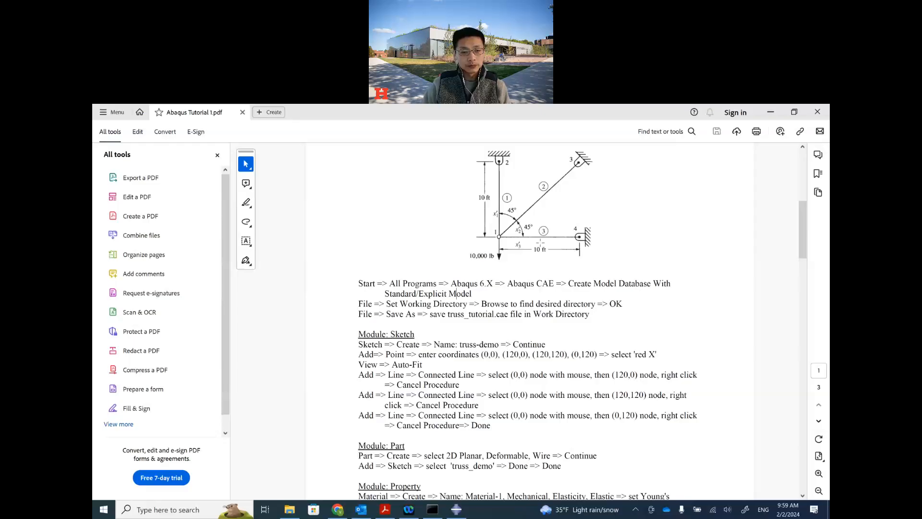
click(454, 511)
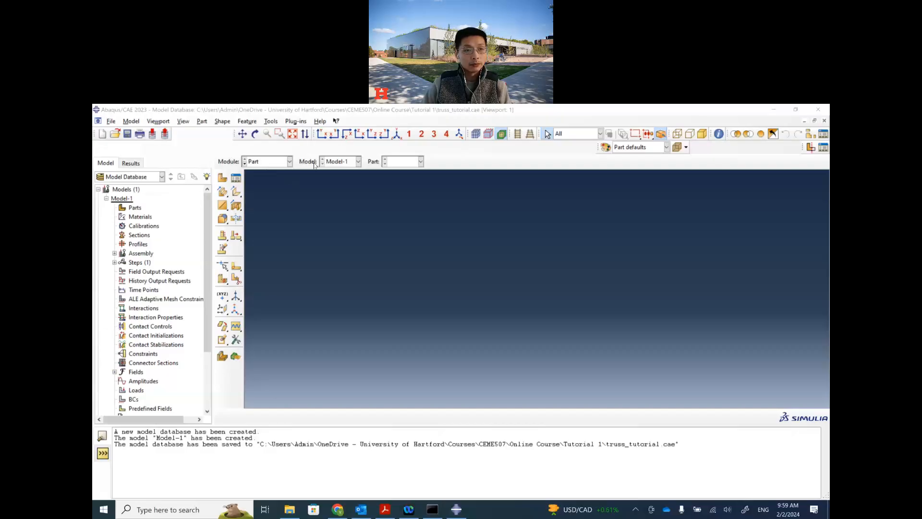
click(289, 163)
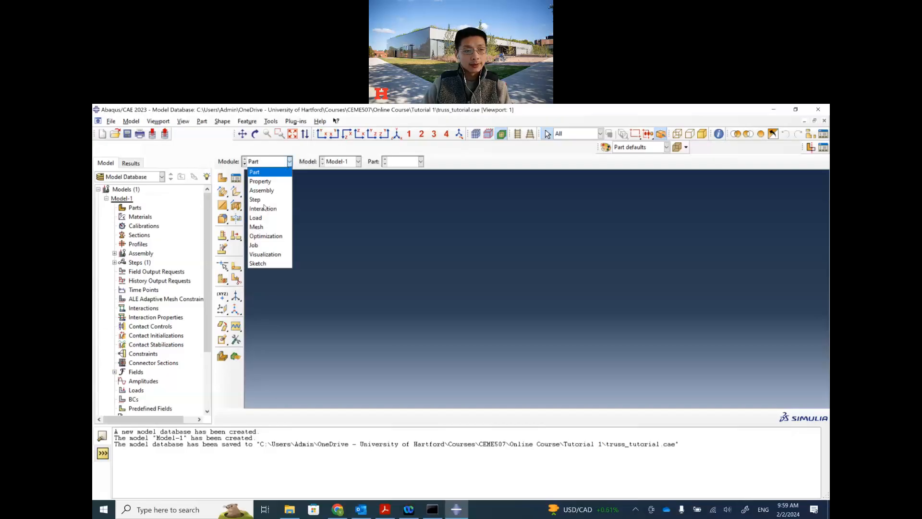
click(259, 263)
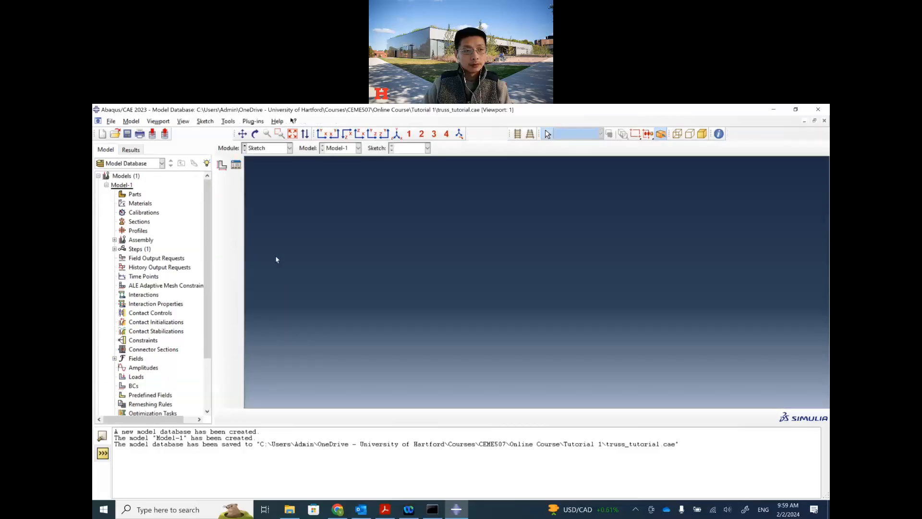
Create a new sketch named truss-demo, as given in the tutorial PDF, and open it for sketching.
click(224, 166)
drag(141, 157, 355, 234)
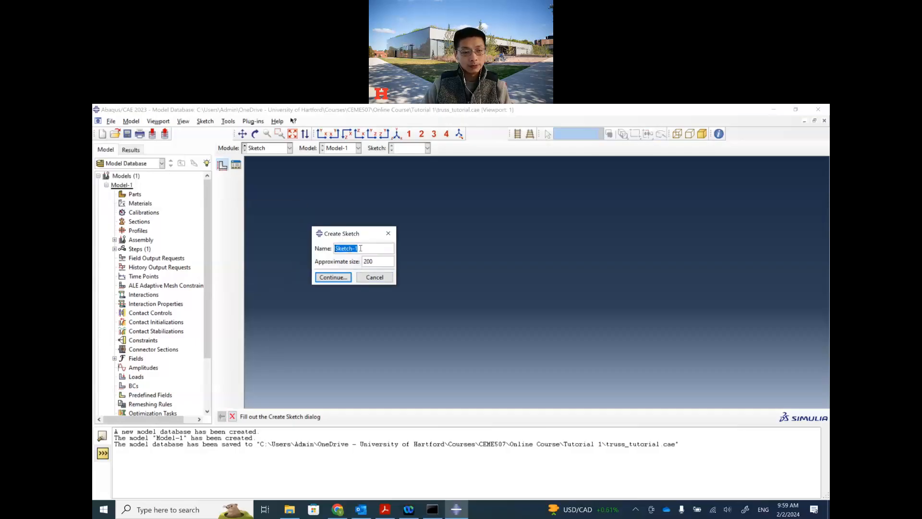
click(389, 509)
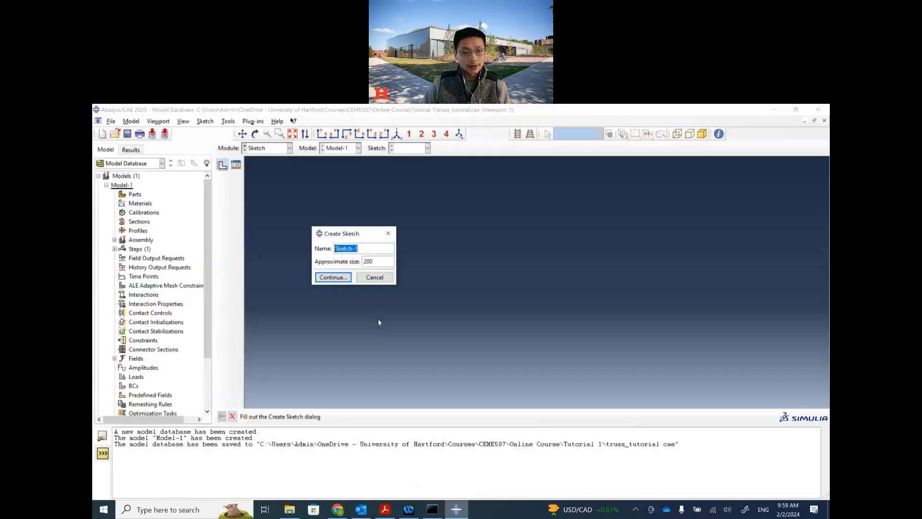
click(456, 509)
text(trus)
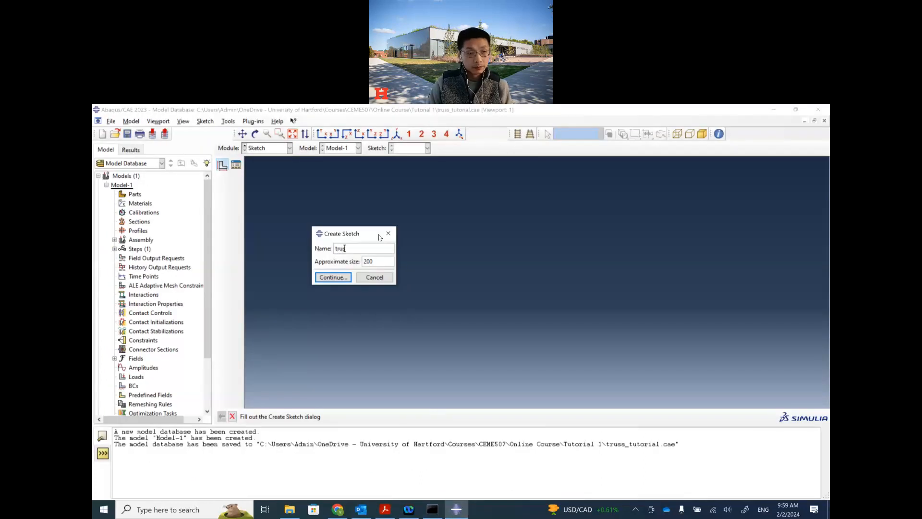
text(s-demo)
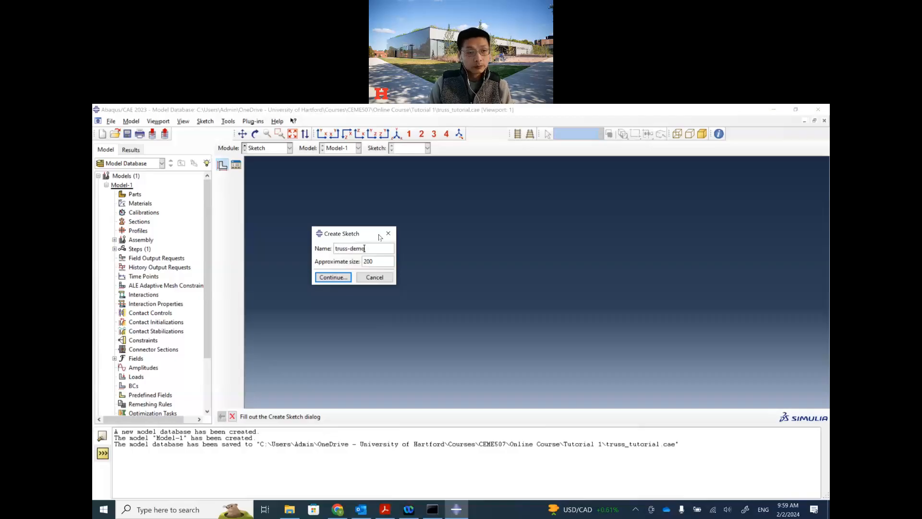
click(386, 510)
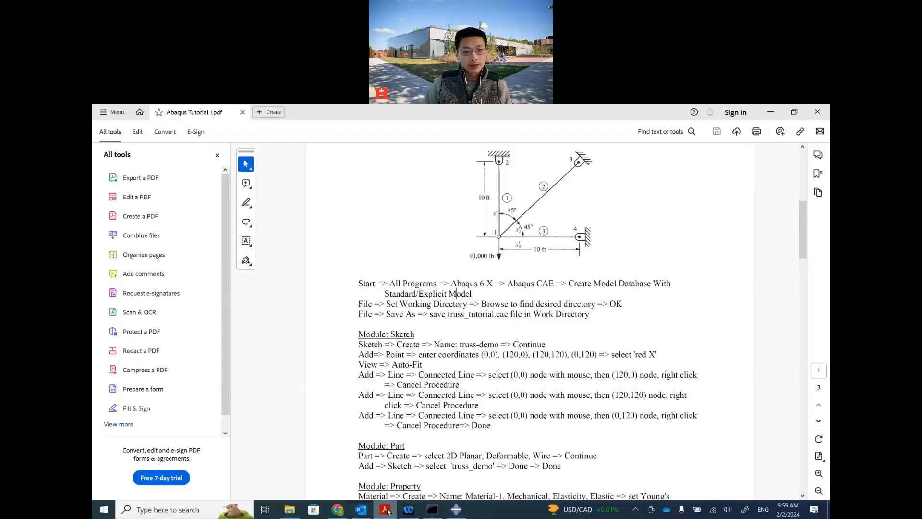
click(385, 510)
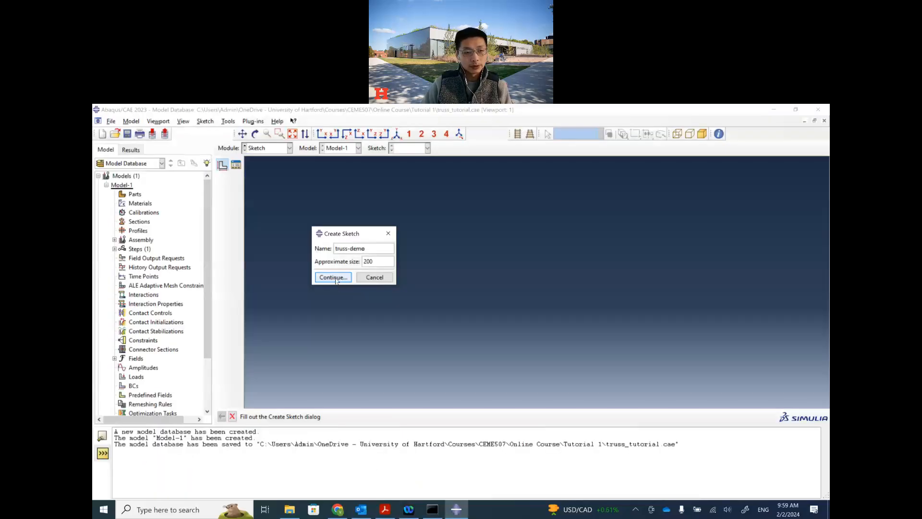
click(335, 279)
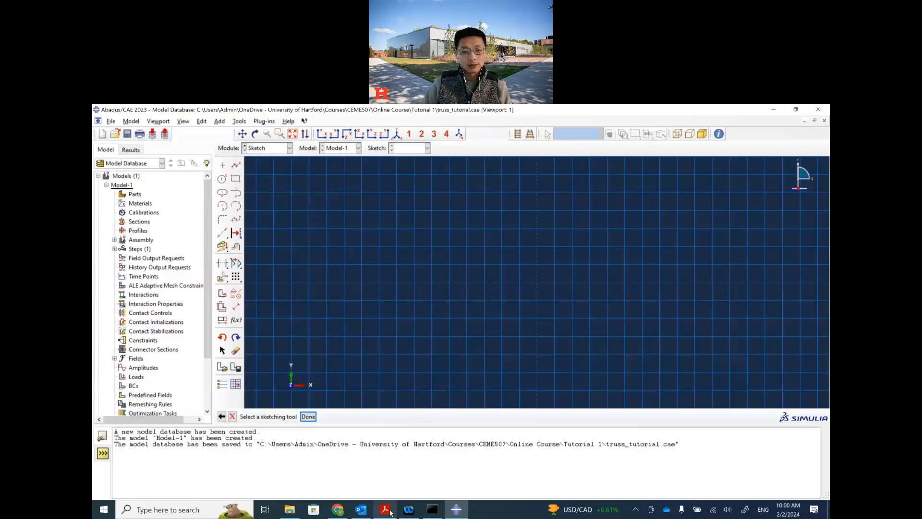
Check the node coordinates and line instructions of the Sketch module in the tutorial PDF, and return to Abaqus/CAE.
click(386, 510)
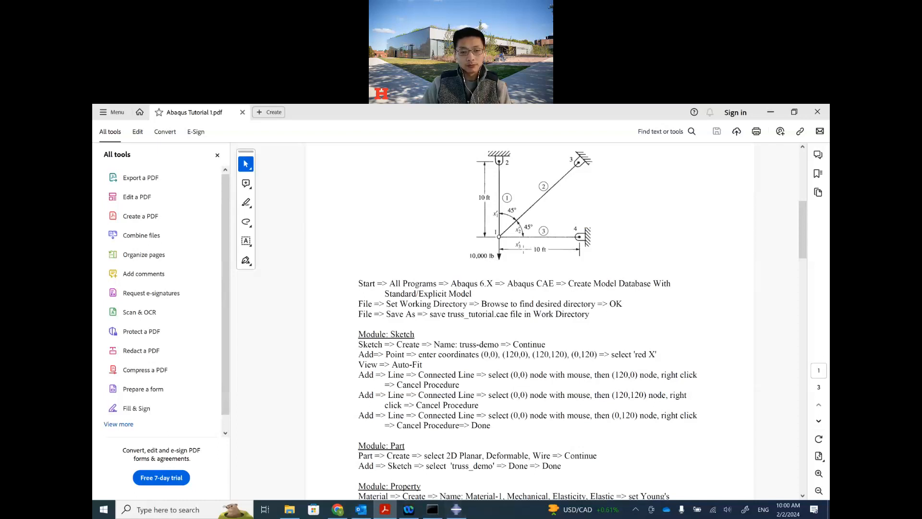
click(457, 510)
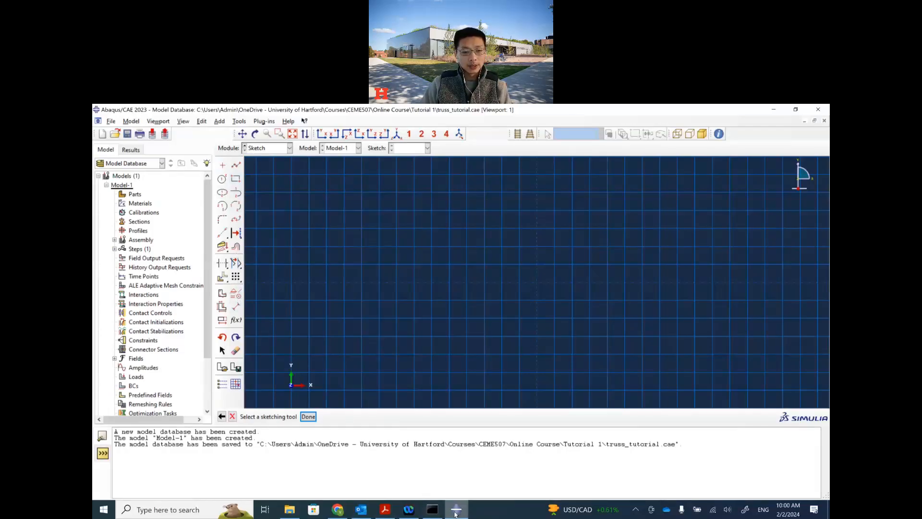
click(455, 510)
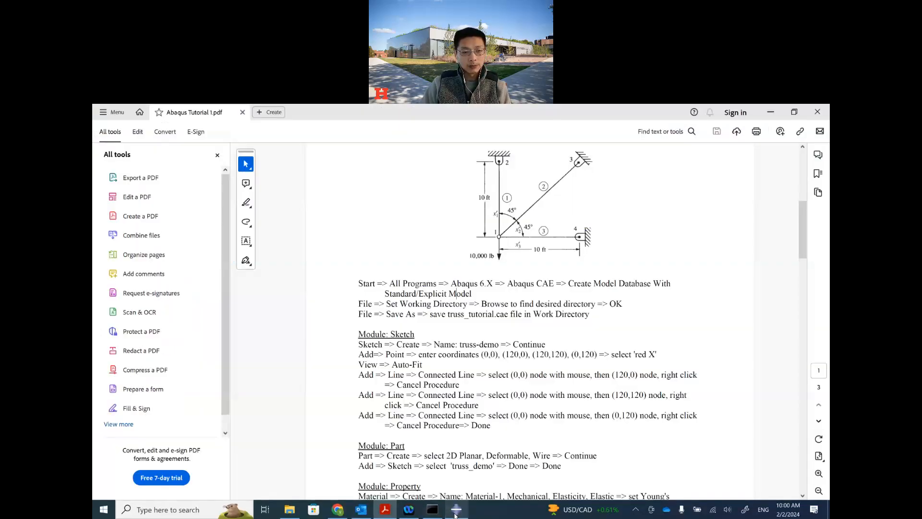
click(456, 510)
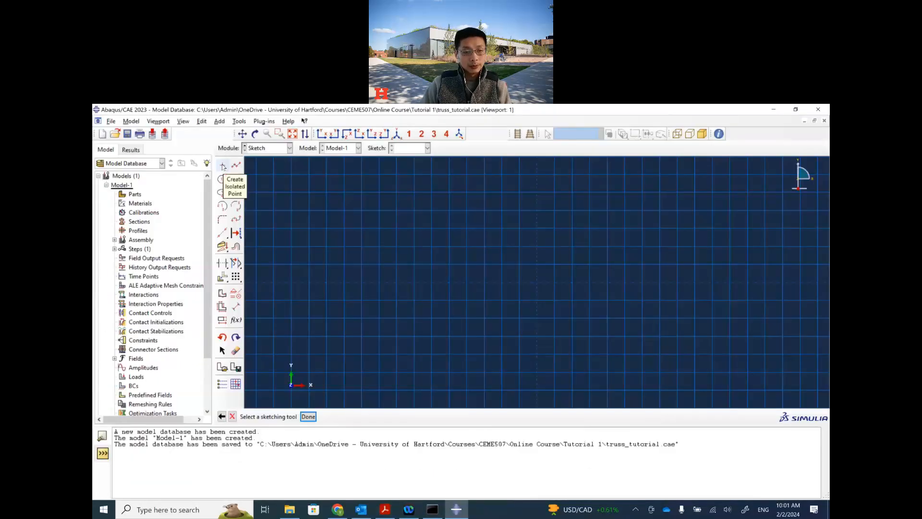
Create isolated points at (0,0), (120,0), (120,120) and (0,120) for the truss nodes and fit the sketch to the view.
click(223, 166)
click(337, 413)
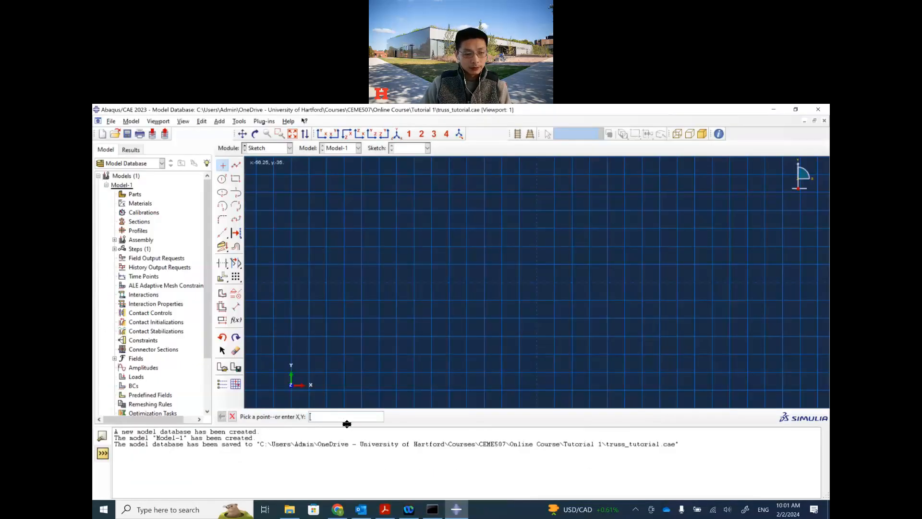
text(0,0)
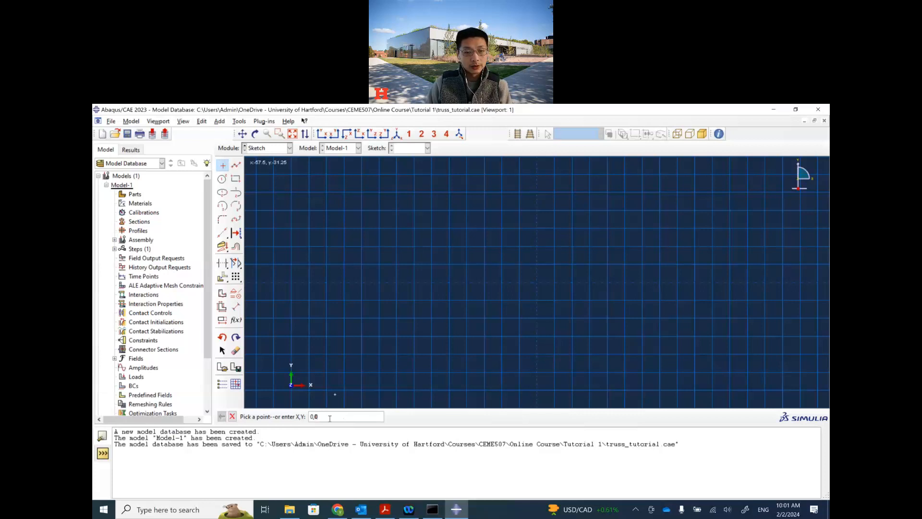
key(Return)
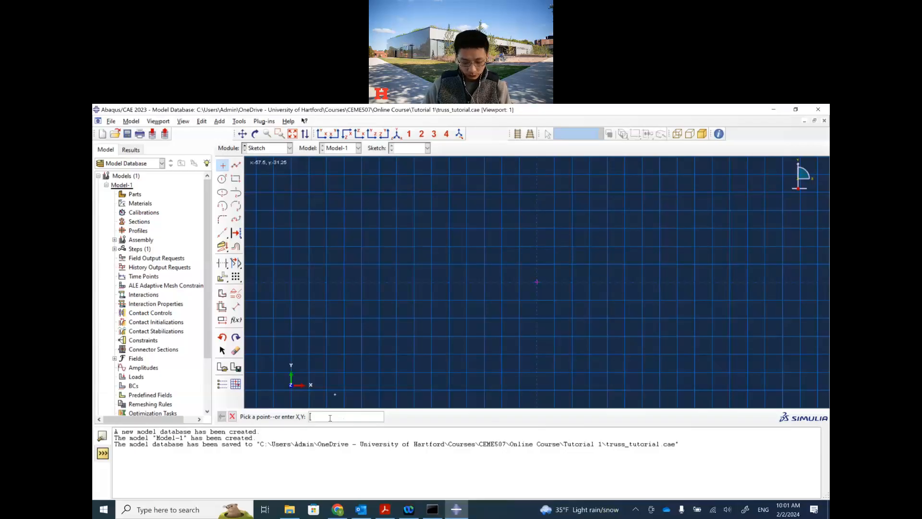
text(,120)
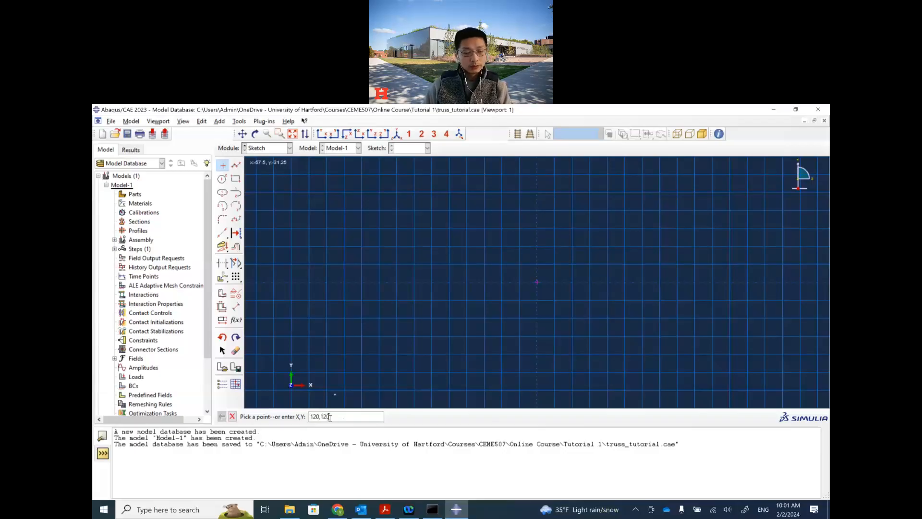
key(Return)
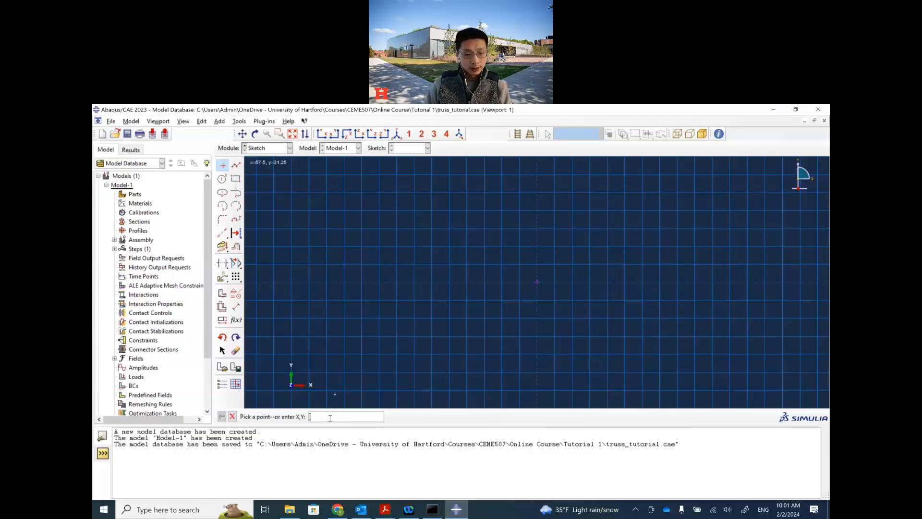
text(0)
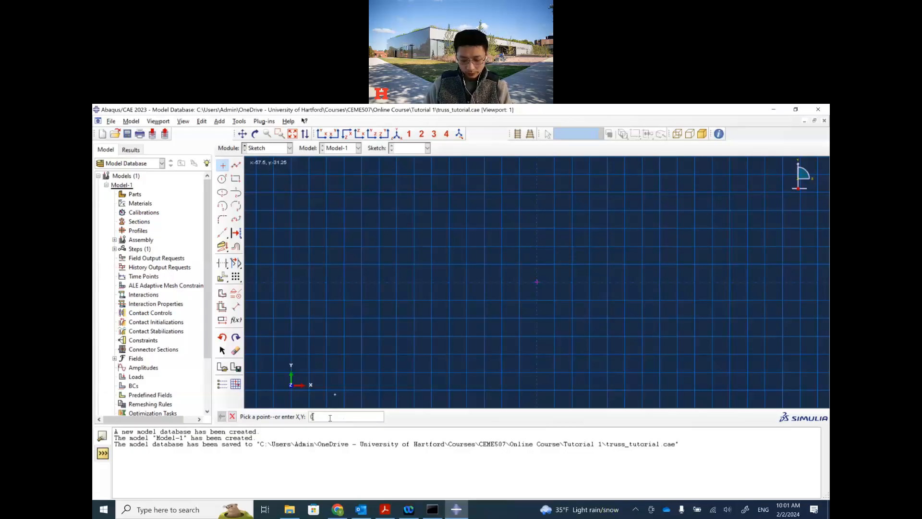
text(,120)
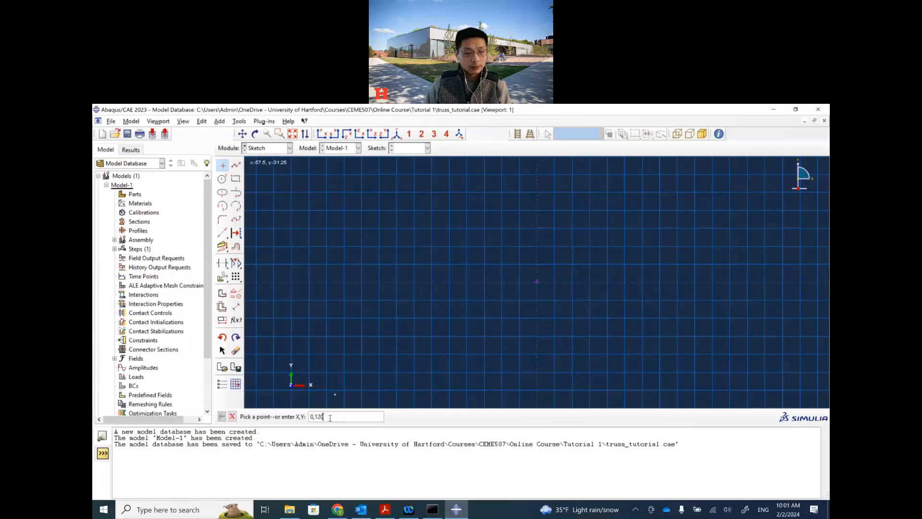
key(Return)
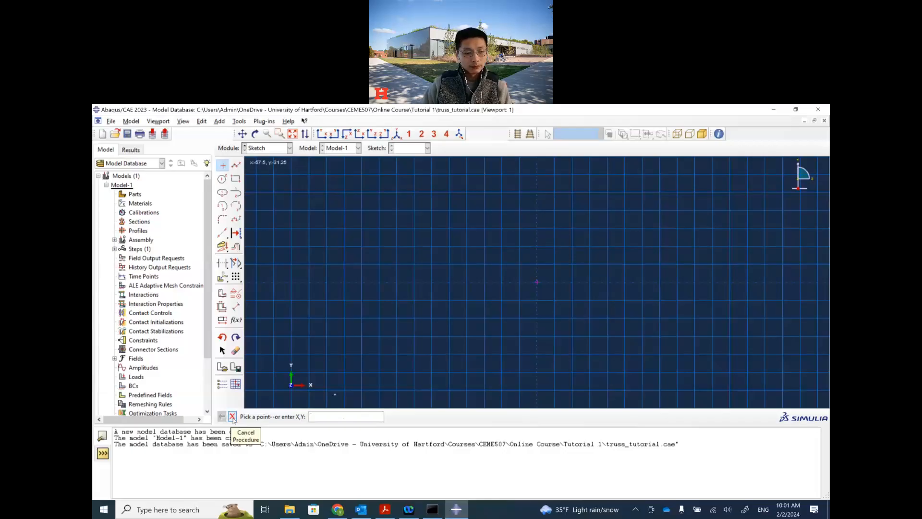
click(233, 419)
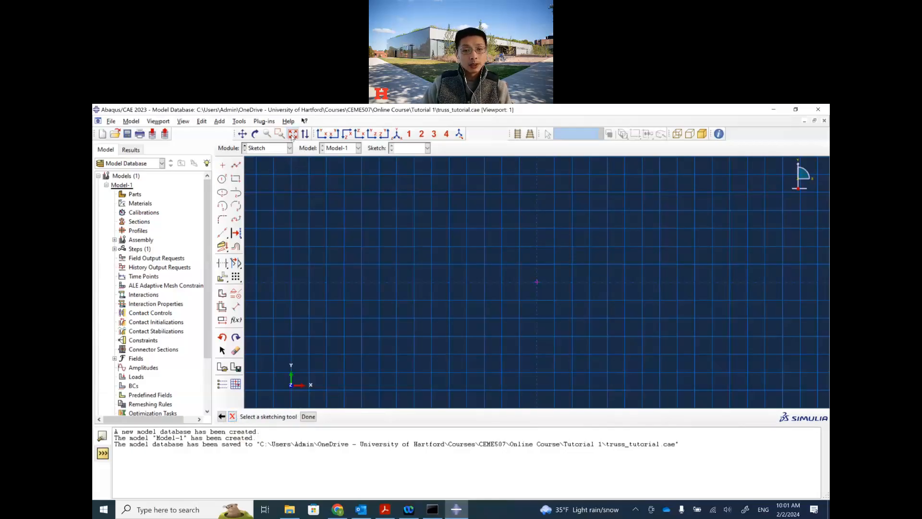
click(292, 134)
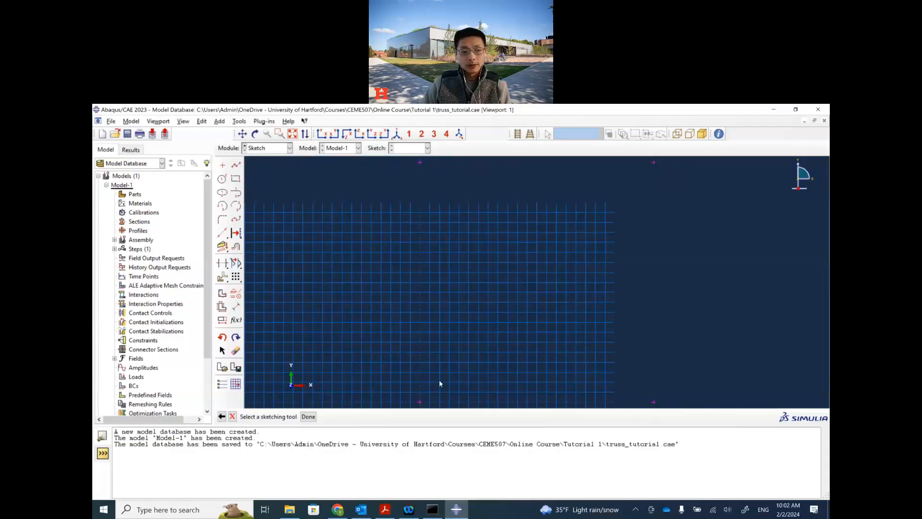
Draw two separate connected lines from the (0,0) node, one to the (120,0) node and one to the (120,120) node.
click(235, 165)
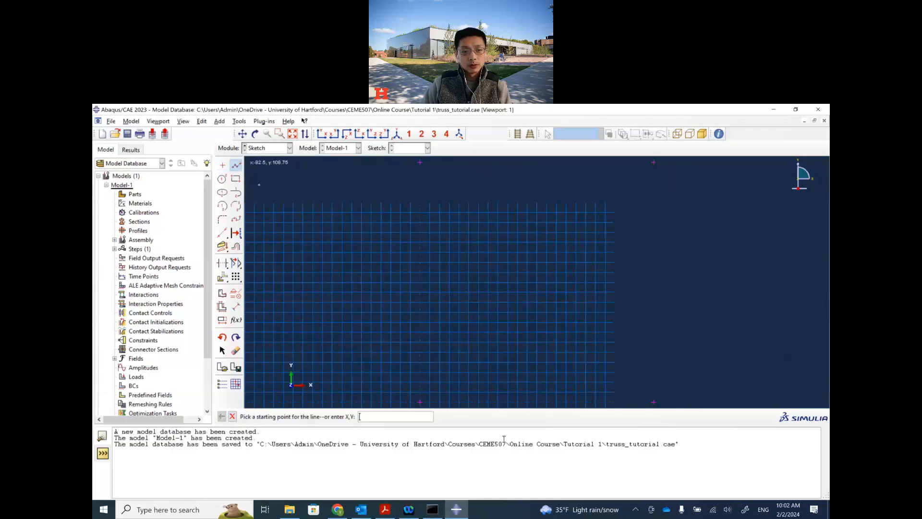
click(420, 401)
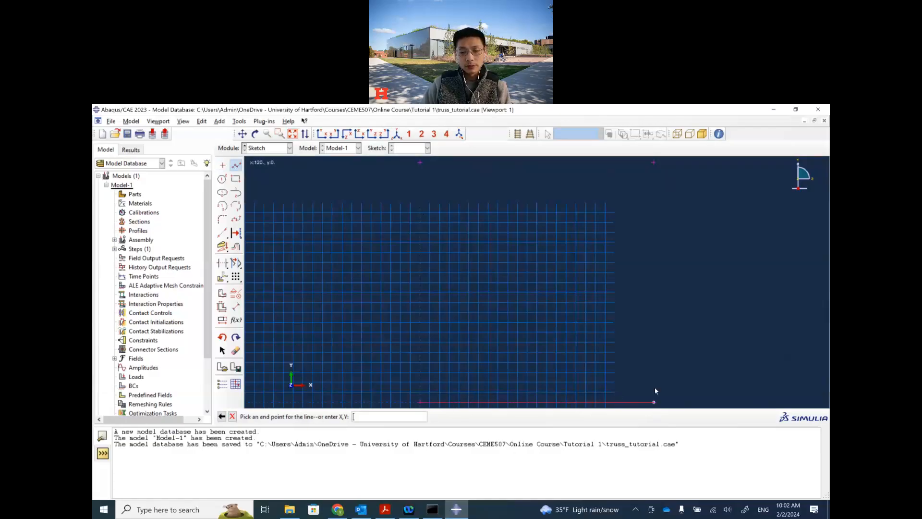
click(655, 401)
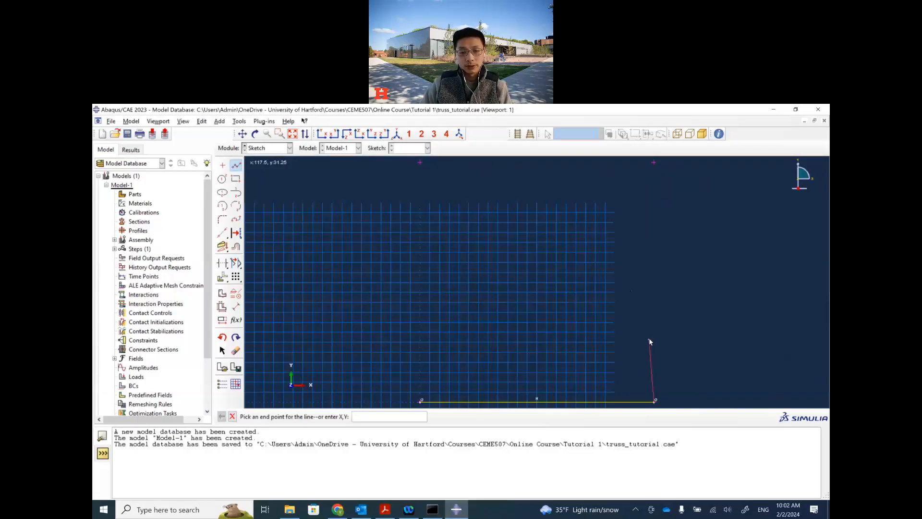
key(Escape)
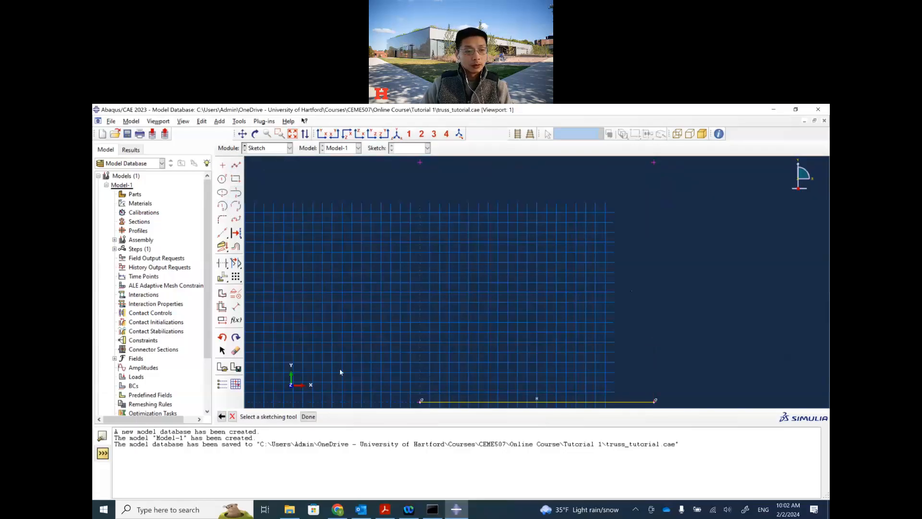
click(236, 165)
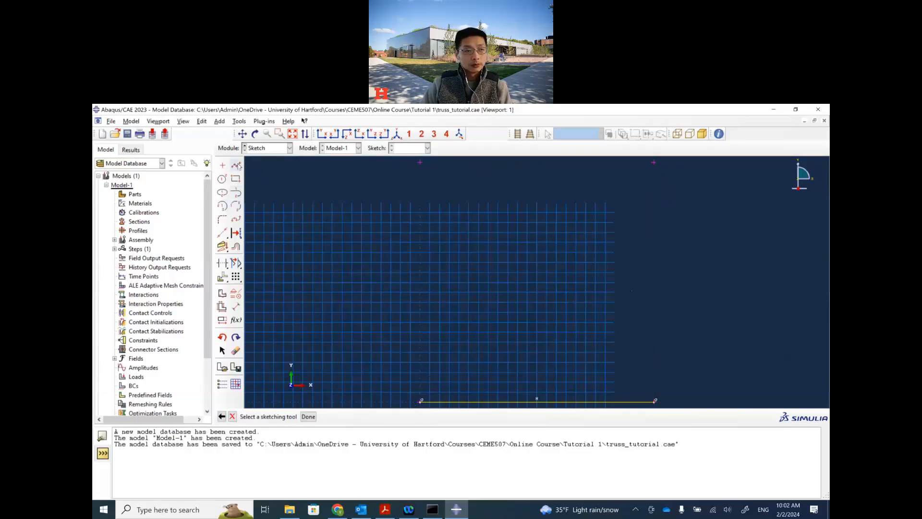
click(421, 401)
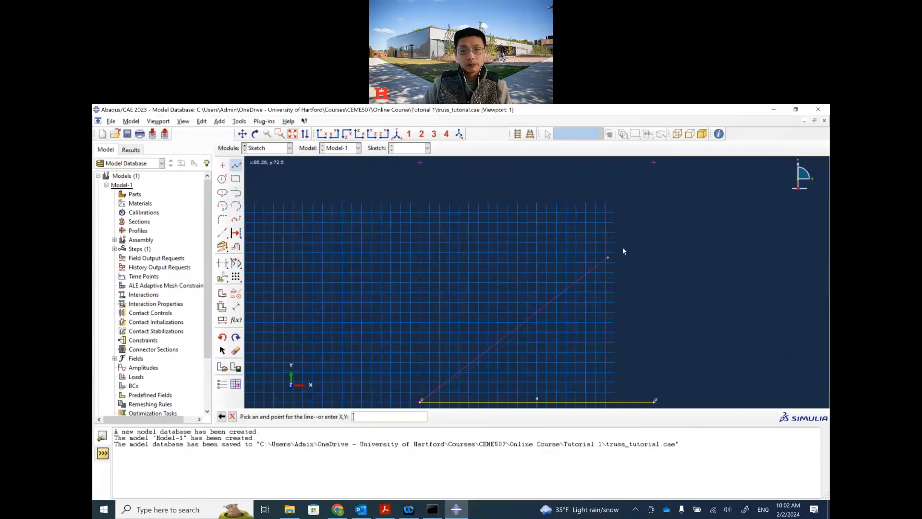
click(655, 163)
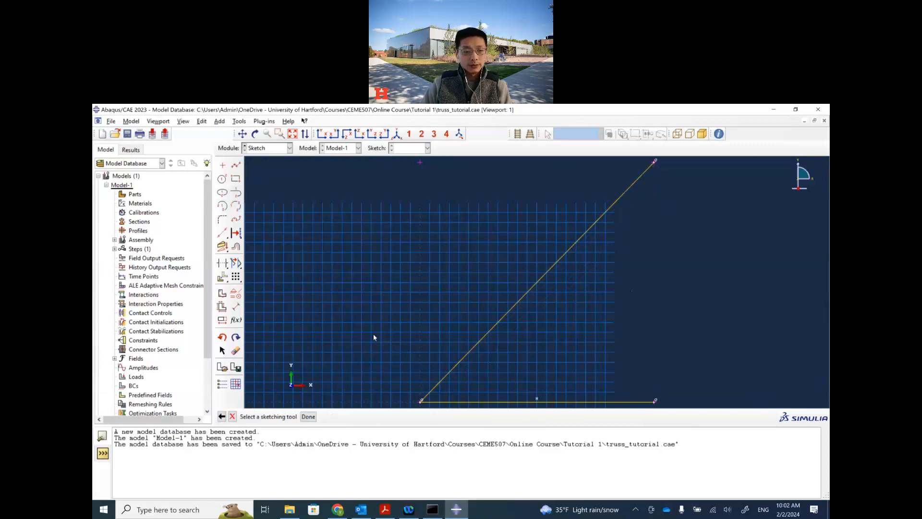
Draw a connected line from the (0,0) node to the (0,120) node and finish the truss-demo sketch.
click(236, 165)
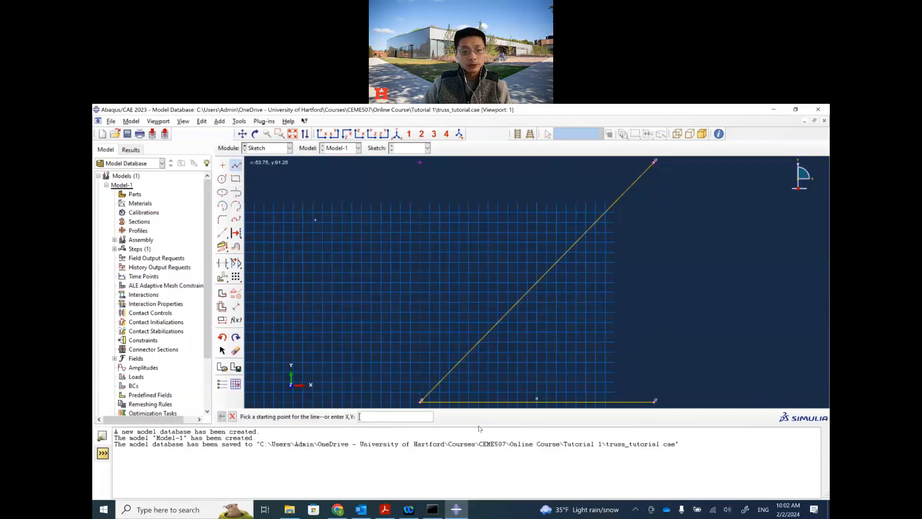
click(421, 401)
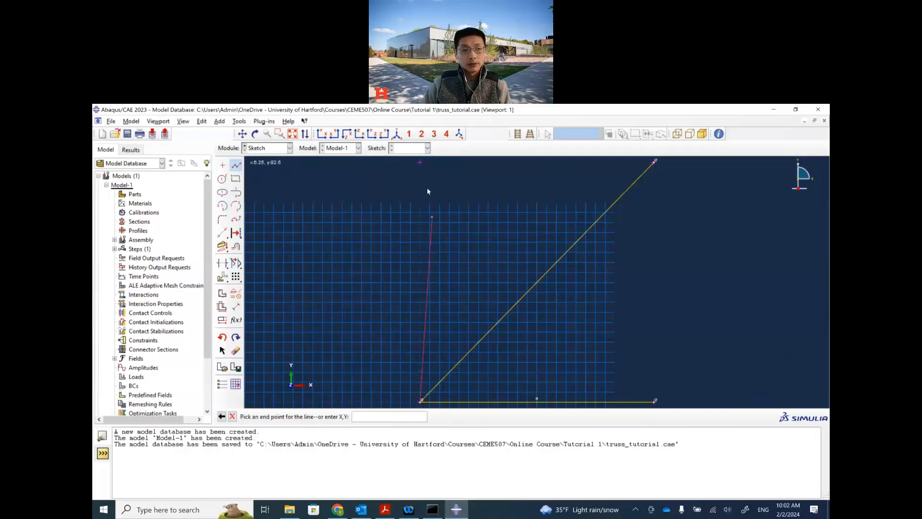
click(421, 163)
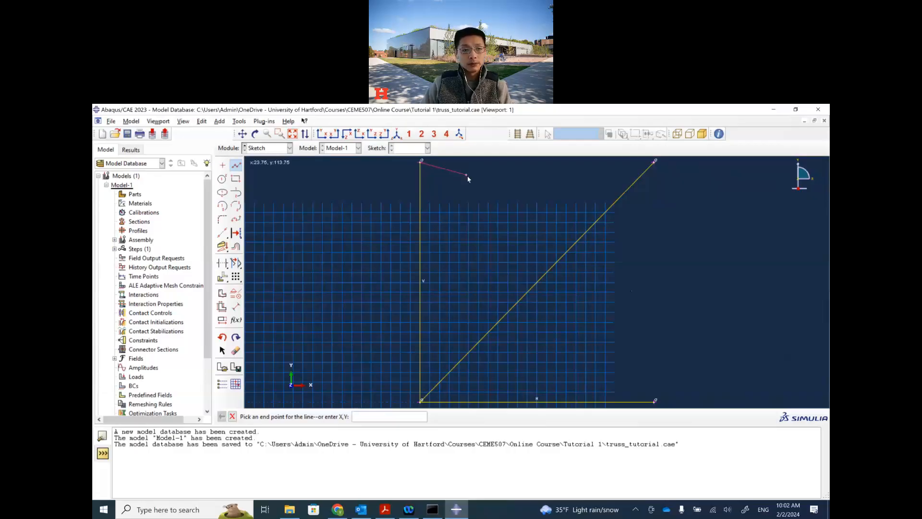
key(Escape)
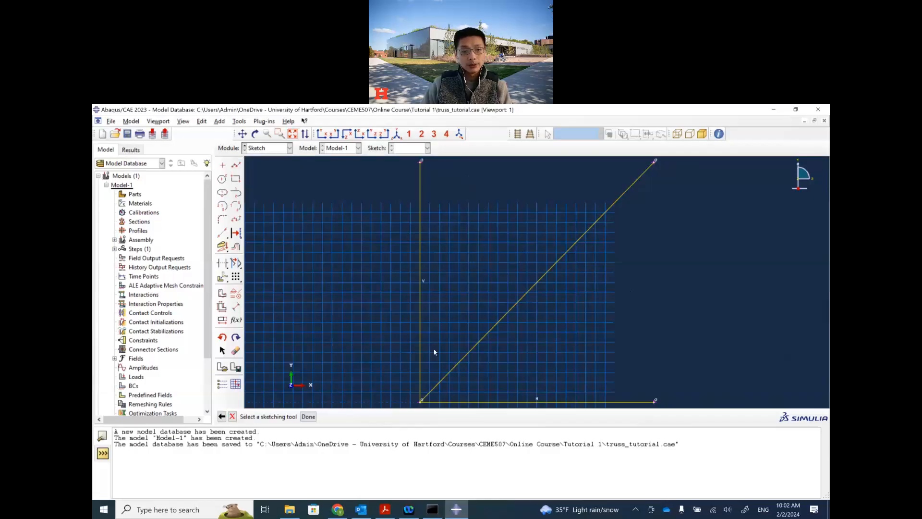
click(308, 416)
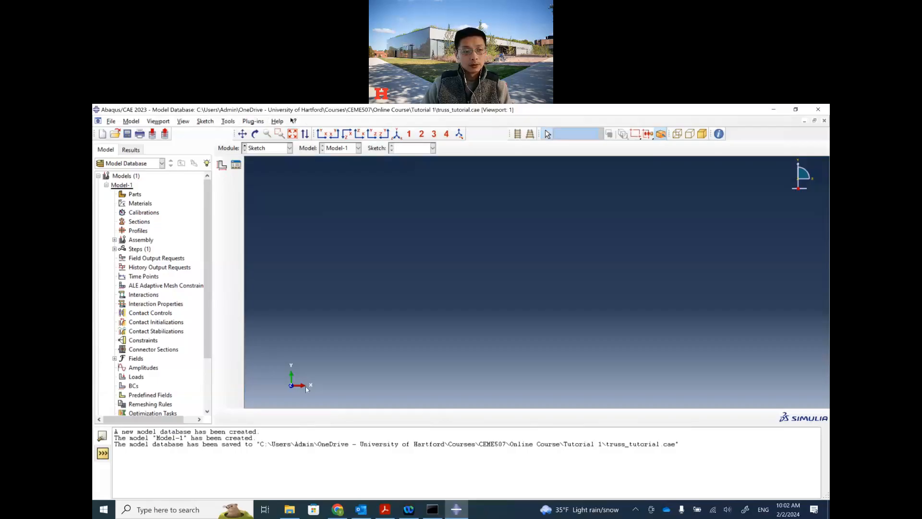
Check the list of saved sketches and the Part module instructions in the tutorial PDF, and return to Abaqus/CAE.
click(236, 165)
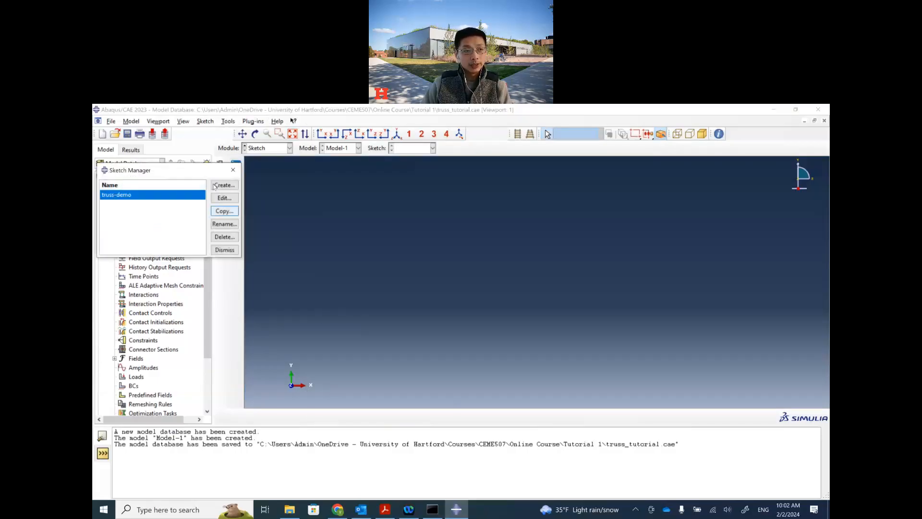
click(233, 170)
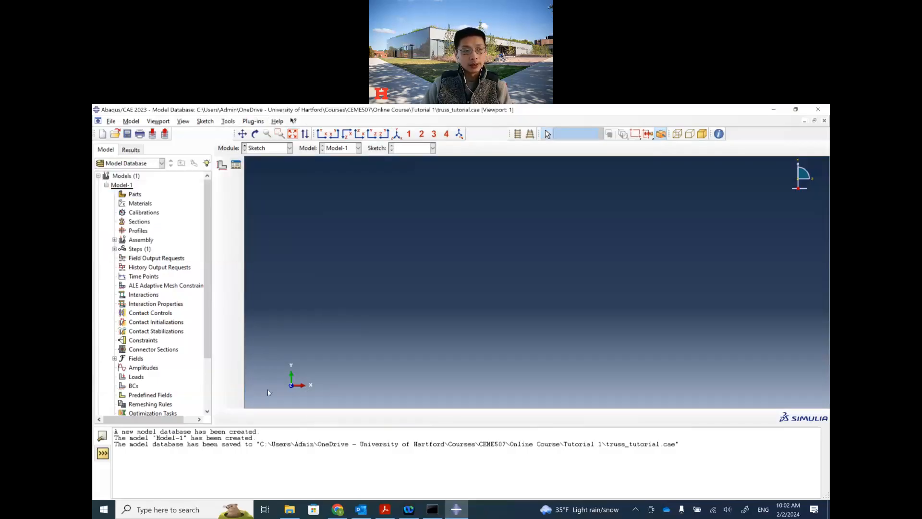
click(385, 509)
scroll(429, 380, down, 2)
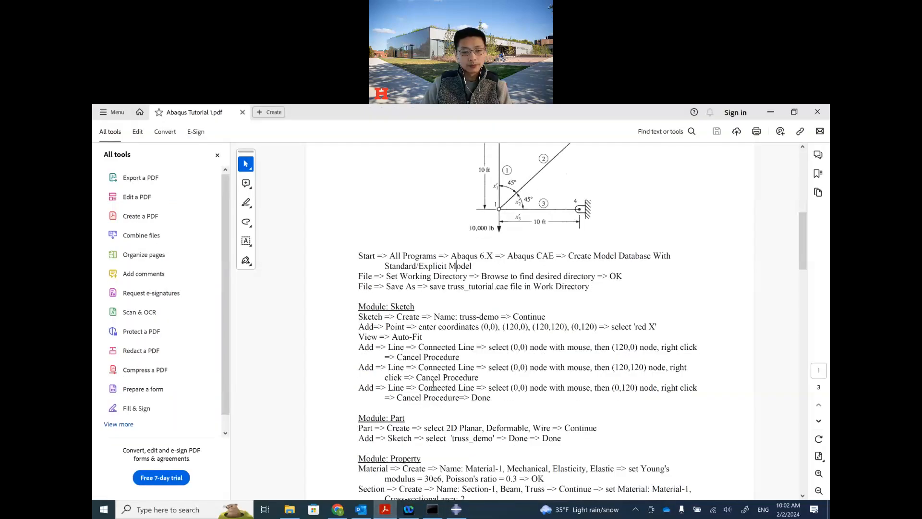
scroll(469, 391, down, 1)
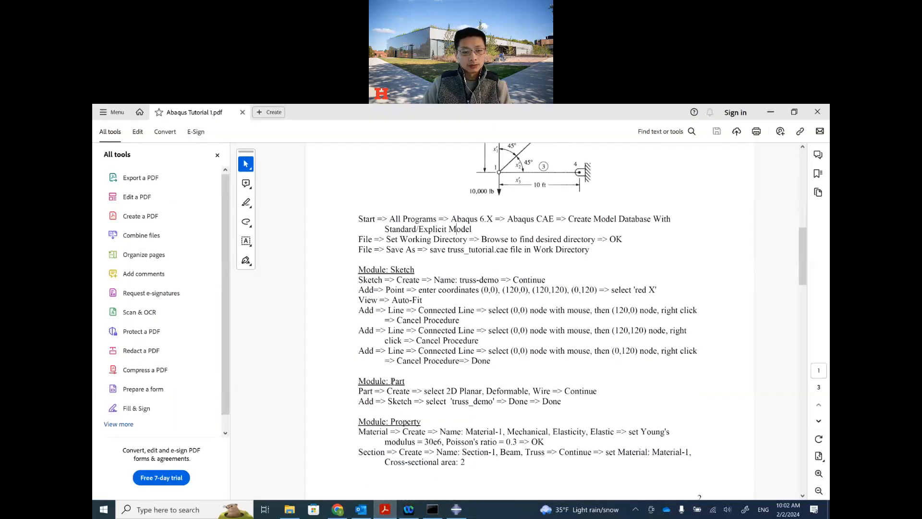
click(464, 511)
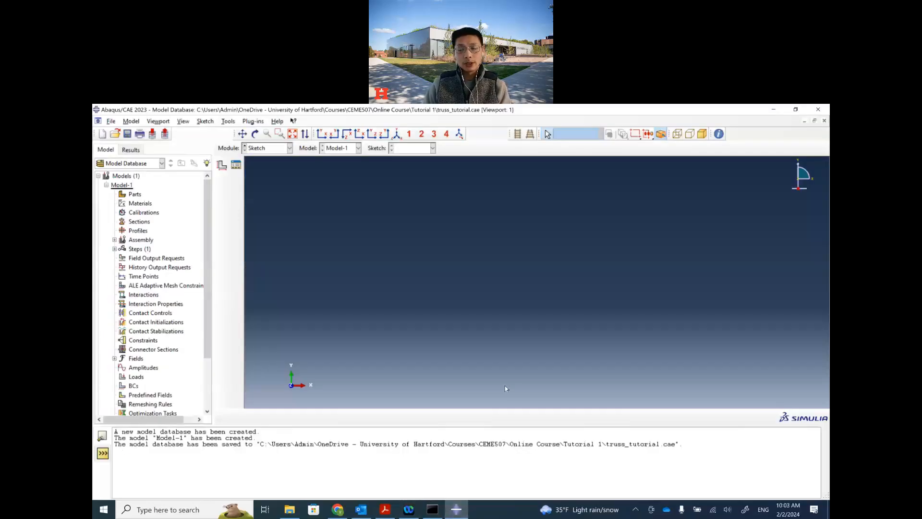
In the Part module, start Part-1 as a 2D planar, deformable part with a wire base feature, consulting the tutorial PDF.
click(289, 149)
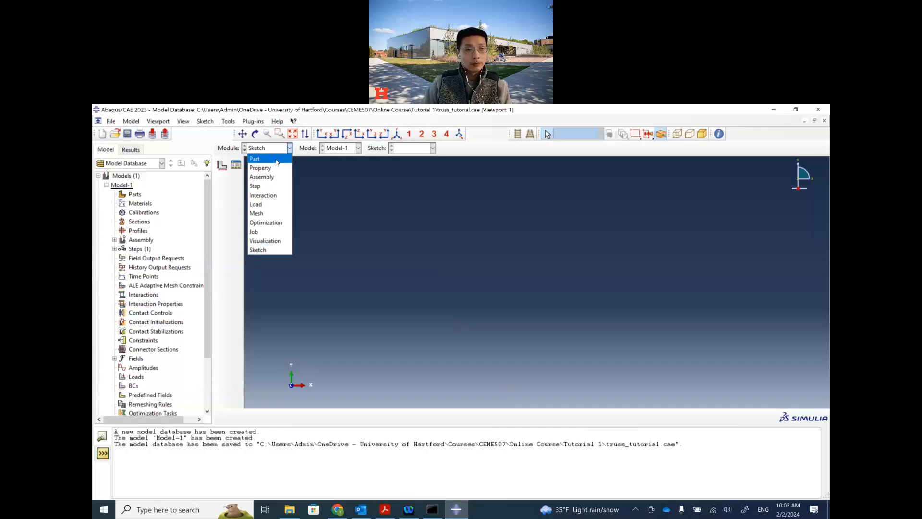
click(277, 163)
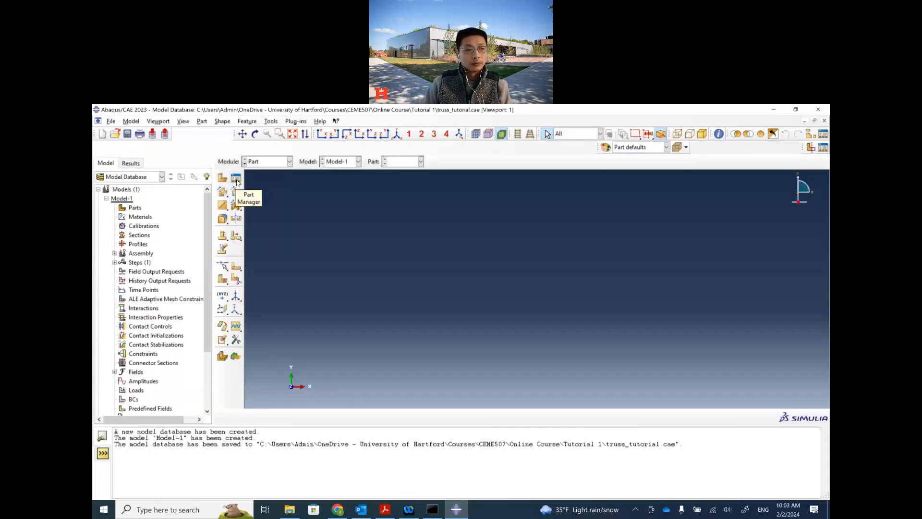
click(223, 179)
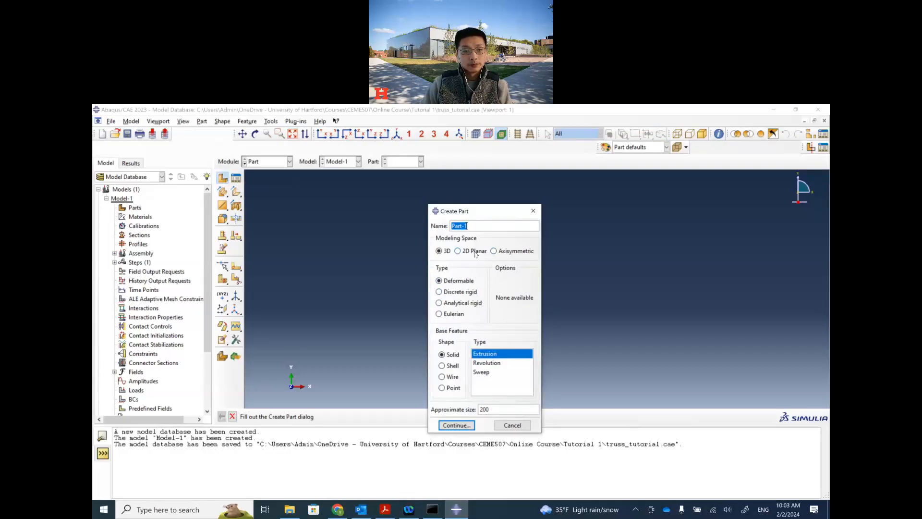
click(384, 509)
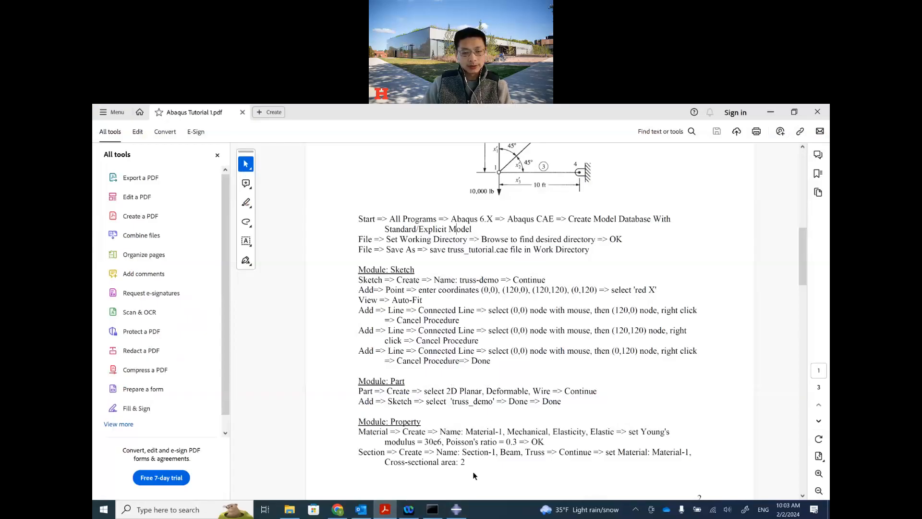
click(456, 509)
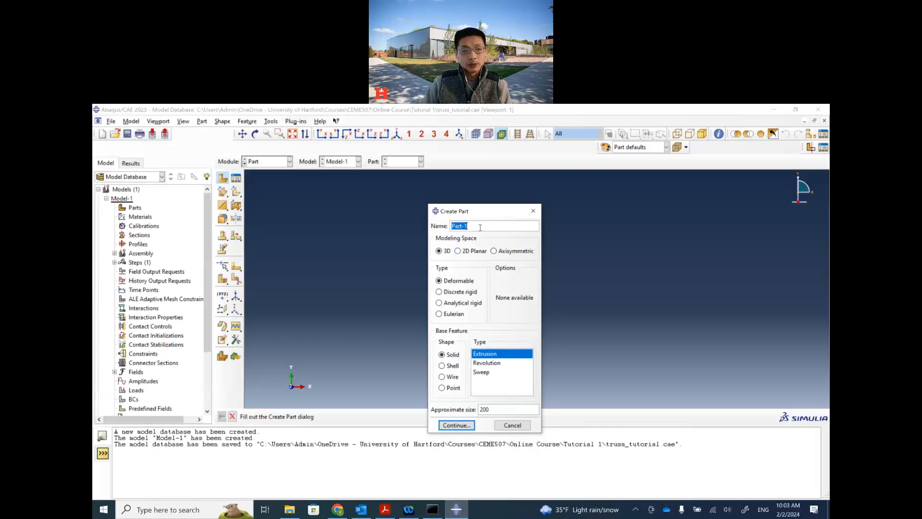
click(460, 251)
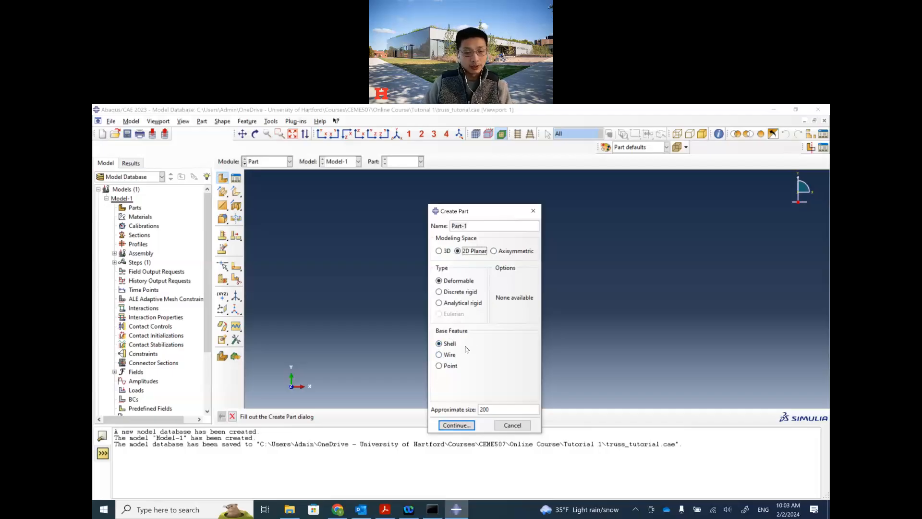
click(451, 355)
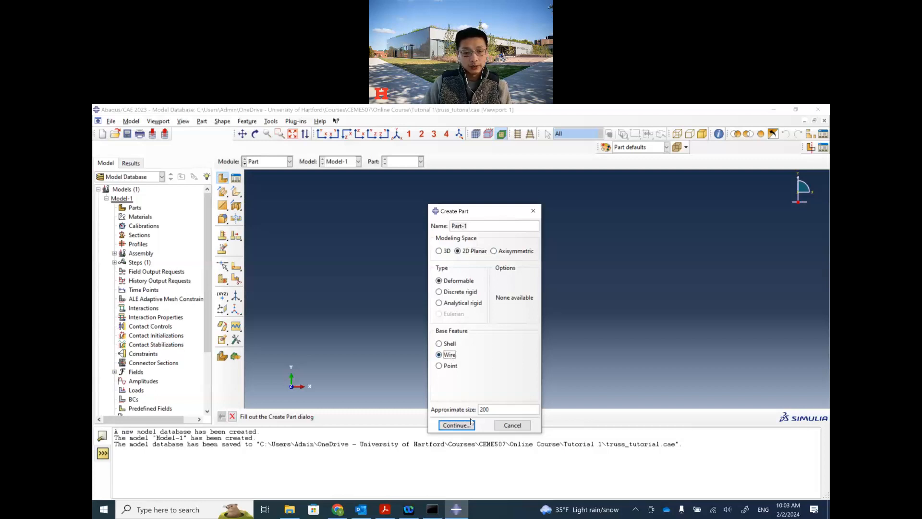
click(456, 425)
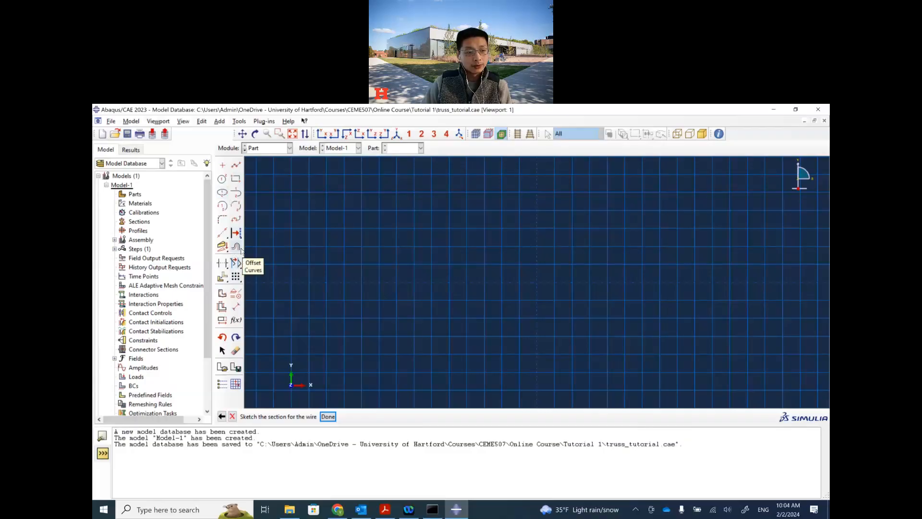
Add the truss-demo sketch to the wire section without repositioning it, finish the part and save the model database.
click(134, 123)
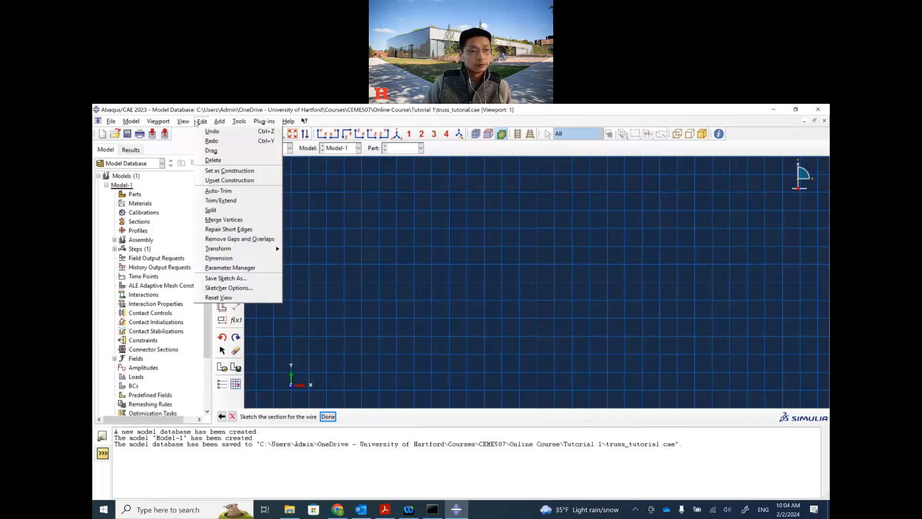
mouse_move(219, 122)
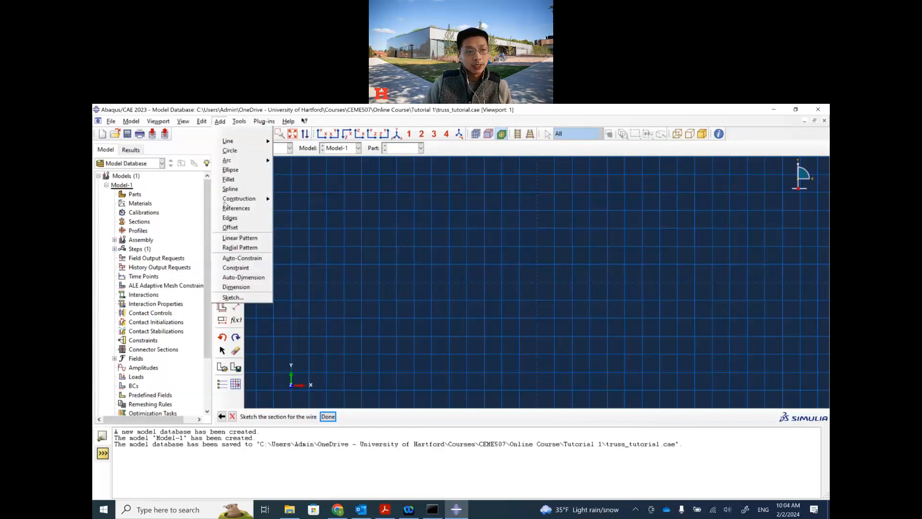
click(233, 297)
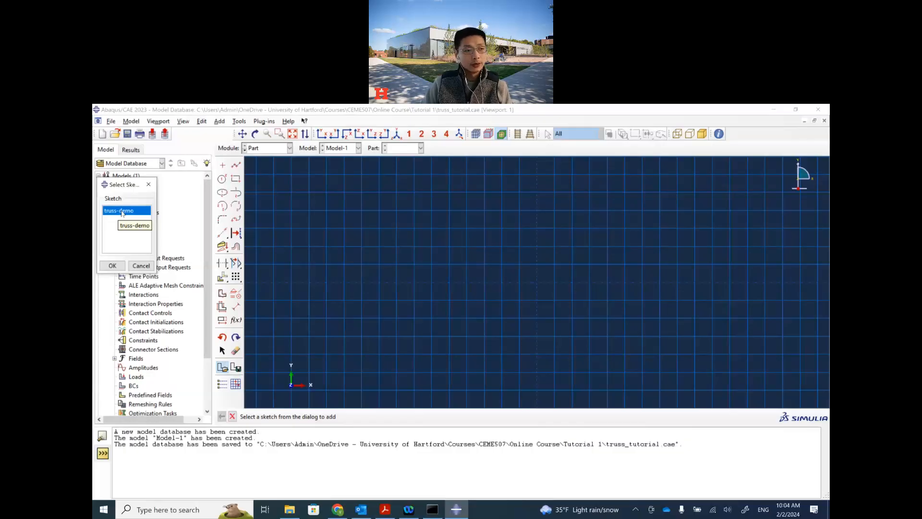
click(112, 266)
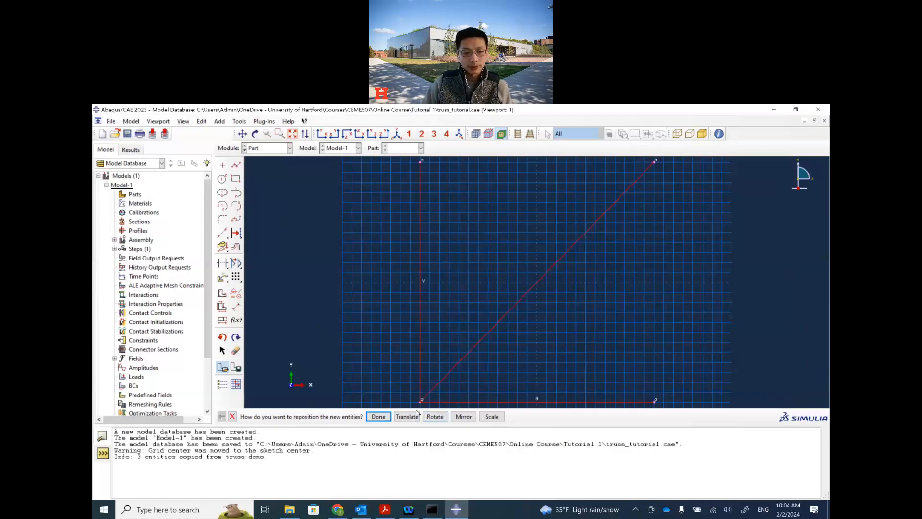
click(378, 417)
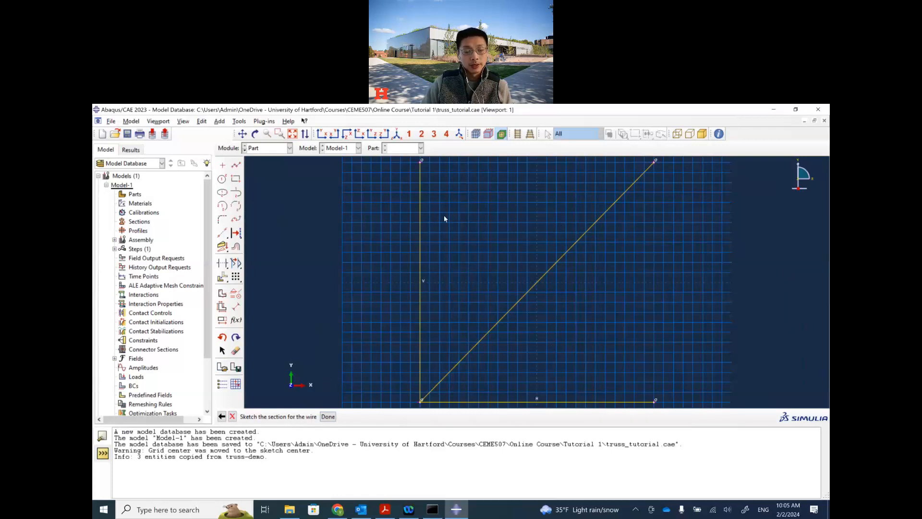
click(329, 417)
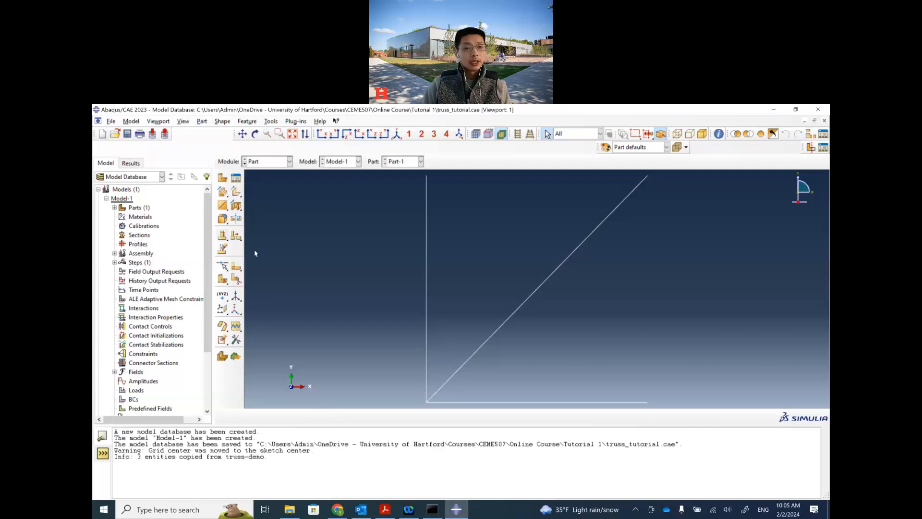
click(127, 133)
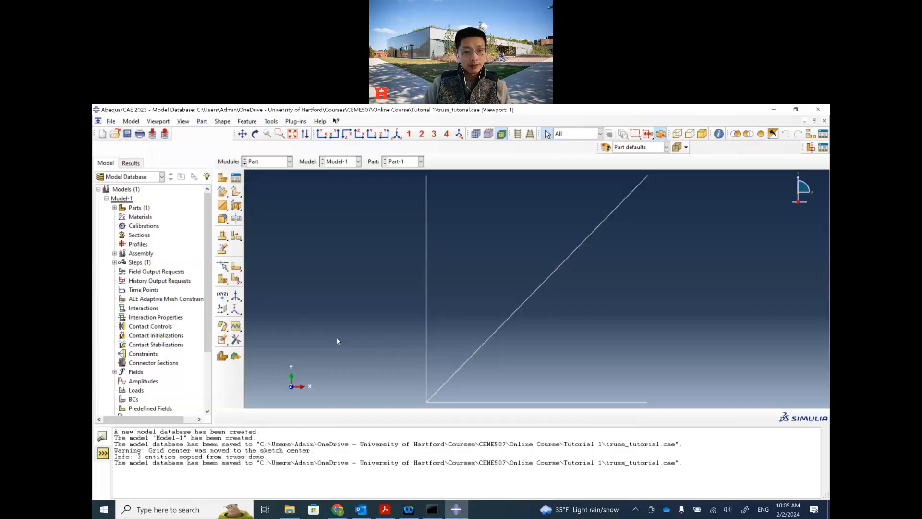
In the Property module, create the material Material-1 and give it an isotropic Elastic mechanical behavior.
click(272, 163)
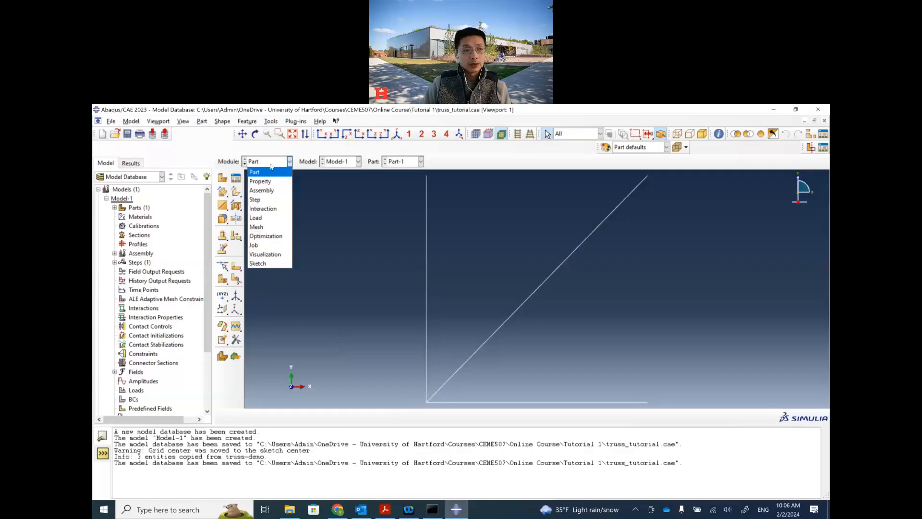
click(267, 183)
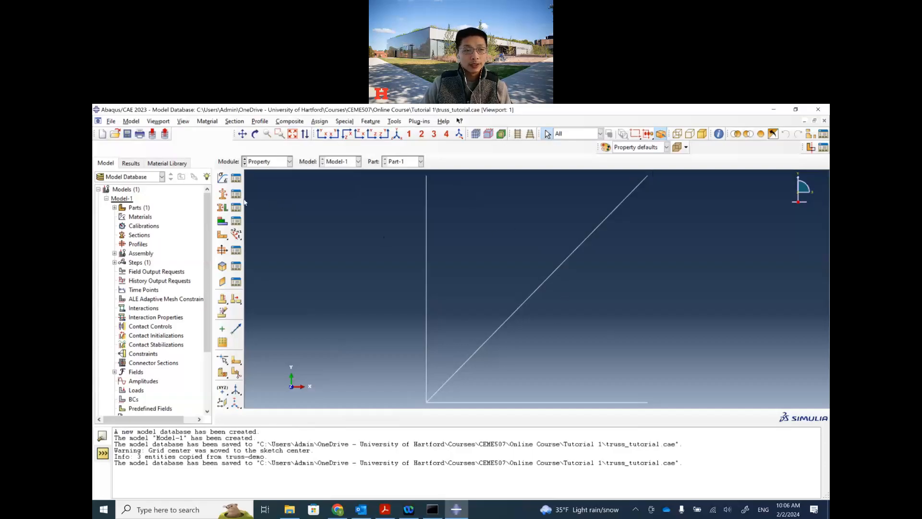
click(223, 178)
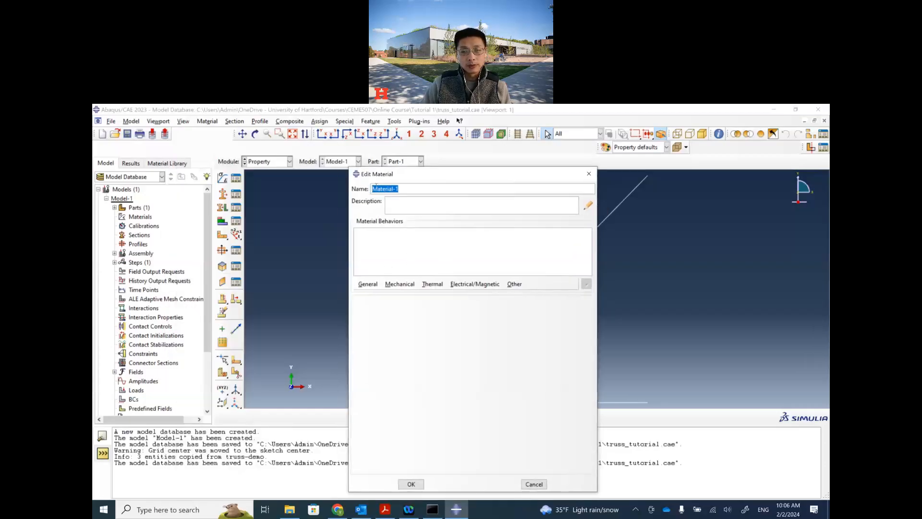
click(368, 285)
click(400, 284)
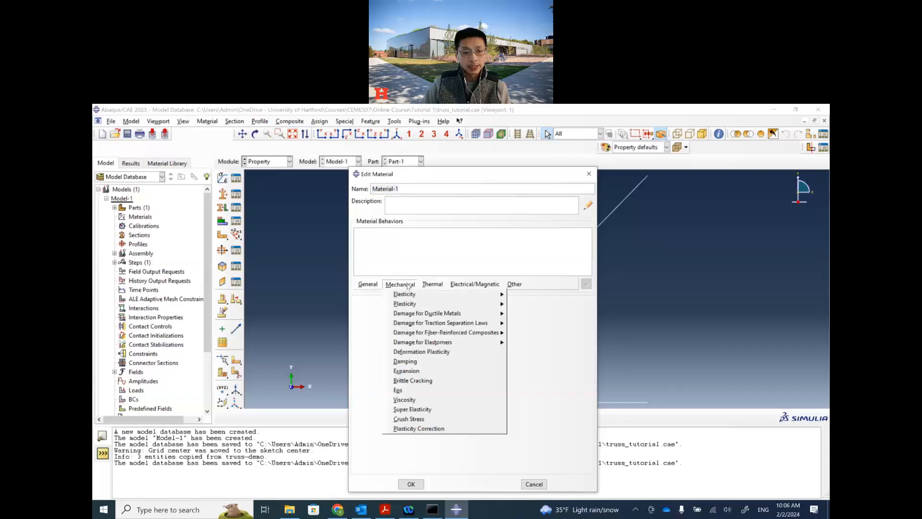
mouse_move(423, 294)
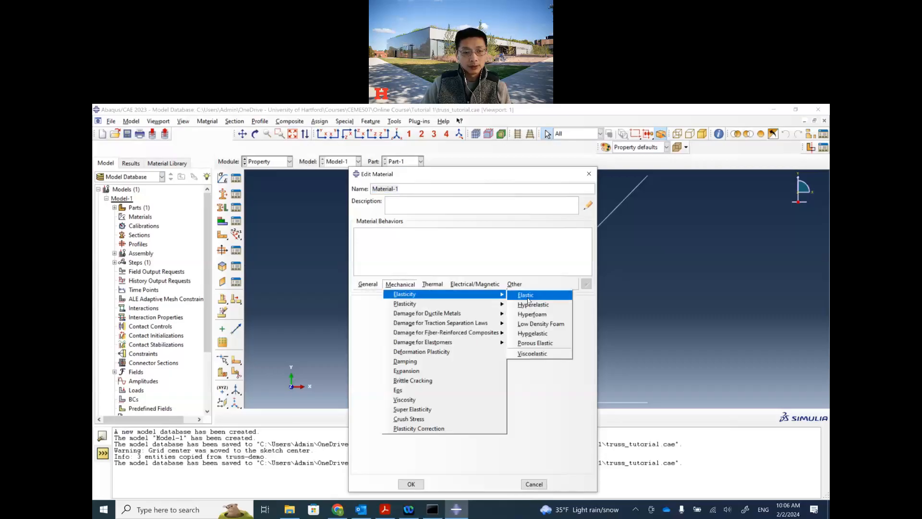
click(526, 296)
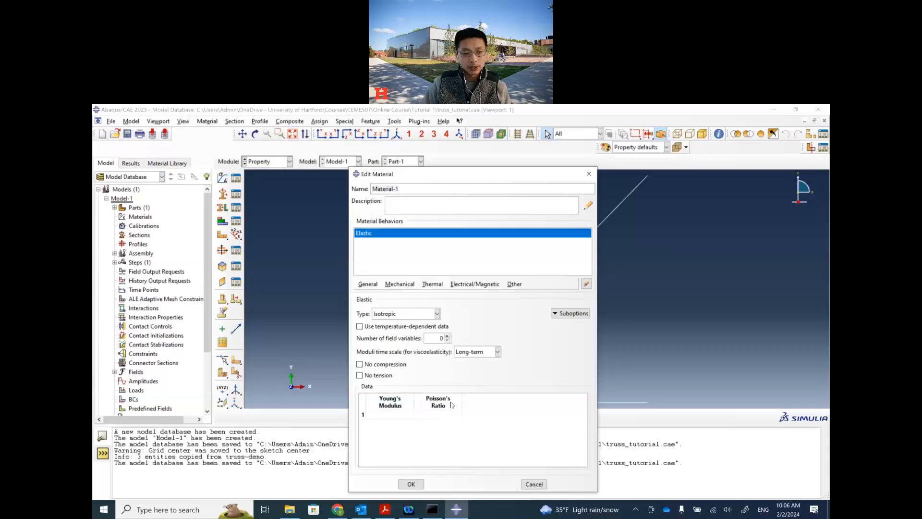
Look up the elastic constants in the tutorial PDF and complete Material-1 with Young's modulus 30e6 and Poisson's ratio 0.3.
click(385, 511)
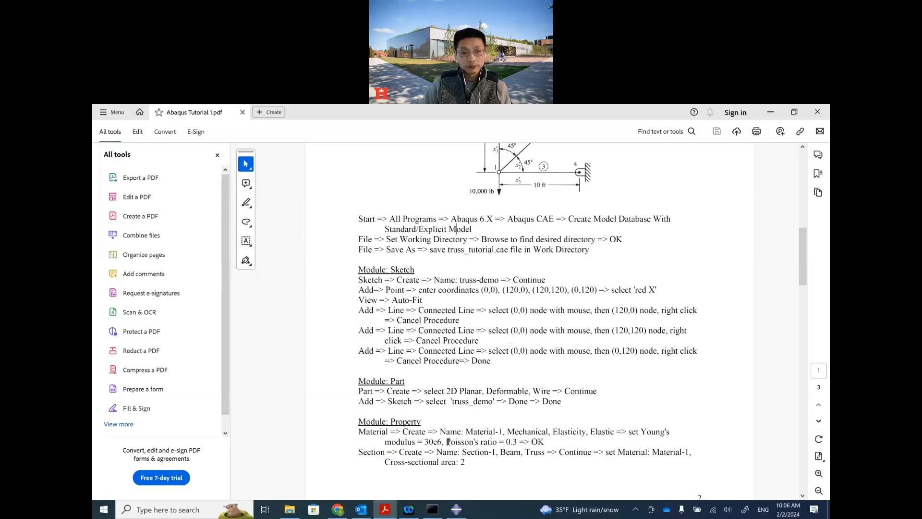
scroll(464, 432, up, 5)
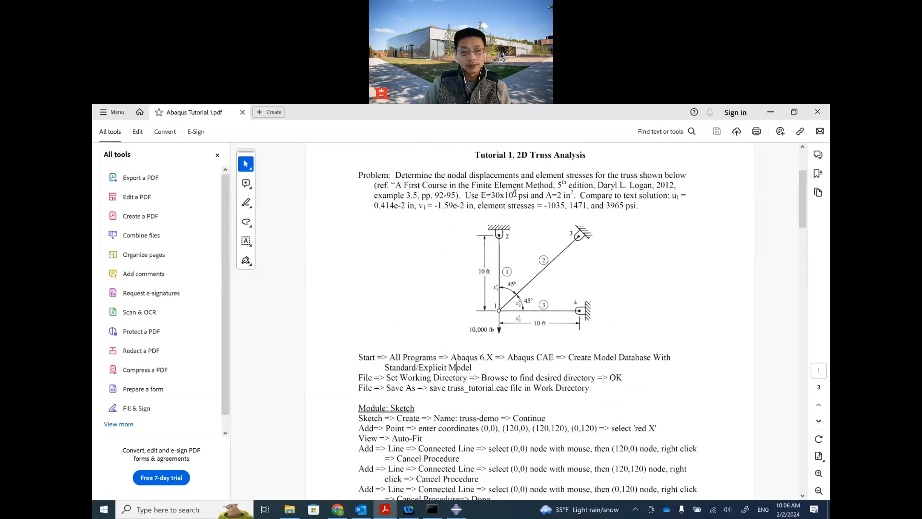
scroll(531, 312, down, 4)
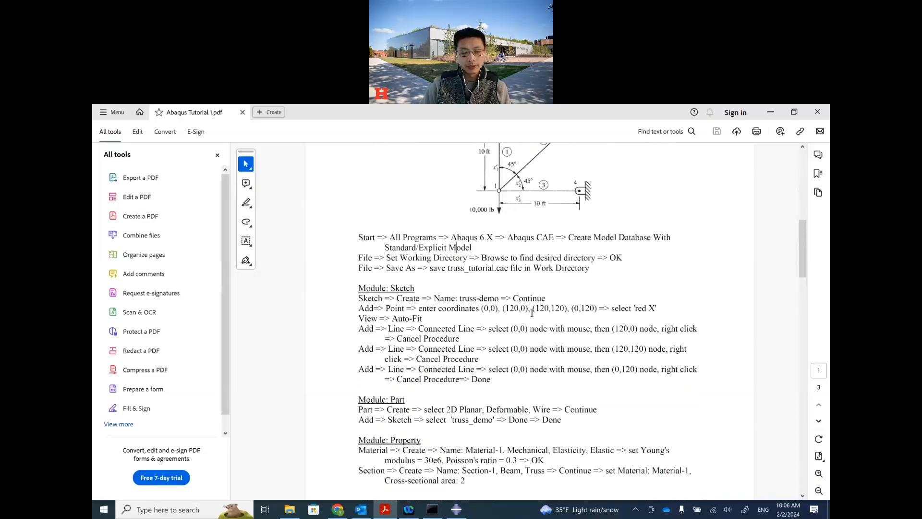
scroll(532, 312, down, 1)
click(455, 514)
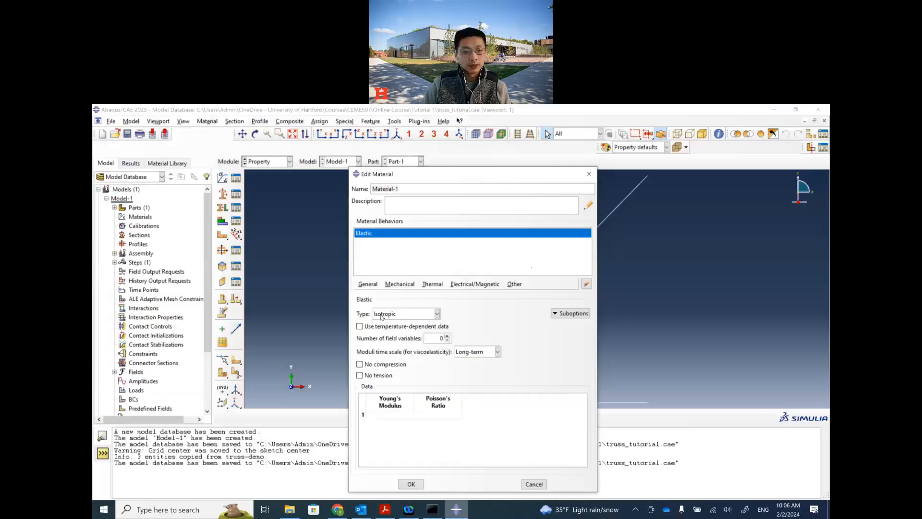
click(390, 414)
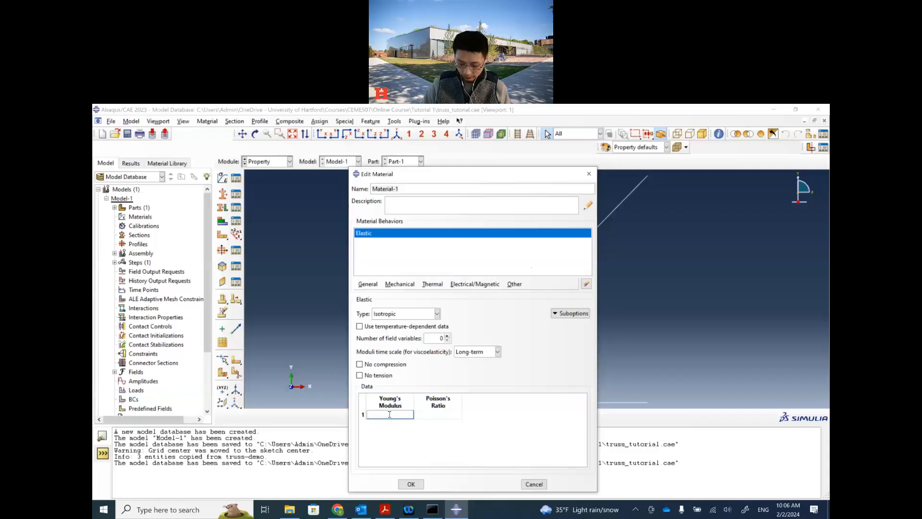
text(30e6)
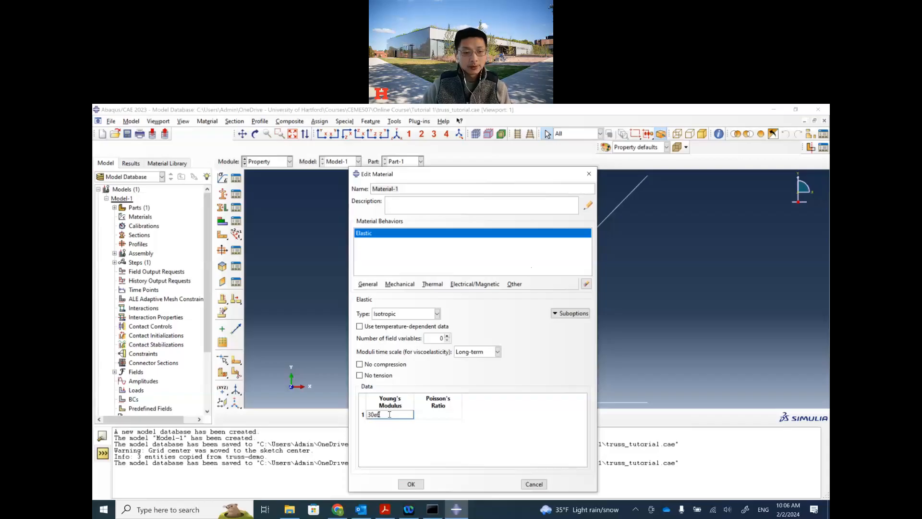
click(445, 413)
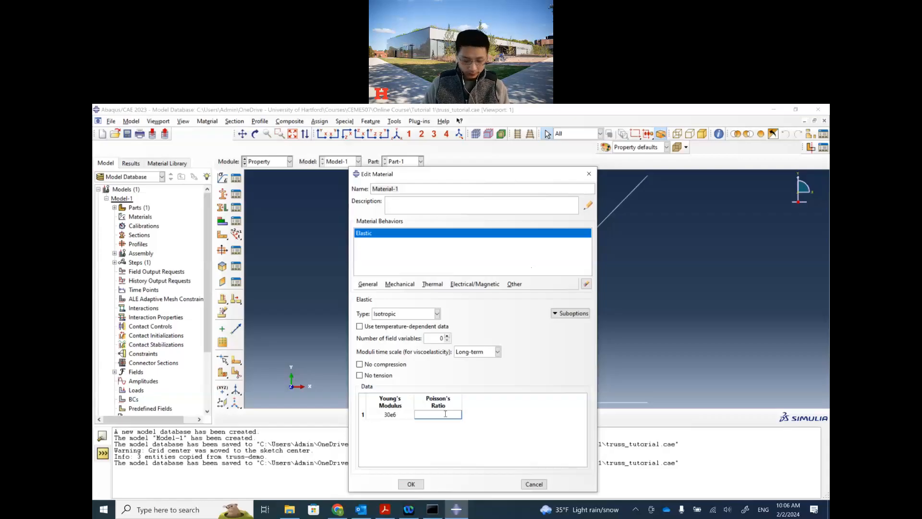
text(0.)
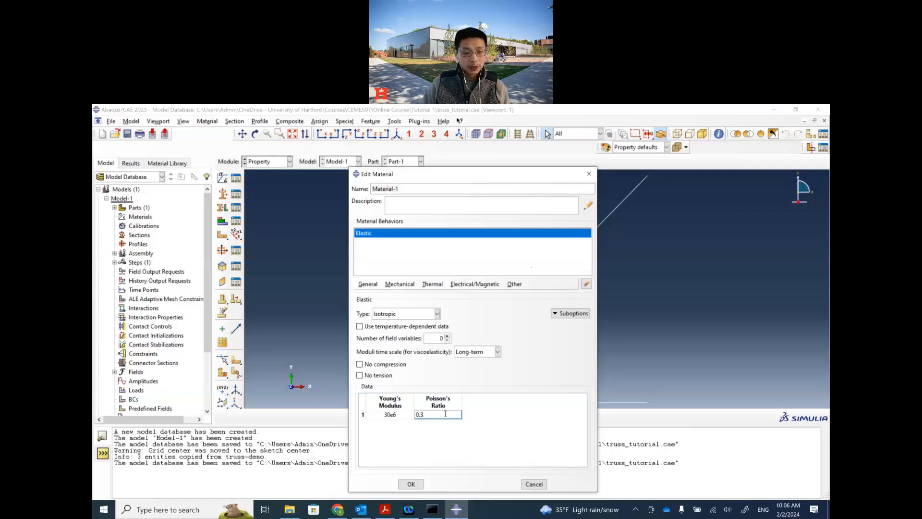
text(3)
key(Return)
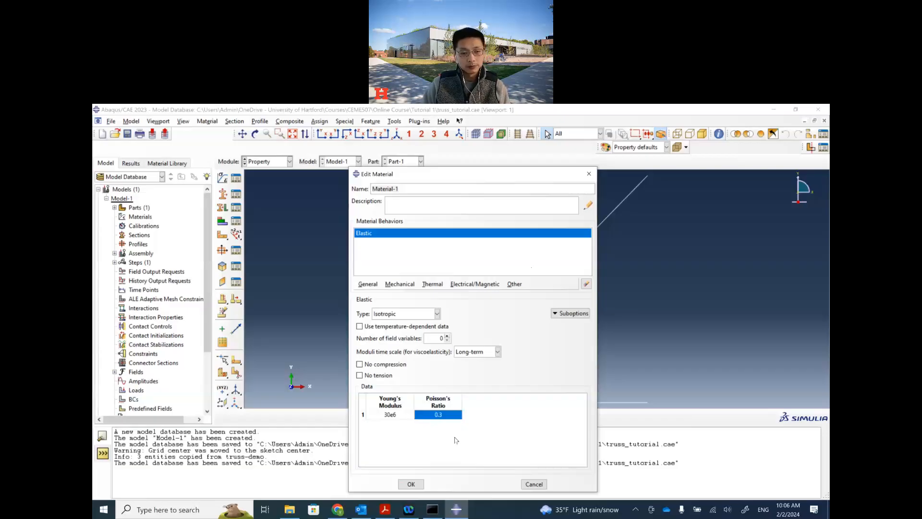
click(413, 483)
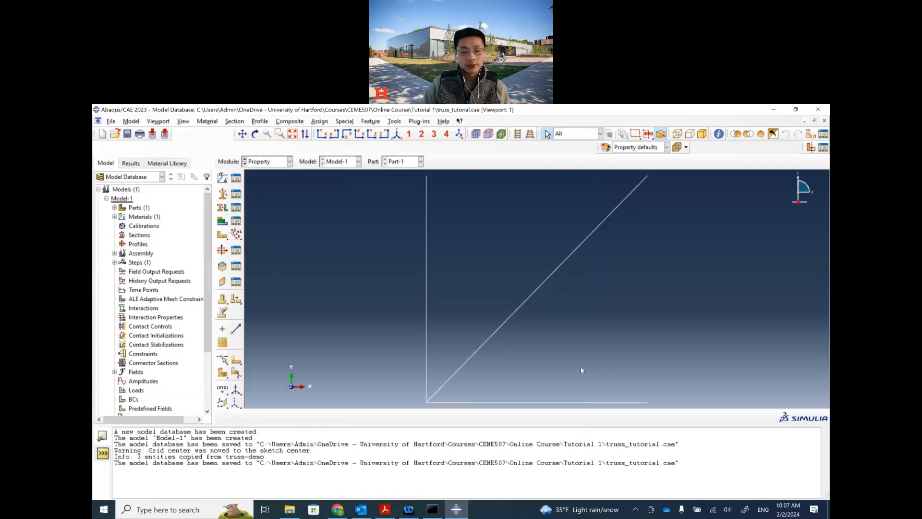
Create the section Section-1 in the Beam category with the Truss type.
click(222, 193)
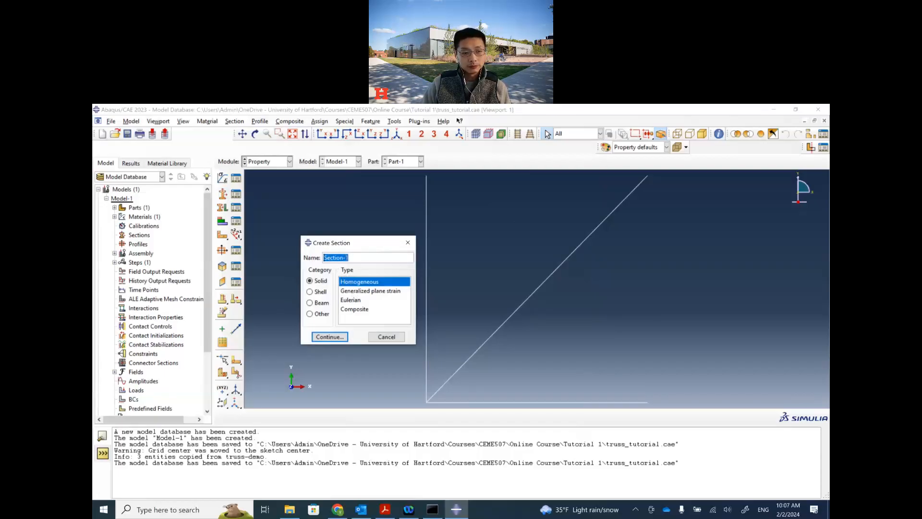
click(319, 304)
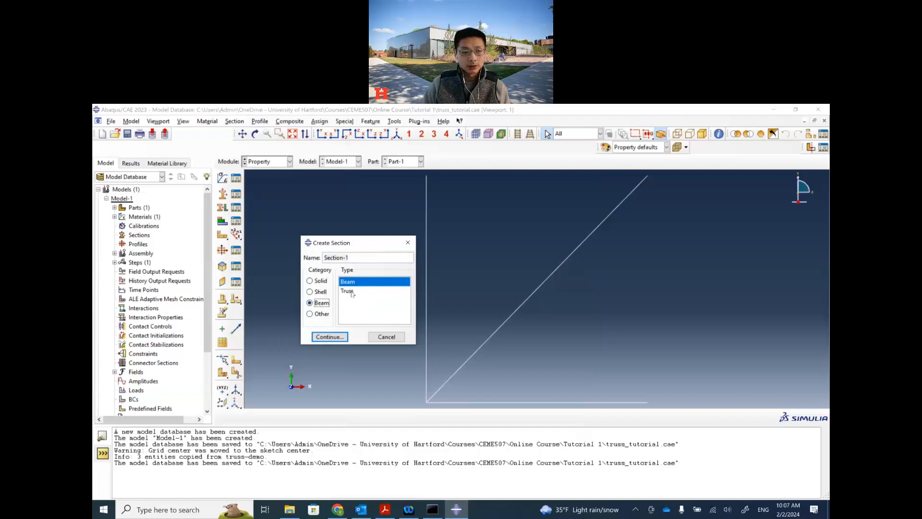
click(350, 294)
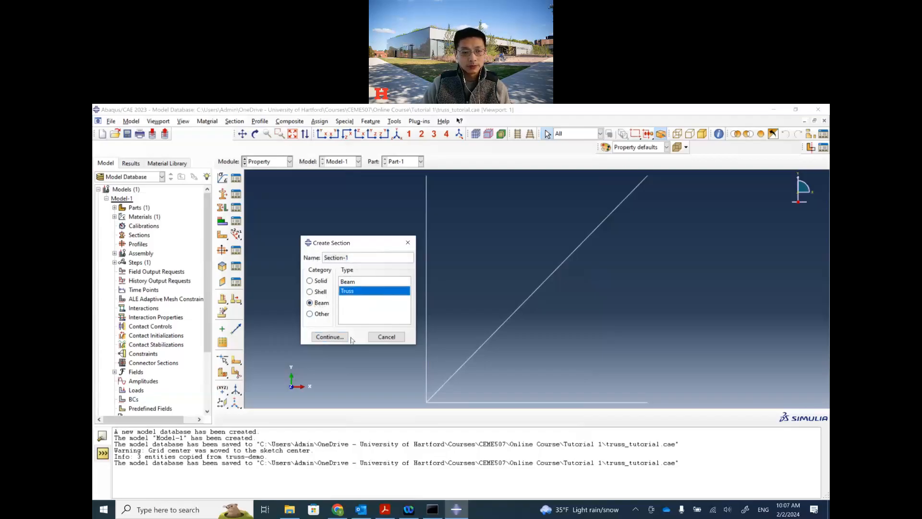
click(338, 337)
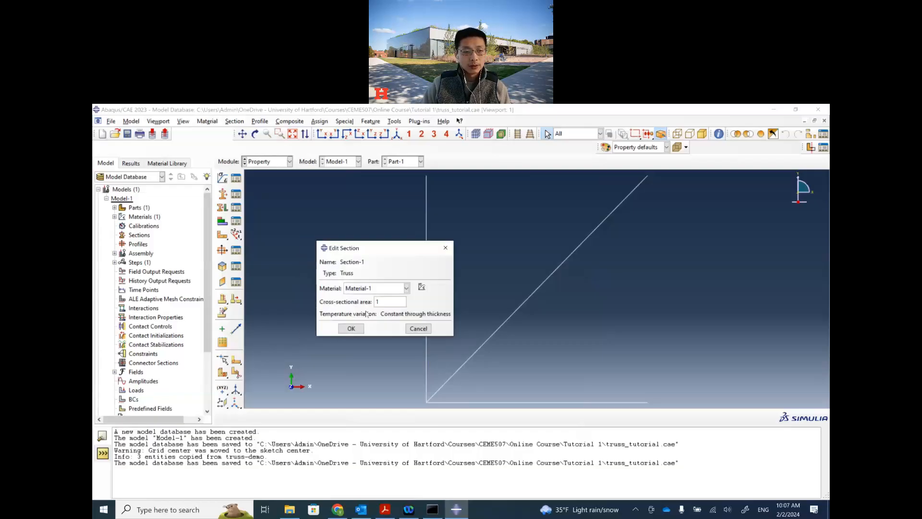
Complete the truss section with Material-1 and a cross-sectional area of 2, checking the value in the tutorial PDF.
click(354, 289)
click(353, 292)
click(389, 301)
drag(355, 302, 321, 314)
click(382, 511)
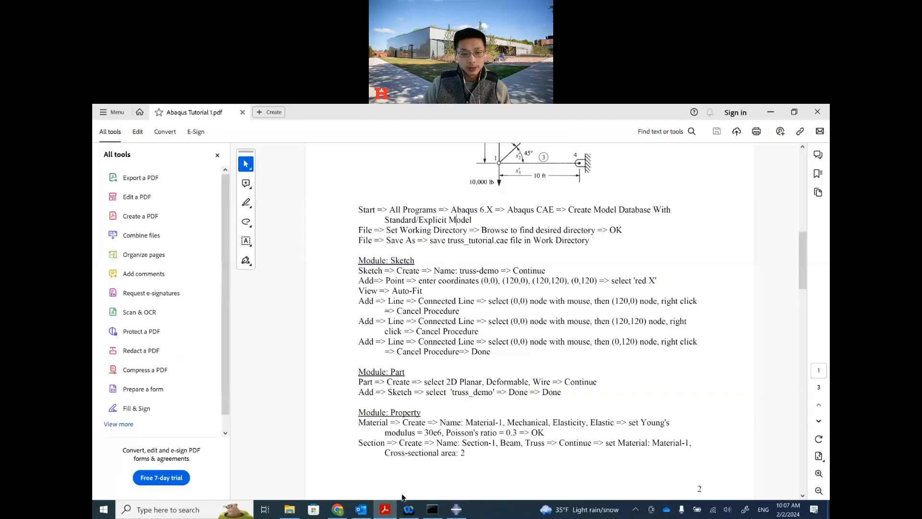
click(457, 510)
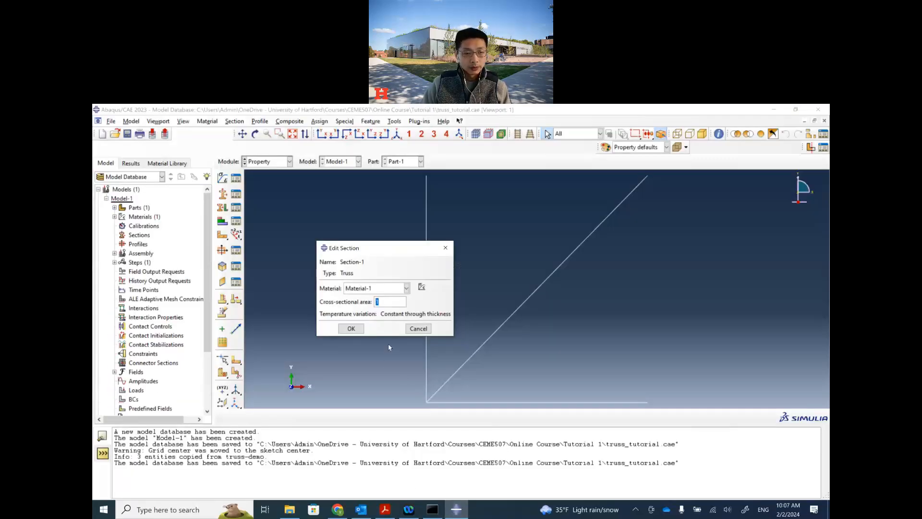
click(352, 329)
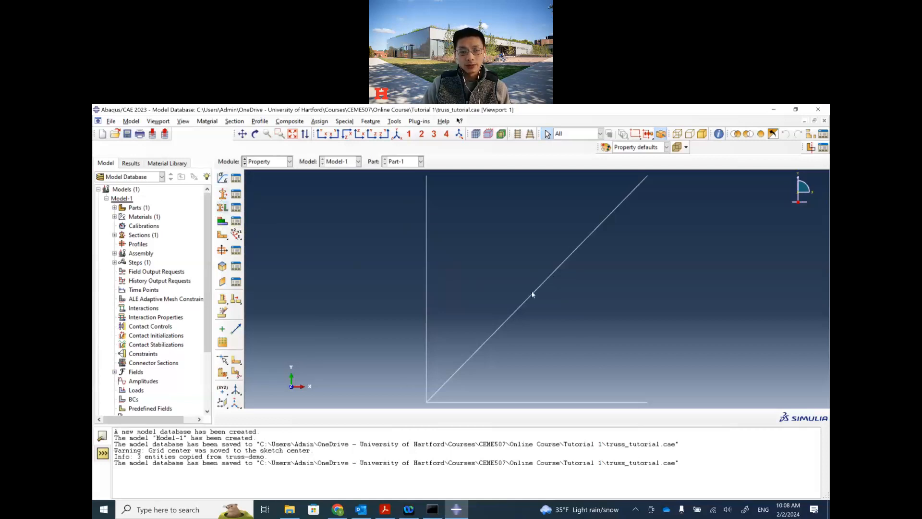
Assign Section-1 to all three truss members, grouping them in a new set, and save the model database.
click(222, 208)
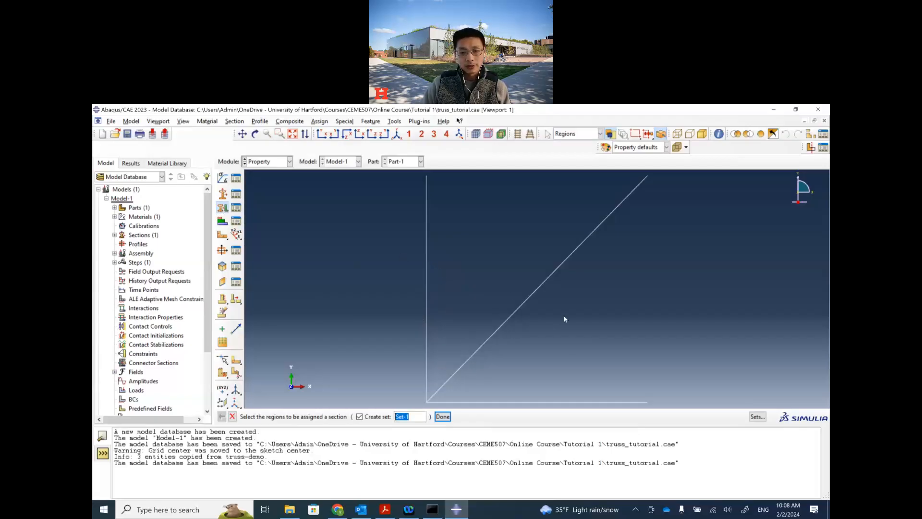
drag(663, 405, 387, 231)
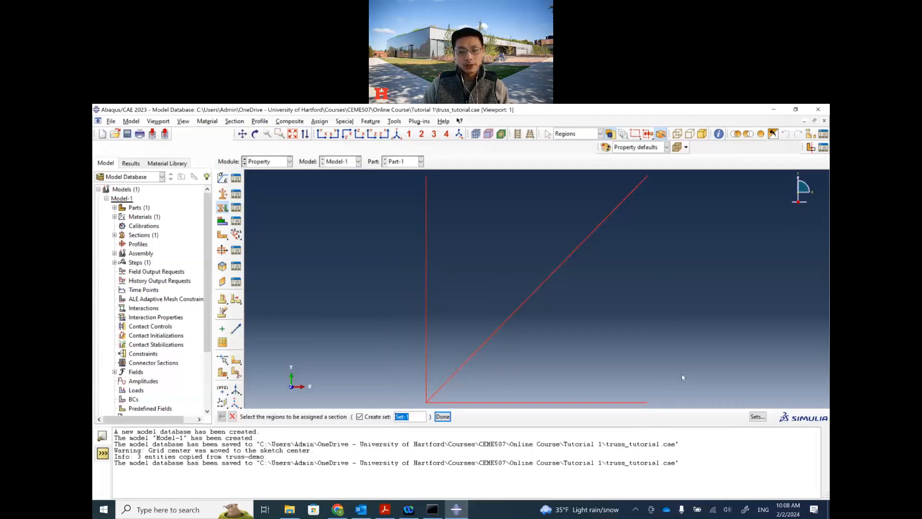
drag(671, 403, 359, 230)
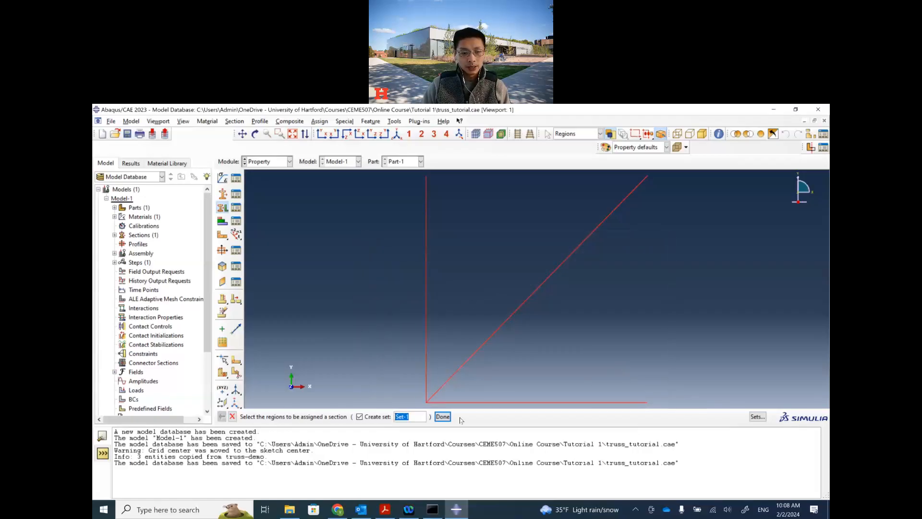
click(443, 417)
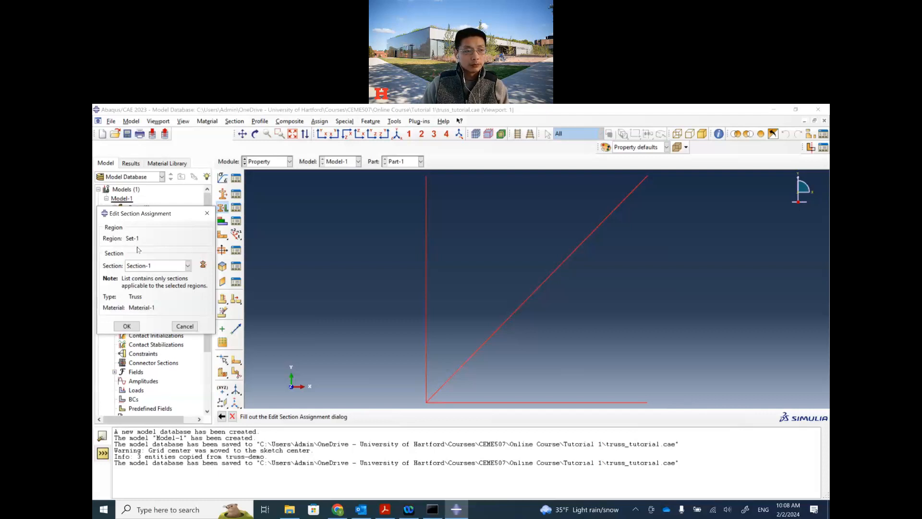
drag(177, 219, 211, 217)
click(166, 266)
click(167, 273)
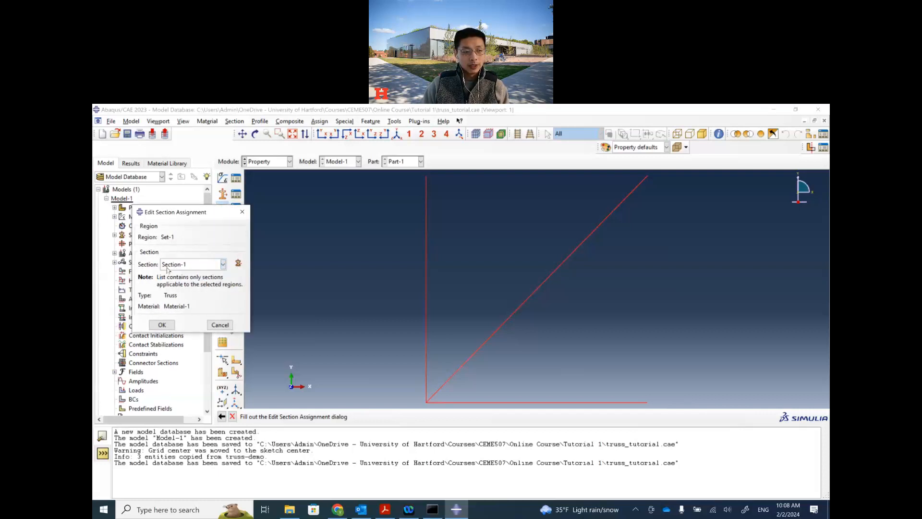
click(161, 325)
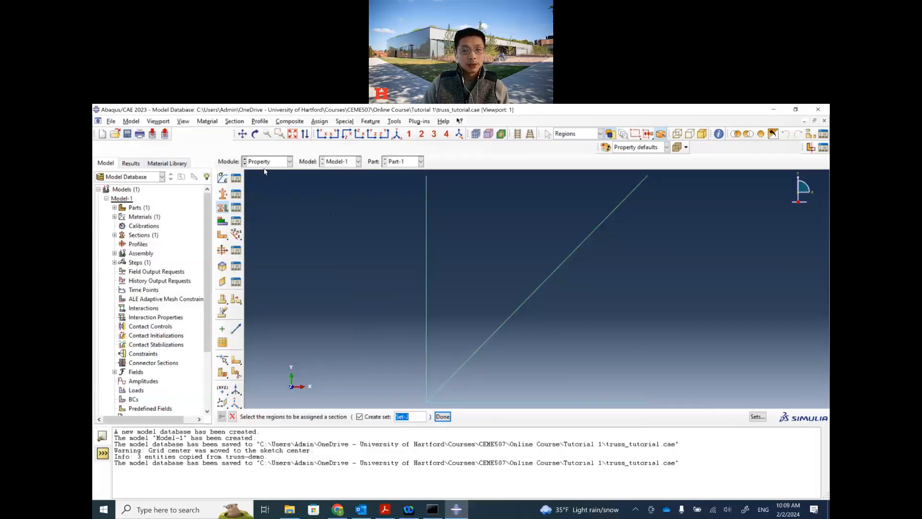
click(127, 134)
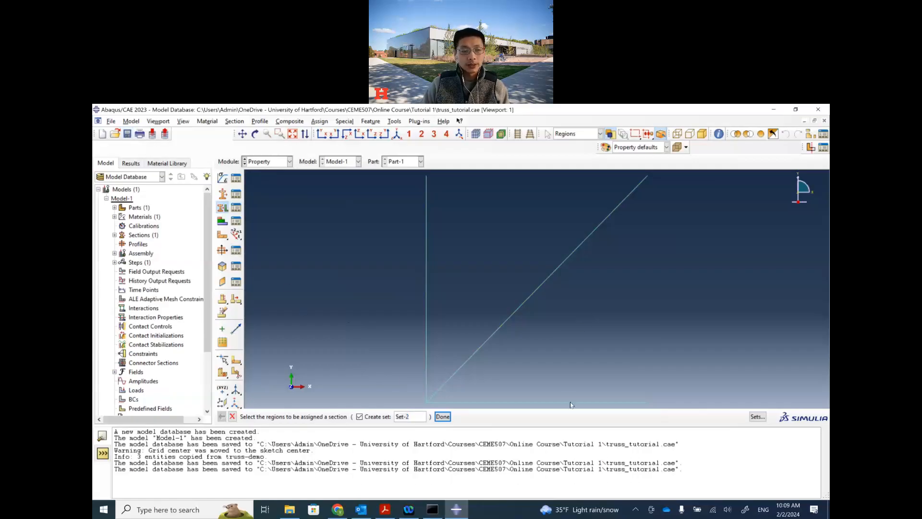
Read the Assembly instructions in the tutorial PDF and switch Abaqus/CAE to the Assembly module.
click(385, 510)
scroll(477, 429, down, 3)
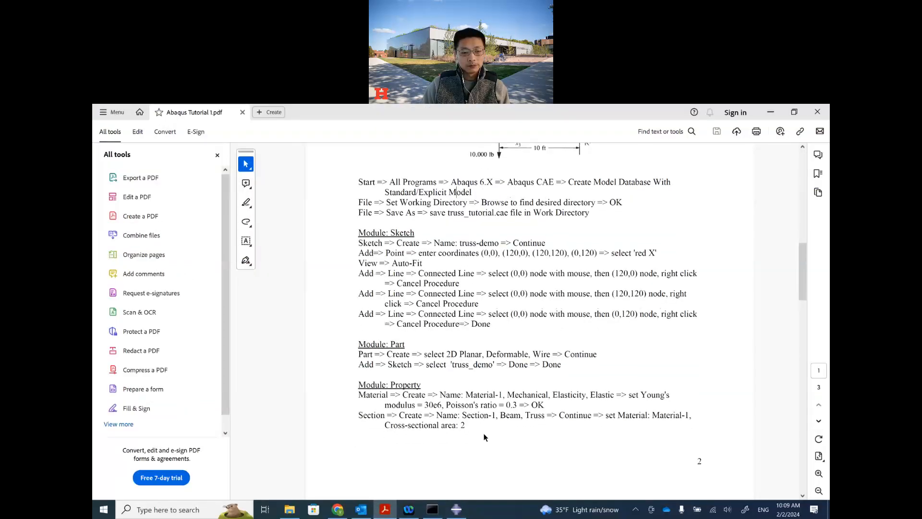
scroll(484, 437, down, 10)
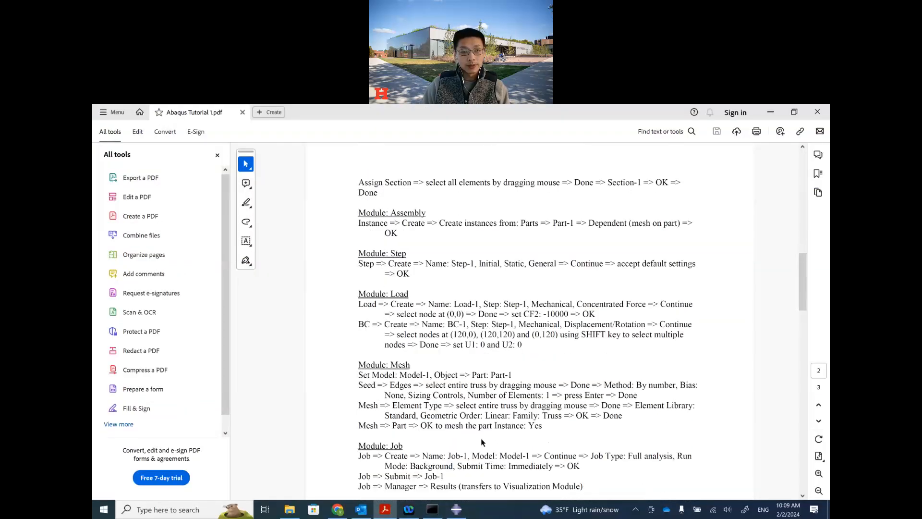
scroll(481, 438, down, 1)
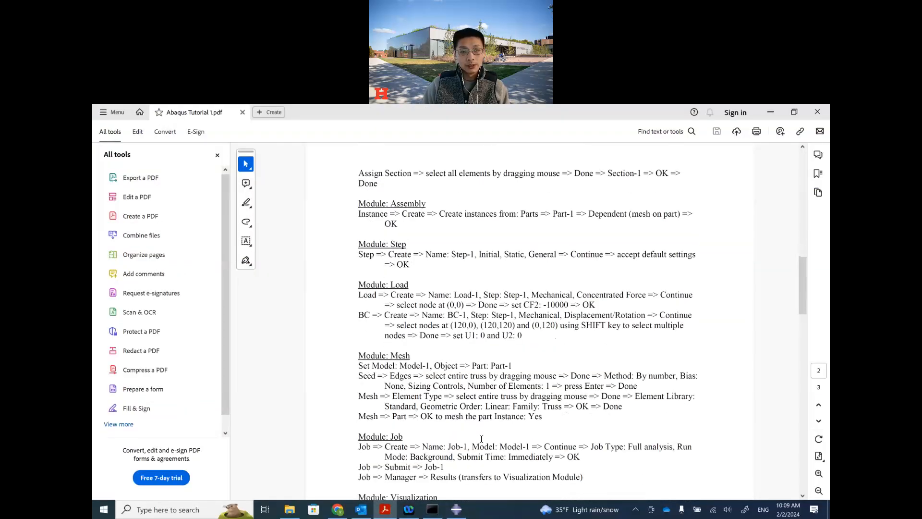
click(455, 510)
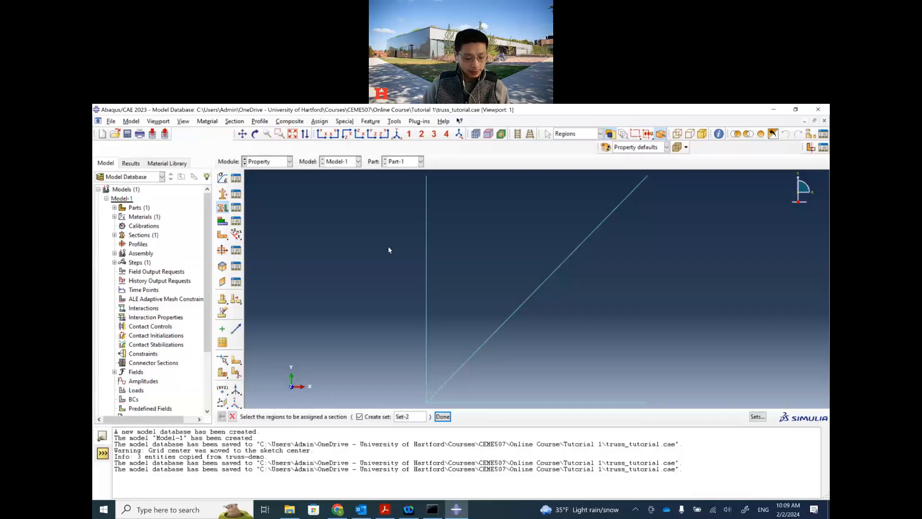
click(268, 162)
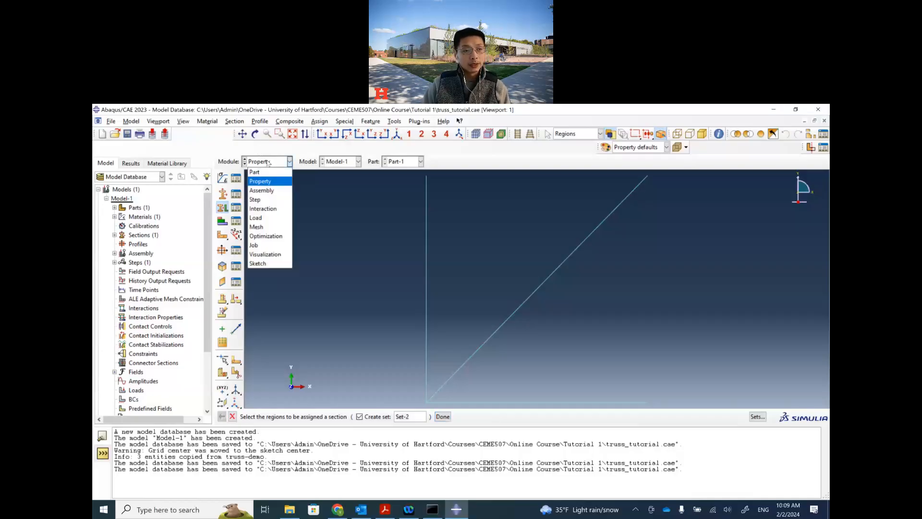
click(272, 190)
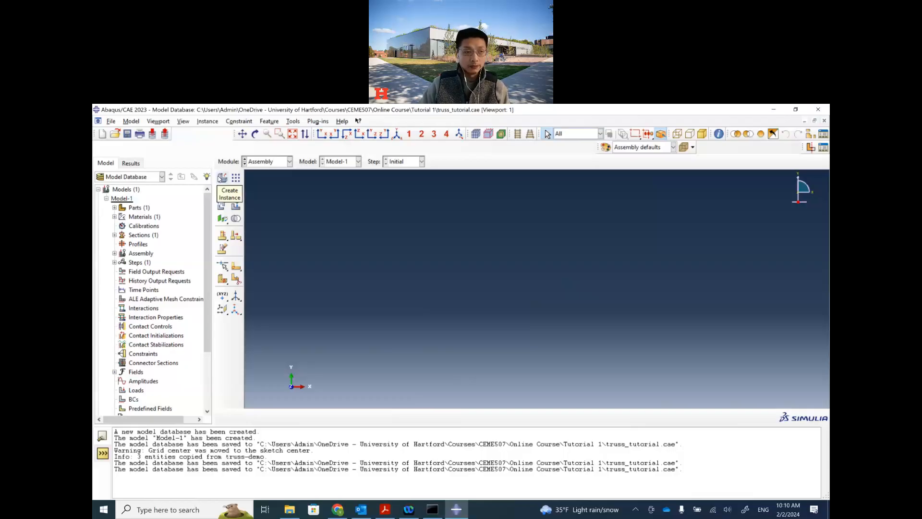
Create a dependent (mesh on part) instance of Part-1, checking the tutorial PDF, and save the model database.
click(221, 178)
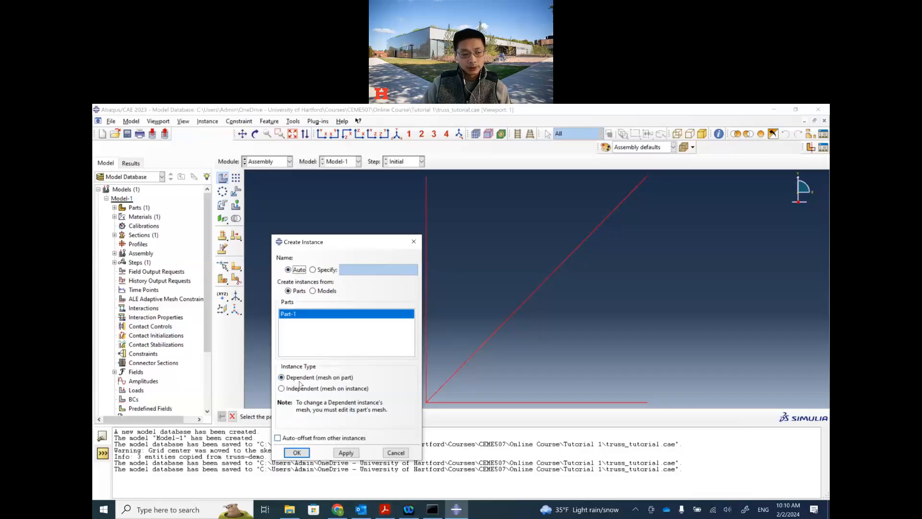
click(390, 511)
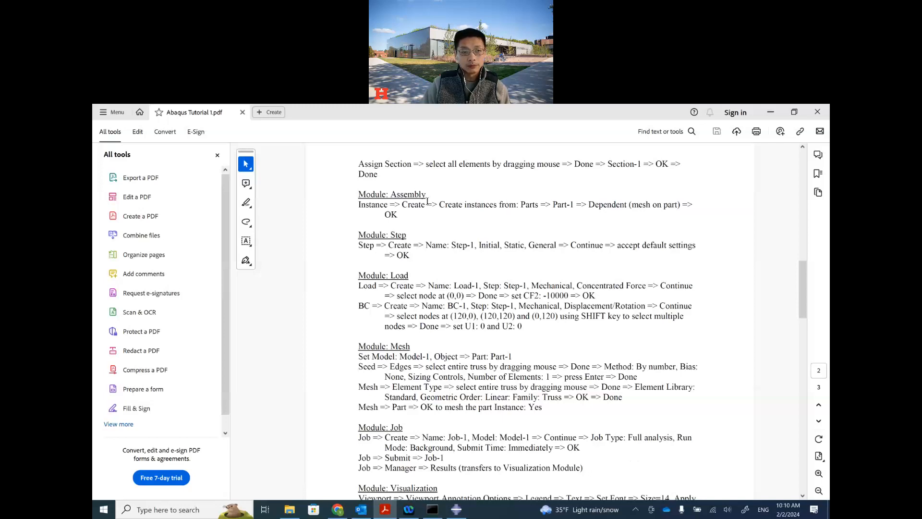
click(454, 512)
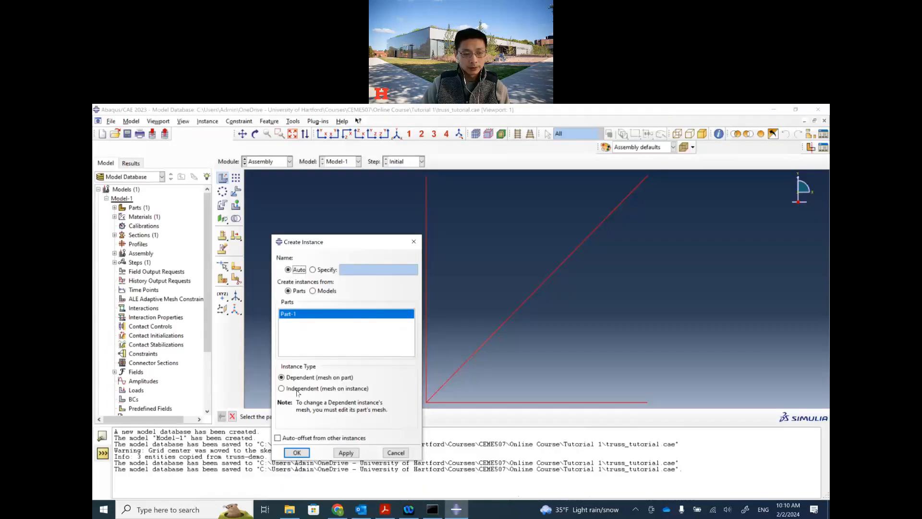
click(297, 452)
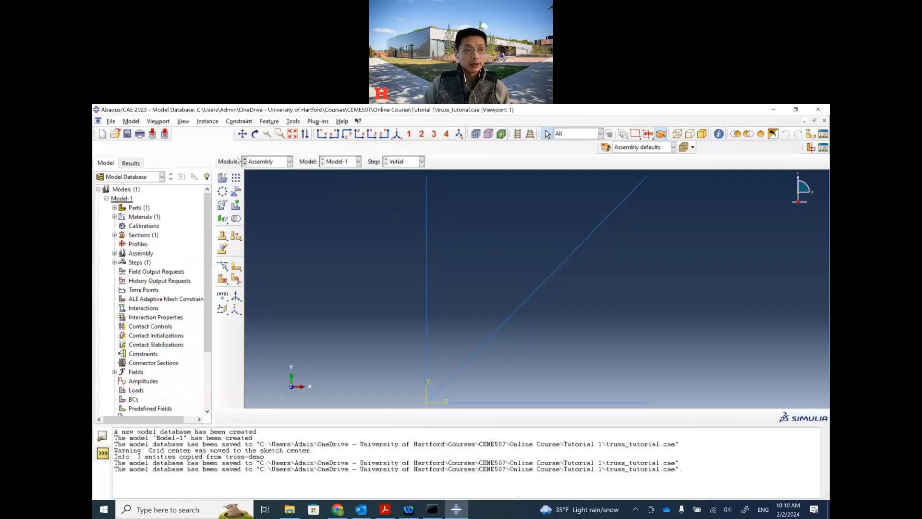
key(ctrl+s)
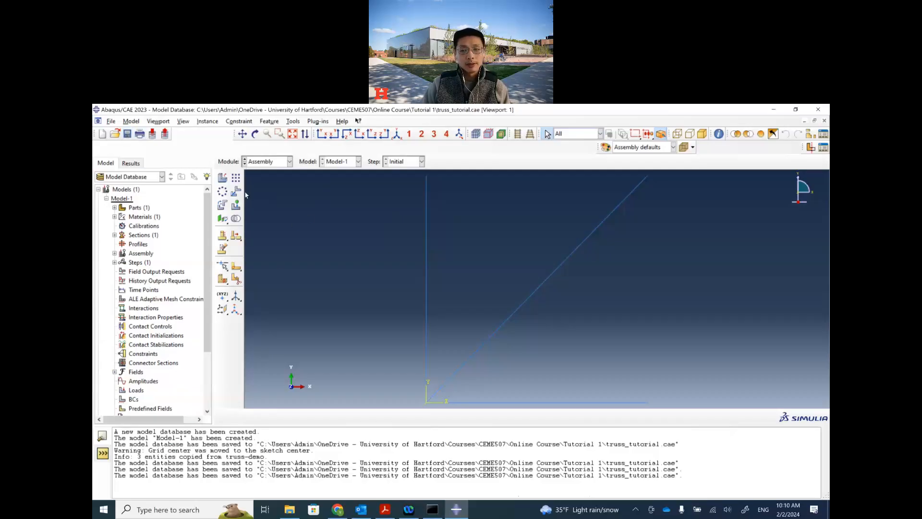
In the Step module, create the Static, General step Step-1 after Initial with default settings, consulting the tutorial PDF.
click(270, 163)
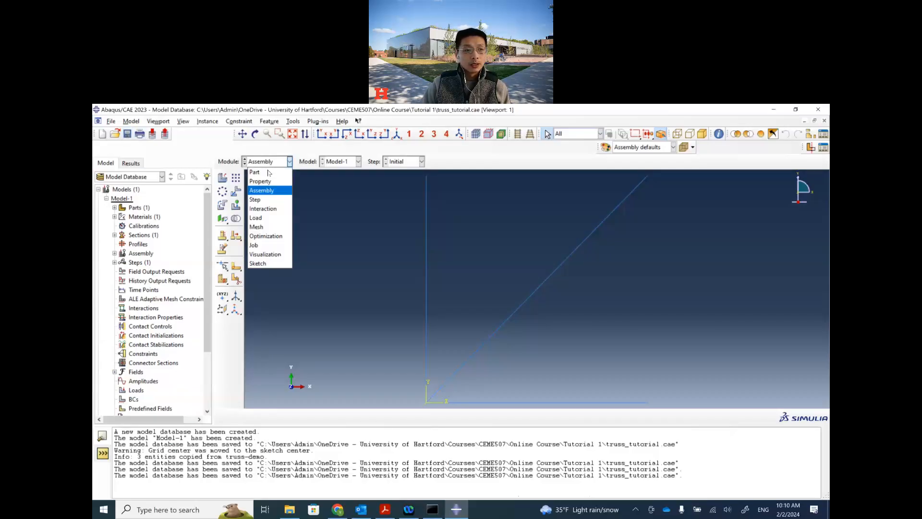
click(264, 201)
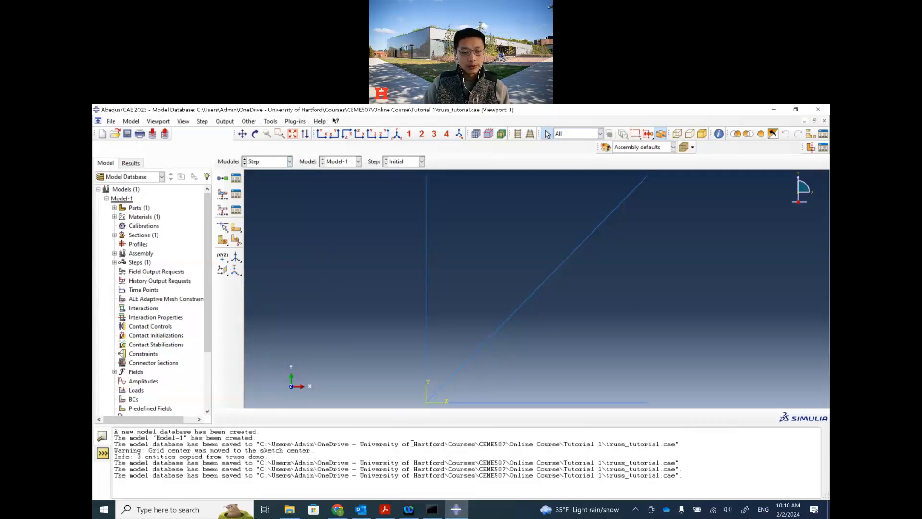
click(386, 510)
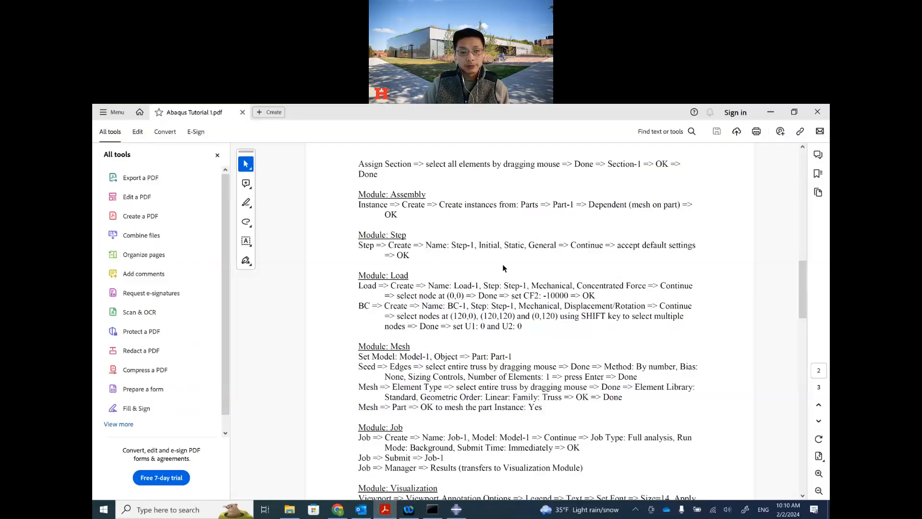
click(456, 510)
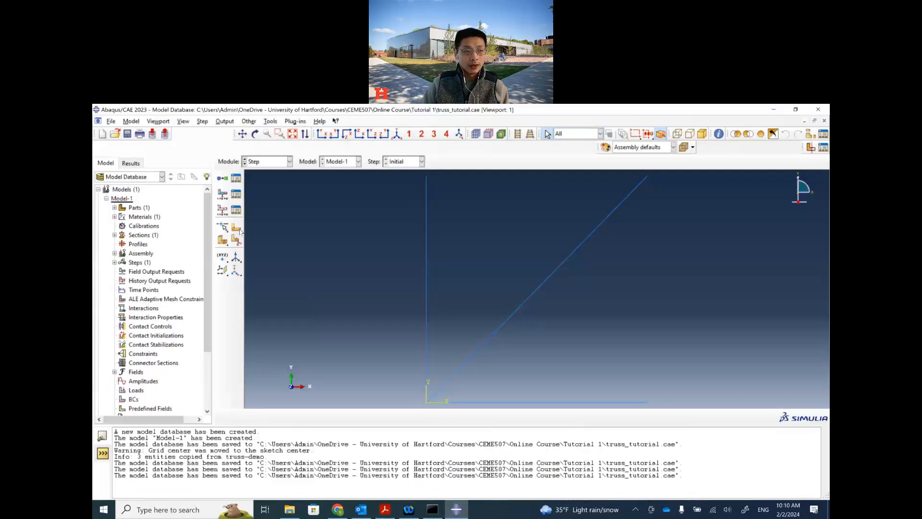
click(222, 178)
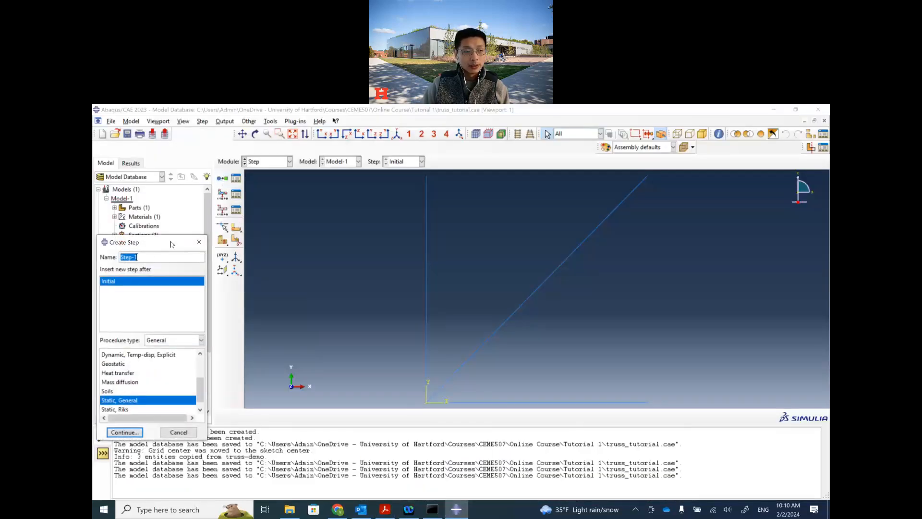
drag(171, 244, 376, 222)
click(342, 235)
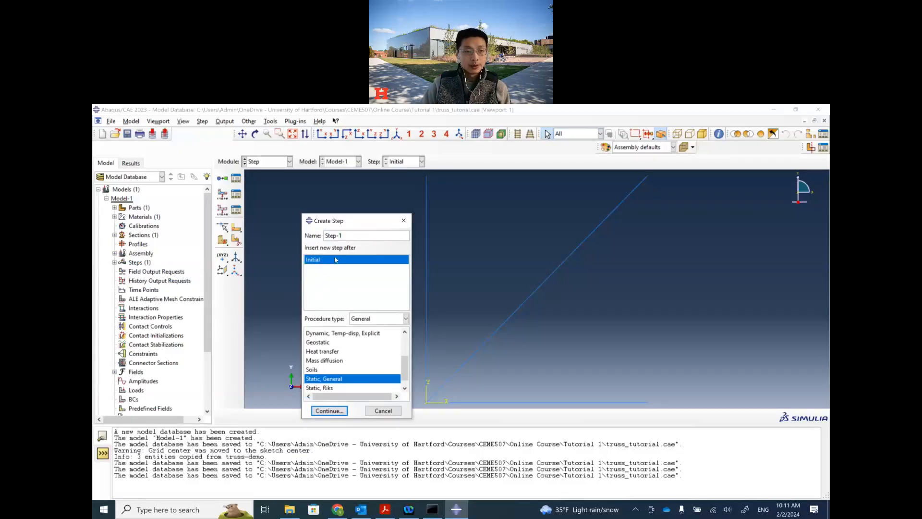
scroll(342, 359, down, 1)
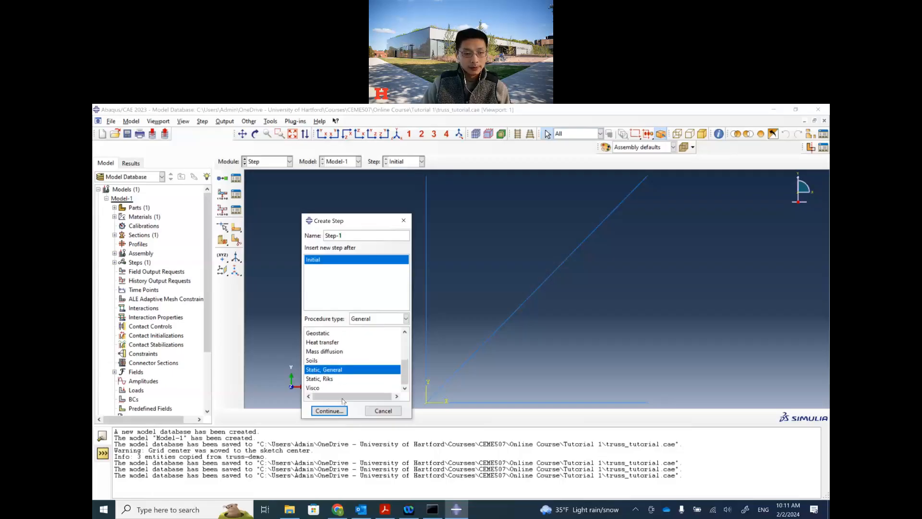
click(338, 412)
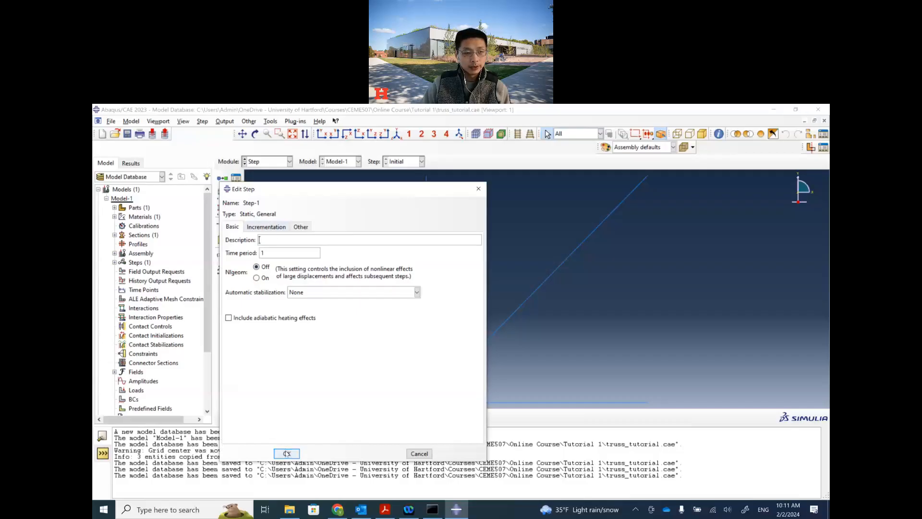
click(287, 454)
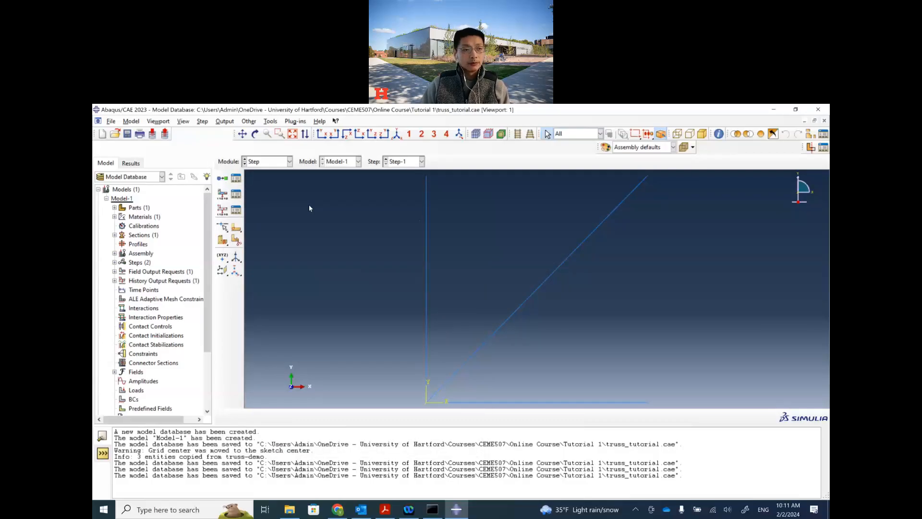
Switch to the Interaction module.
click(289, 165)
click(268, 207)
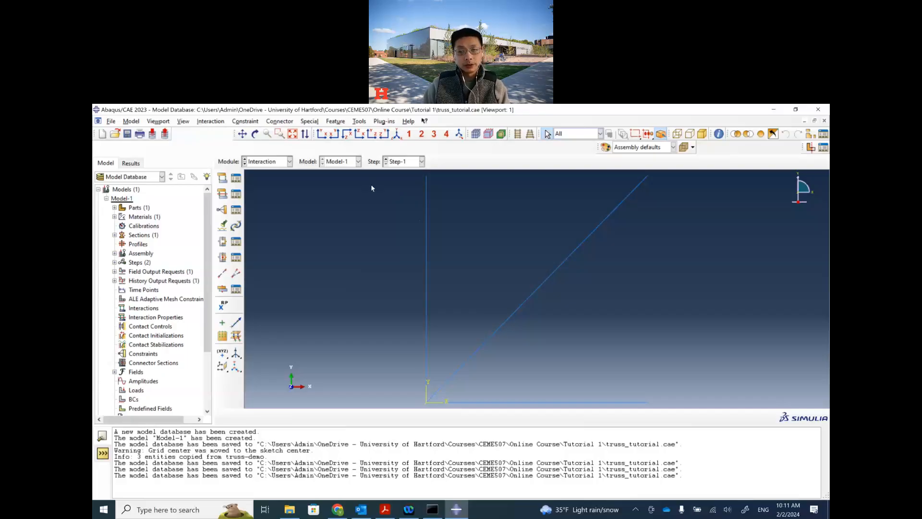
Switch to the Load module and read the Load instructions in the tutorial PDF, returning to Abaqus/CAE.
click(289, 162)
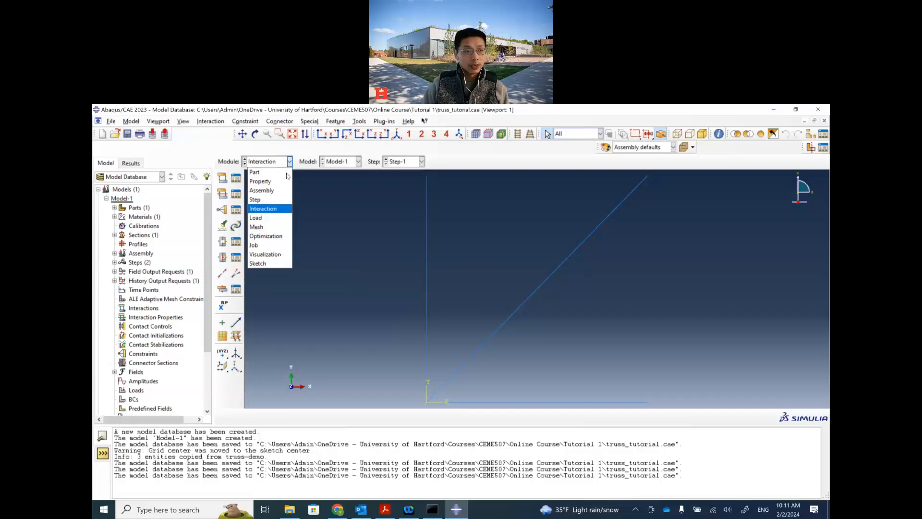
click(259, 218)
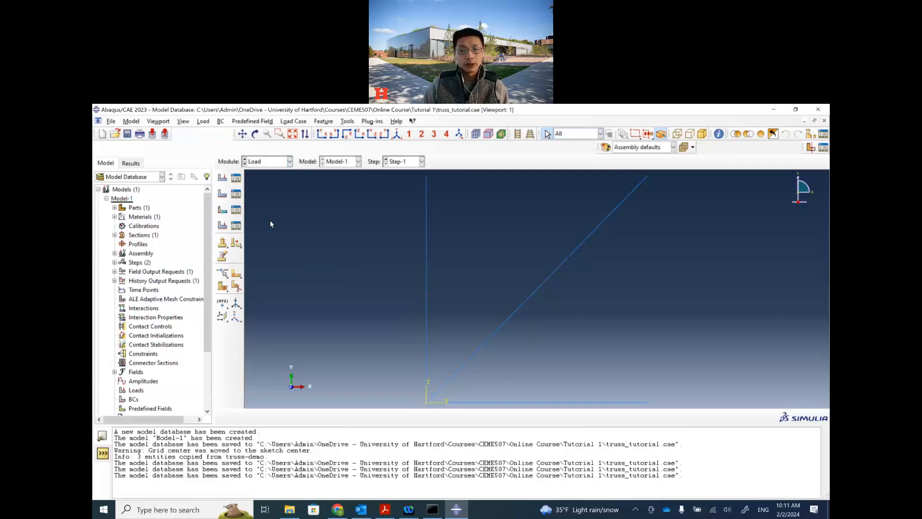
click(383, 513)
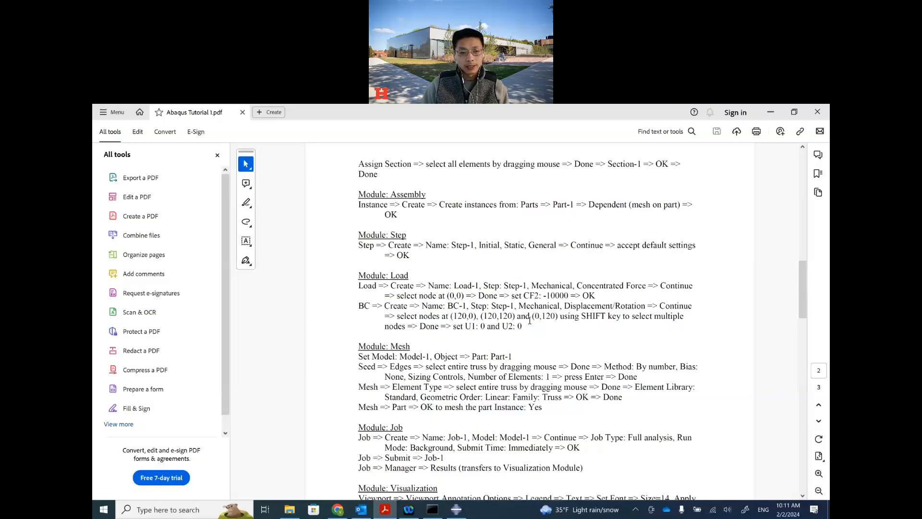
click(455, 509)
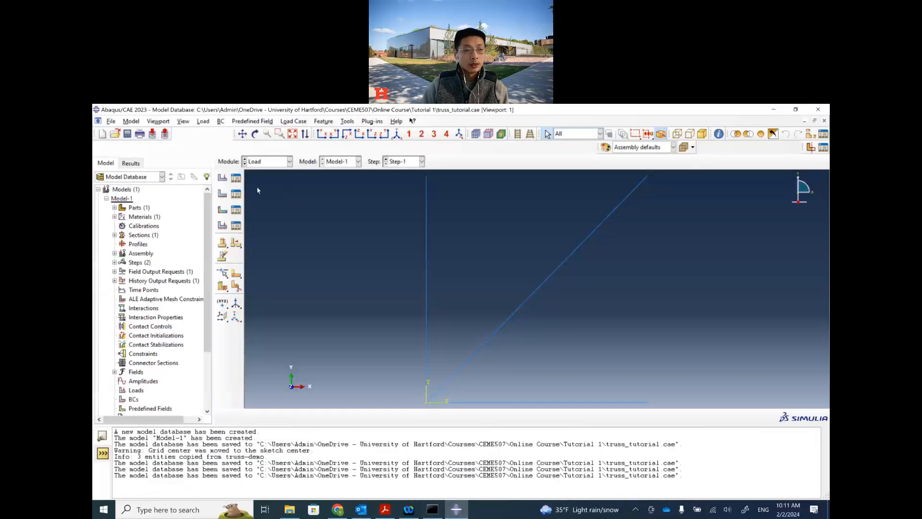
Create the mechanical Concentrated force Load-1 in Step-1 on the truss node at (0,0), with region set Set-1.
click(223, 179)
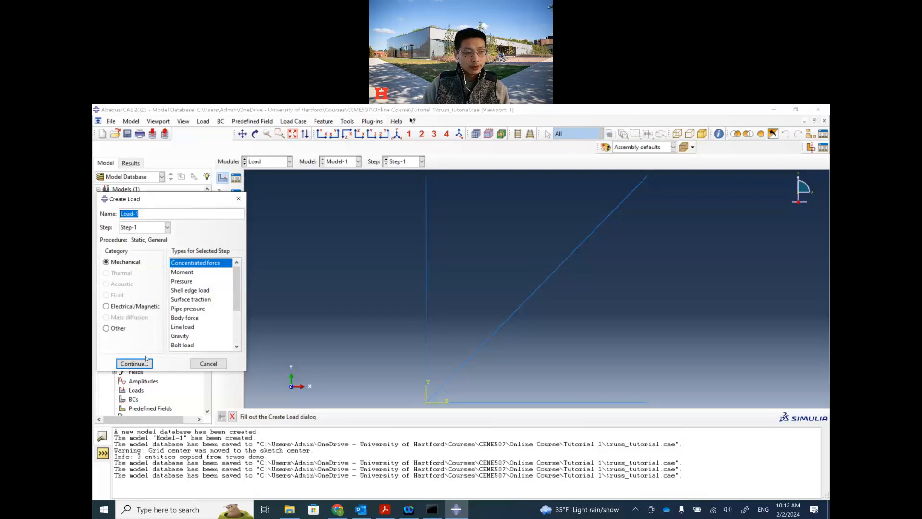
click(134, 363)
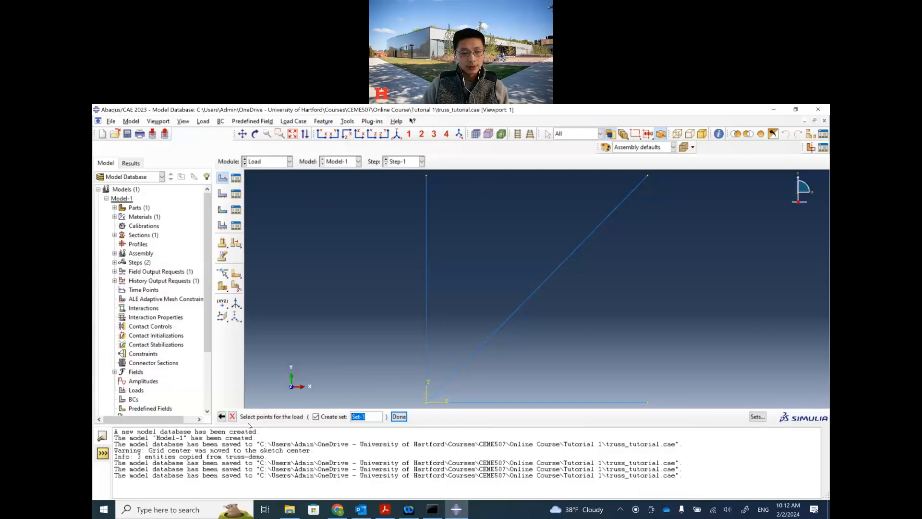
click(425, 401)
click(400, 417)
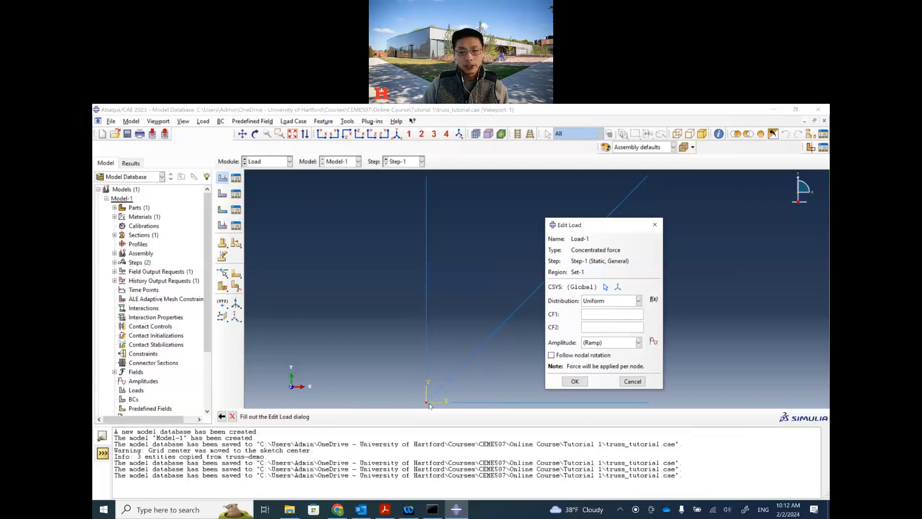
Set the concentrated force components to CF1 0 and CF2 -10000 and accept the load.
click(594, 314)
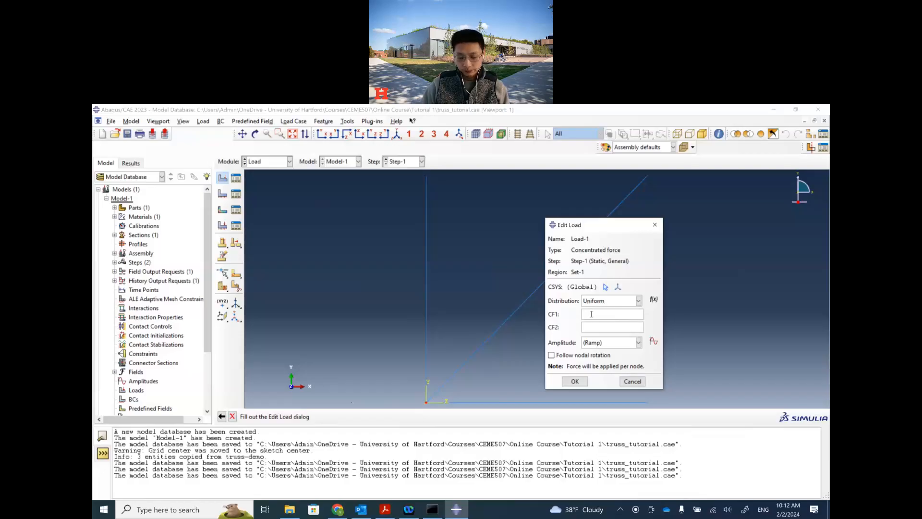
text(0)
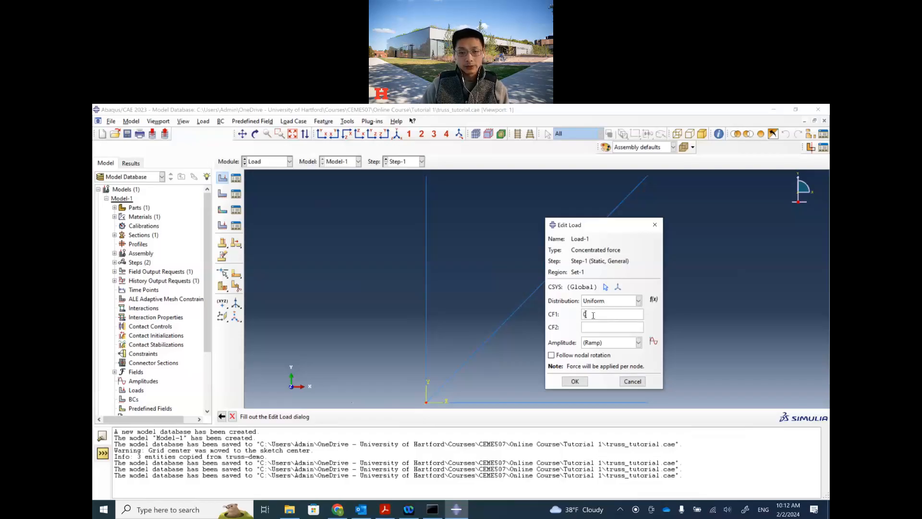
click(587, 327)
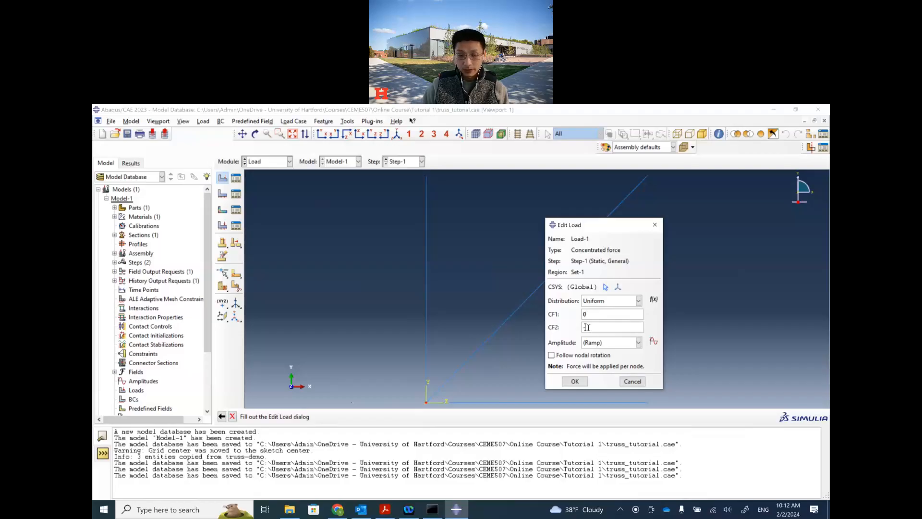
text(-10000)
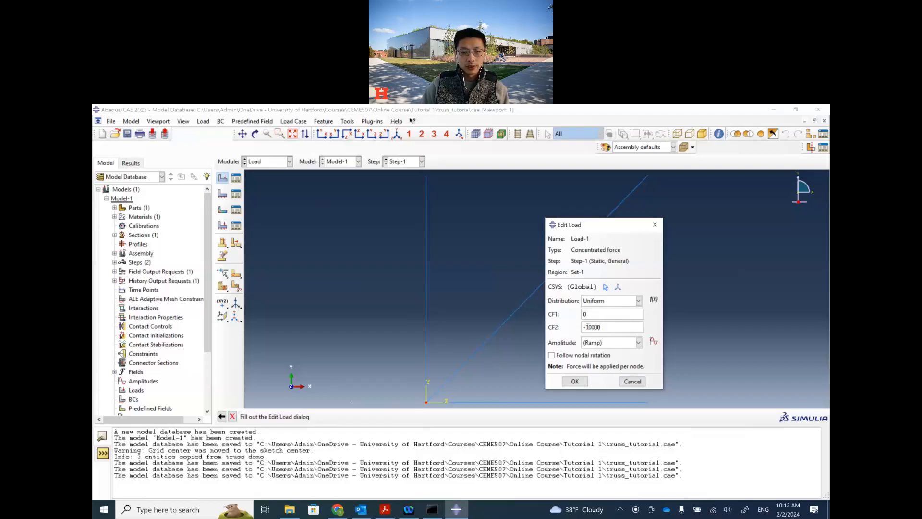
click(575, 381)
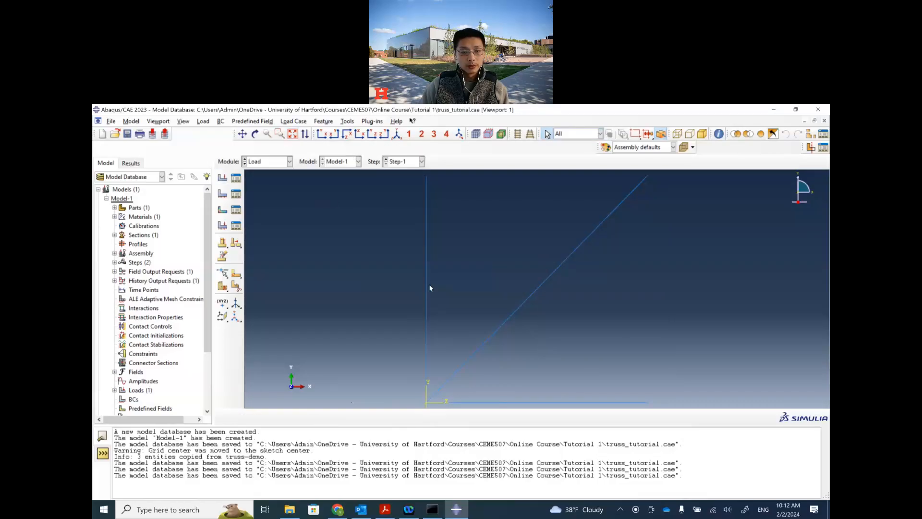
scroll(437, 282, up, 3)
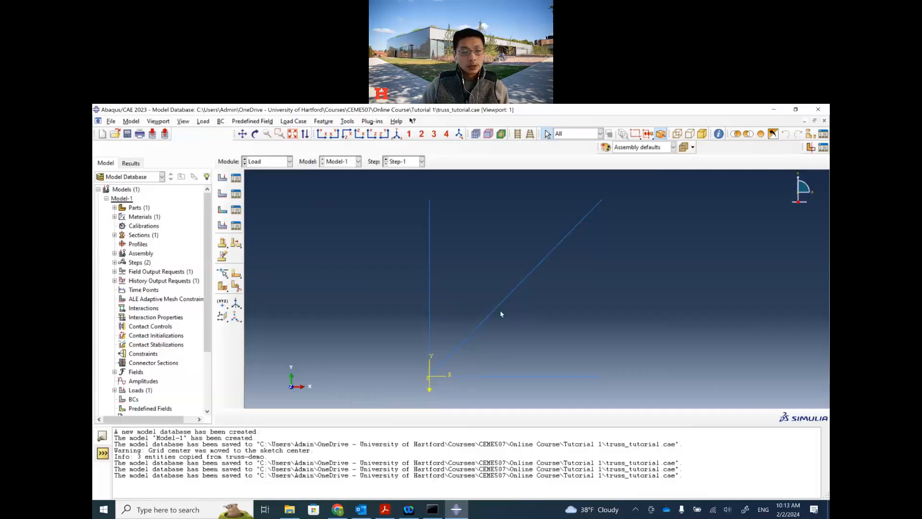
Create the Displacement/Rotation boundary condition BC-1 in Step-1 on the nodes at (0,120), (120,120) and (120,0), with region set Set-2.
click(224, 194)
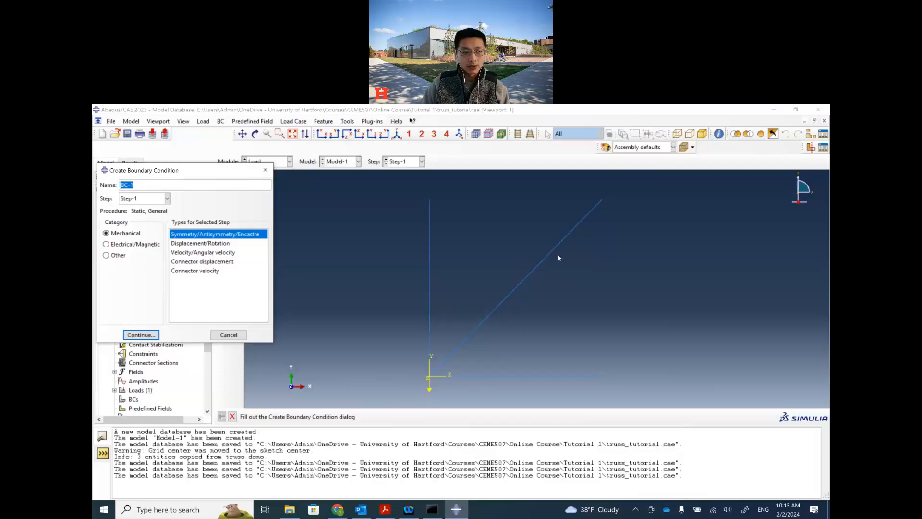
click(210, 244)
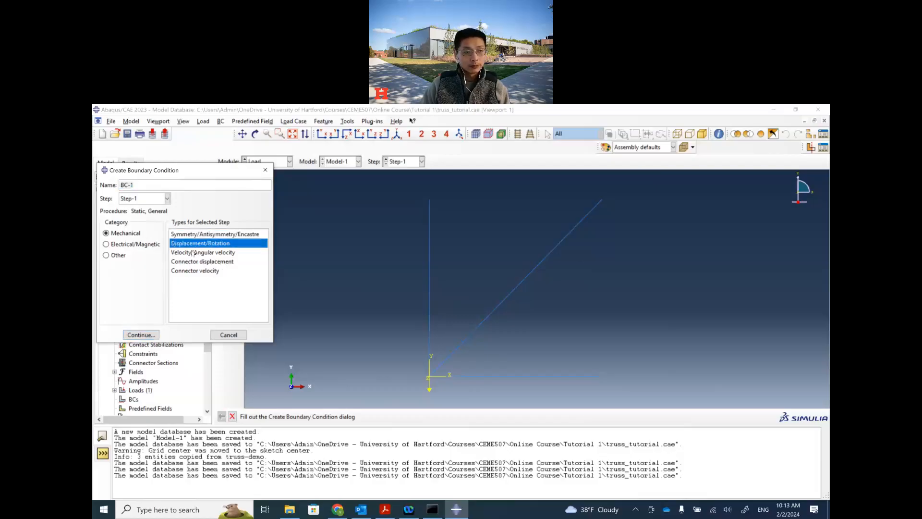
click(141, 335)
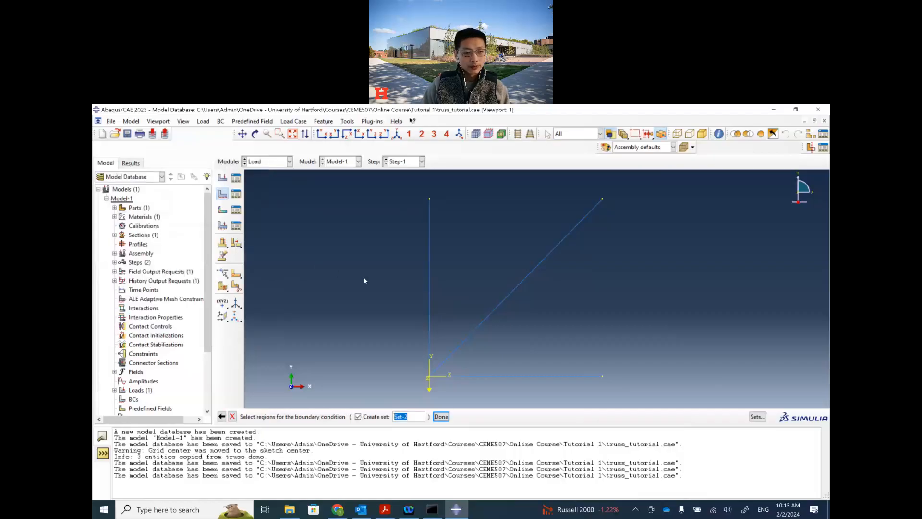
click(430, 200)
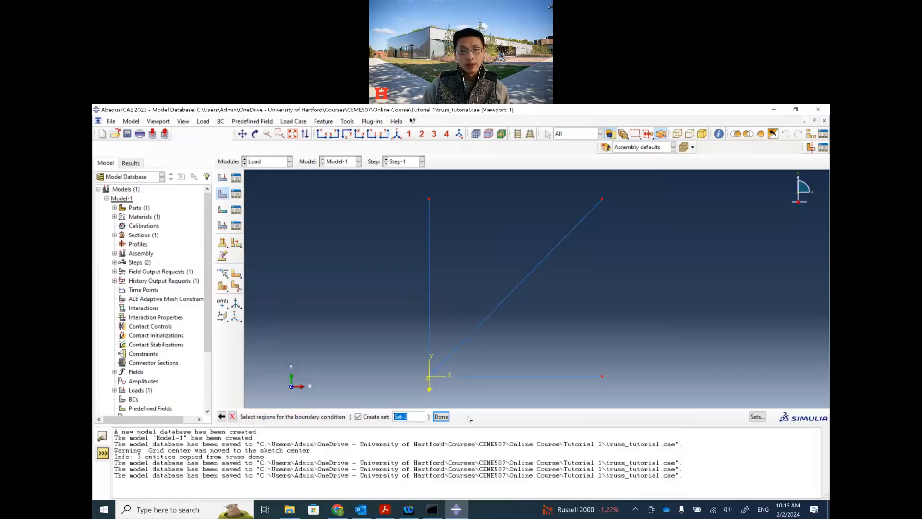
click(441, 416)
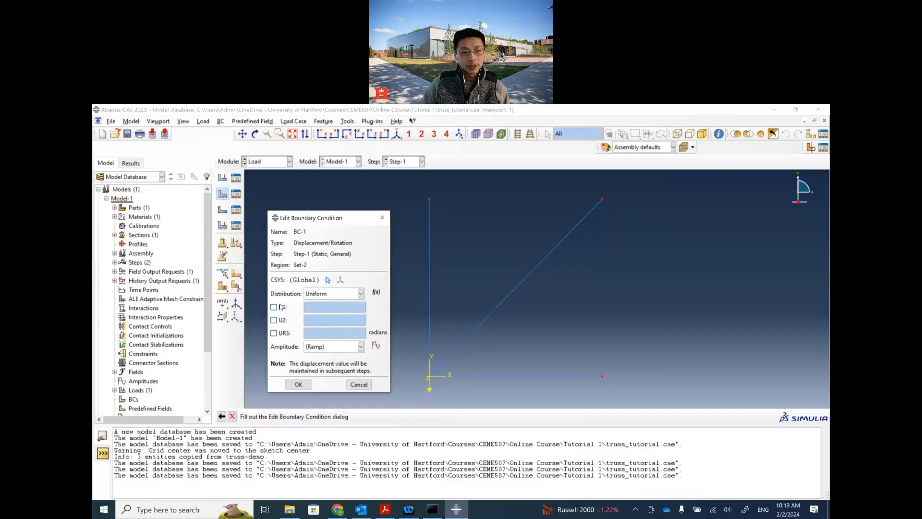
Check the boundary condition values in the tutorial PDF and constrain BC-1 with U1 0 and U2 0.
click(385, 509)
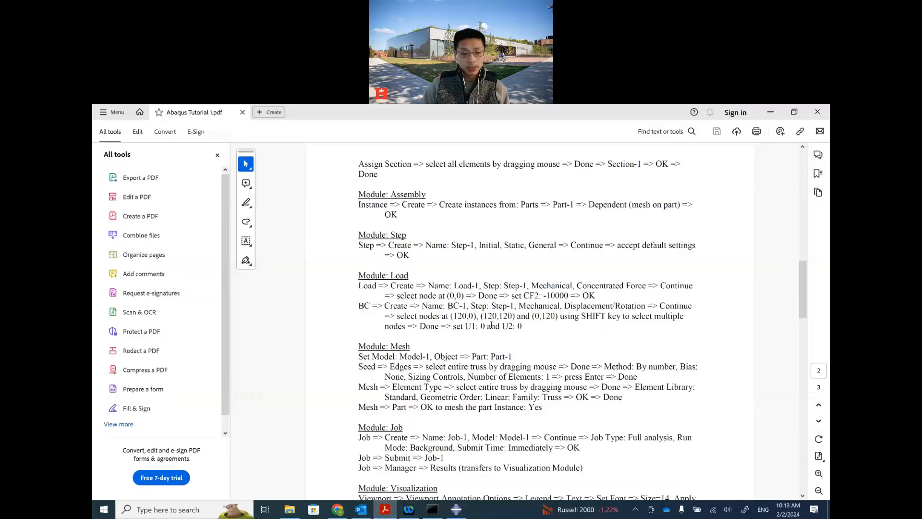
click(457, 509)
click(273, 307)
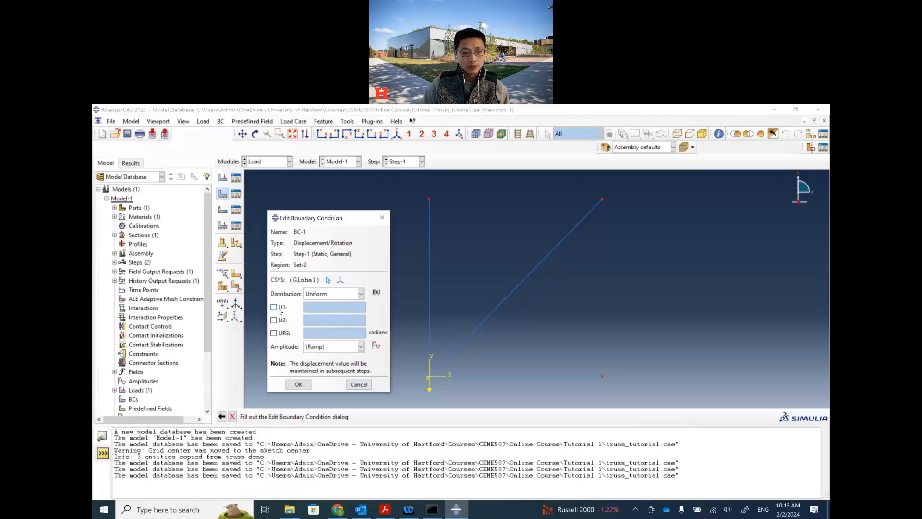
click(274, 320)
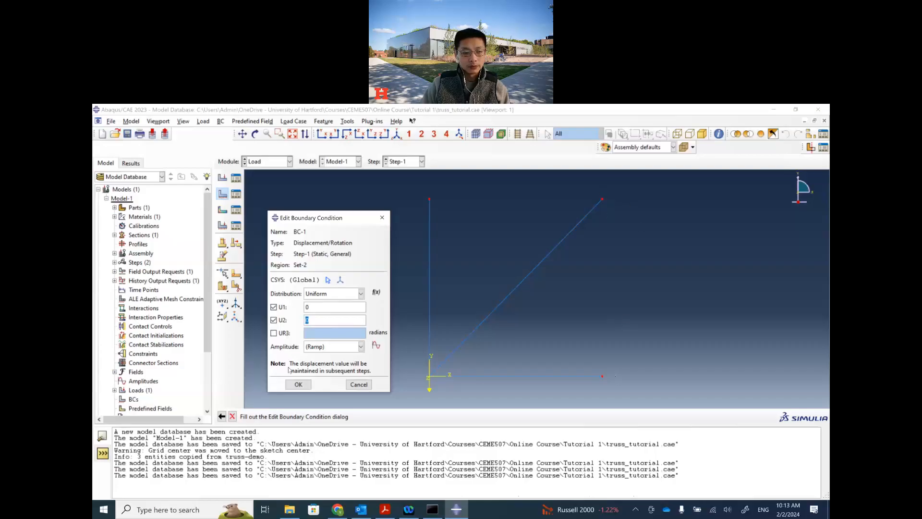
click(307, 385)
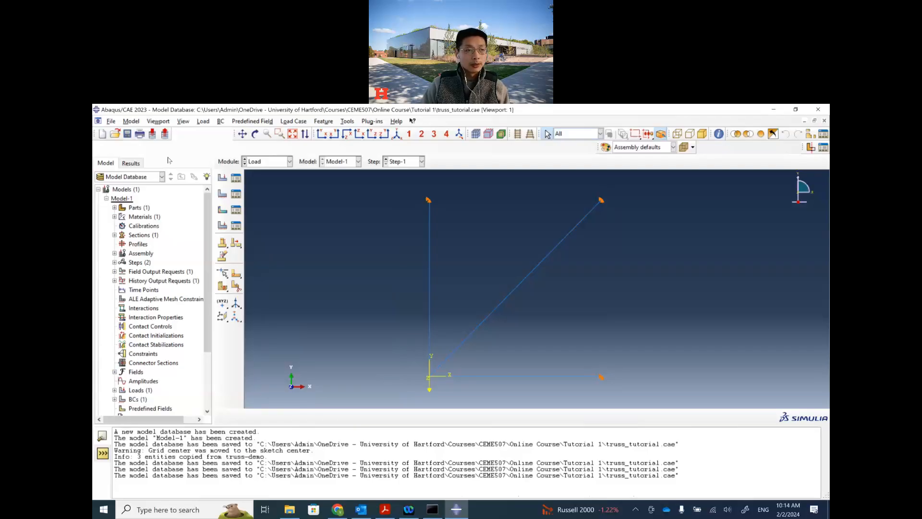
Save the model database and switch to the Mesh module.
click(128, 134)
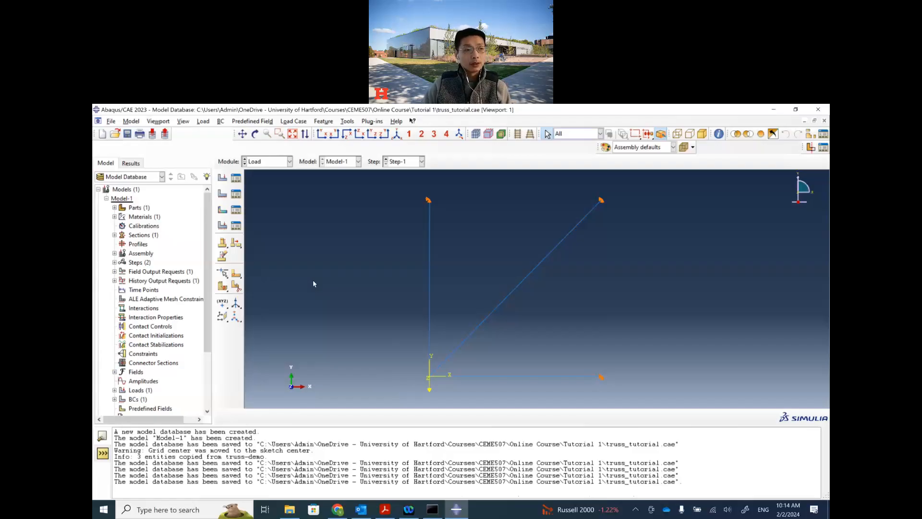
click(271, 164)
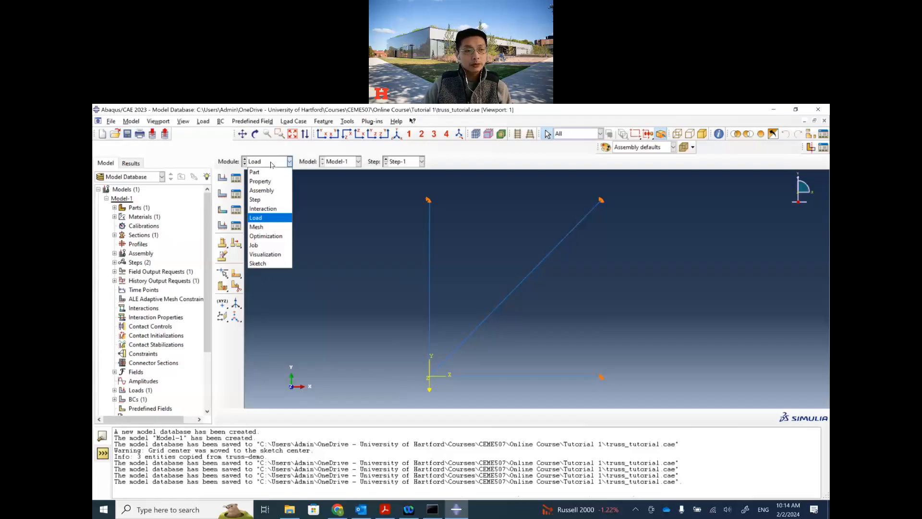
click(260, 227)
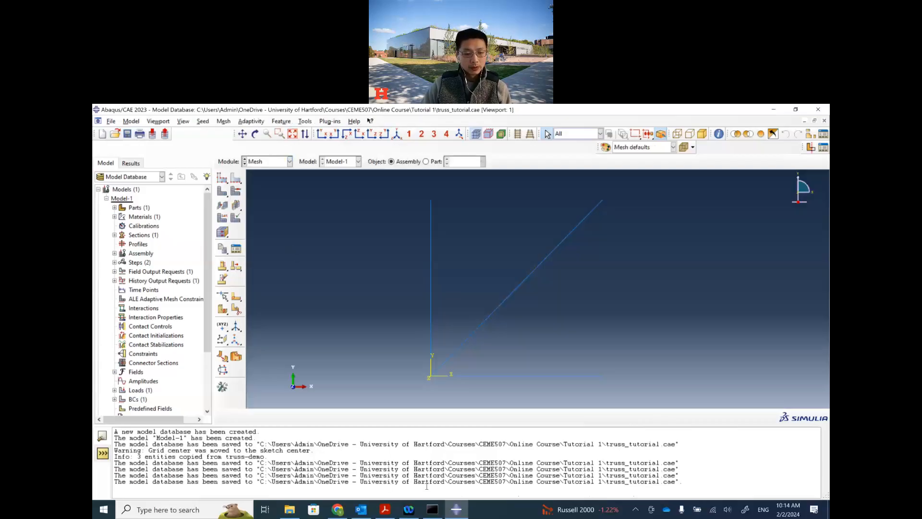
Read the Mesh instructions in the tutorial PDF, examining the edge seeding and element type lines.
click(385, 509)
scroll(407, 384, down, 1)
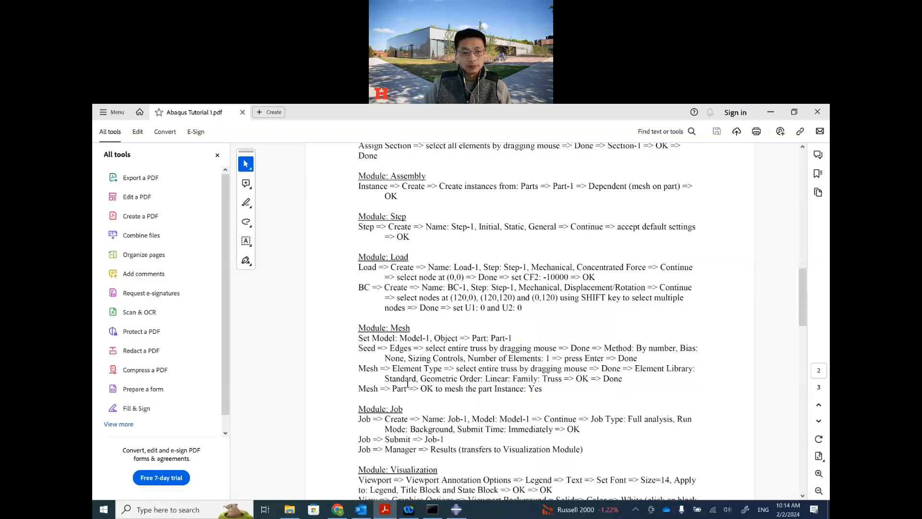
scroll(454, 358, down, 1)
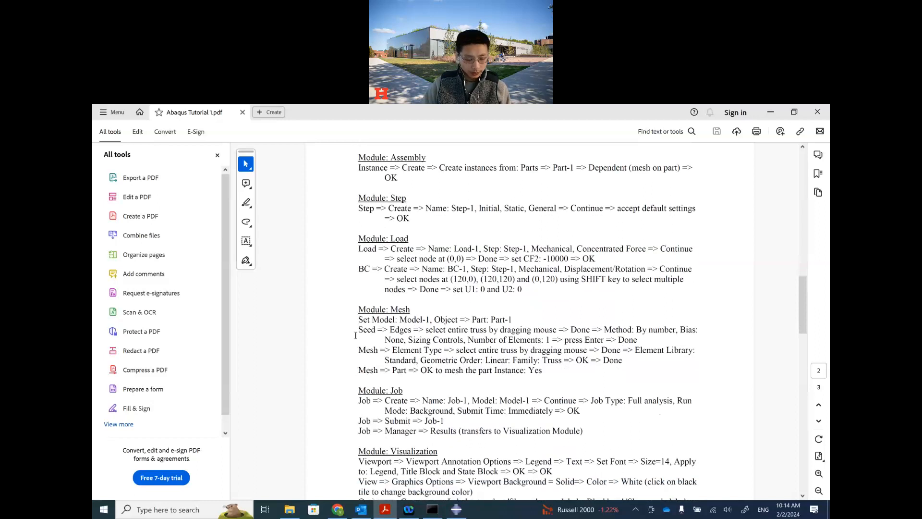
drag(355, 329, 432, 339)
click(639, 341)
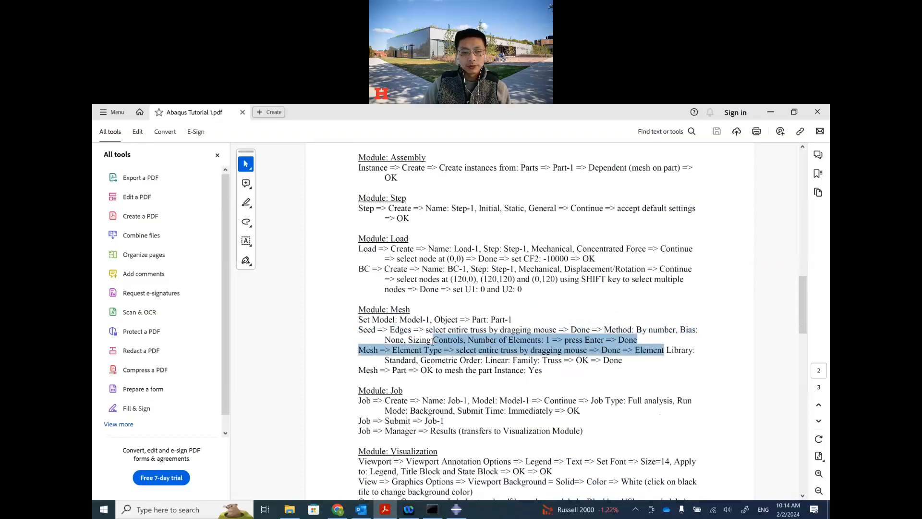
click(370, 331)
drag(359, 329, 638, 340)
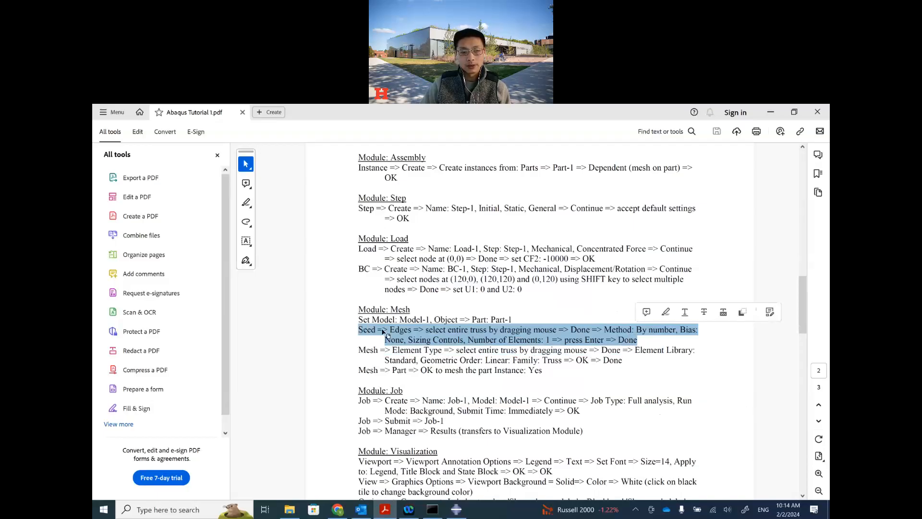
scroll(398, 316, down, 1)
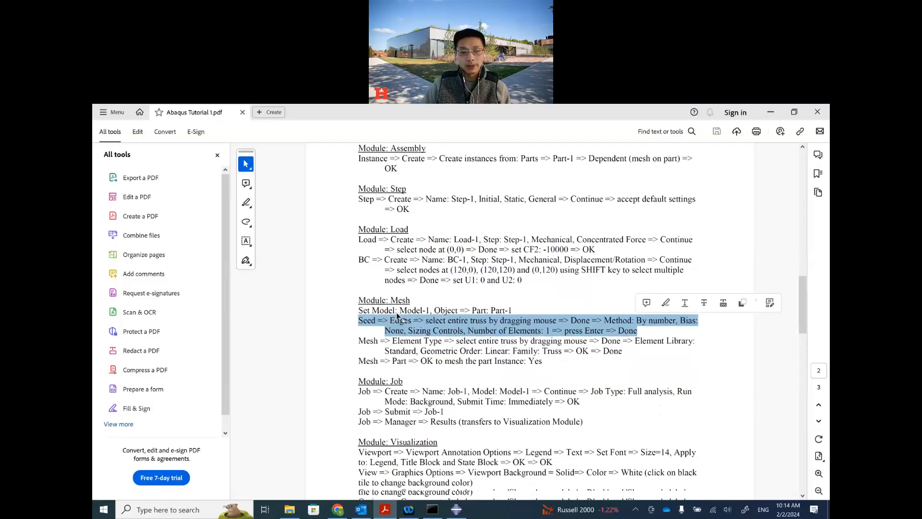
scroll(398, 315, down, 1)
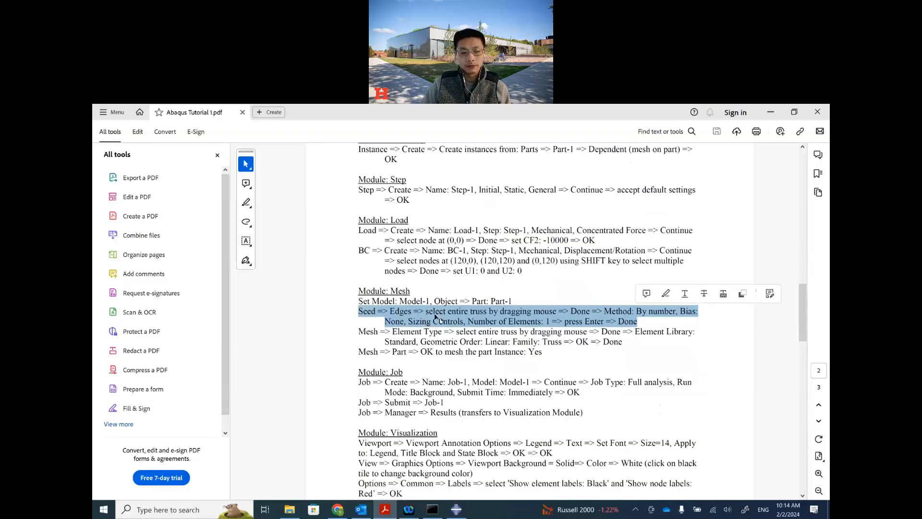
drag(359, 332, 624, 342)
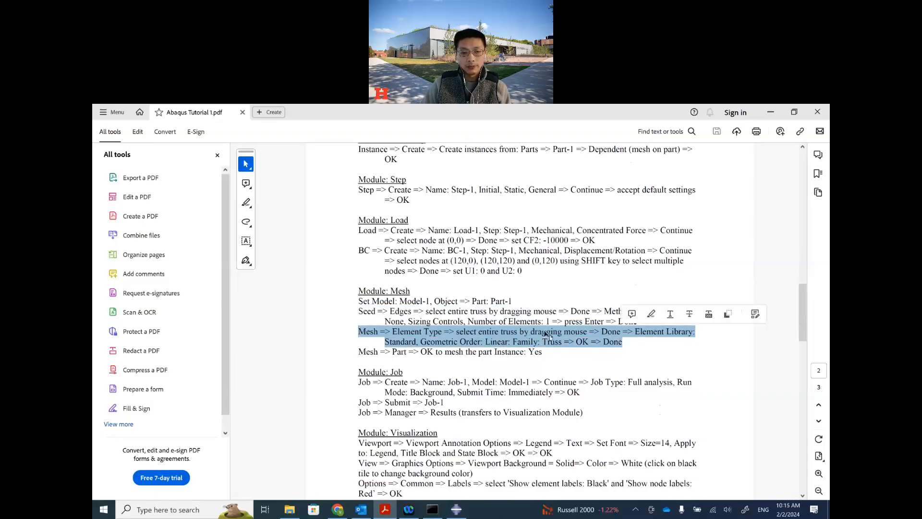
click(639, 319)
drag(639, 319, 358, 311)
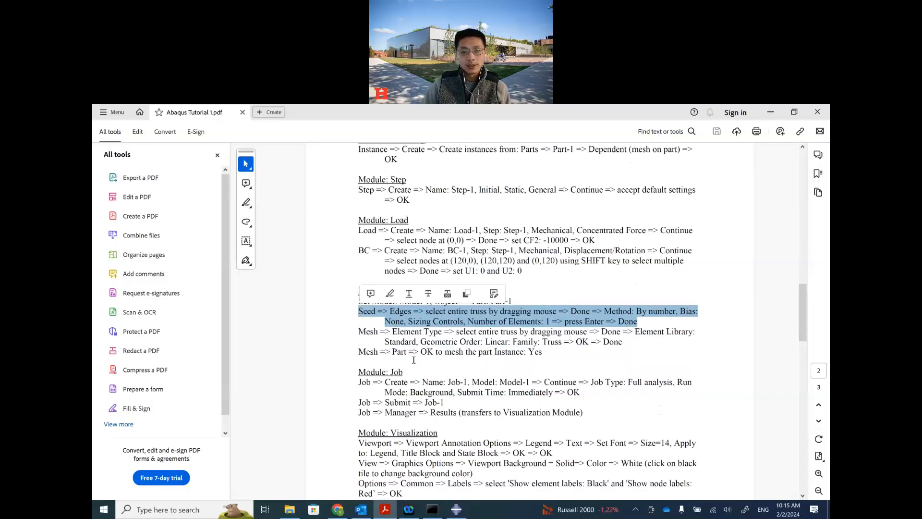
click(574, 340)
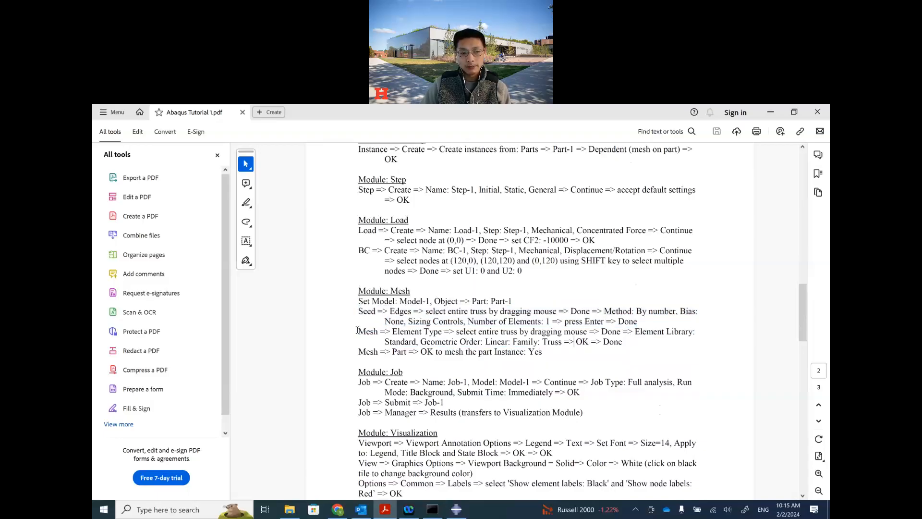
drag(358, 330, 601, 345)
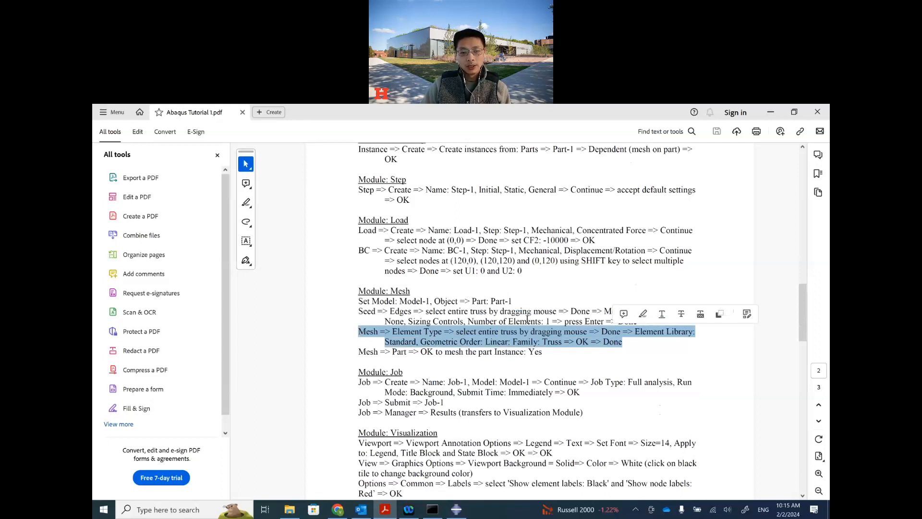
Check the part meshing instruction in the tutorial PDF and return to Abaqus/CAE.
mouse_move(542, 341)
mouse_down()
mouse_move(504, 353)
mouse_move(437, 352)
mouse_move(543, 353)
mouse_up()
click(556, 385)
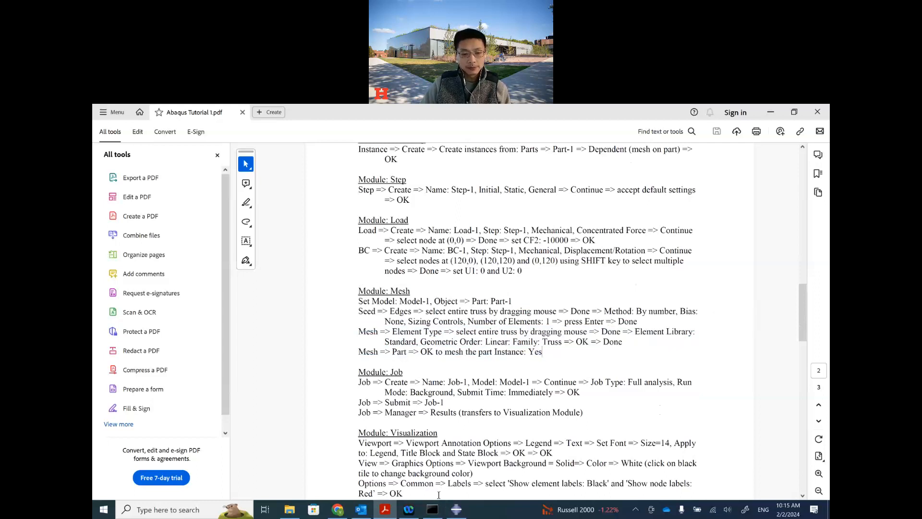
click(456, 509)
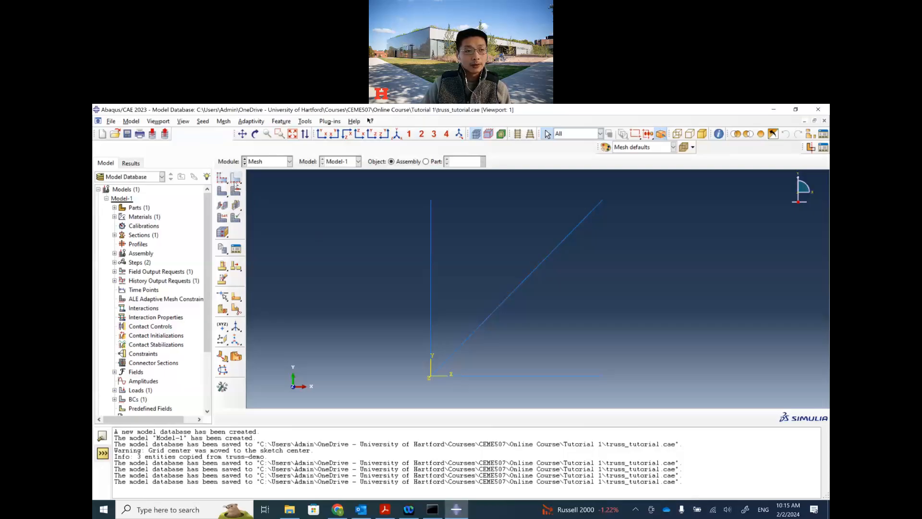
Try to seed the edges of the dependent truss part instance in the assembly.
click(204, 122)
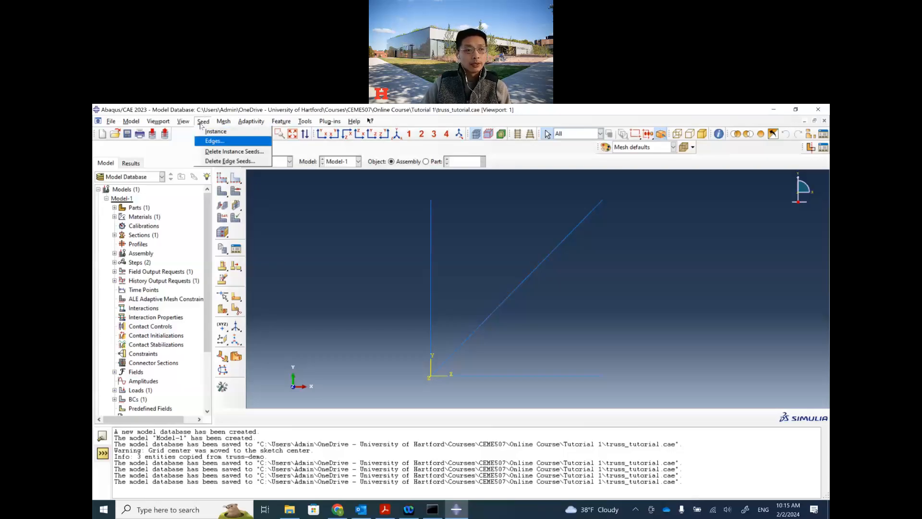
click(214, 141)
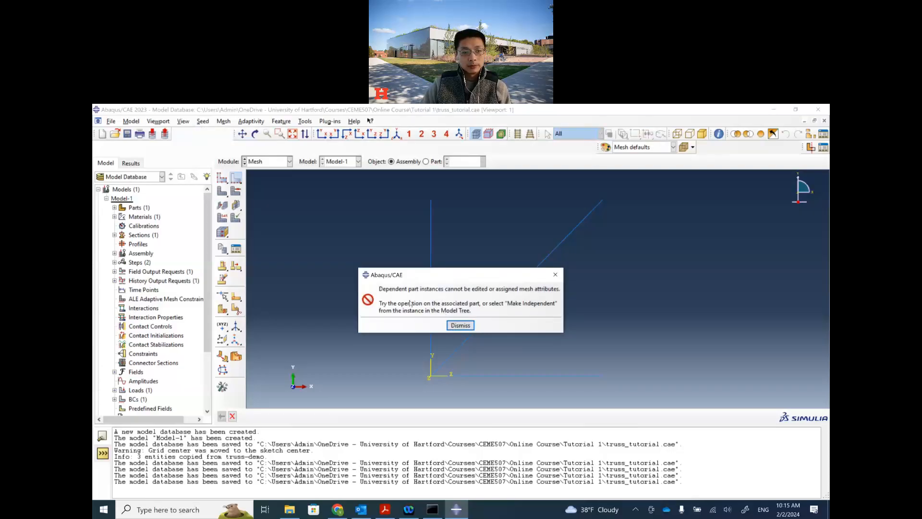
click(458, 323)
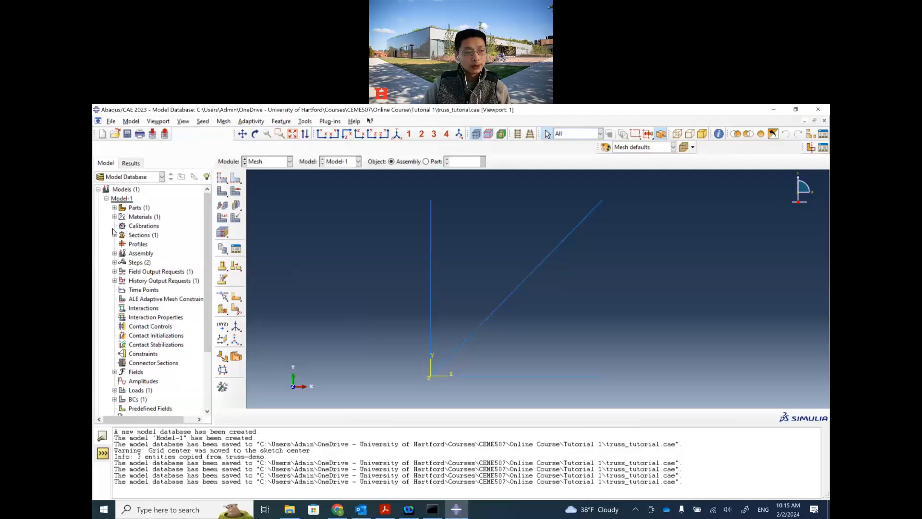
Make the assembly's part instance Part-1-1 independent.
click(115, 253)
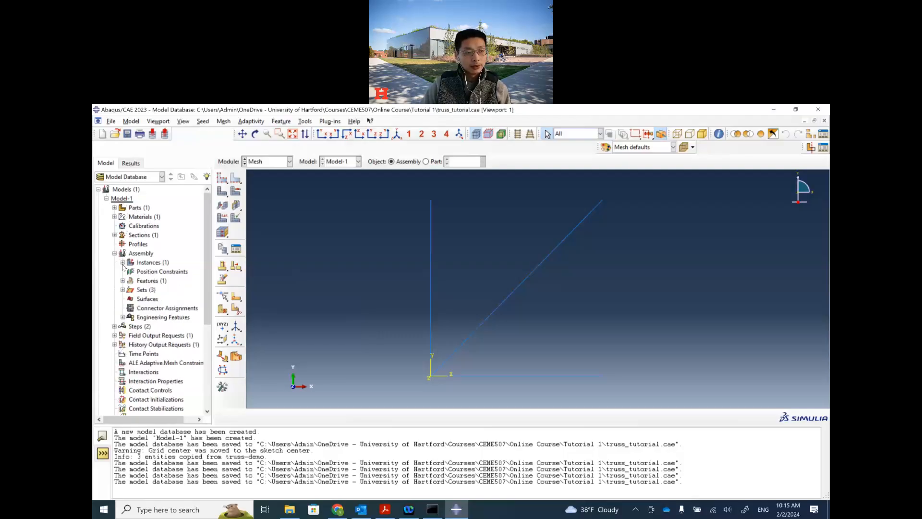
click(123, 263)
click(139, 271)
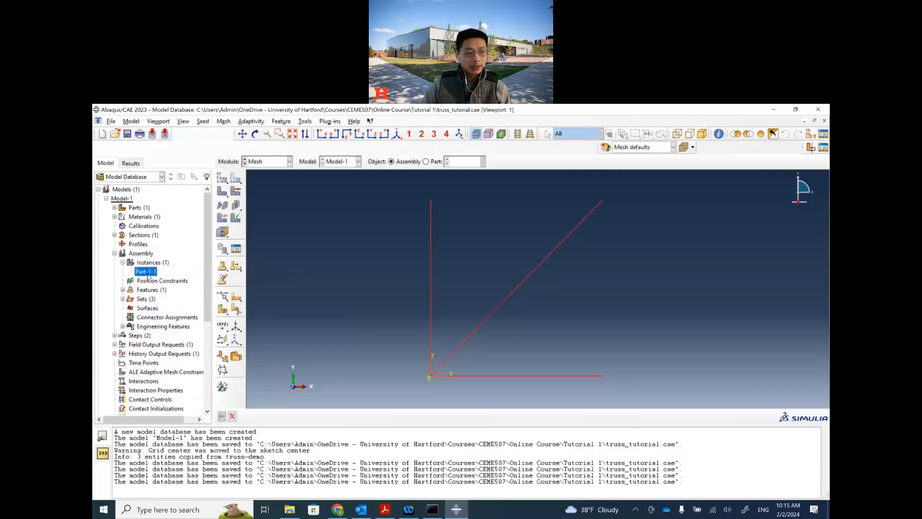
right_click(146, 272)
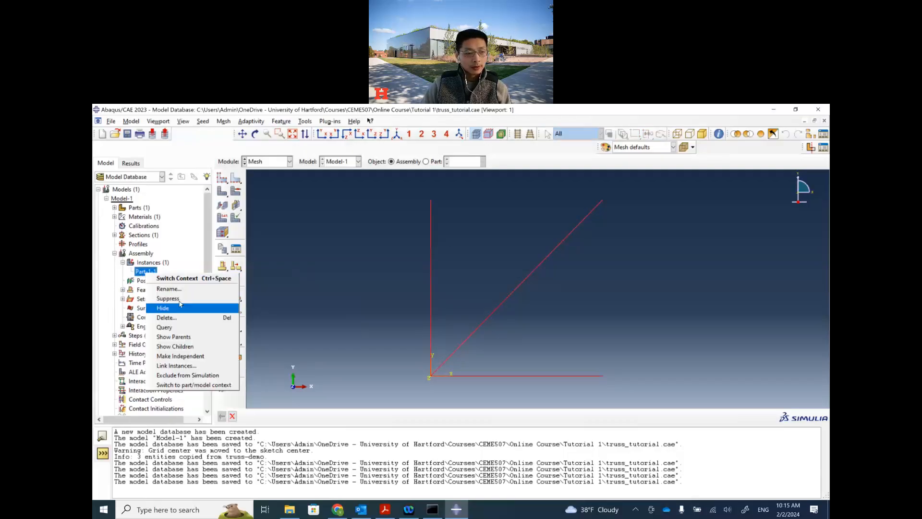
click(187, 355)
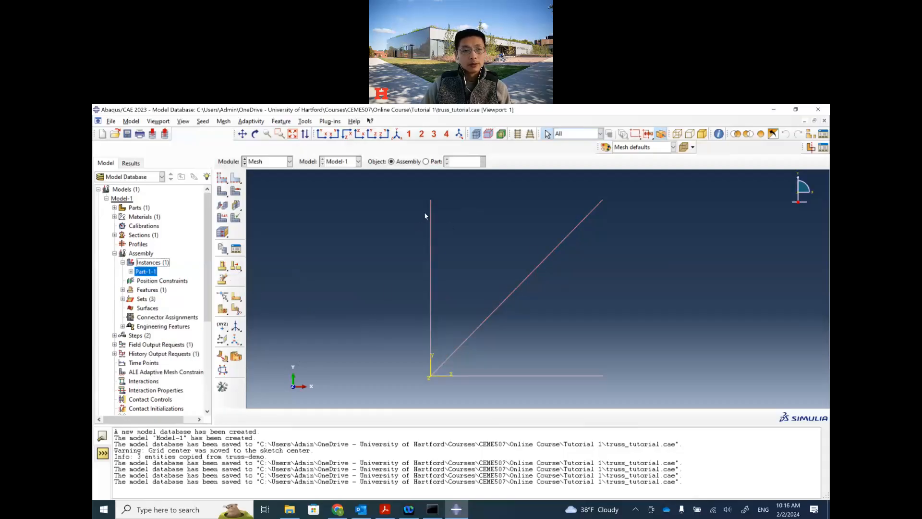
Seed all edges of the truss by number with 1 element per edge and no bias.
click(236, 177)
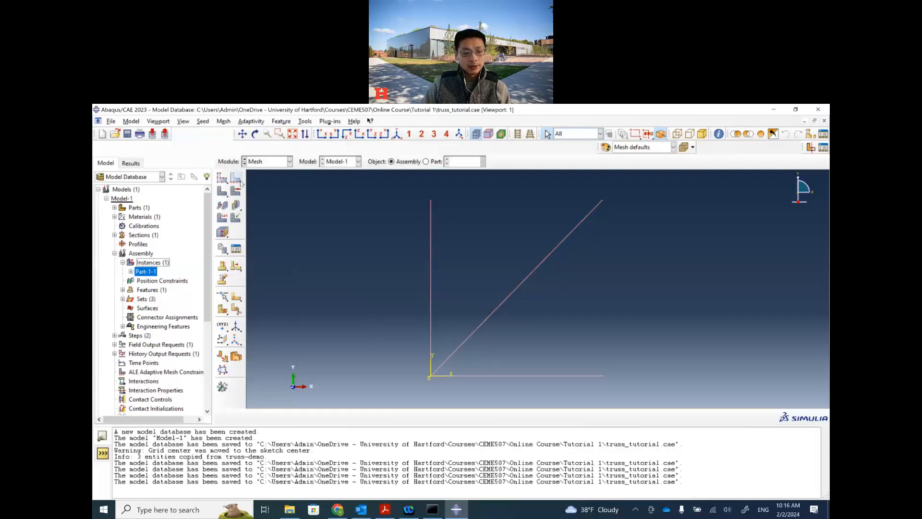
drag(628, 395, 364, 195)
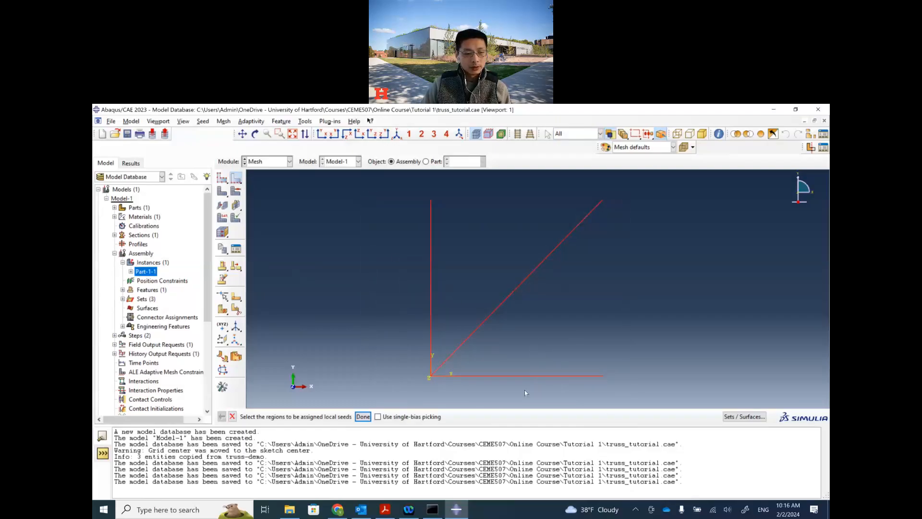
click(362, 417)
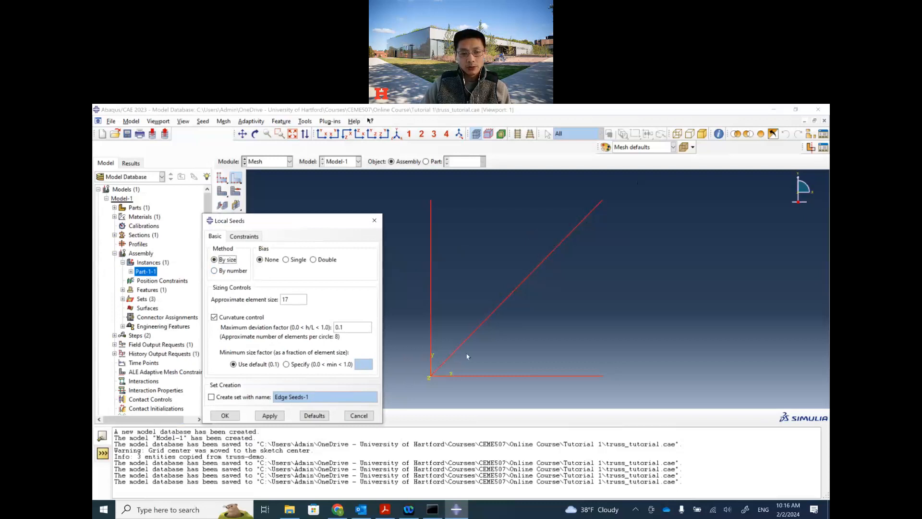
click(222, 271)
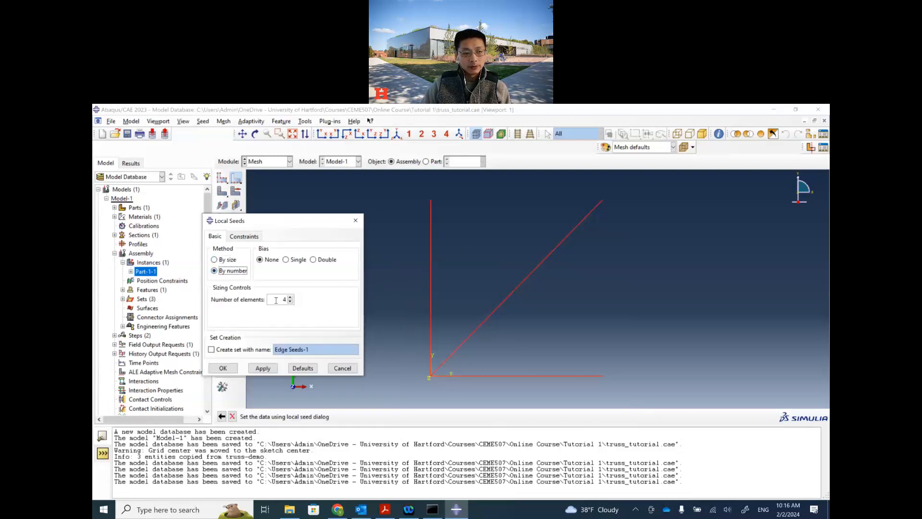
double_click(286, 300)
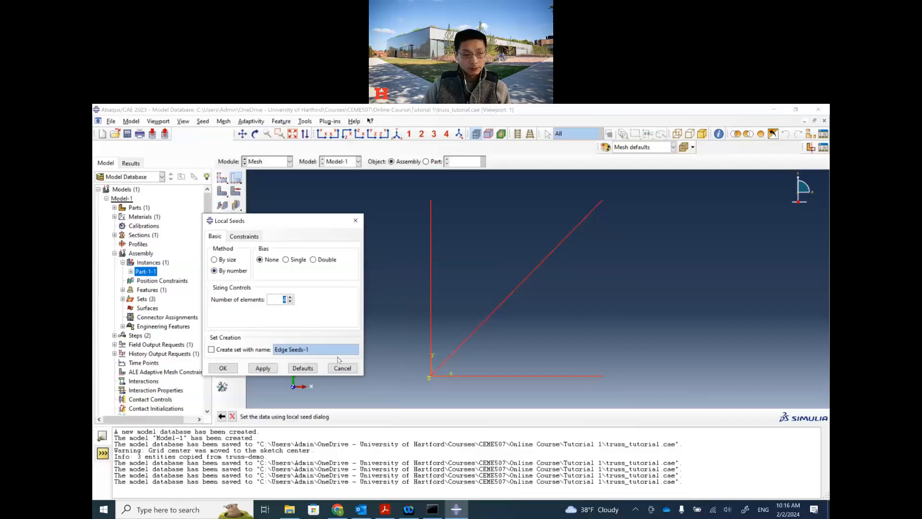
text(1)
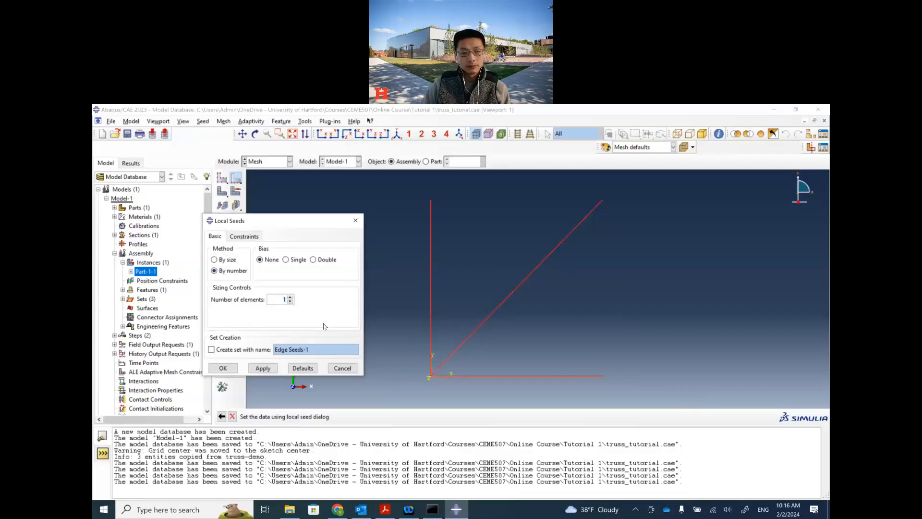
click(221, 369)
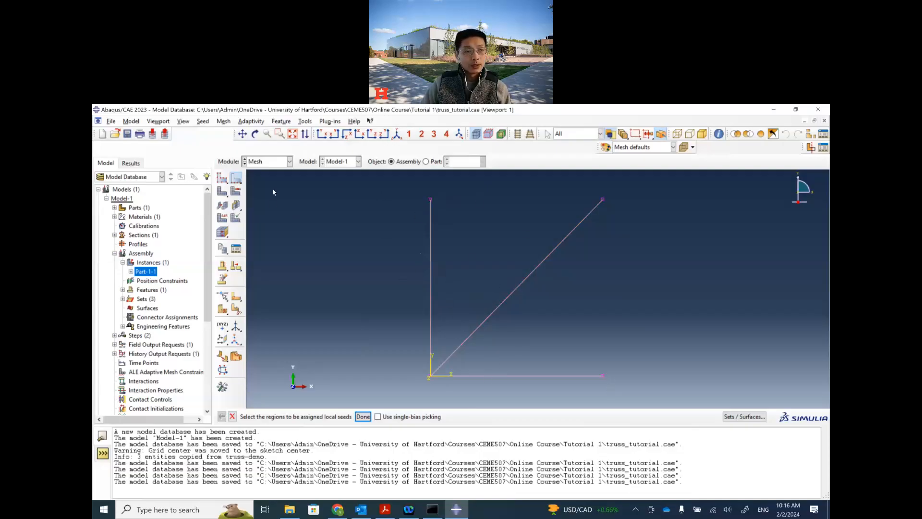
Assign the Truss family element type to the entire truss, using the Standard library and Linear geometric order.
click(224, 121)
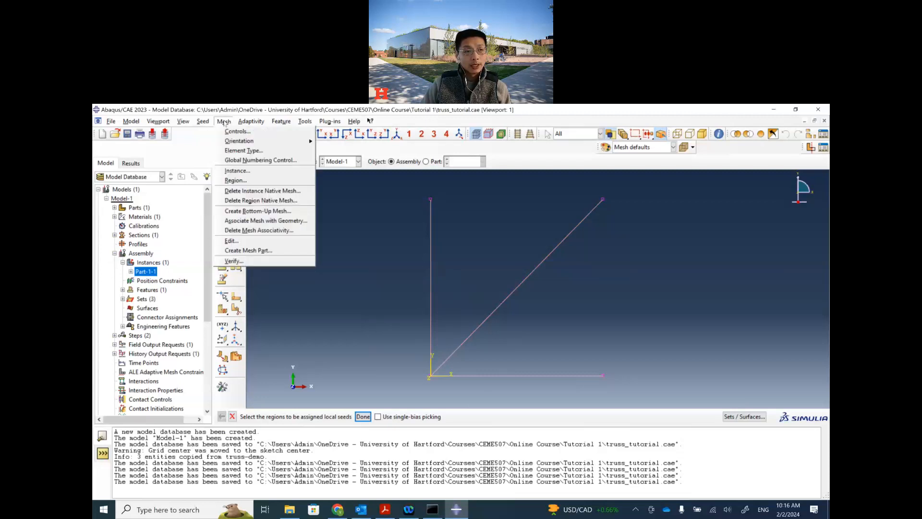
click(237, 151)
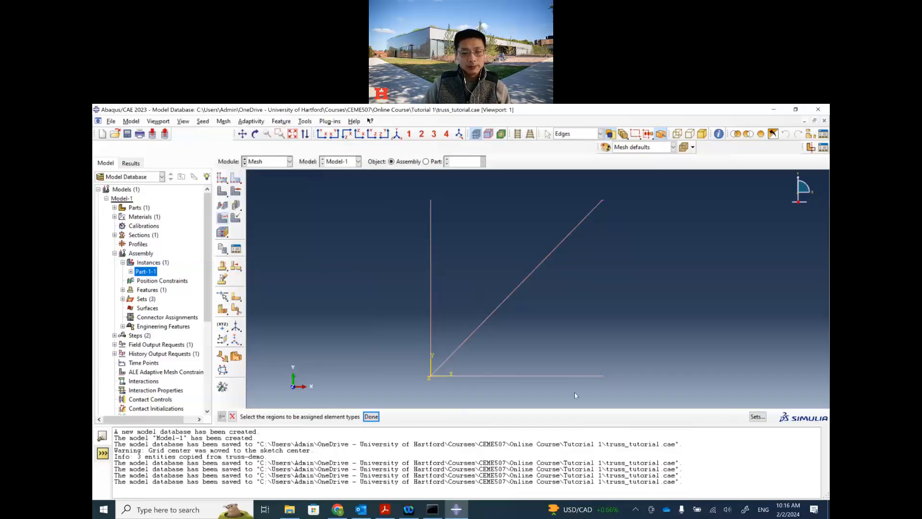
drag(624, 396, 396, 195)
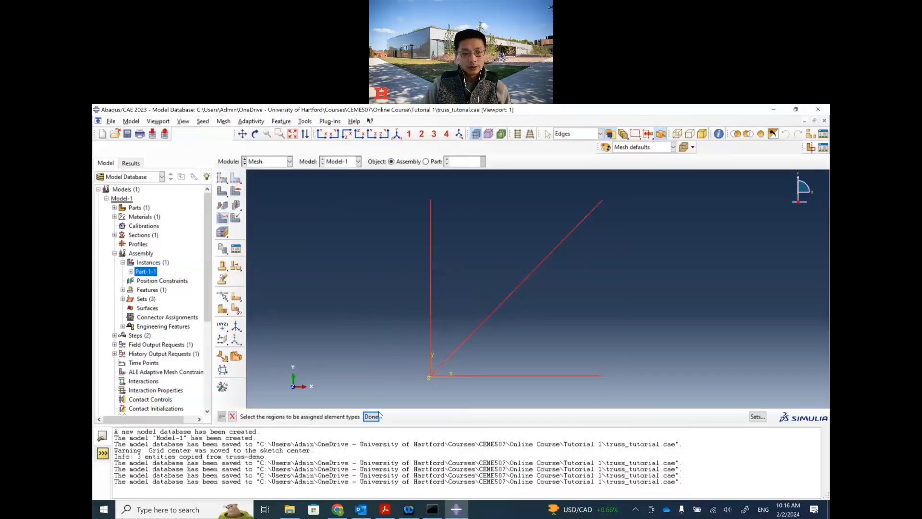
click(374, 417)
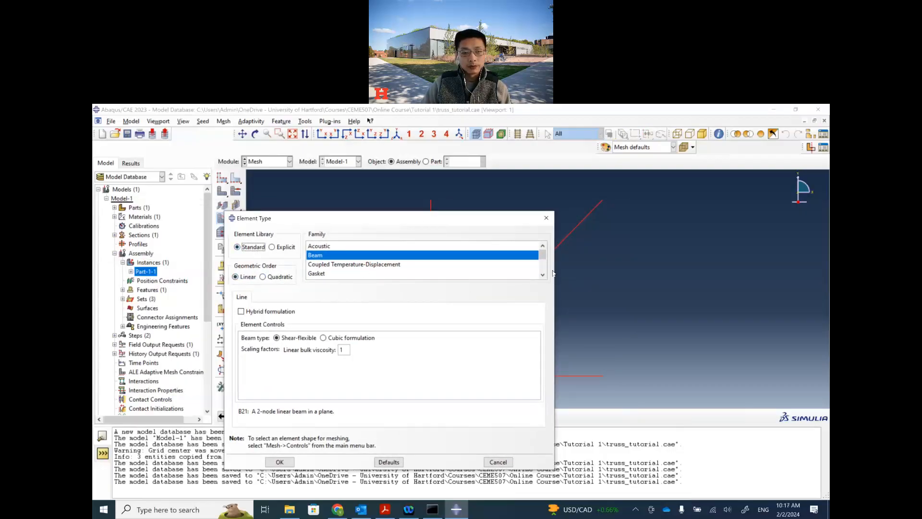
scroll(542, 259, down, 2)
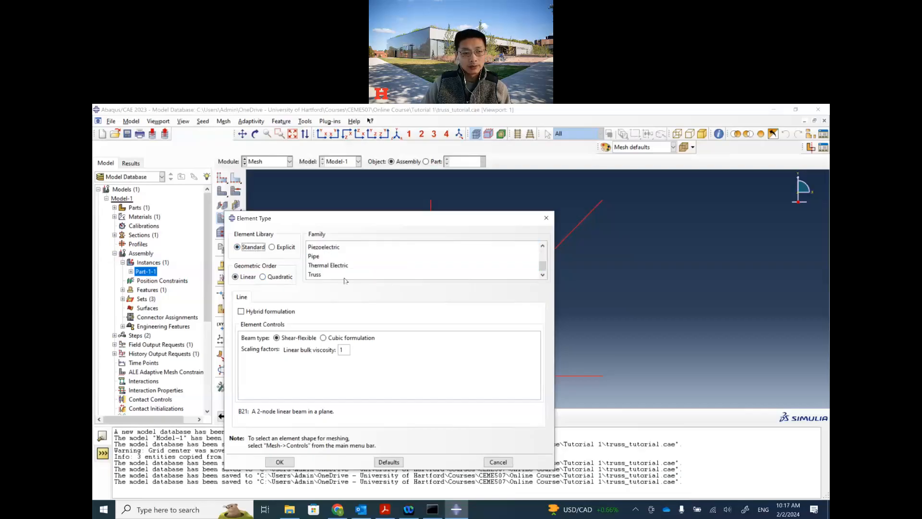
click(321, 274)
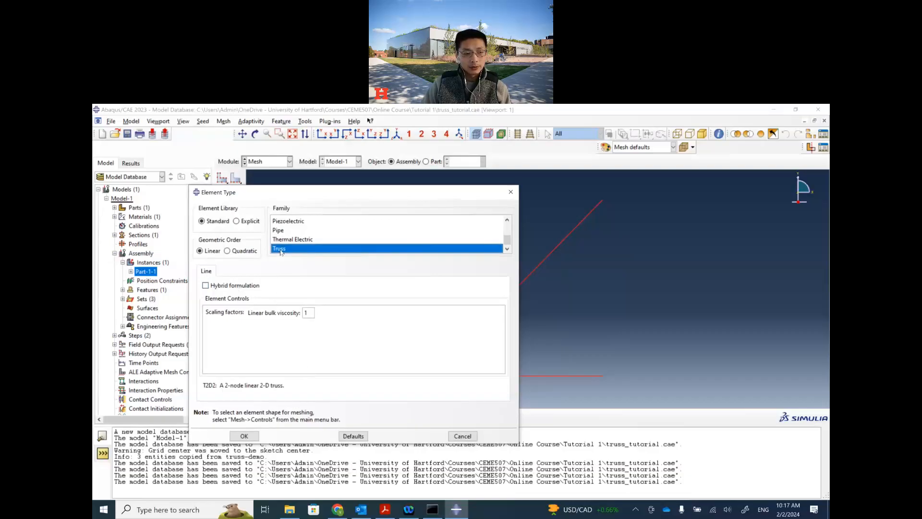
drag(284, 384, 203, 386)
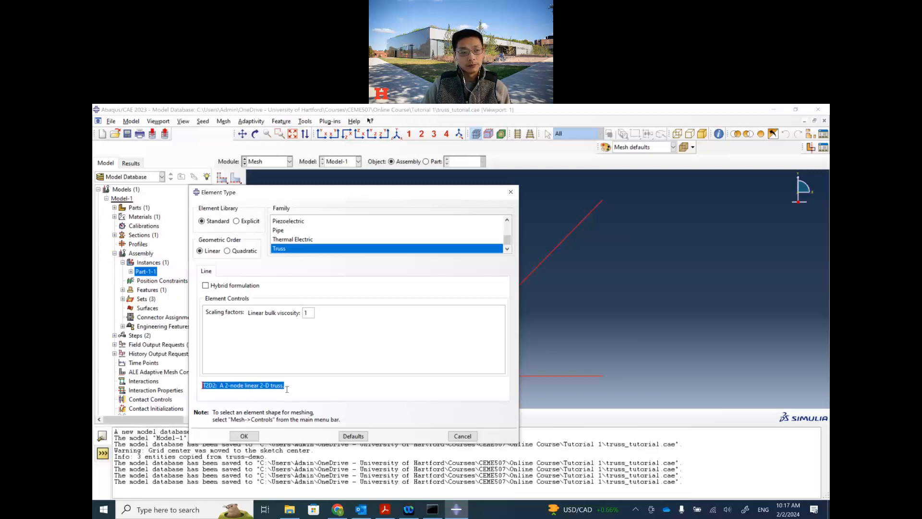
click(244, 436)
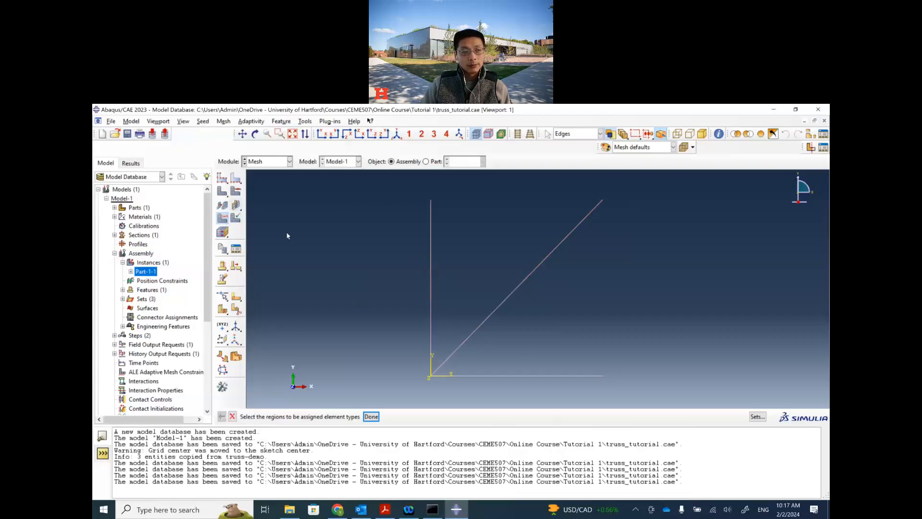
Mesh the truss part instance with the assigned seeds and element type.
click(224, 121)
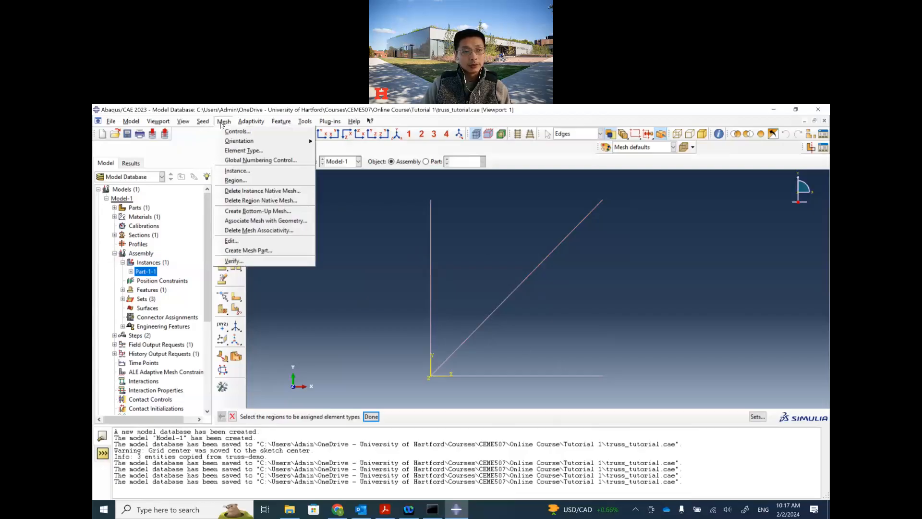
click(249, 171)
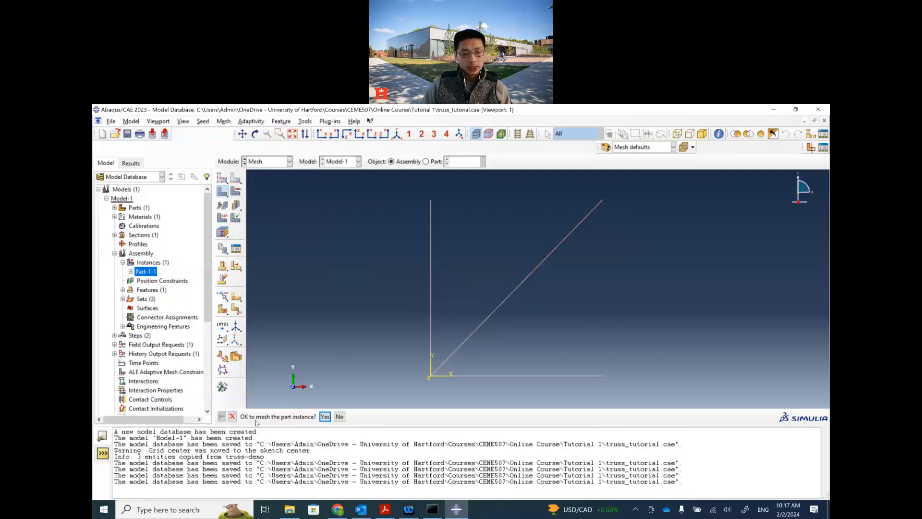
click(325, 417)
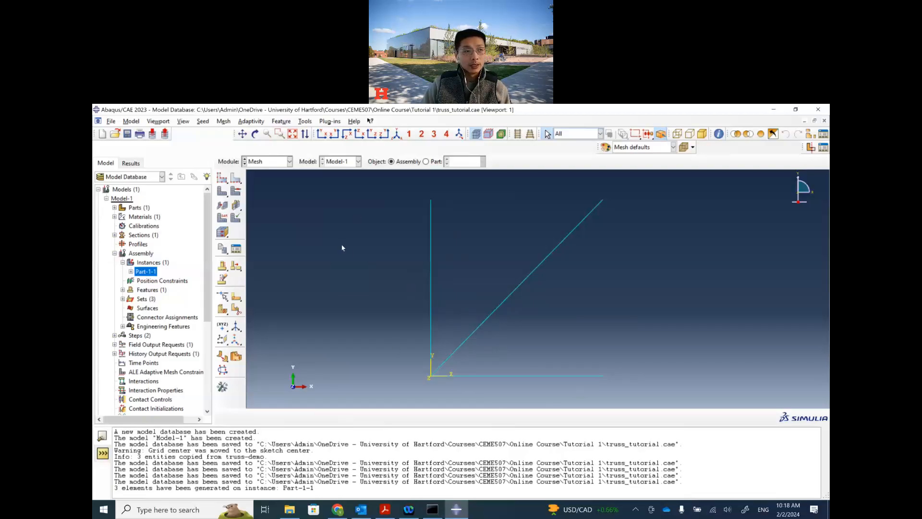
Save the model database and switch to the Job module.
click(127, 135)
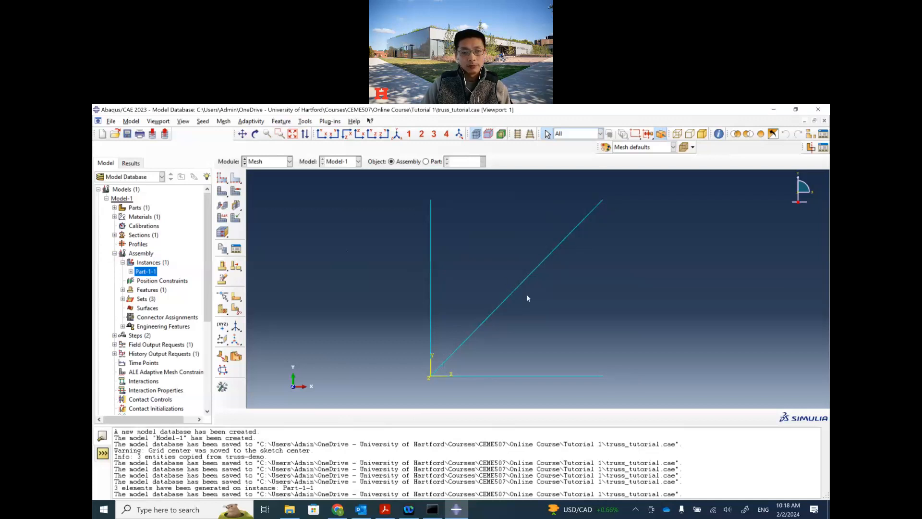
click(290, 162)
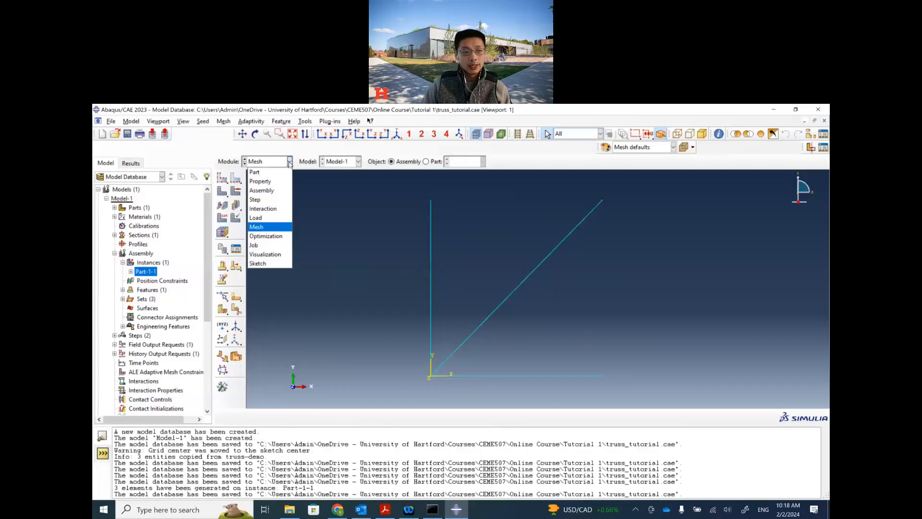
click(263, 246)
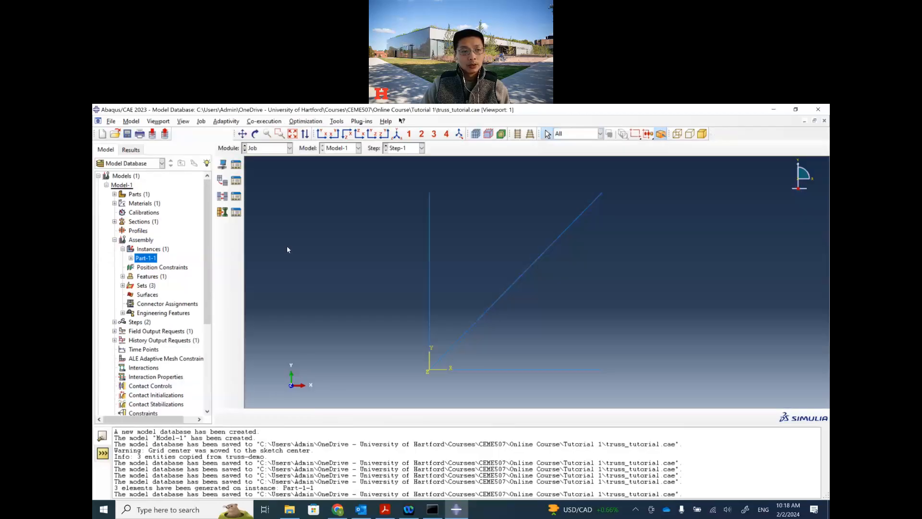
Create the analysis job Job-1 for Model-1 as a full analysis with Background run mode and immediate submission.
click(223, 166)
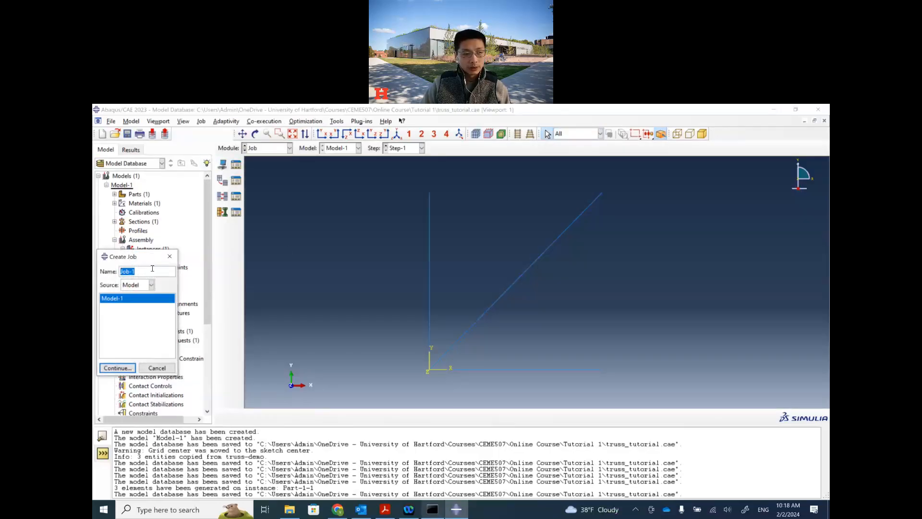
drag(147, 259, 199, 264)
drag(513, 269, 507, 263)
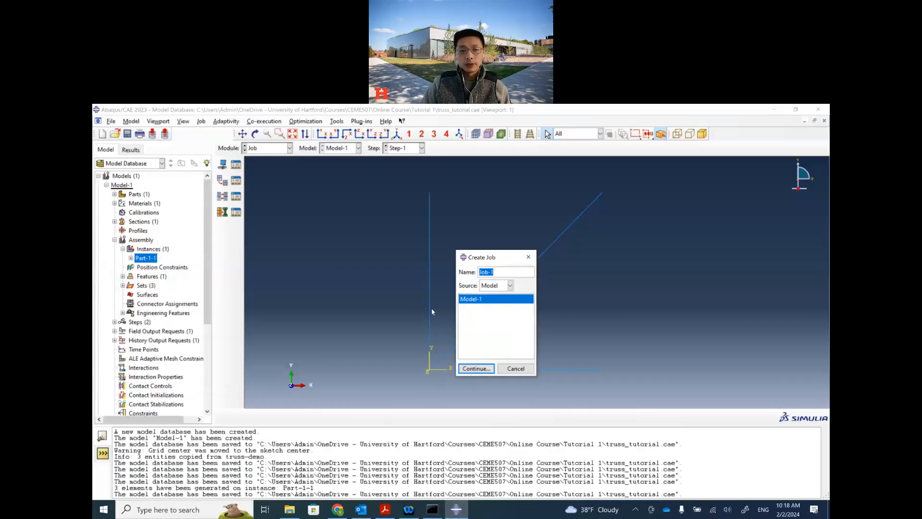
click(387, 507)
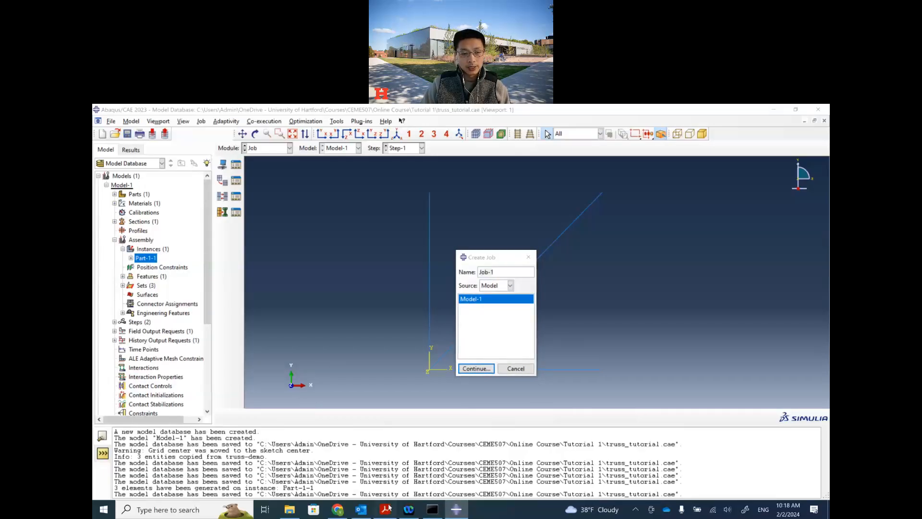
scroll(495, 390, down, 1)
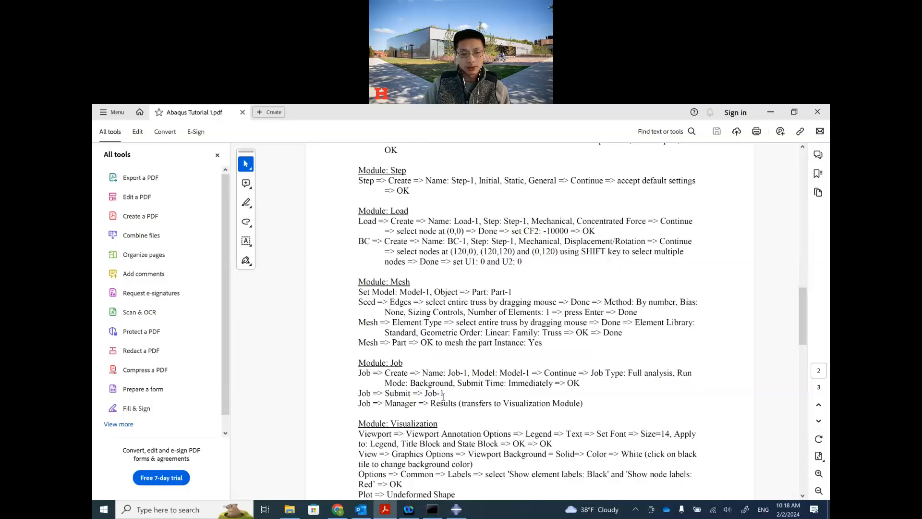
click(456, 509)
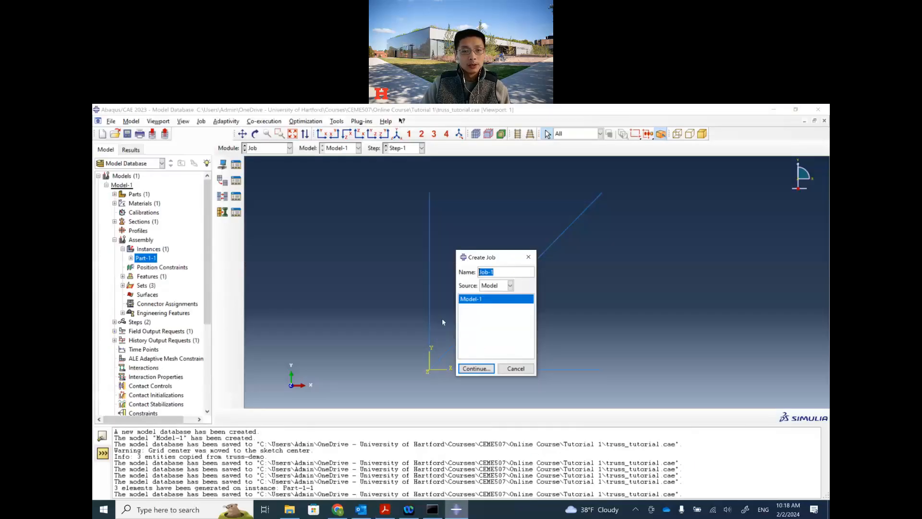
click(476, 369)
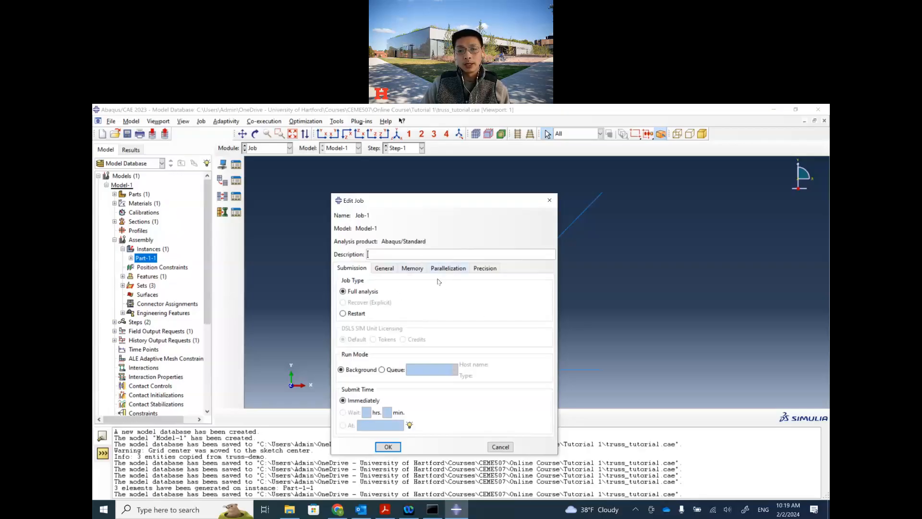
click(388, 446)
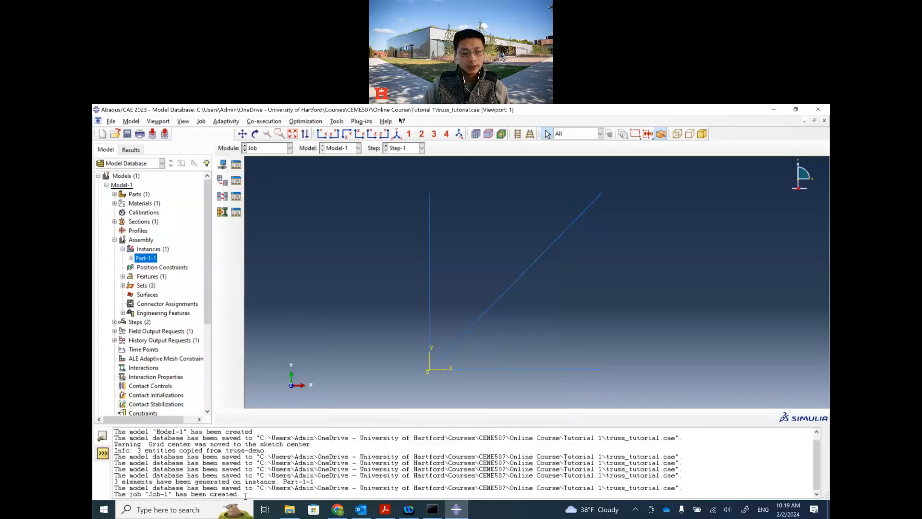
drag(203, 494, 115, 494)
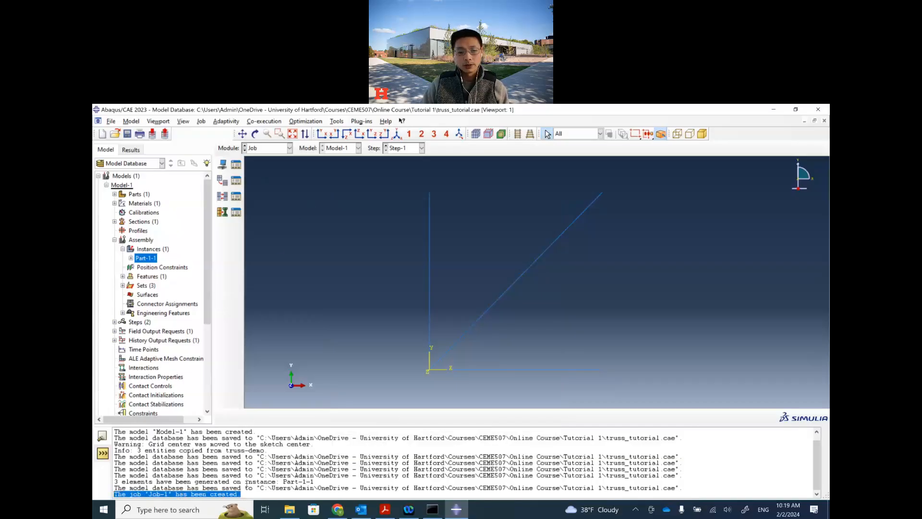
click(289, 492)
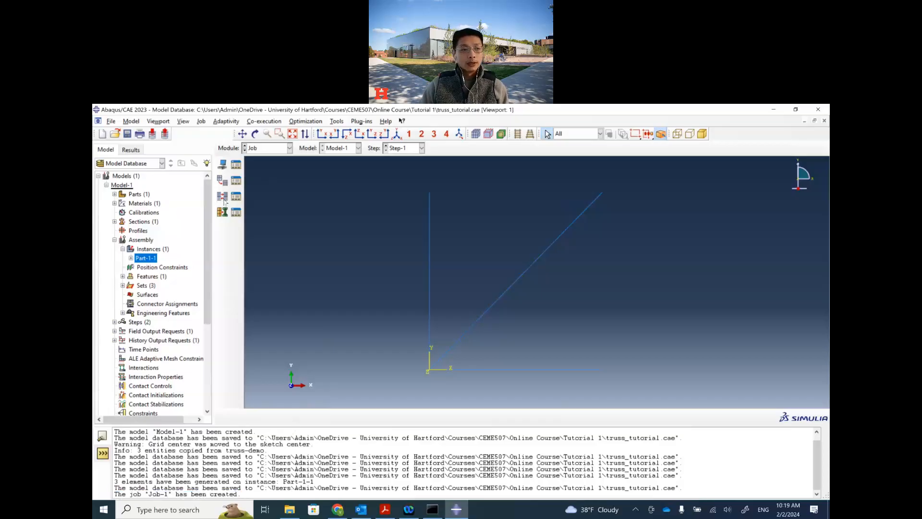
Submit Job-1 for analysis from the Job Manager.
click(236, 168)
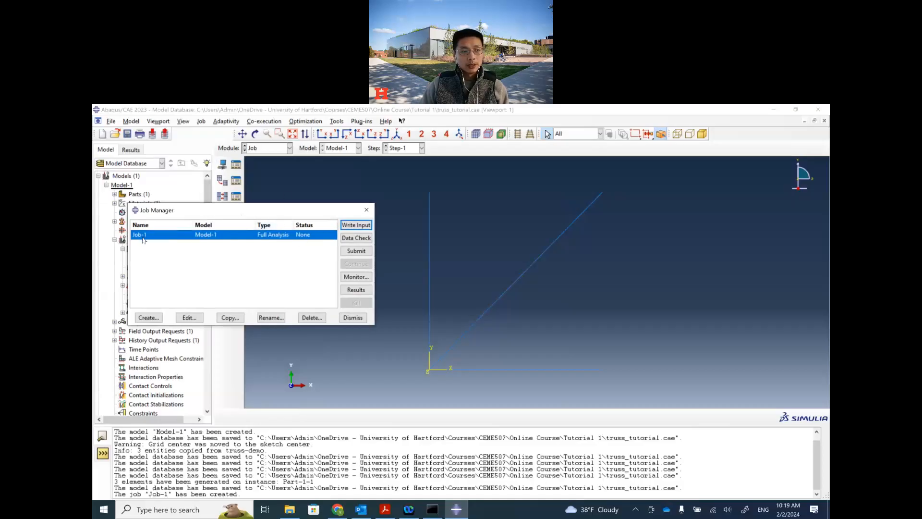
drag(239, 210, 339, 218)
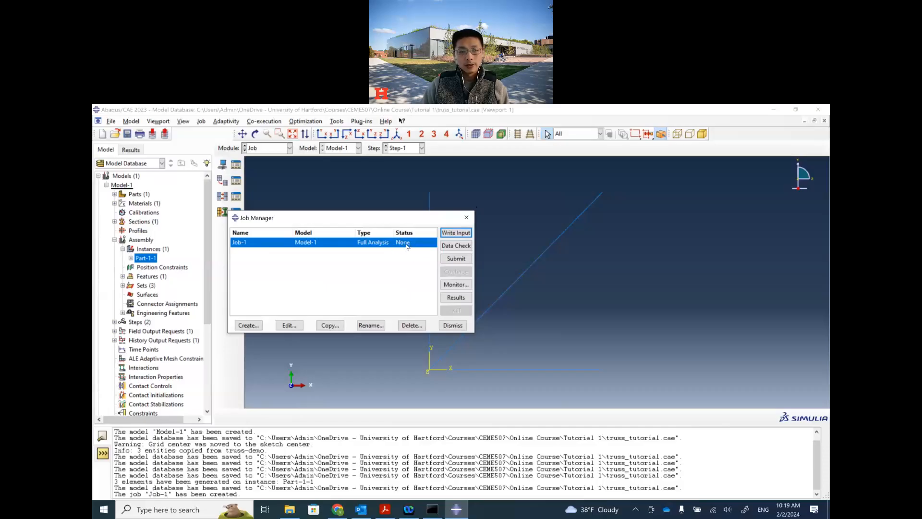
click(450, 260)
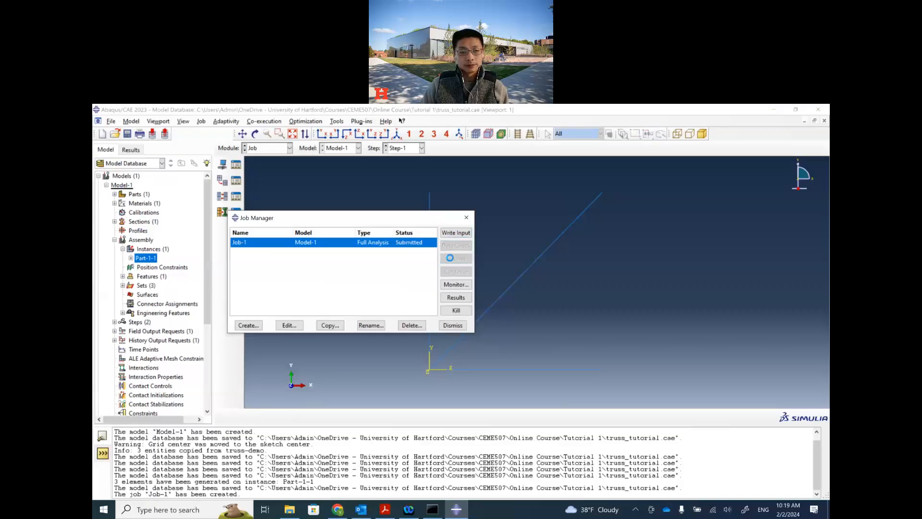
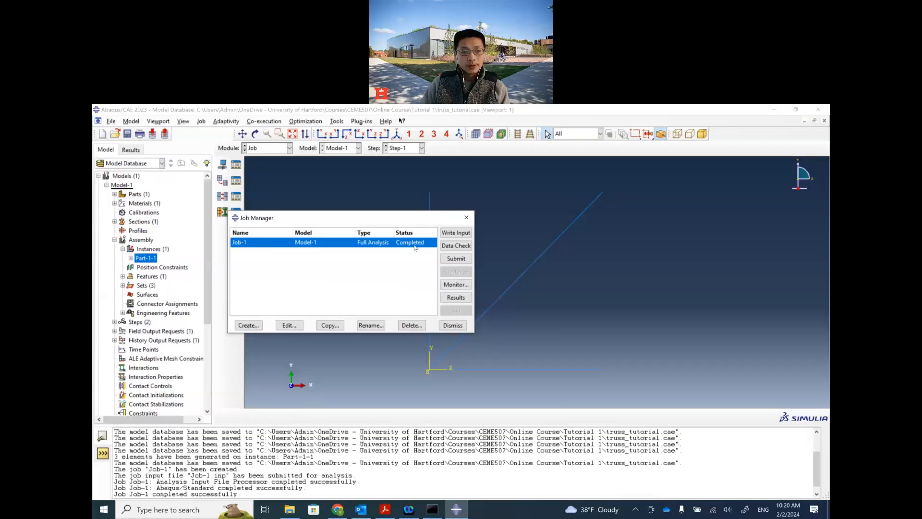
Open the results of Job-1 in the Visualization module.
drag(378, 220, 425, 223)
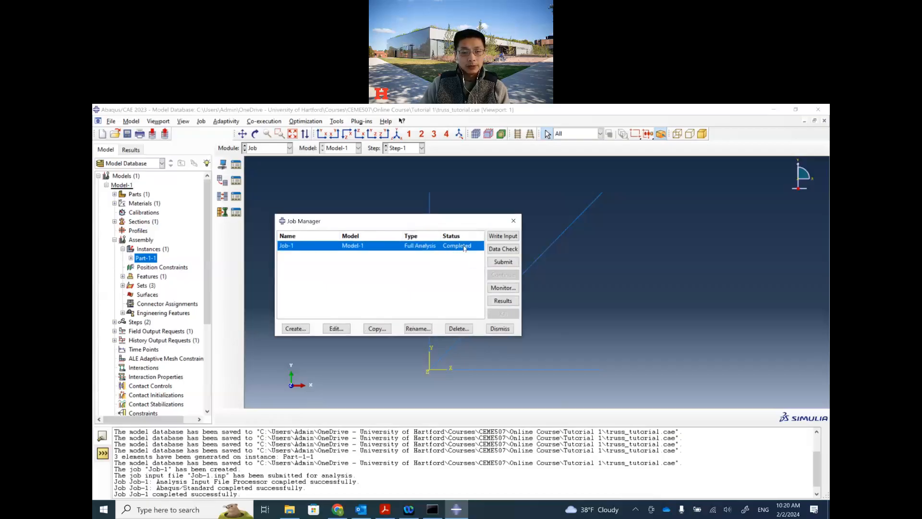
click(500, 300)
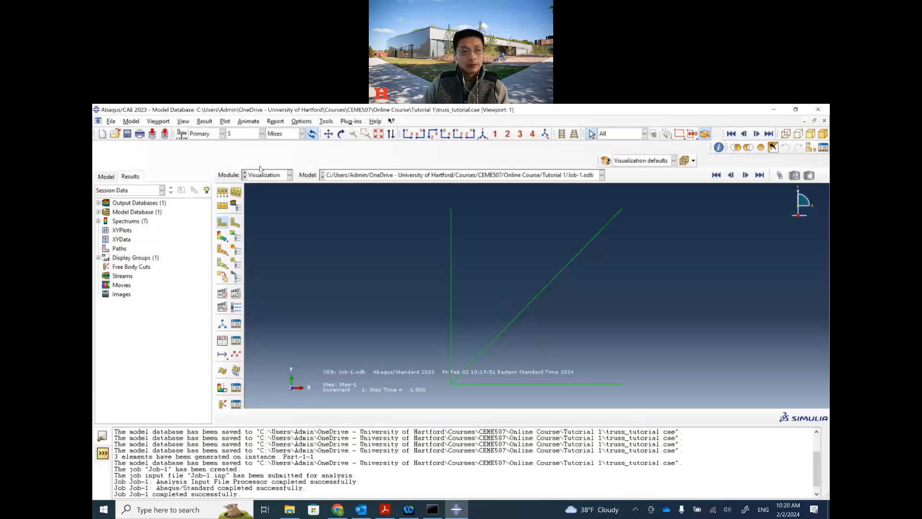
click(258, 175)
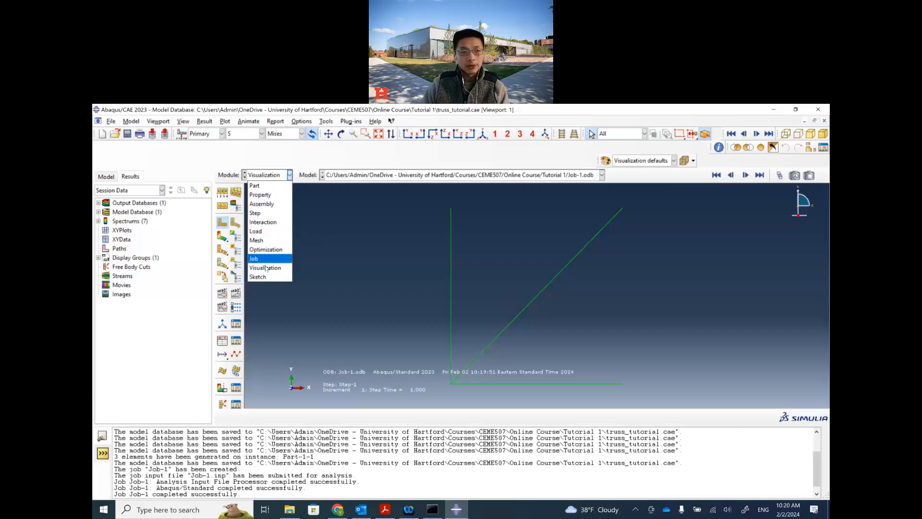
click(302, 156)
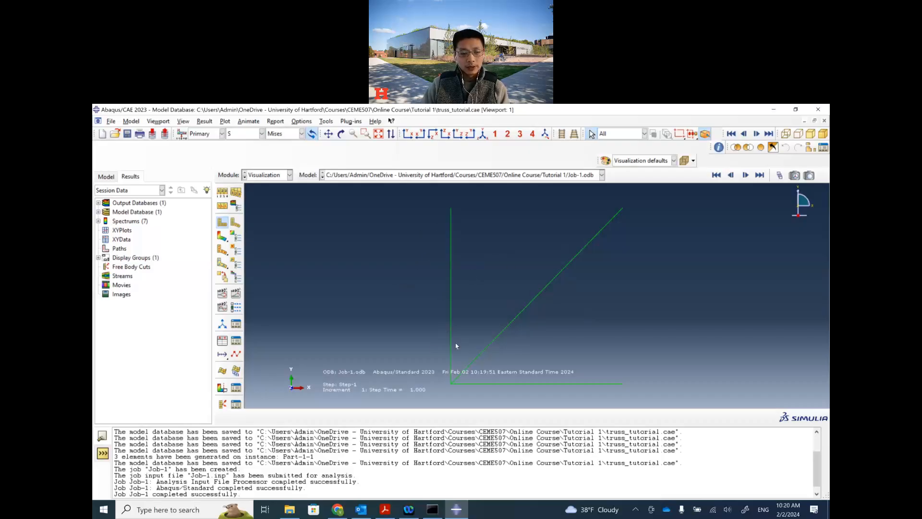
Switch to the Abaqus Tutorial 1 PDF and read the Visualization module instructions on viewport annotation settings.
click(385, 509)
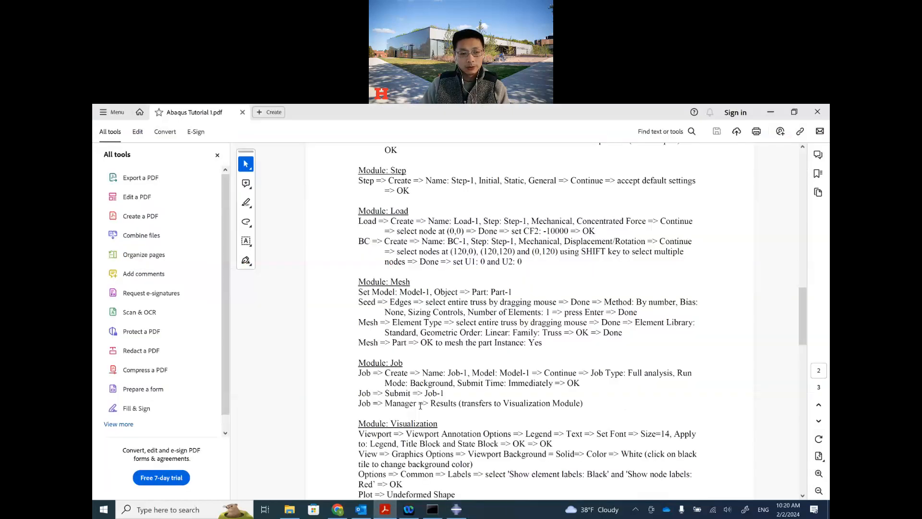
scroll(426, 398, down, 3)
scroll(425, 399, down, 2)
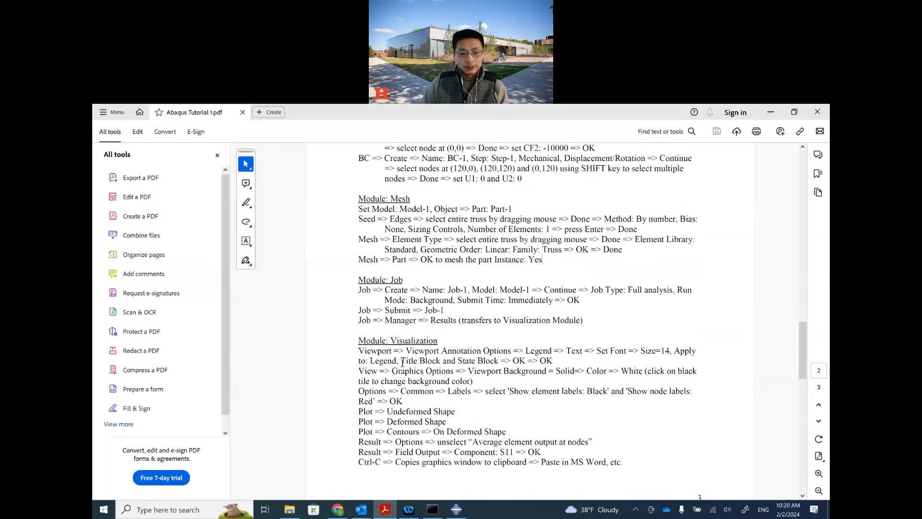
drag(425, 352, 483, 362)
click(522, 363)
drag(561, 363, 469, 361)
click(498, 359)
click(534, 362)
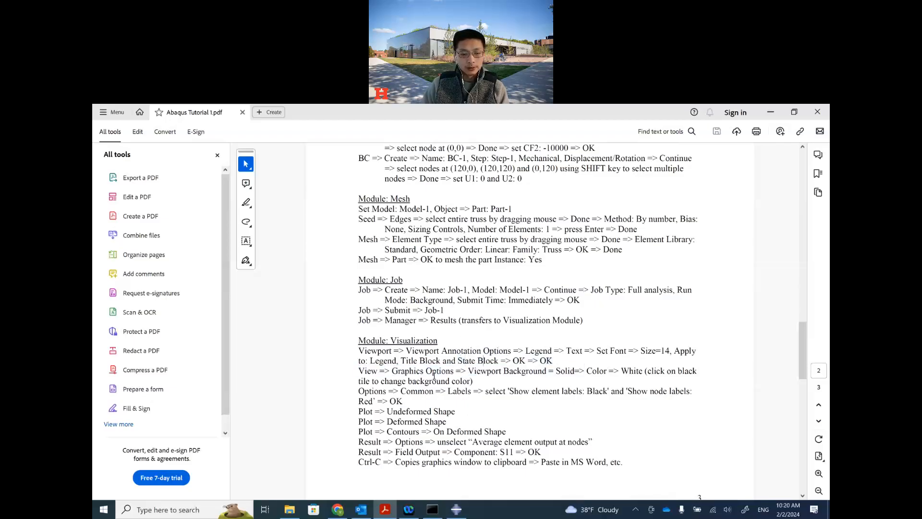
Return to Abaqus/CAE and open the viewport annotation options.
click(457, 509)
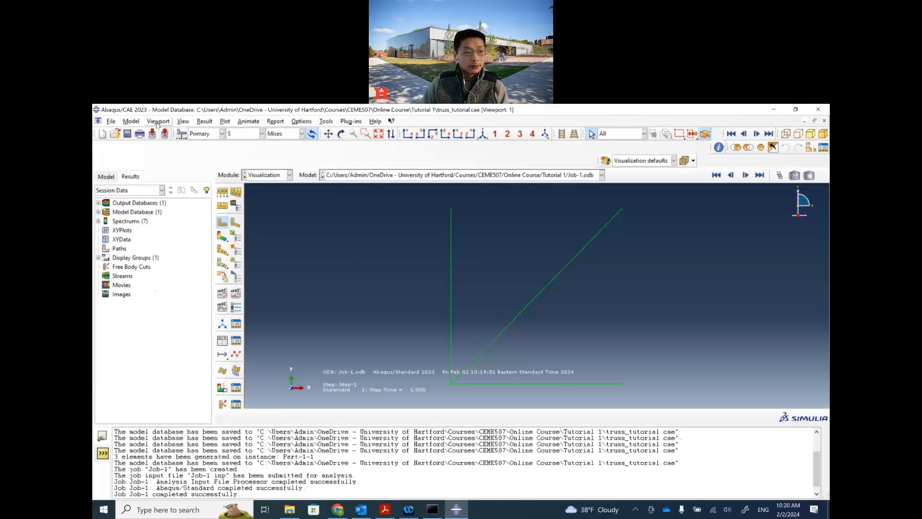
click(158, 121)
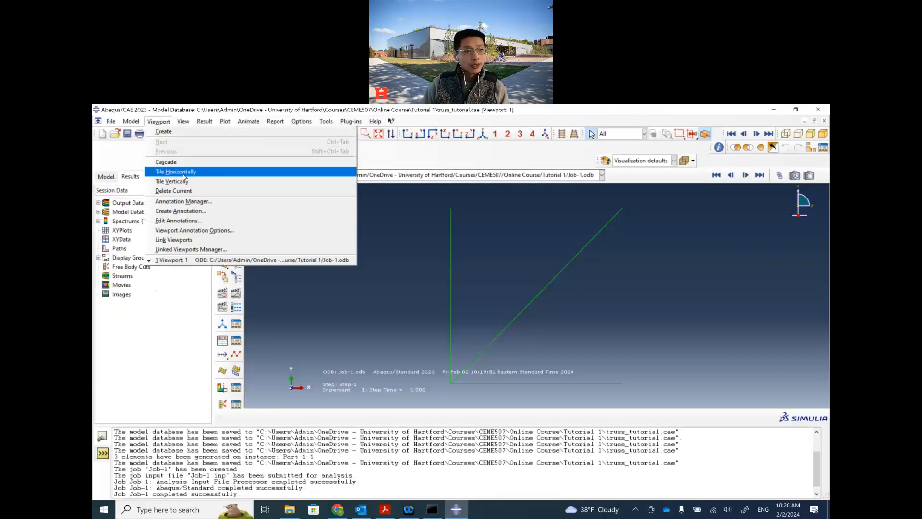
click(211, 204)
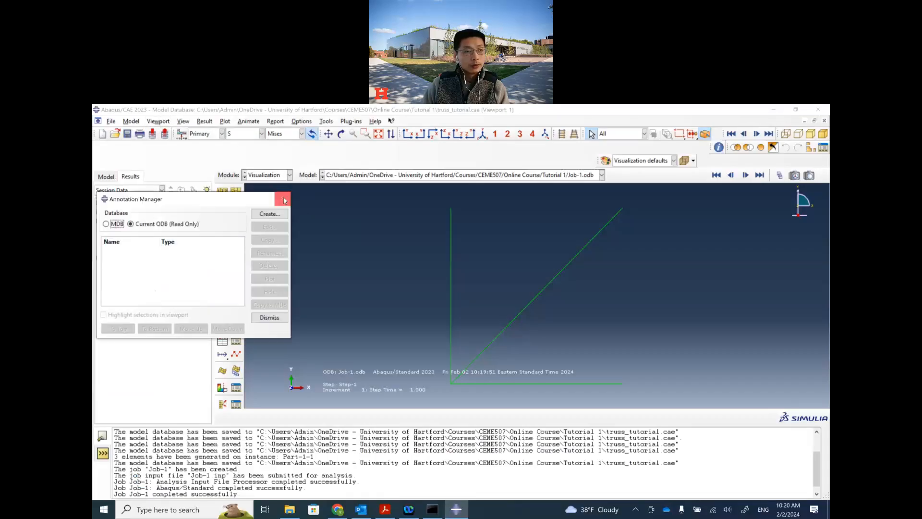
click(282, 199)
click(161, 123)
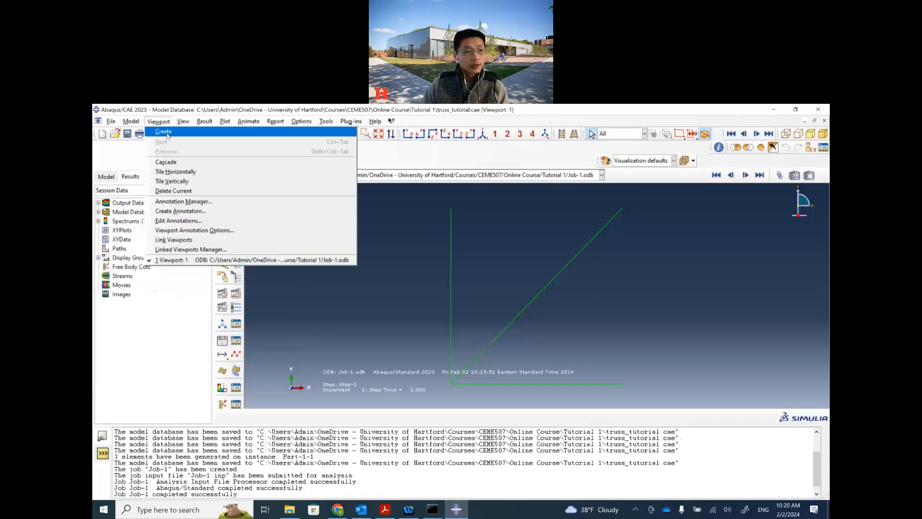
click(209, 225)
click(460, 330)
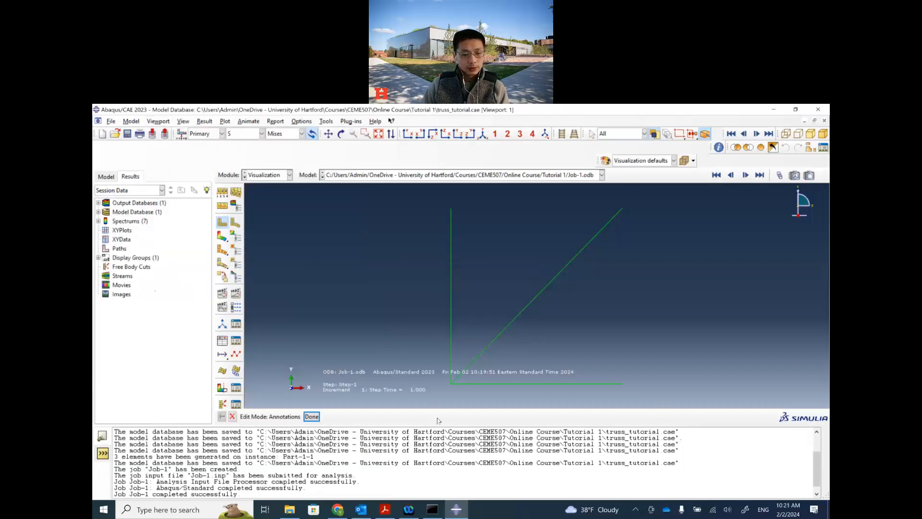
Consult the Abaqus Tutorial 1 PDF and review the triad, legend, title block and state block settings in the viewport annotation options.
click(386, 509)
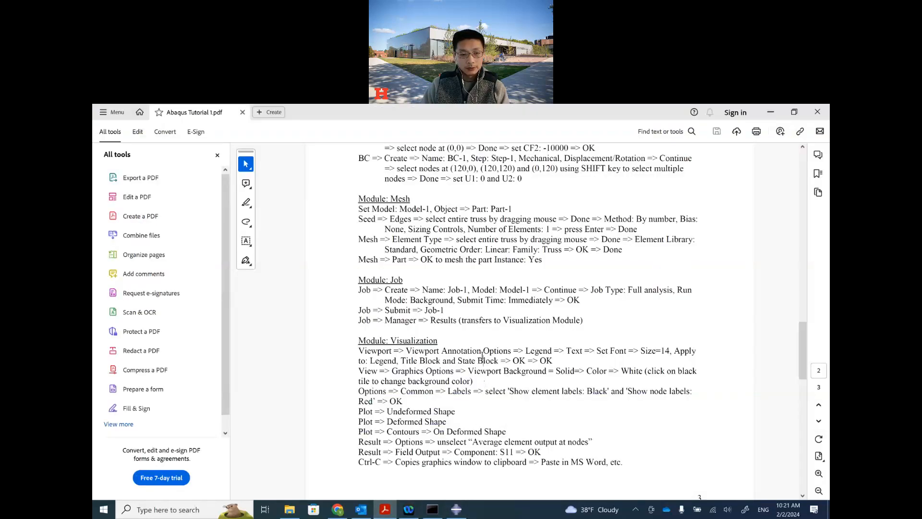
click(457, 512)
click(158, 122)
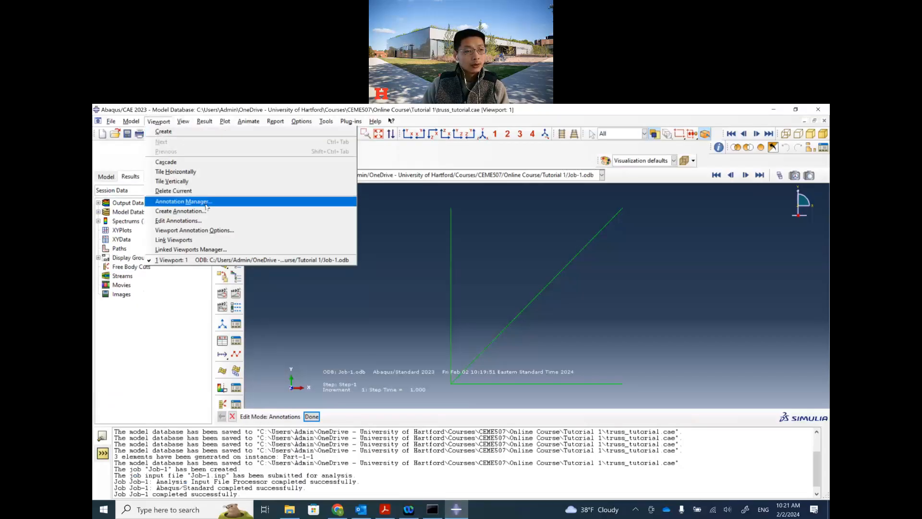
click(216, 230)
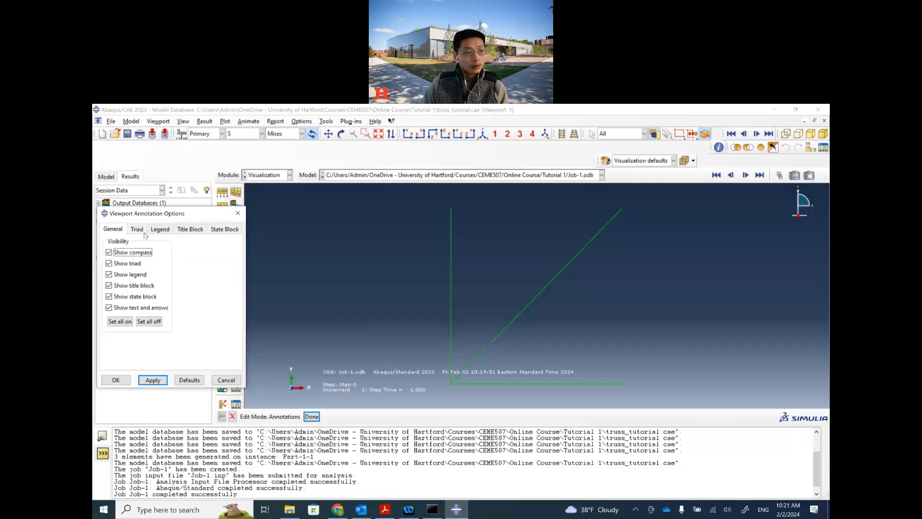
click(159, 230)
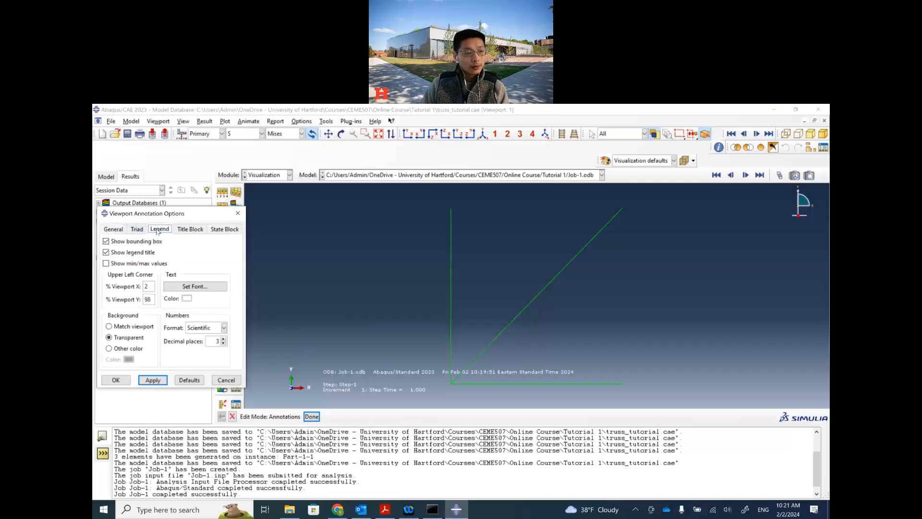
click(136, 229)
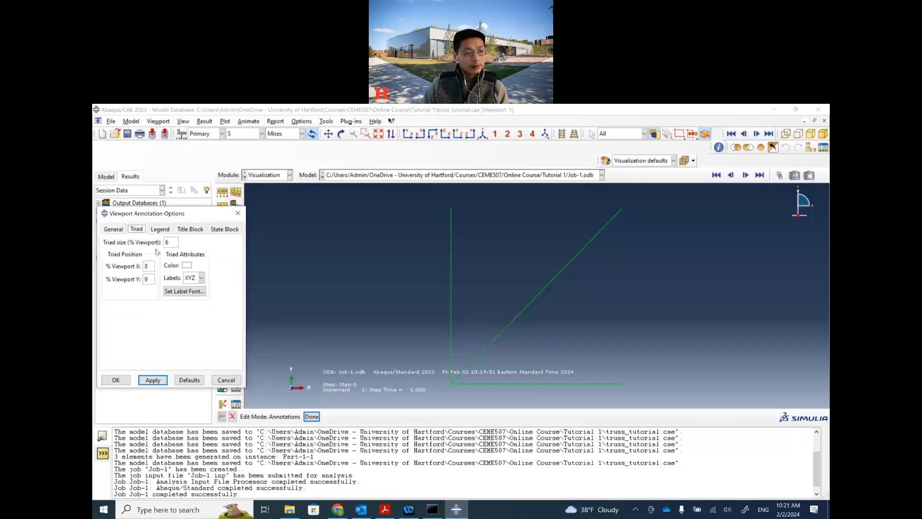
click(159, 230)
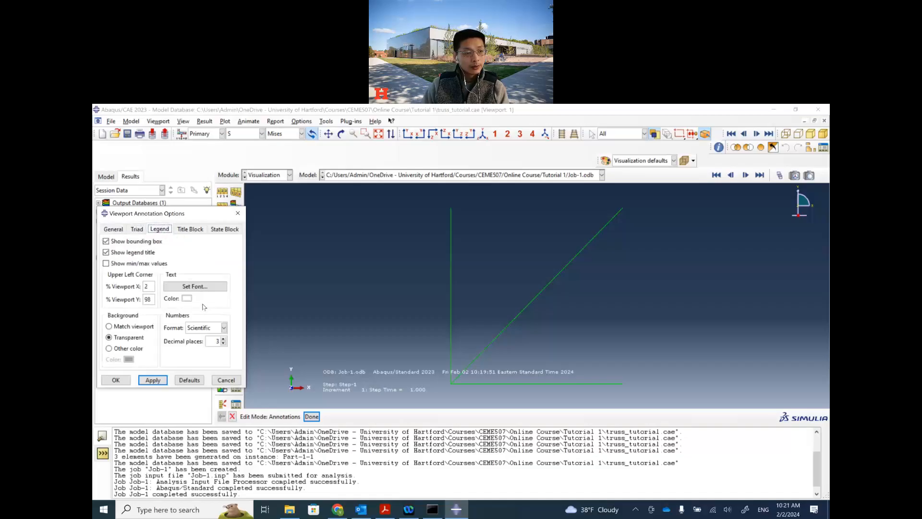
click(190, 231)
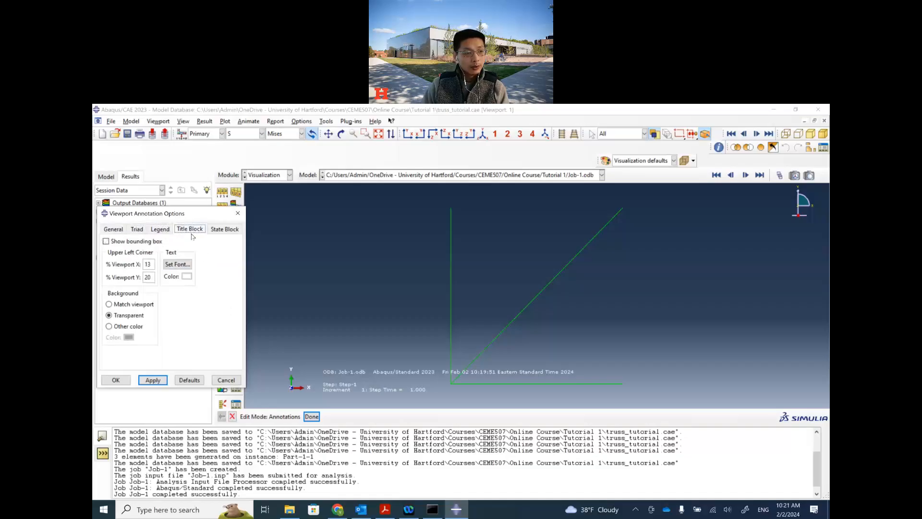
click(222, 230)
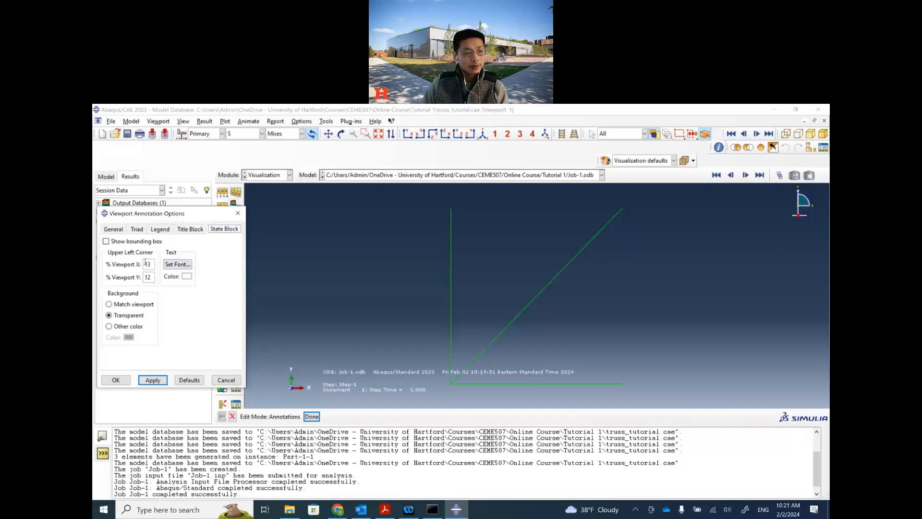
click(159, 229)
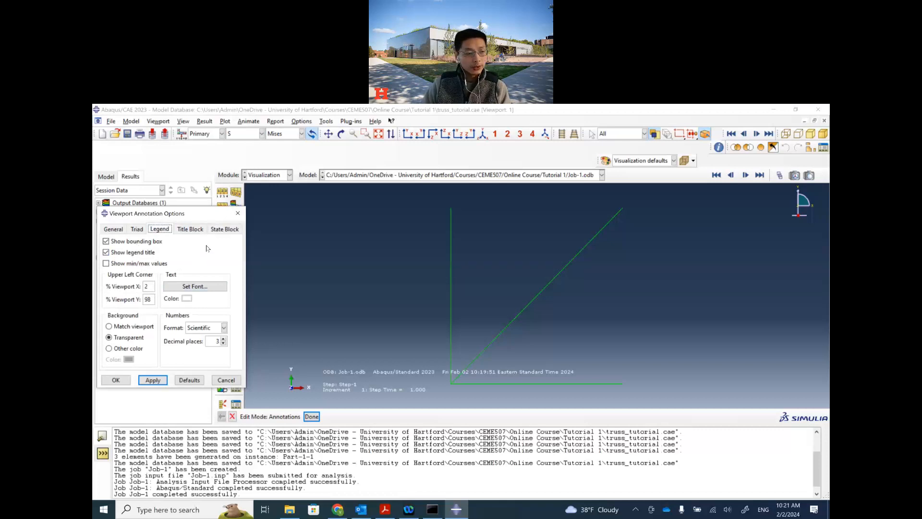
click(146, 382)
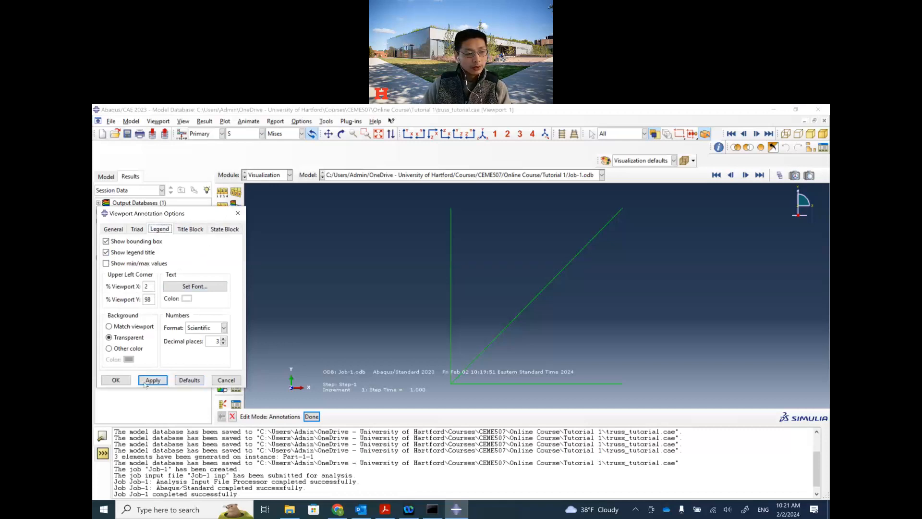
click(116, 379)
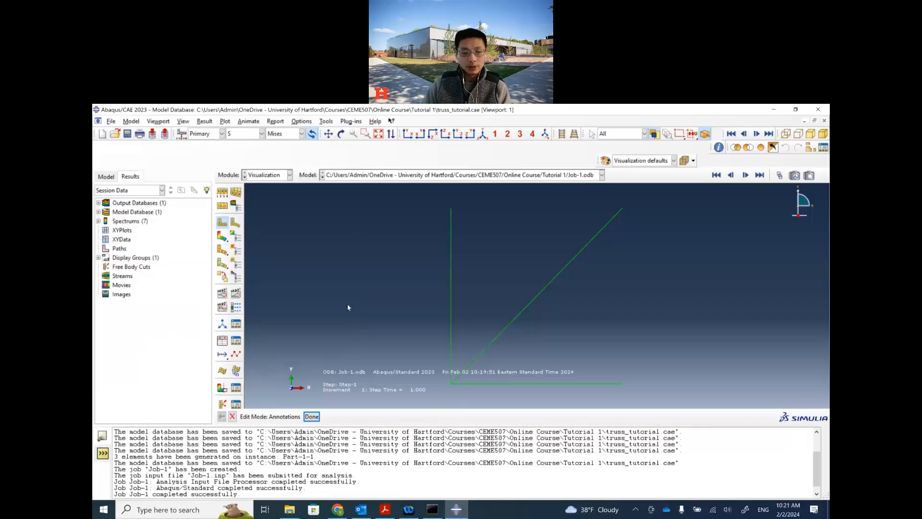
Following the tutorial PDF, switch the viewport background from gradient to Solid in the graphics options.
click(385, 509)
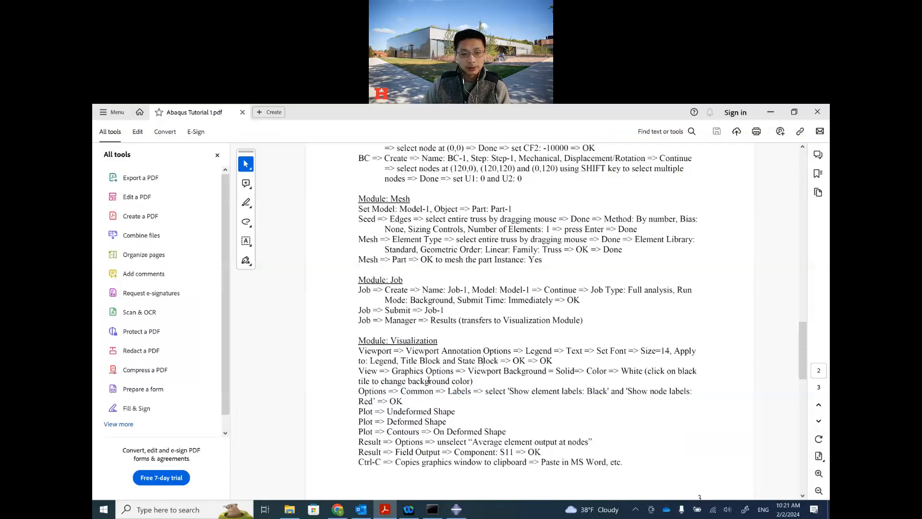
click(456, 509)
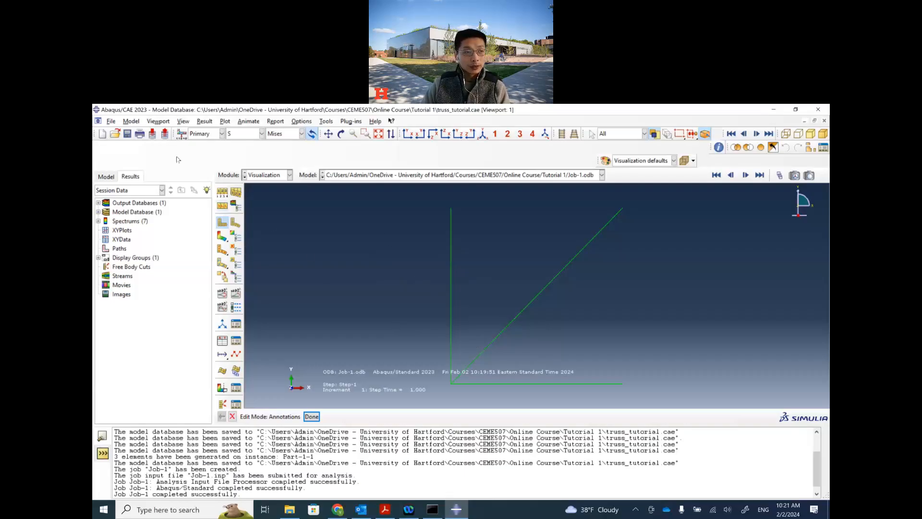
click(183, 121)
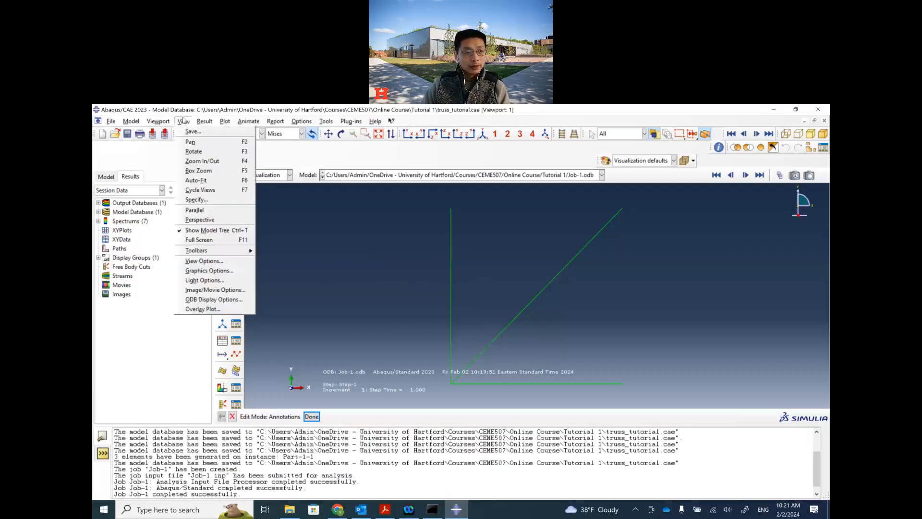
click(209, 270)
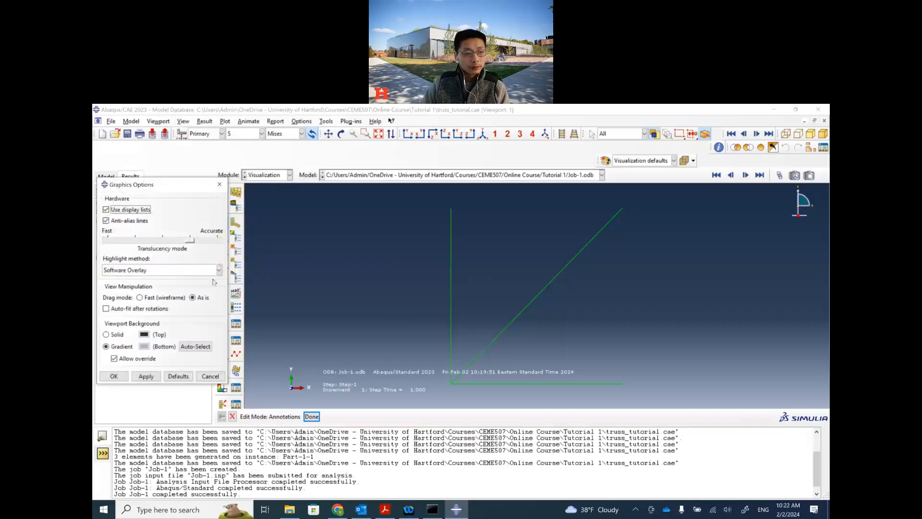
drag(163, 185, 231, 200)
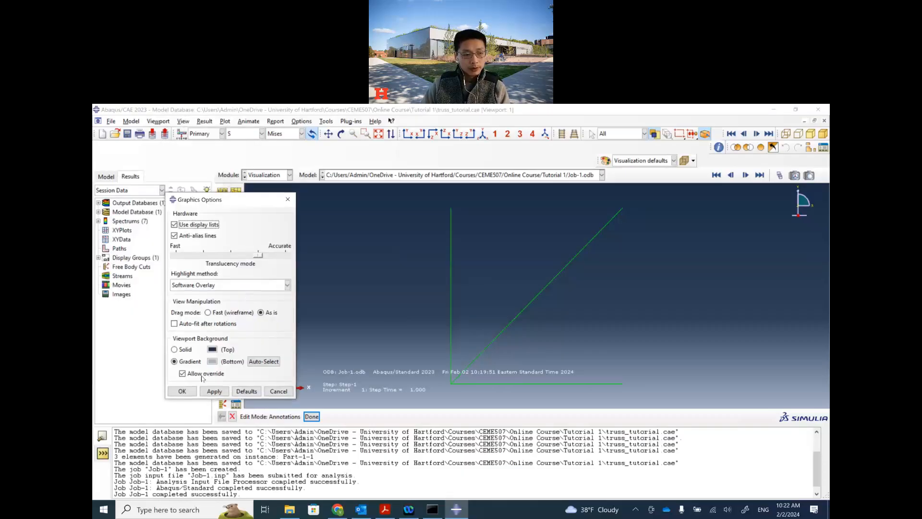
click(182, 350)
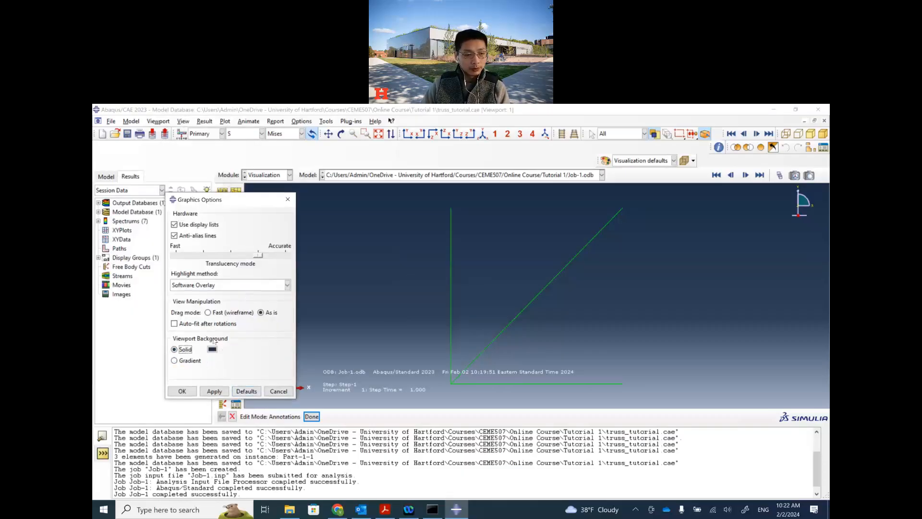
Check the background color in the tutorial PDF, set the solid viewport background to white and apply it.
click(384, 510)
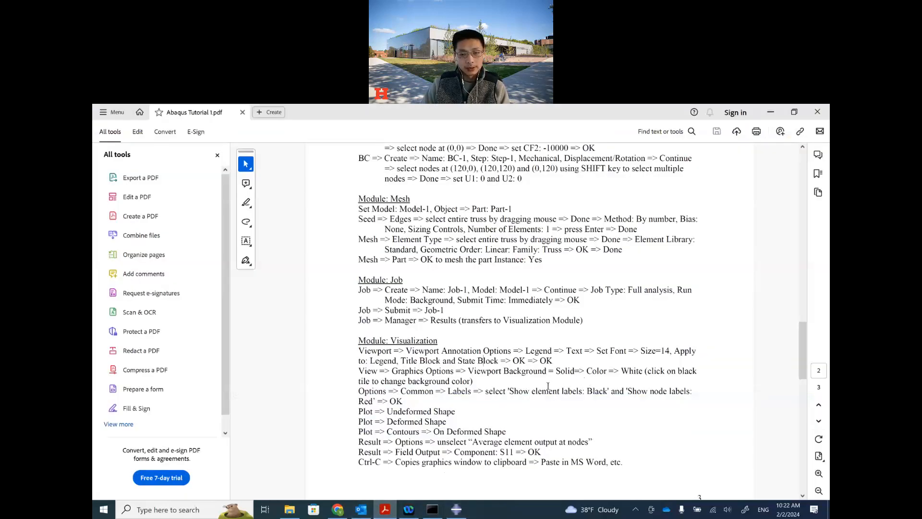
click(456, 509)
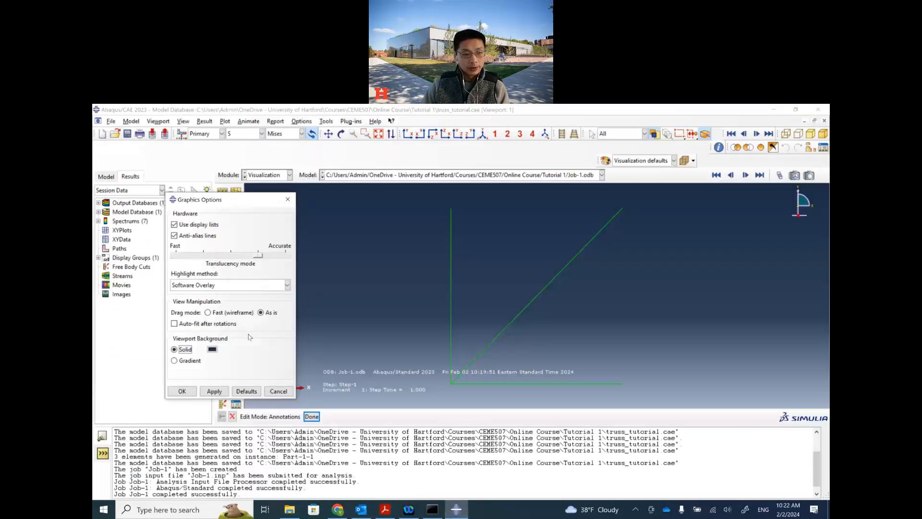
click(212, 349)
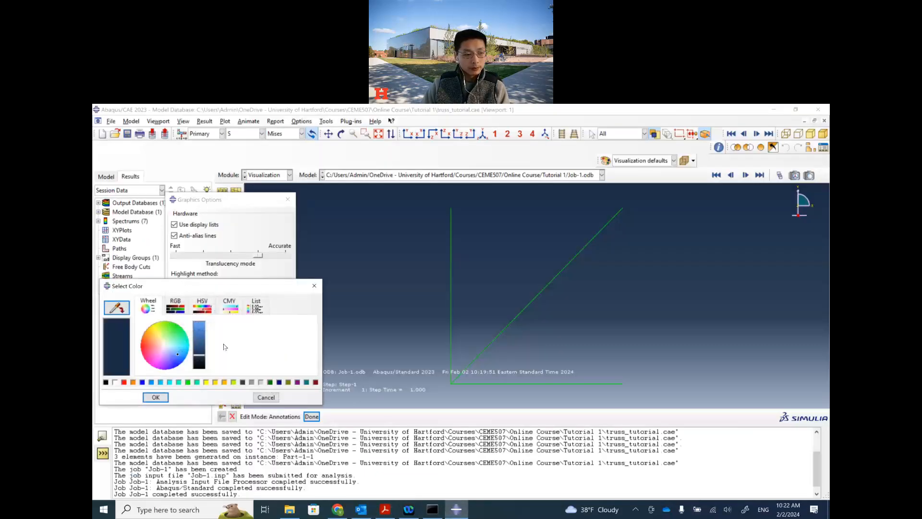
click(115, 382)
click(156, 397)
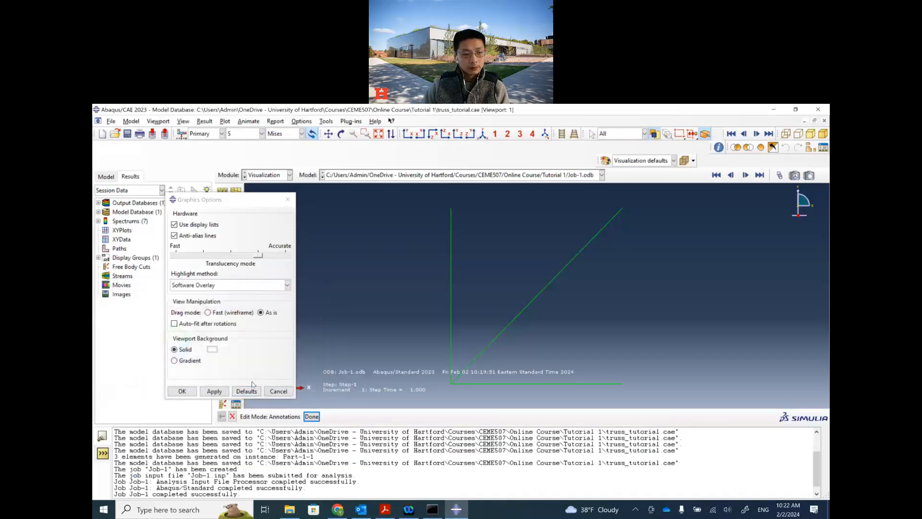
click(214, 392)
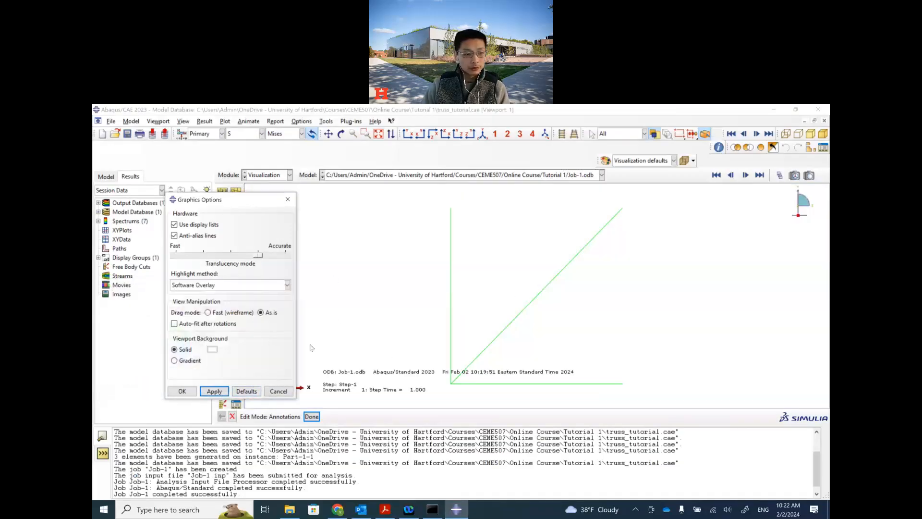
click(180, 391)
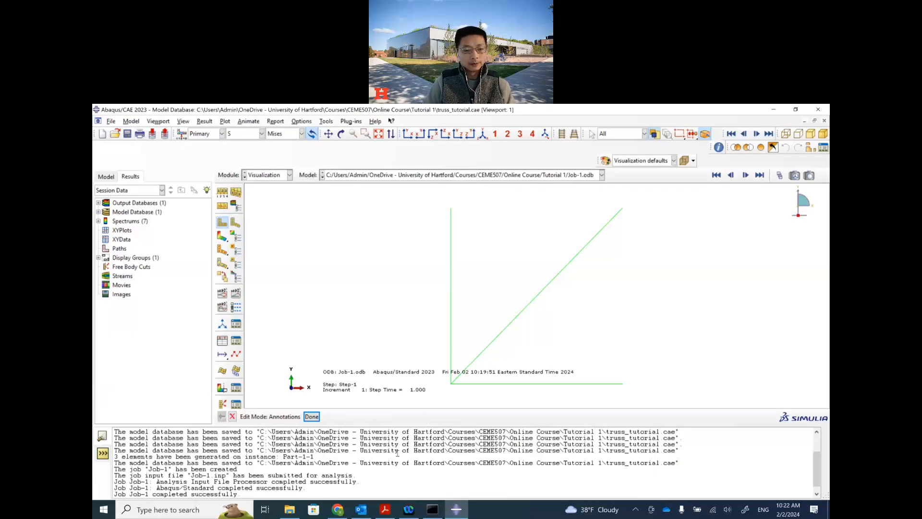
Read the label instructions in the Abaqus Tutorial 1 PDF and look for label settings in Abaqus's ODB display options and view options.
click(385, 510)
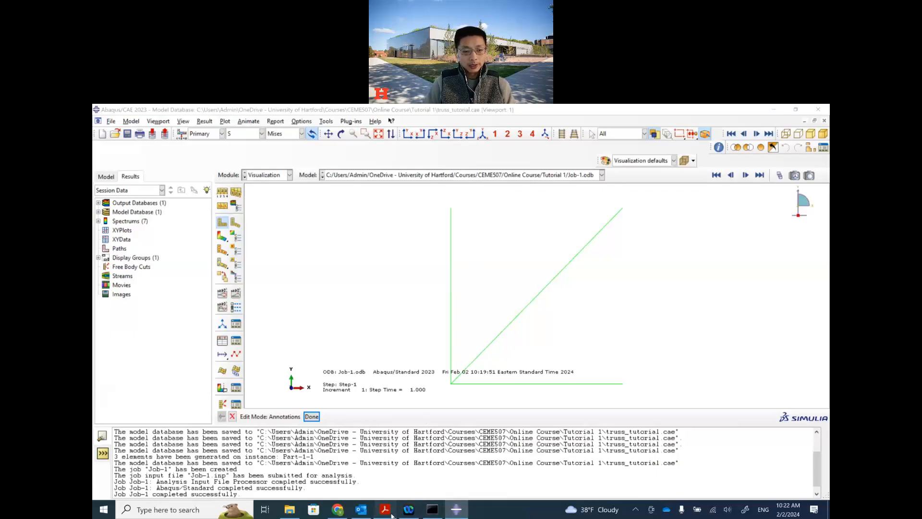
scroll(454, 384, down, 1)
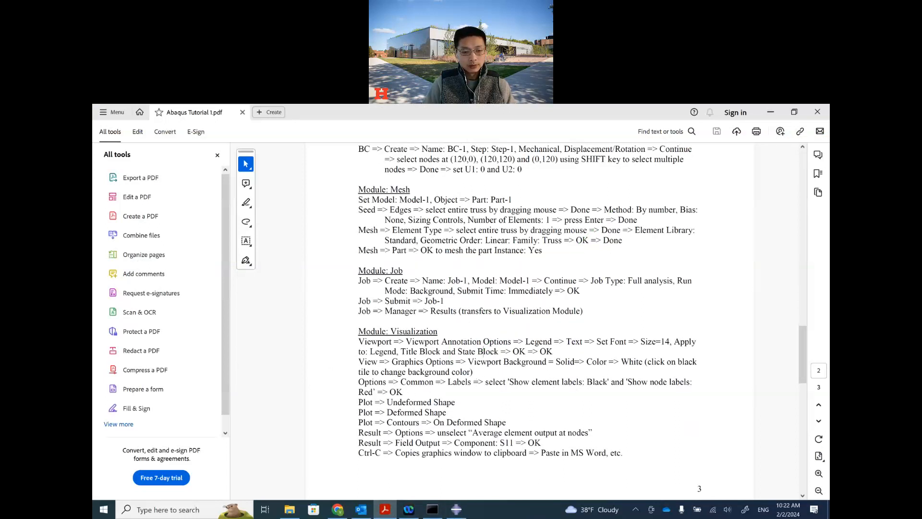
click(457, 509)
click(184, 121)
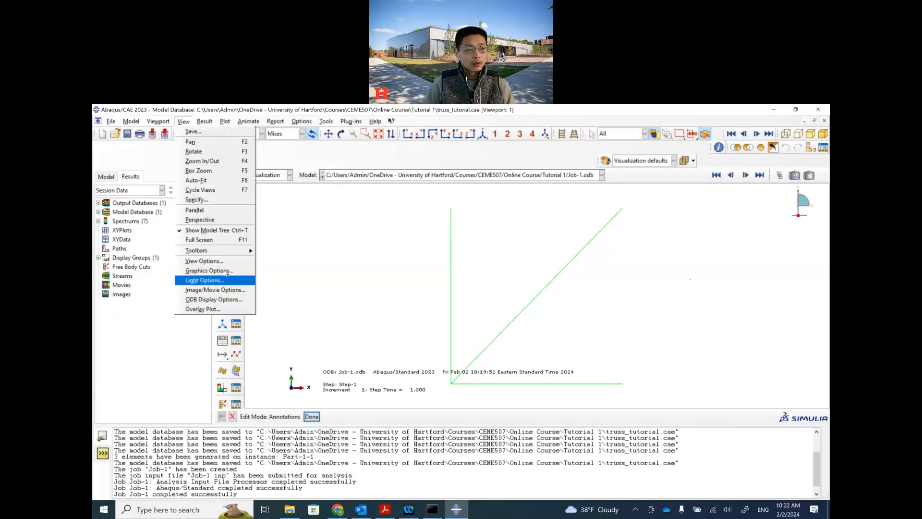
click(229, 300)
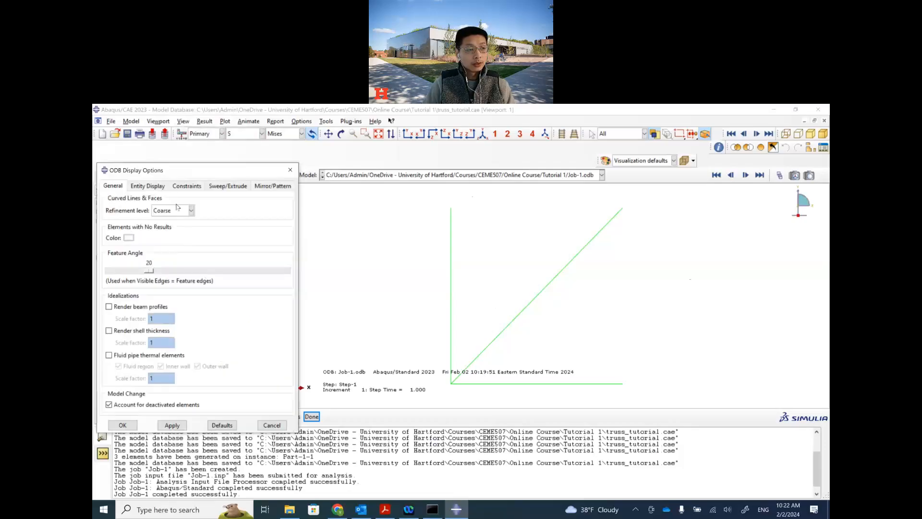
click(156, 188)
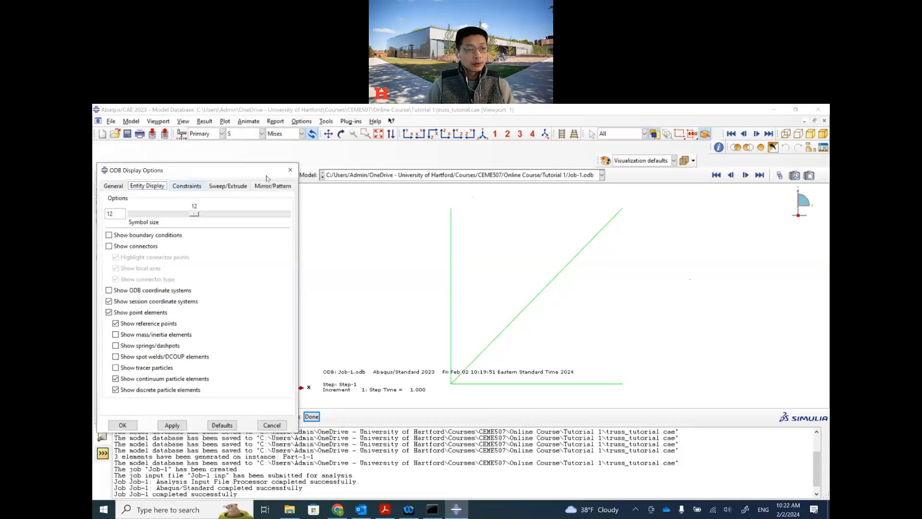
click(290, 170)
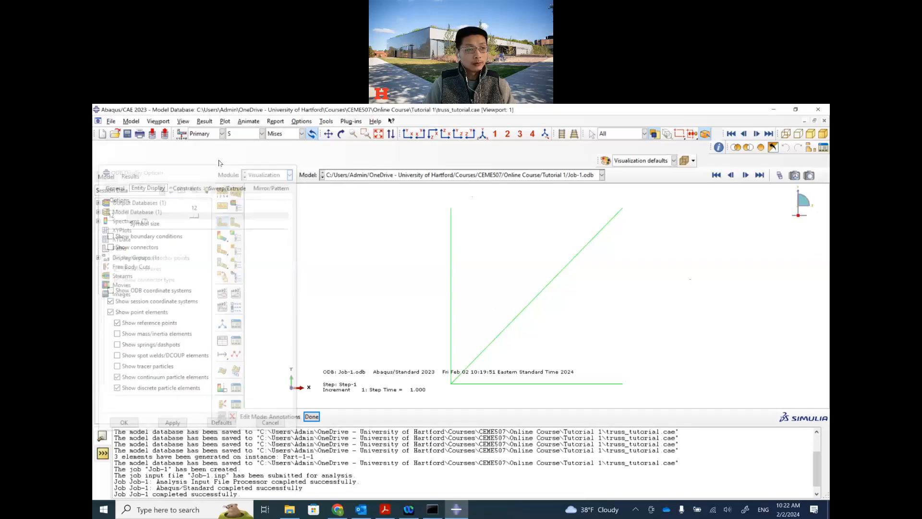
click(183, 121)
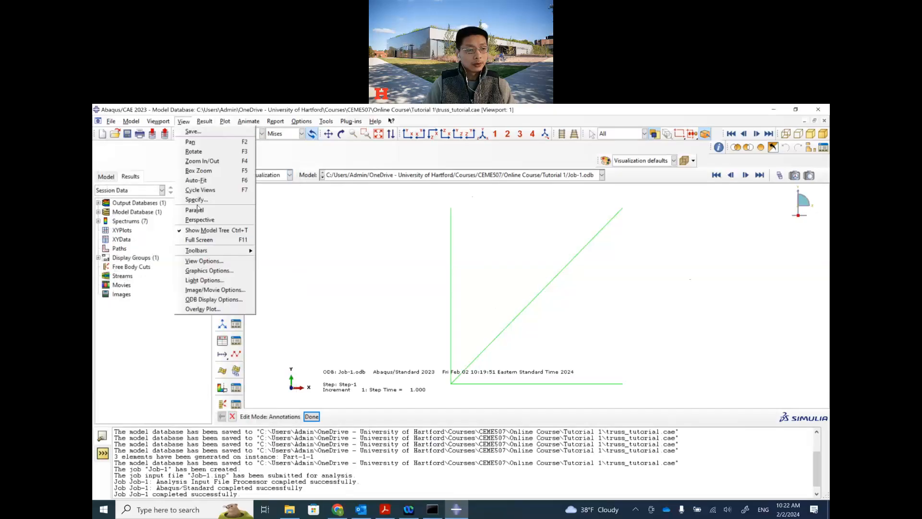
click(207, 261)
click(200, 157)
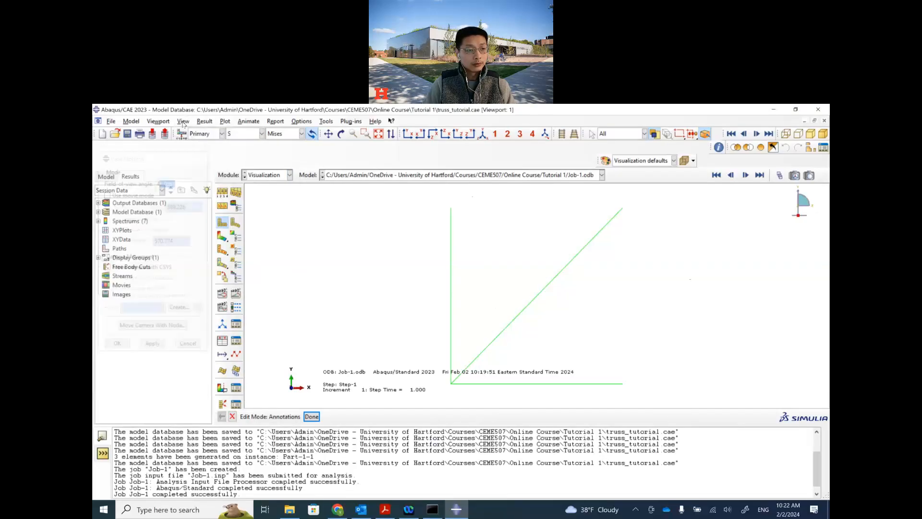
click(183, 121)
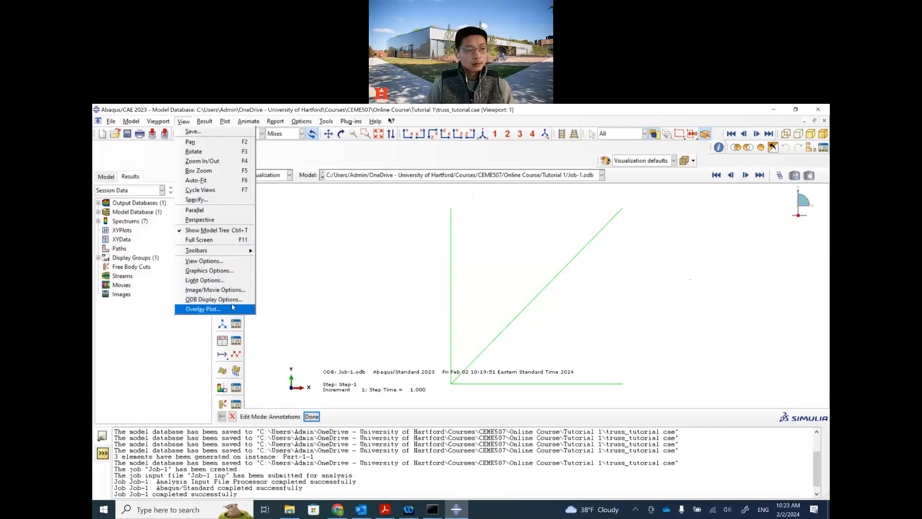
Recheck the Common labels instruction in the tutorial PDF and examine Abaqus's view options and graphics options for element and node label settings.
click(395, 511)
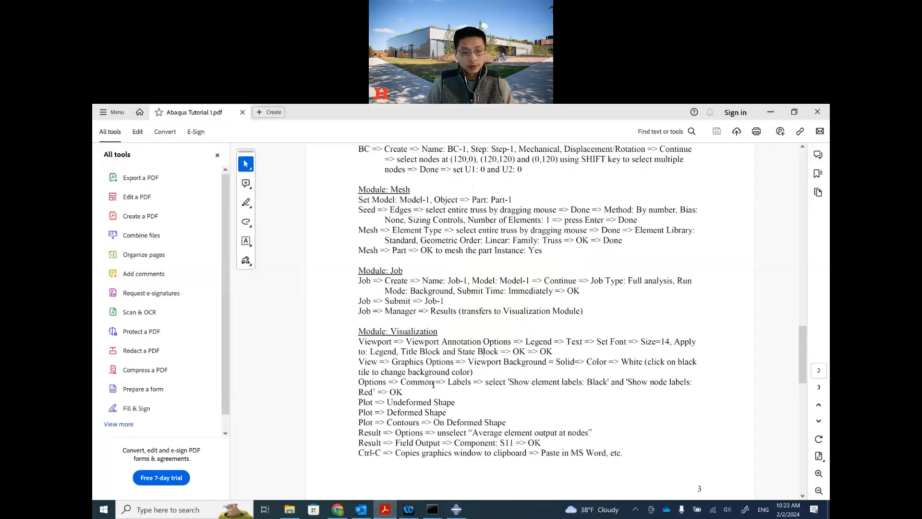
click(456, 509)
click(184, 121)
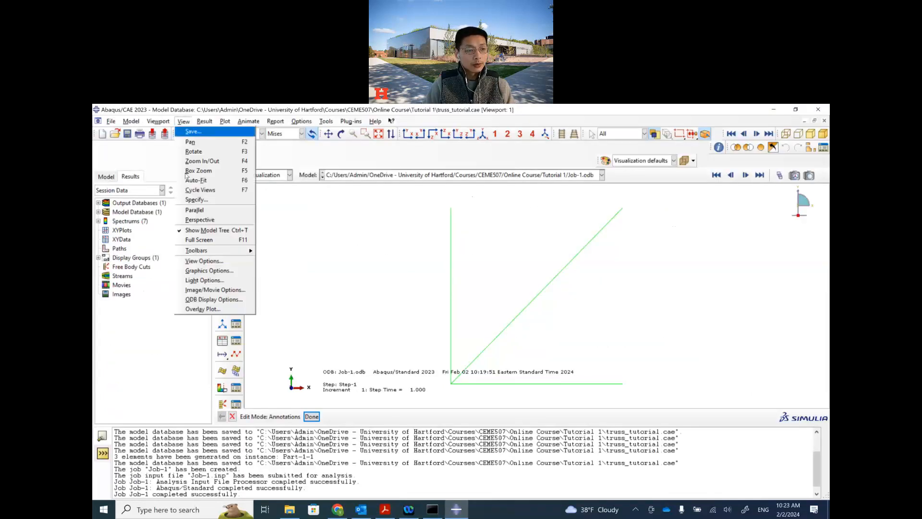
click(204, 261)
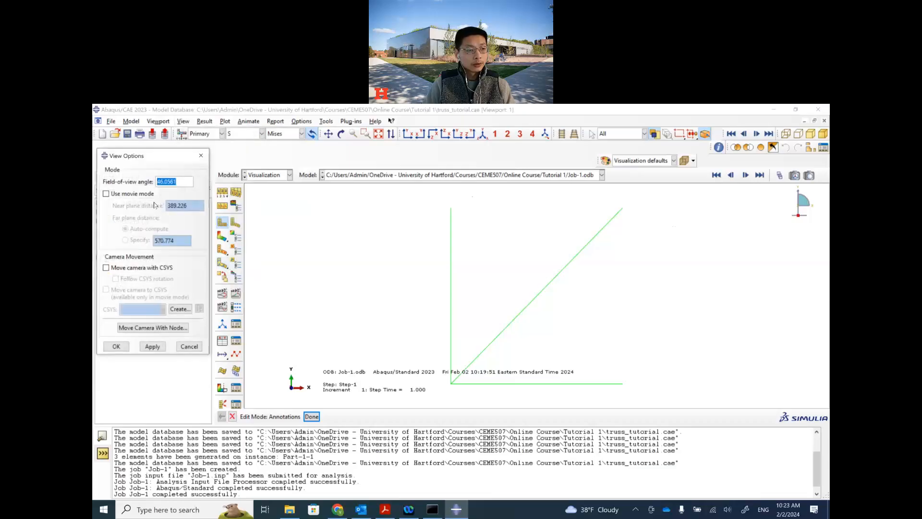
click(200, 155)
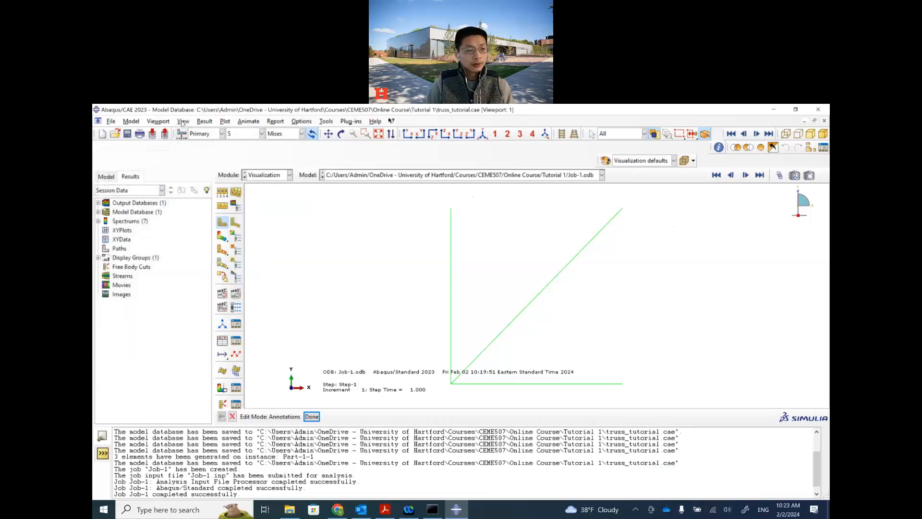
click(184, 121)
click(207, 272)
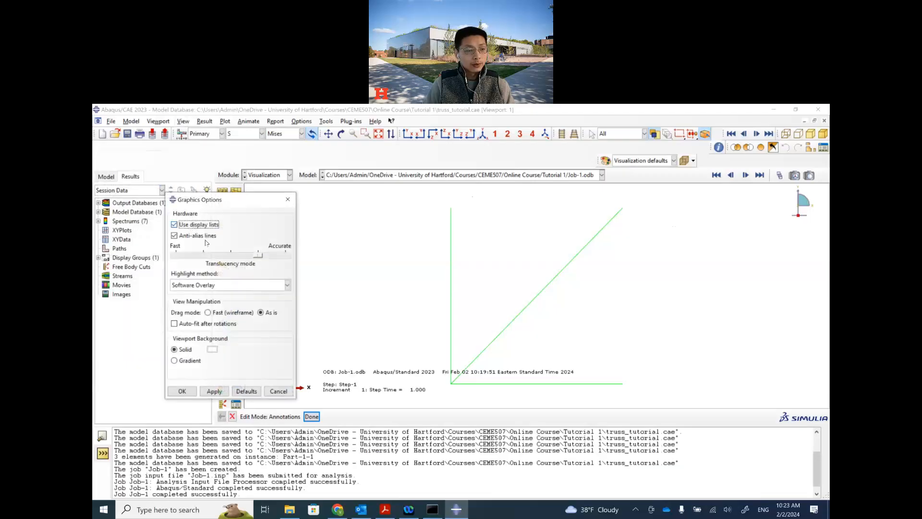
click(288, 199)
Examine the entity display and general ODB display options, the light options and the image/movie options for label settings.
click(182, 122)
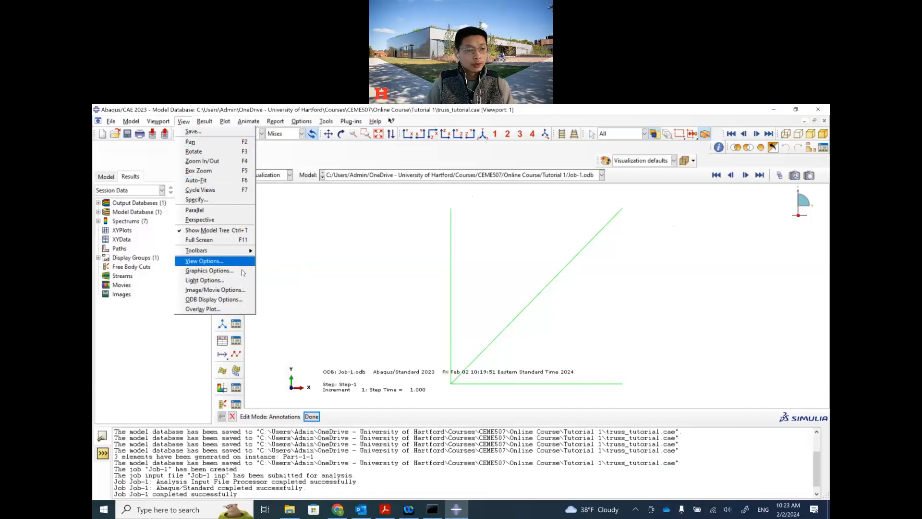
click(235, 299)
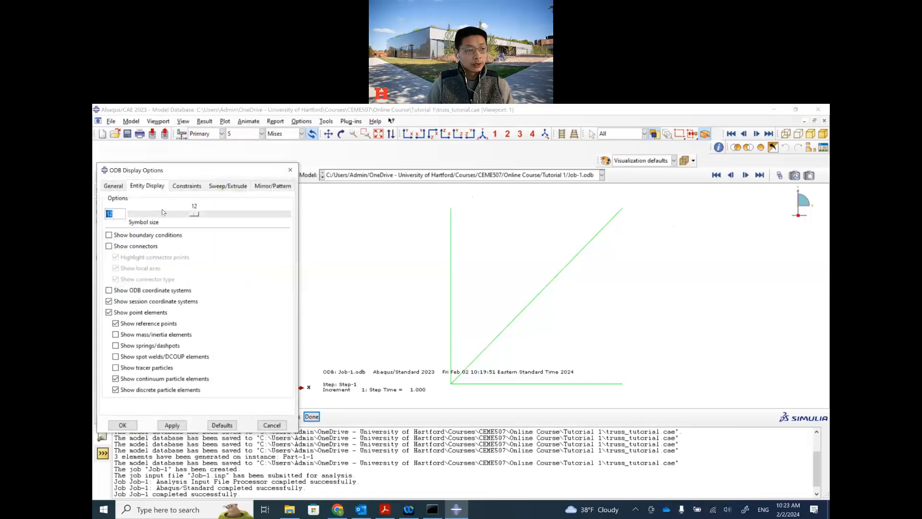
click(115, 186)
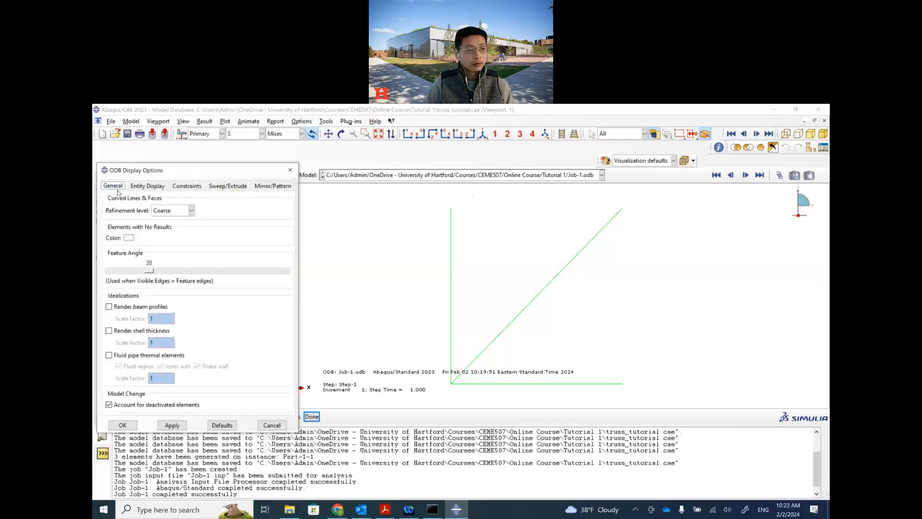
click(290, 170)
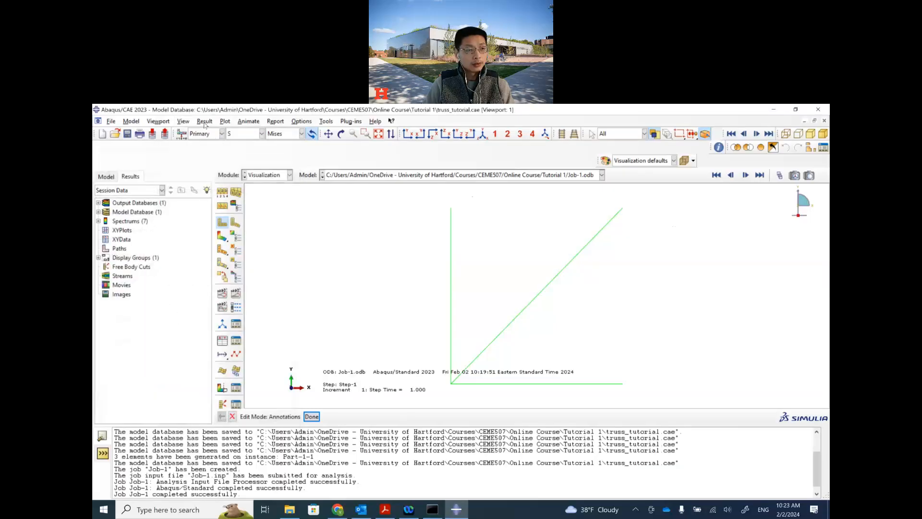
click(204, 121)
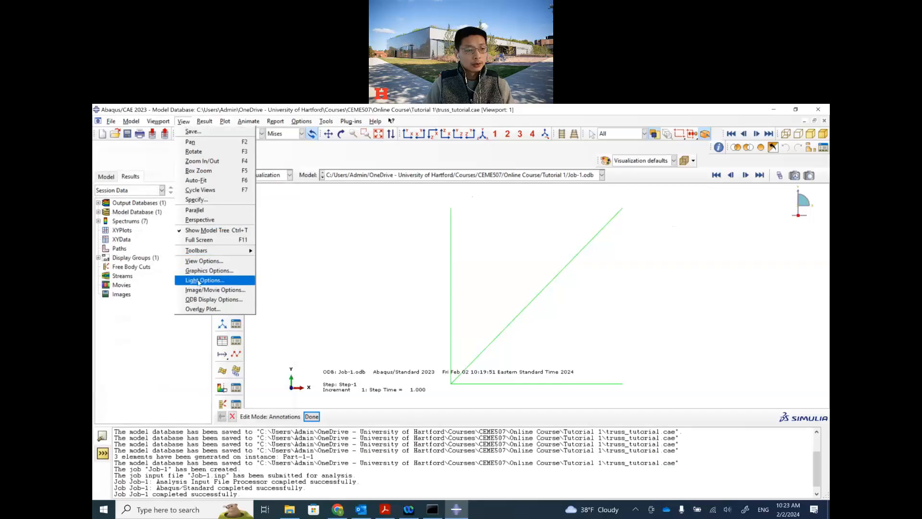
click(213, 280)
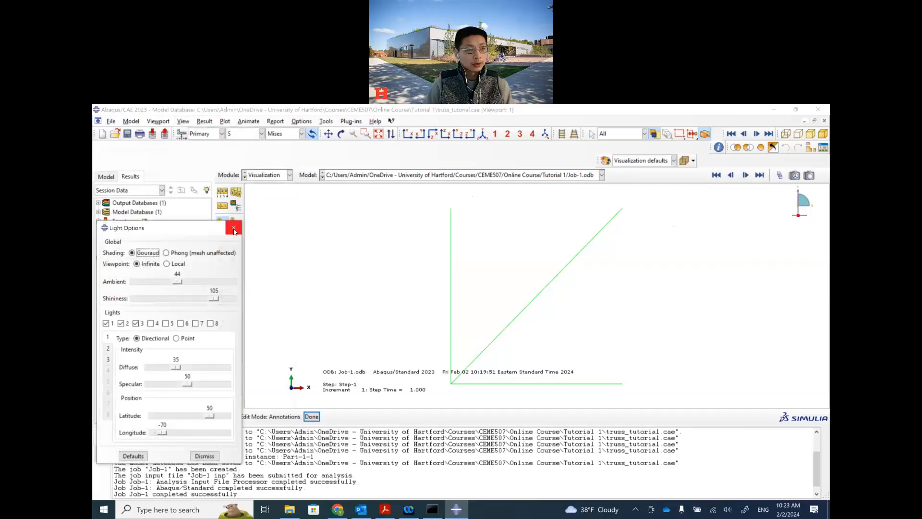
click(233, 226)
click(183, 121)
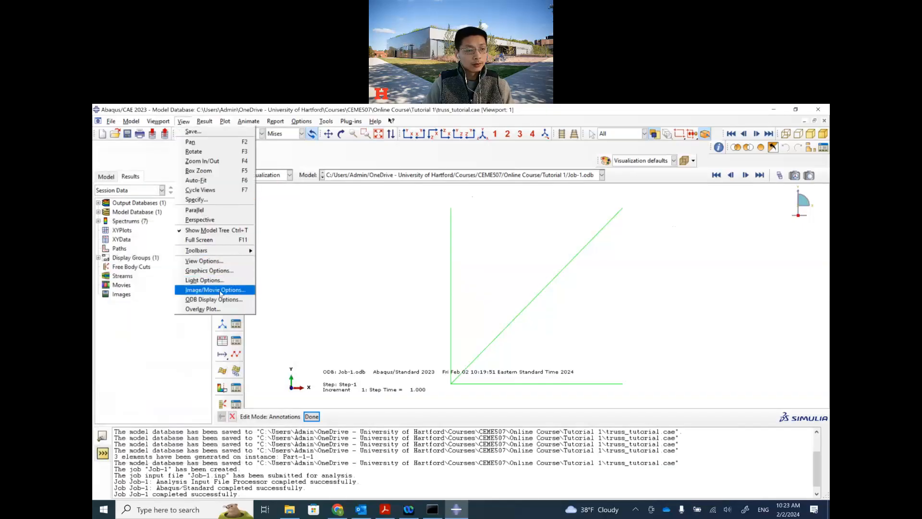
click(221, 291)
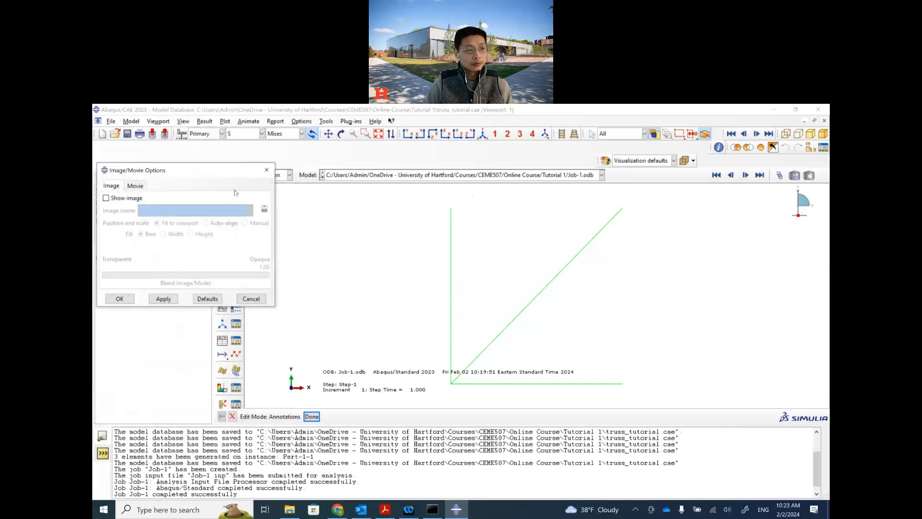
click(263, 173)
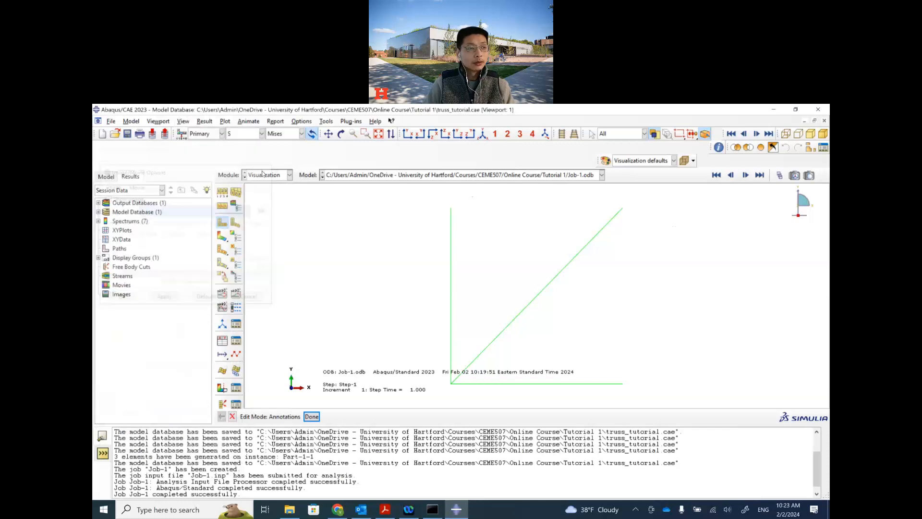
Review the view options and graphics options once more for element and node label settings.
click(153, 122)
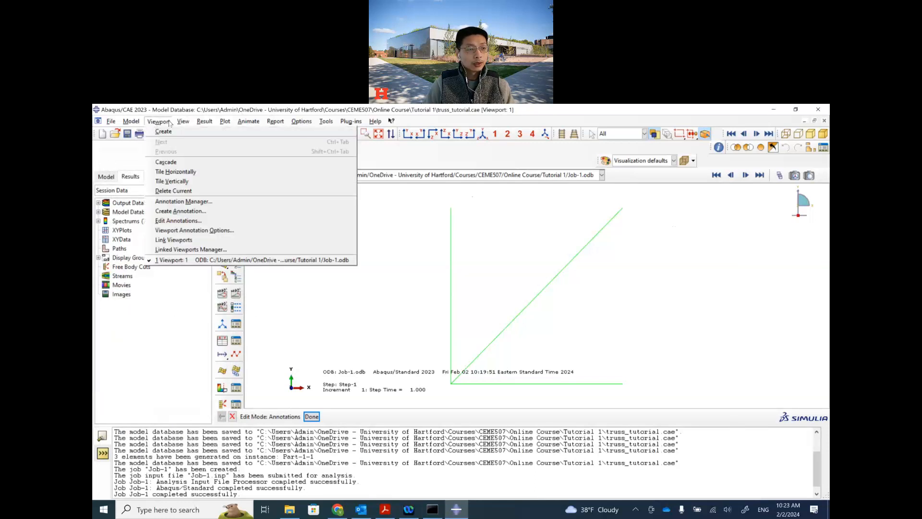
mouse_move(184, 124)
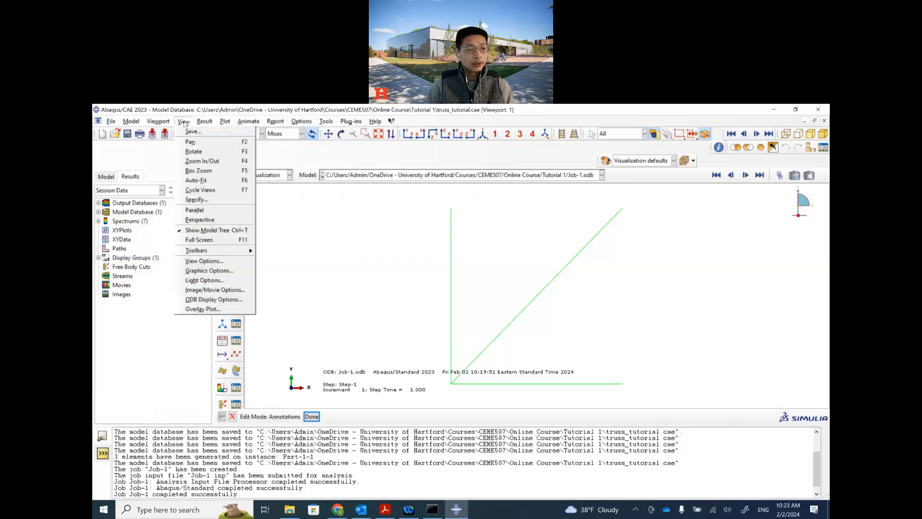
click(214, 265)
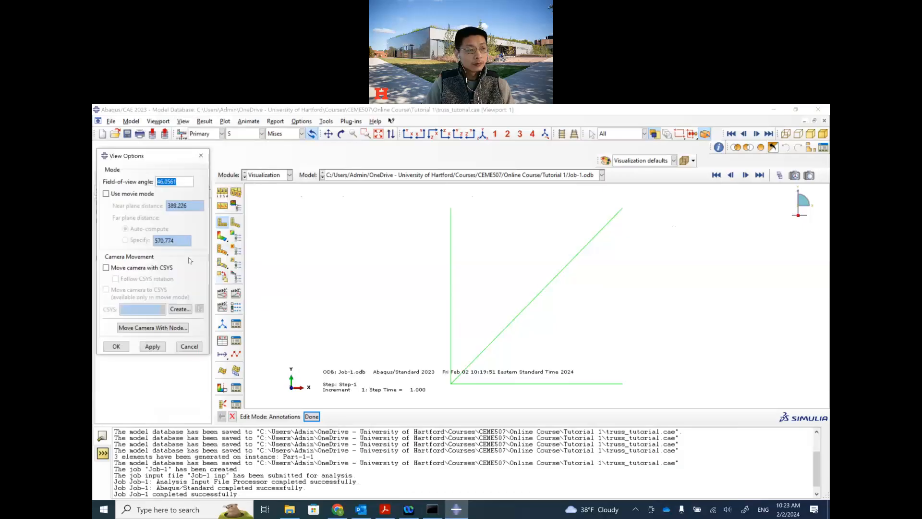
click(201, 155)
click(182, 121)
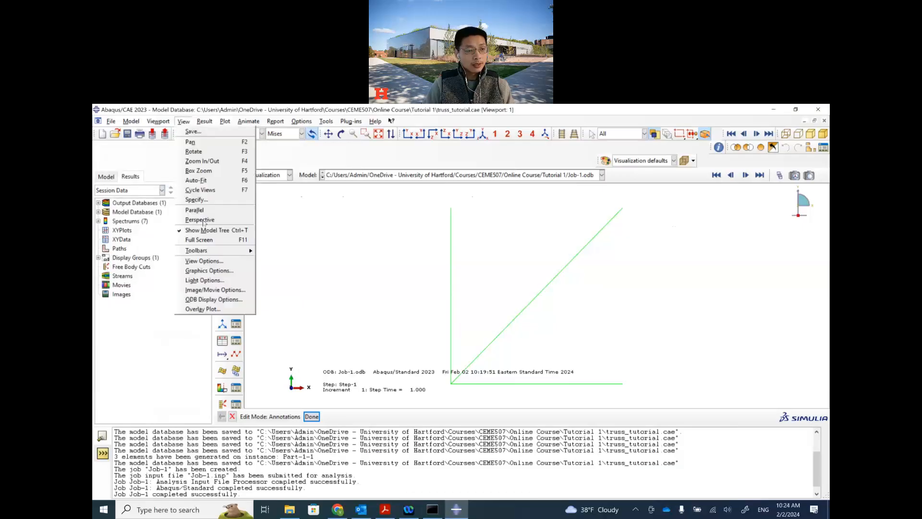
click(211, 269)
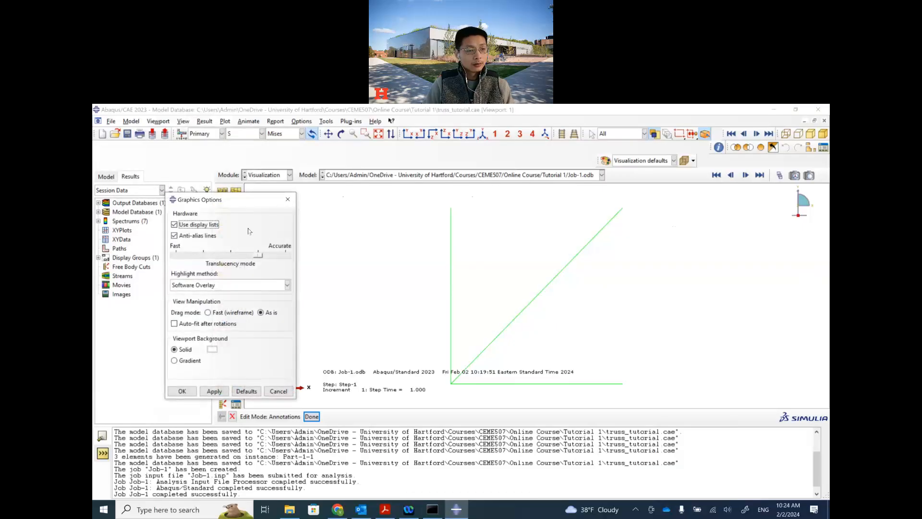
click(287, 199)
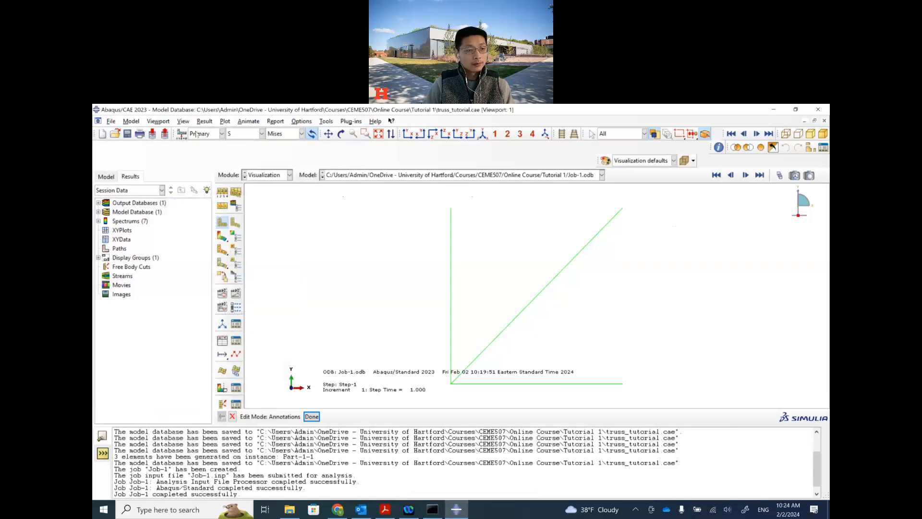
Review the light options, image/movie options and general ODB display options again for element and node label settings.
click(183, 121)
click(206, 280)
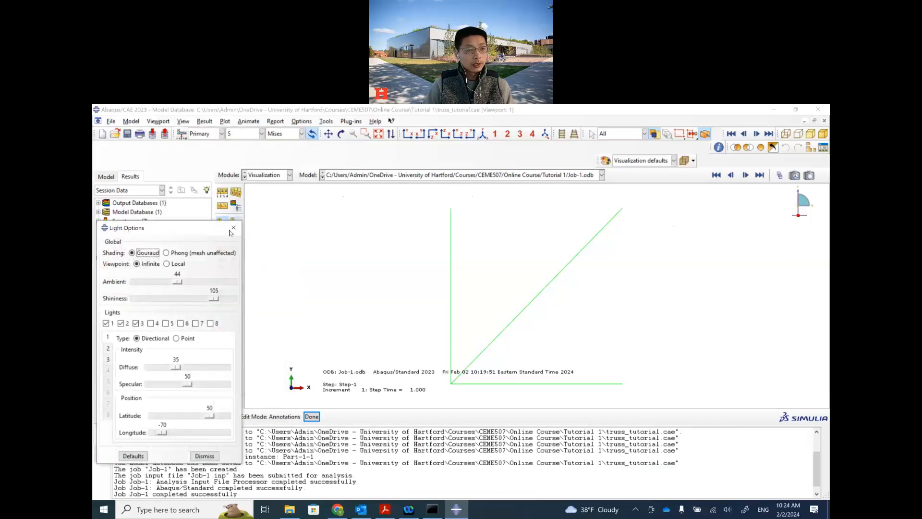
click(235, 223)
click(184, 122)
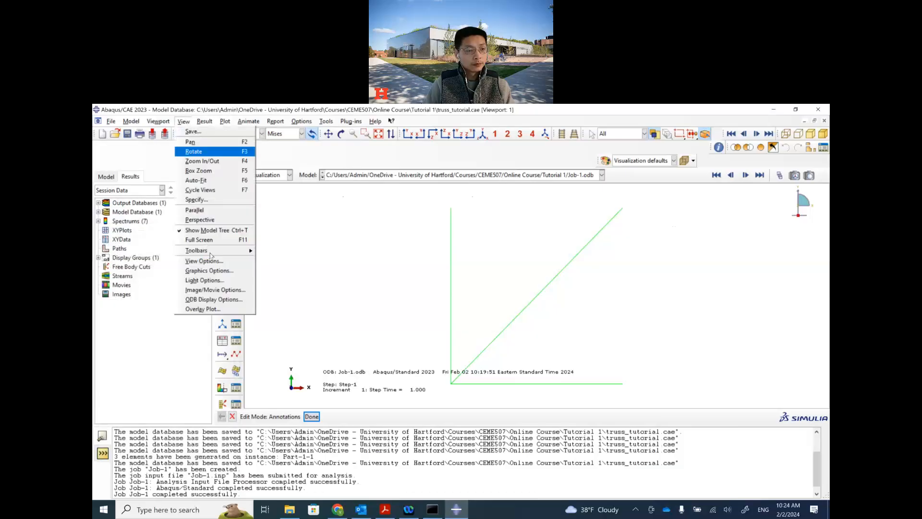
click(219, 290)
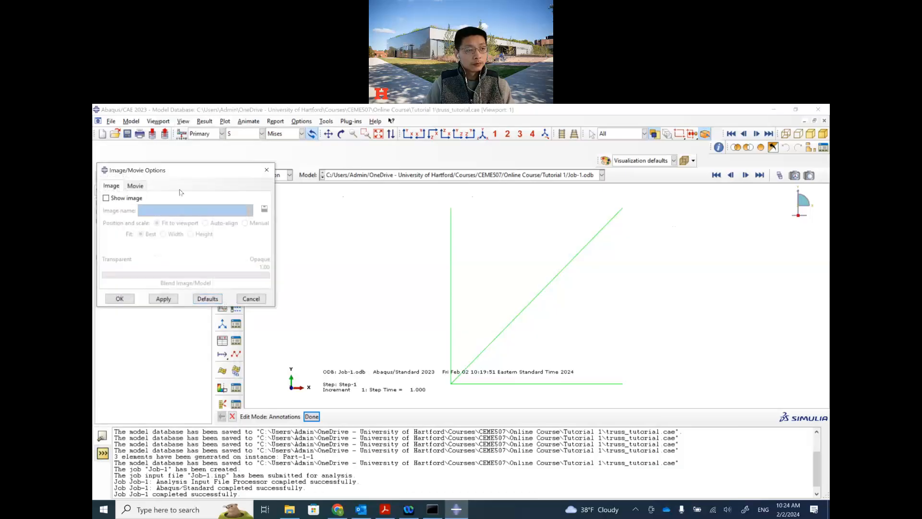
click(266, 170)
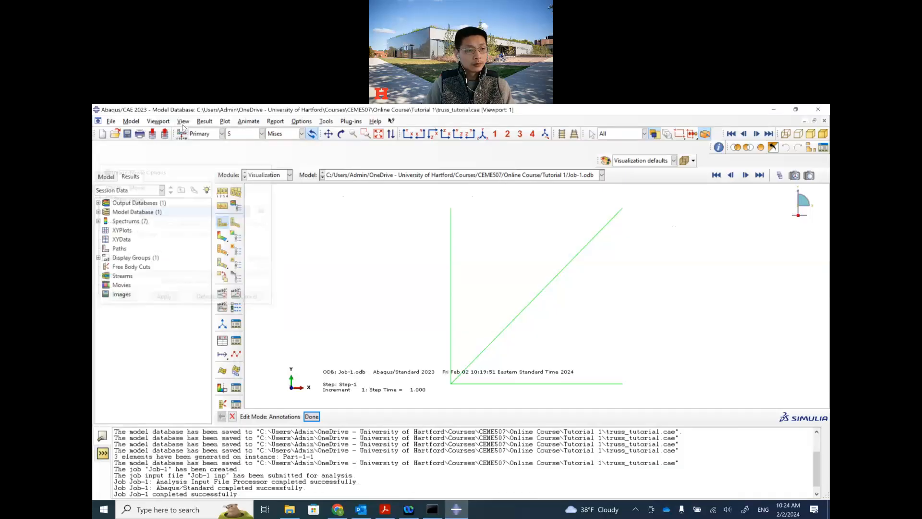
click(183, 121)
click(214, 299)
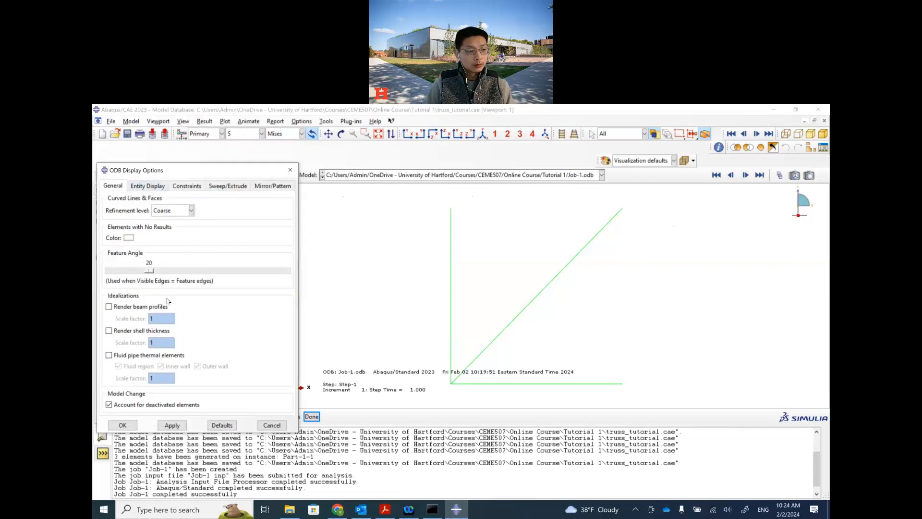
click(290, 170)
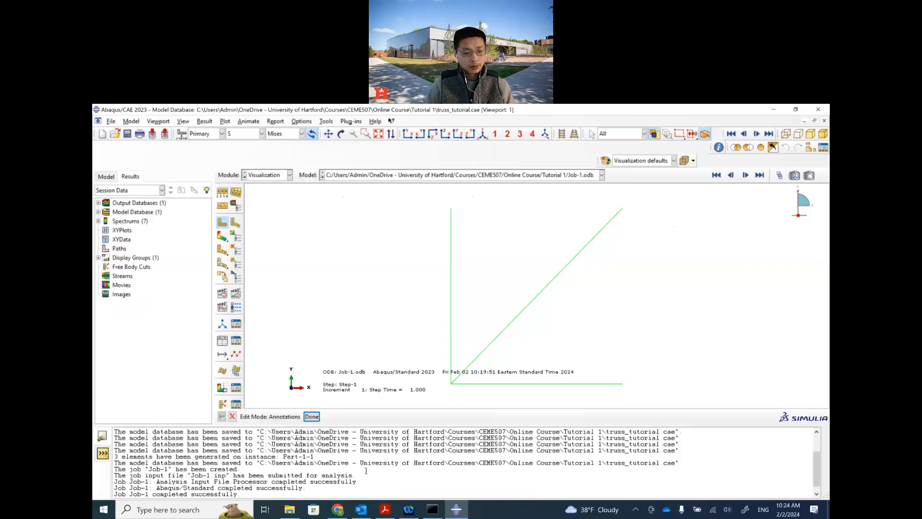
Recheck the tutorial PDF's label instruction and turn on element labels and node labels in Abaqus's common plot options.
click(383, 508)
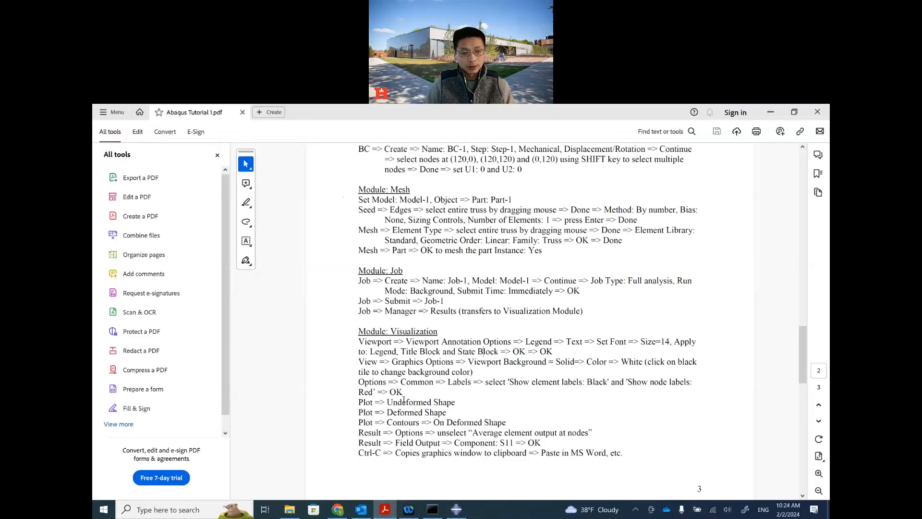
click(456, 509)
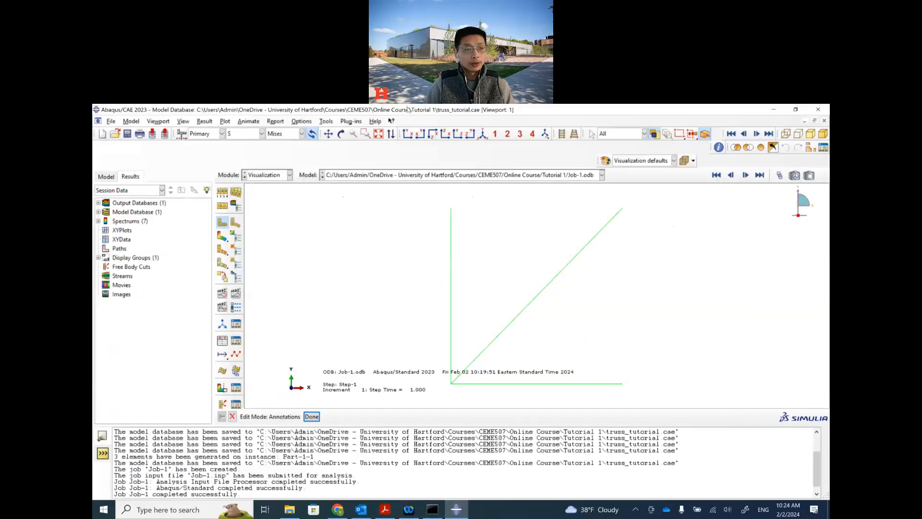
click(222, 192)
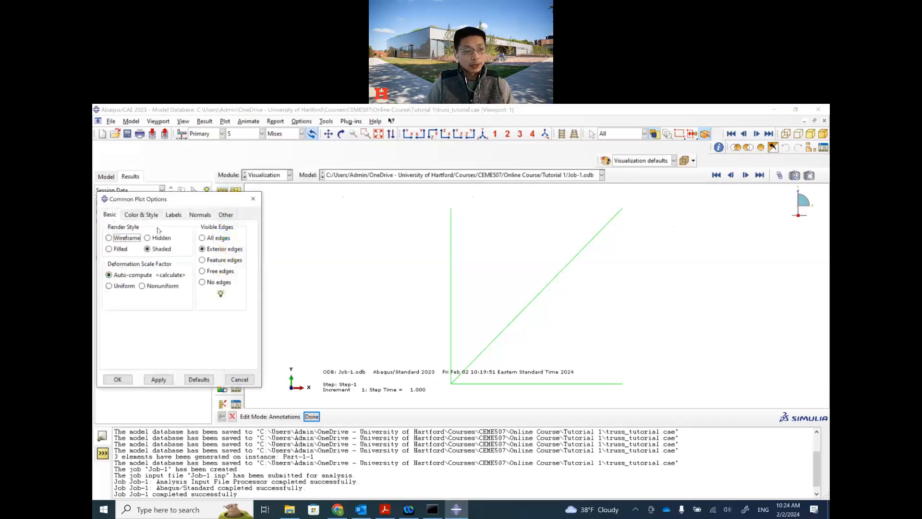
click(173, 214)
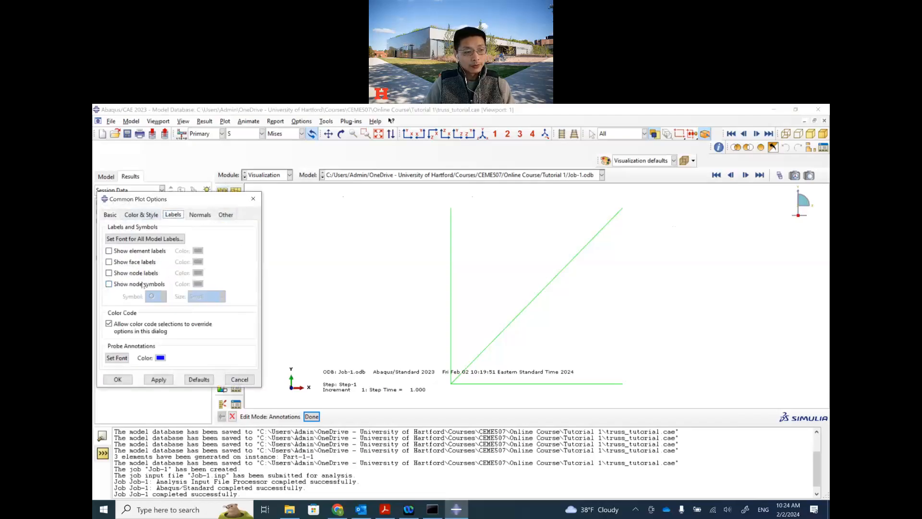
click(124, 252)
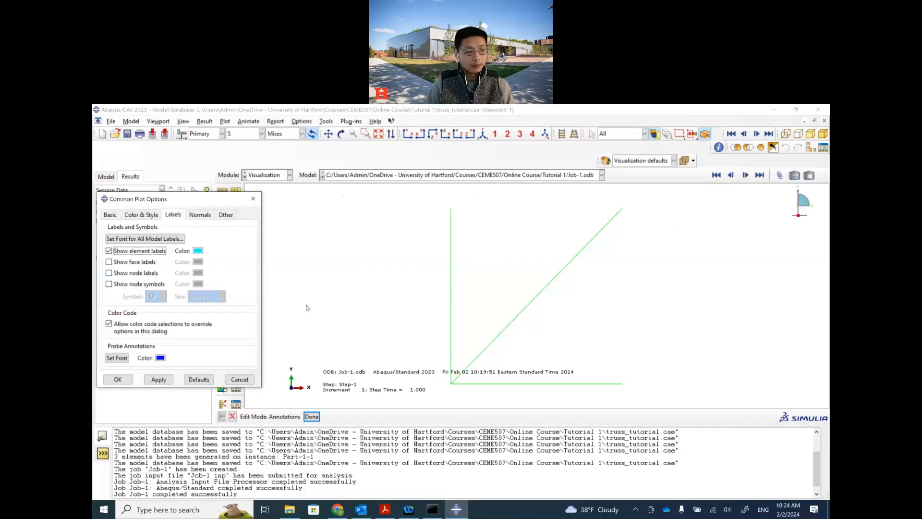
click(138, 275)
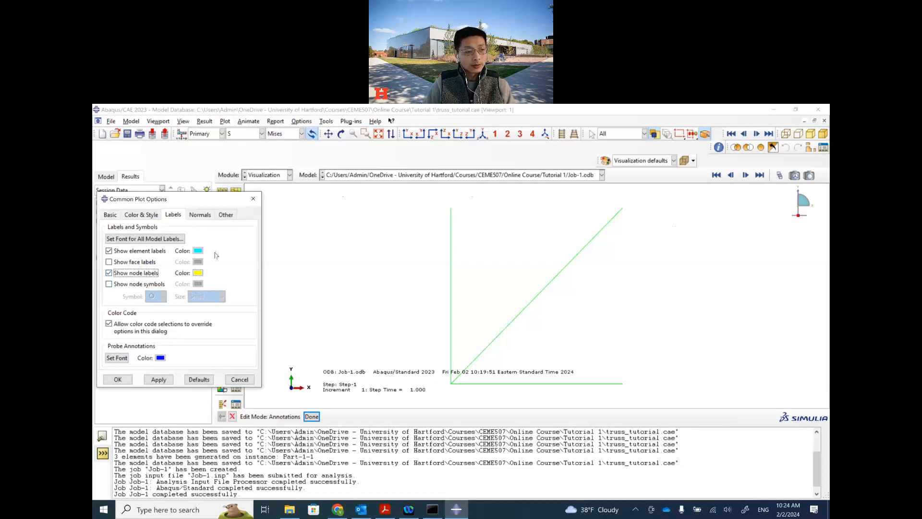
click(158, 380)
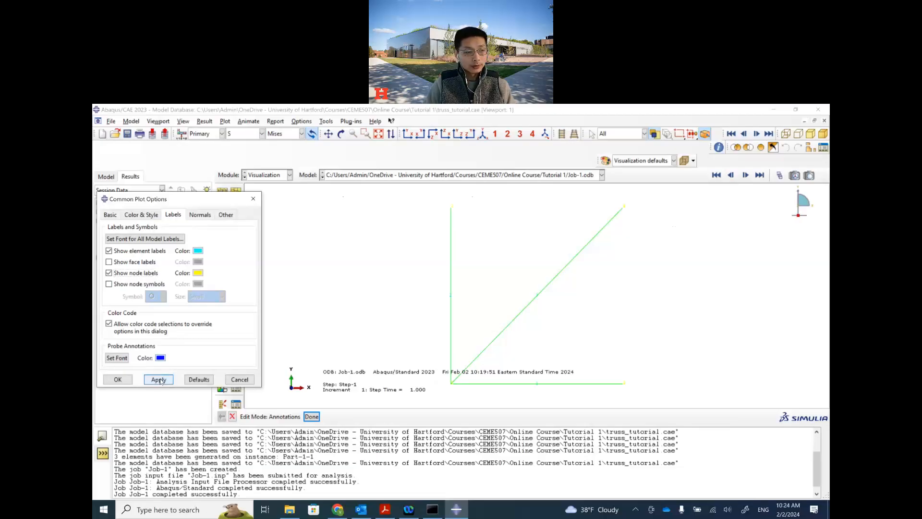
Set the node label color to black and apply it to the truss plot.
click(198, 272)
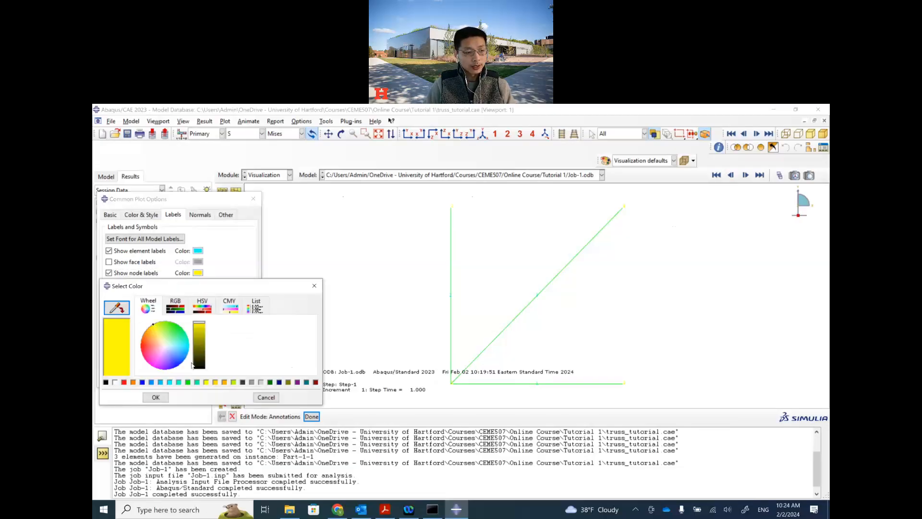
click(106, 383)
click(156, 398)
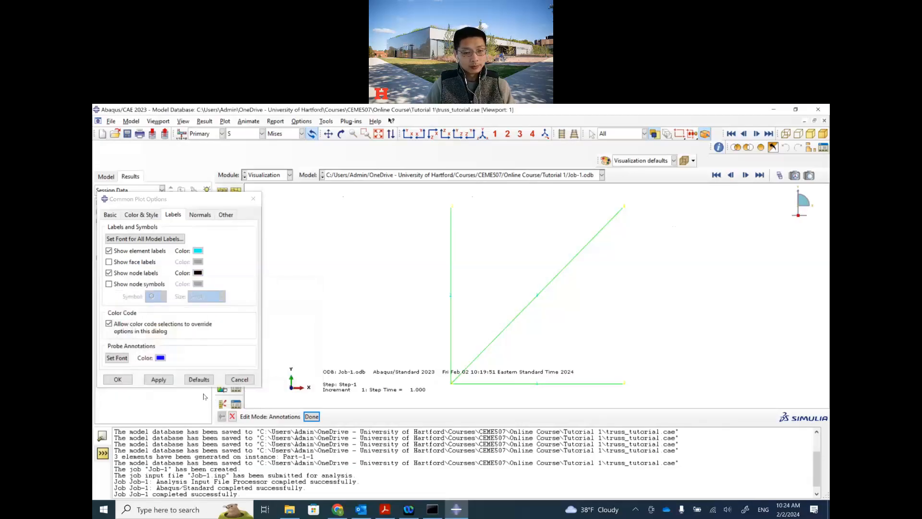
click(161, 381)
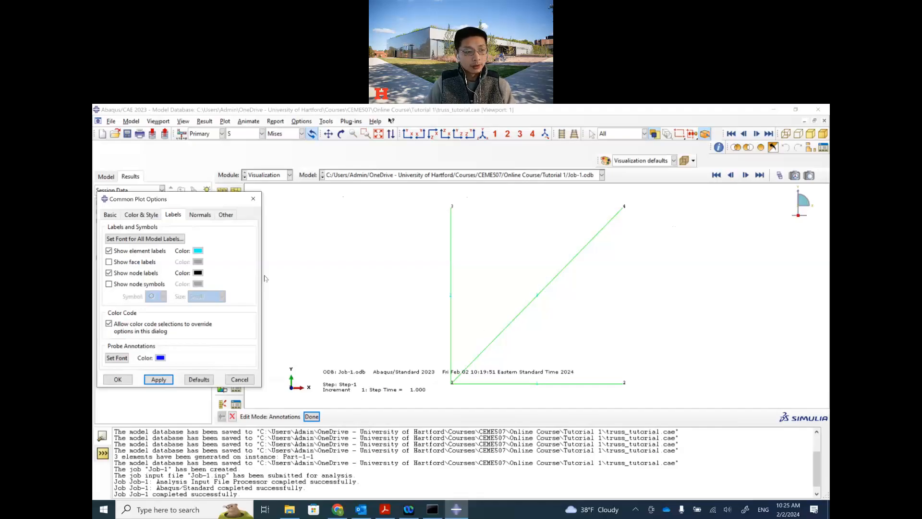
Set the element label color to black, apply it and close the common plot options.
click(198, 251)
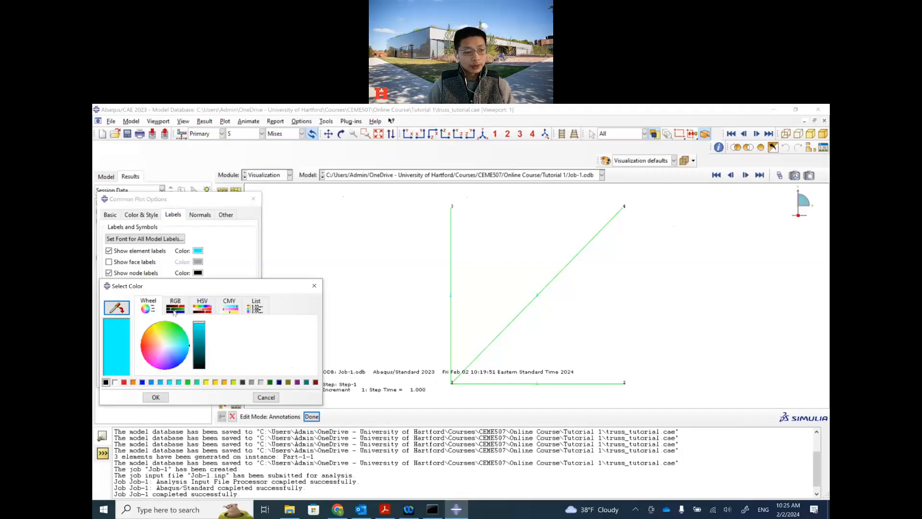
click(106, 383)
click(156, 397)
click(158, 380)
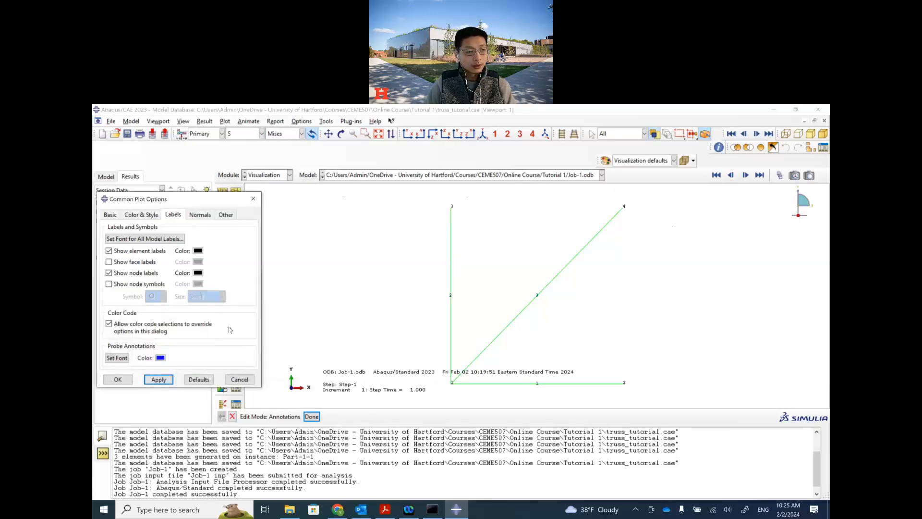
click(127, 382)
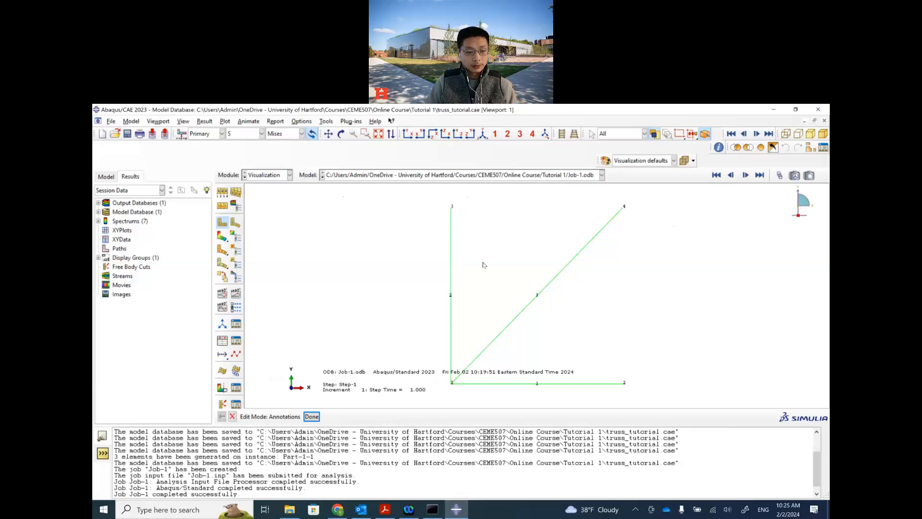
Review the label and plot instructions in the tutorial PDF and set the node label color to red in Abaqus's common plot options.
click(385, 509)
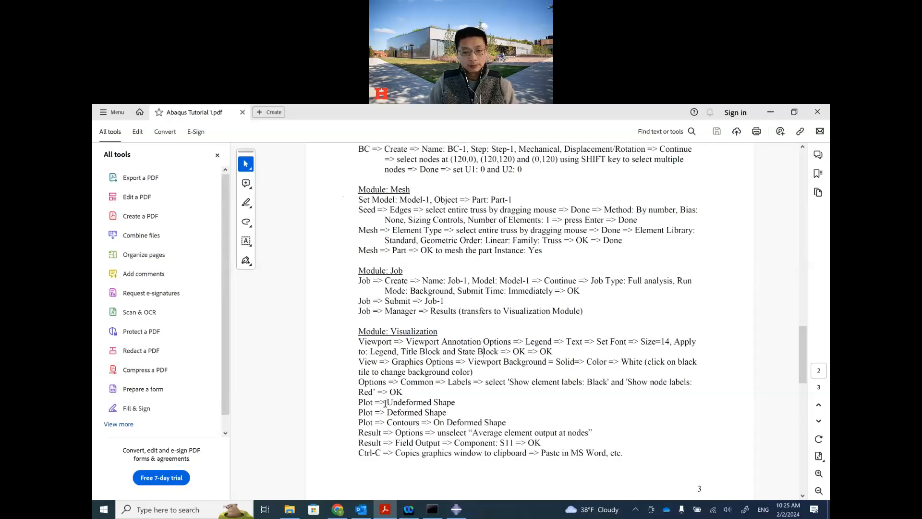
drag(385, 403, 413, 403)
click(559, 413)
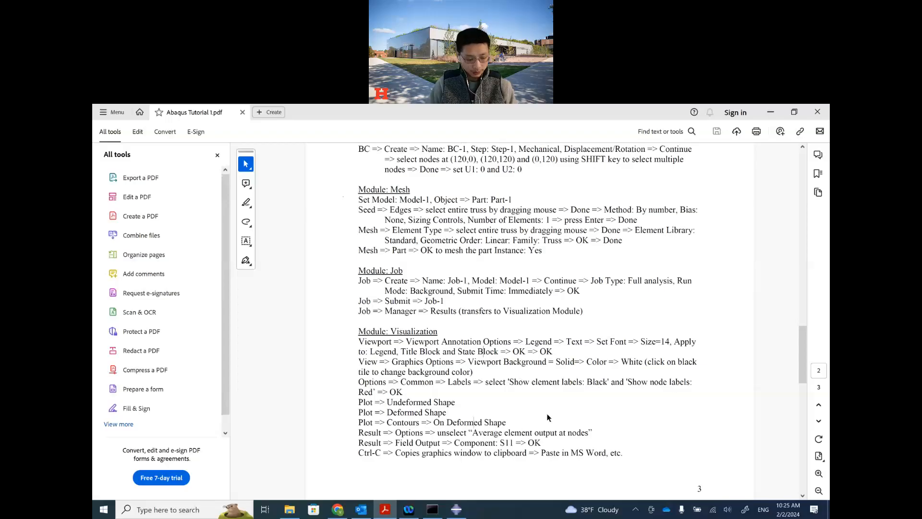
click(457, 509)
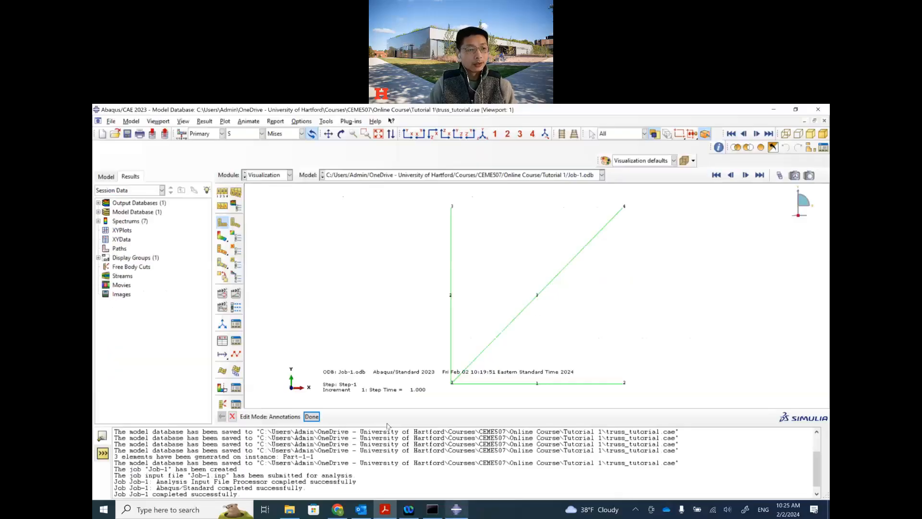
click(223, 195)
click(174, 214)
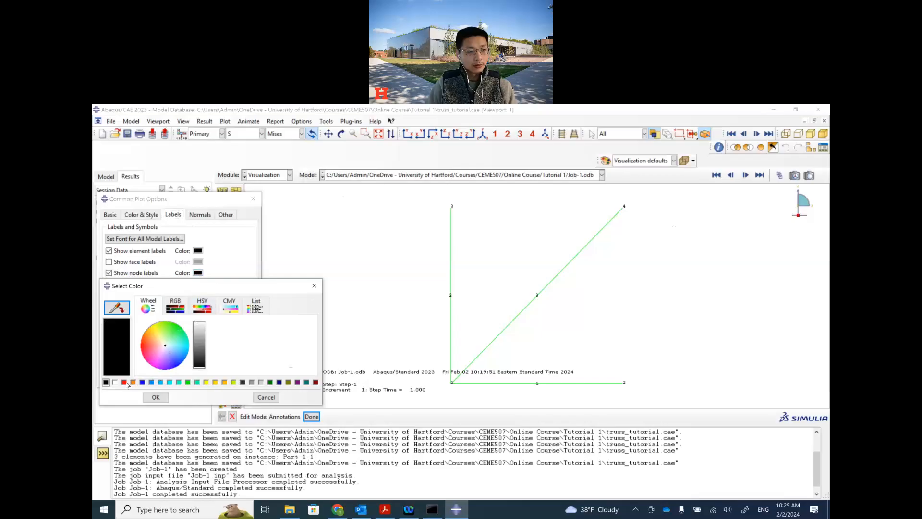
click(124, 382)
click(155, 396)
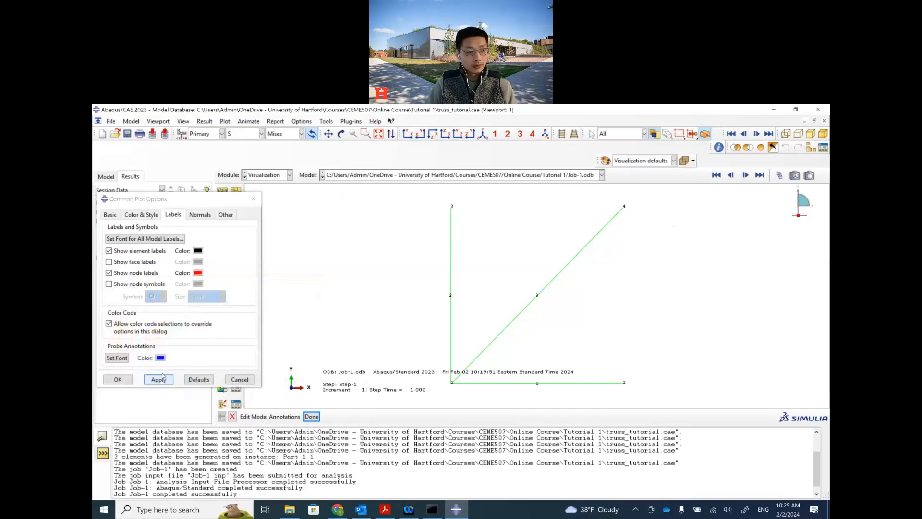
click(118, 379)
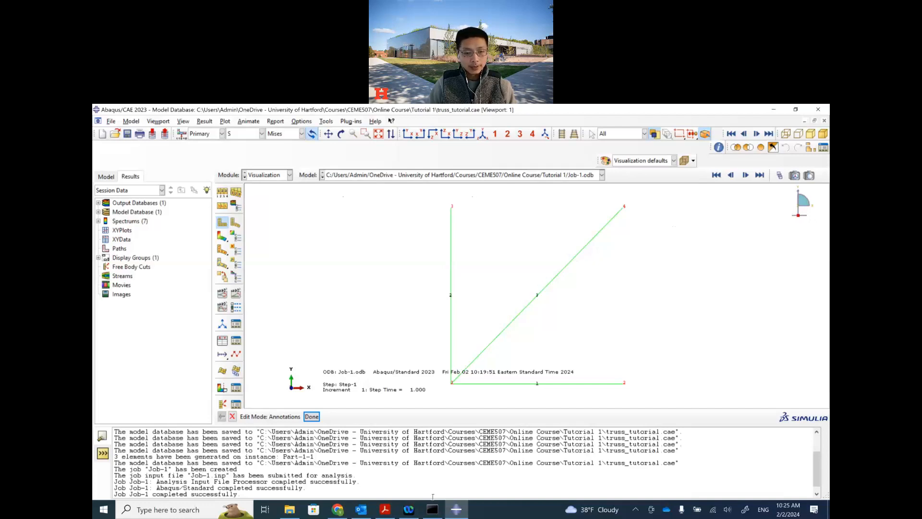
Check the plot instructions in the tutorial PDF and plot the truss's deformed shape in Abaqus.
click(384, 509)
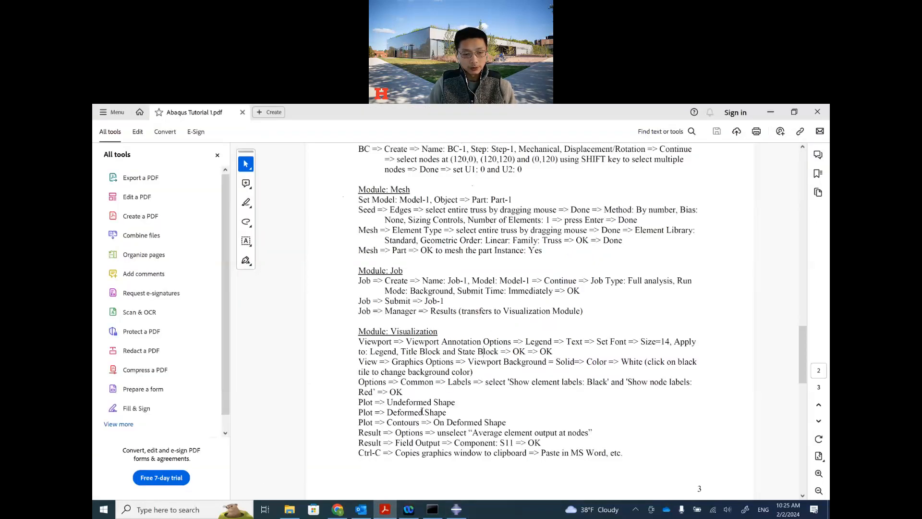
click(456, 509)
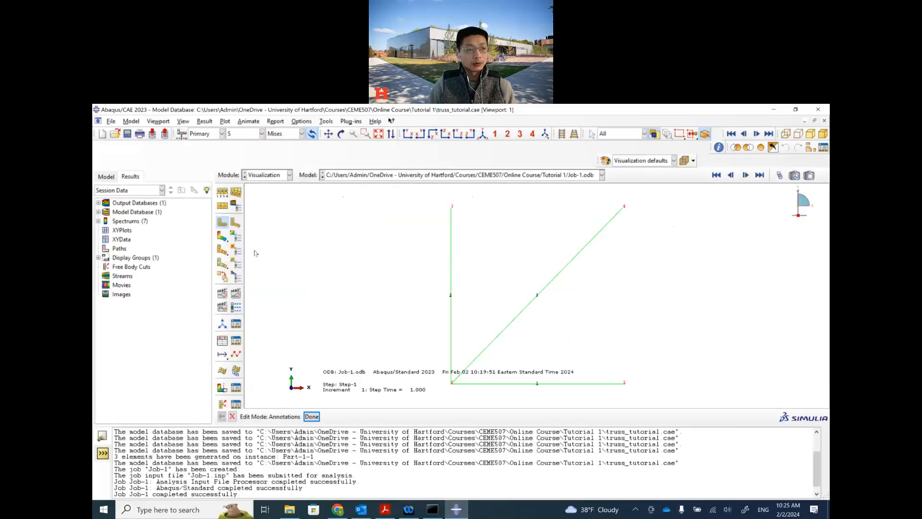
click(226, 121)
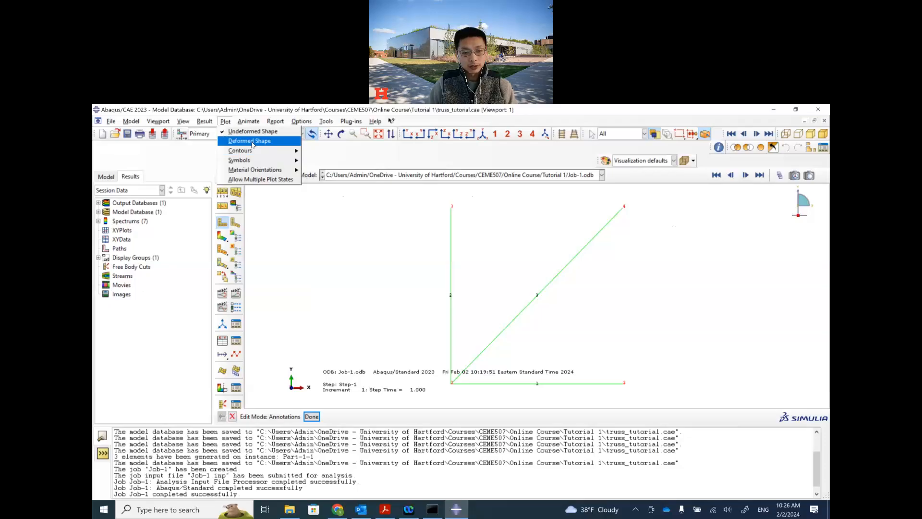
click(252, 142)
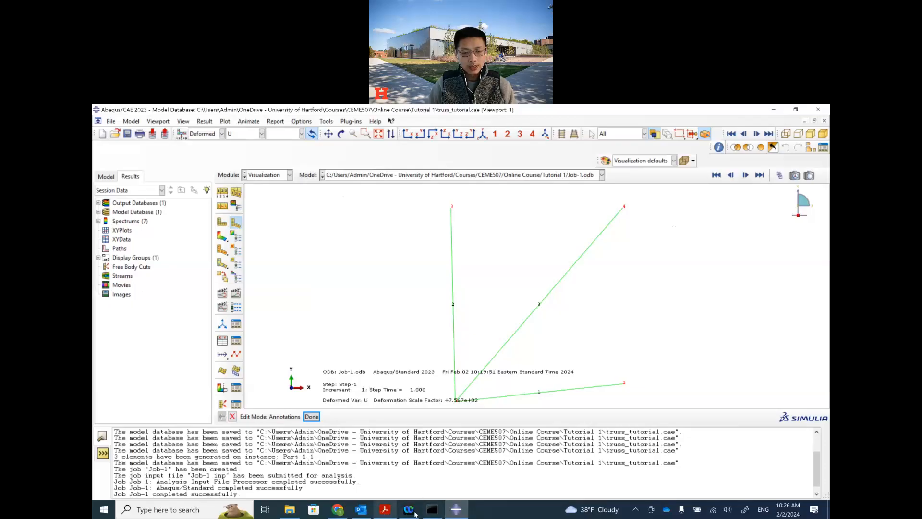
Read the tutorial PDF's visualization instructions on contours on the deformed shape, element output averaging and field output component S11.
click(385, 510)
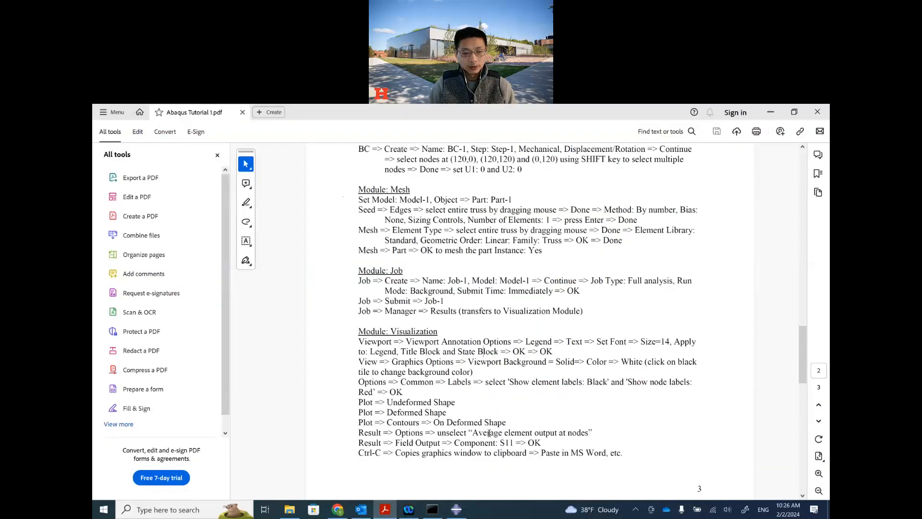
scroll(486, 431, down, 1)
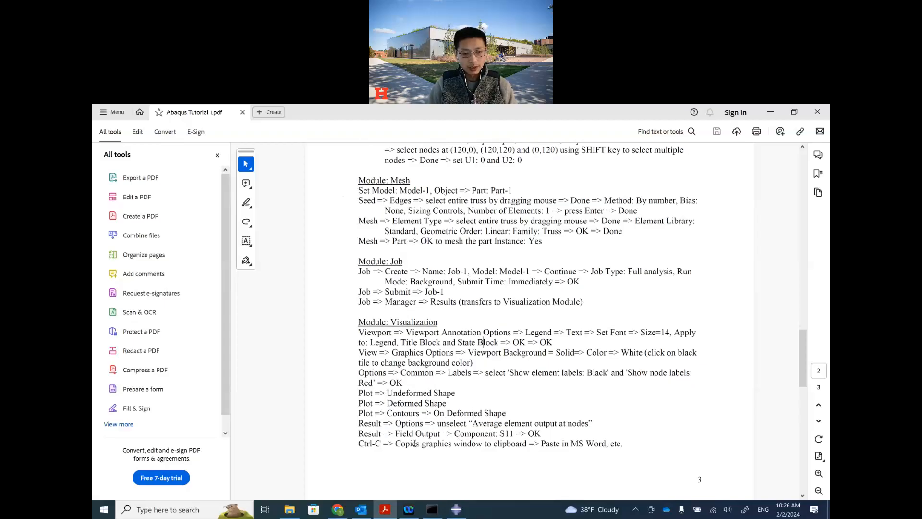
drag(359, 413, 541, 434)
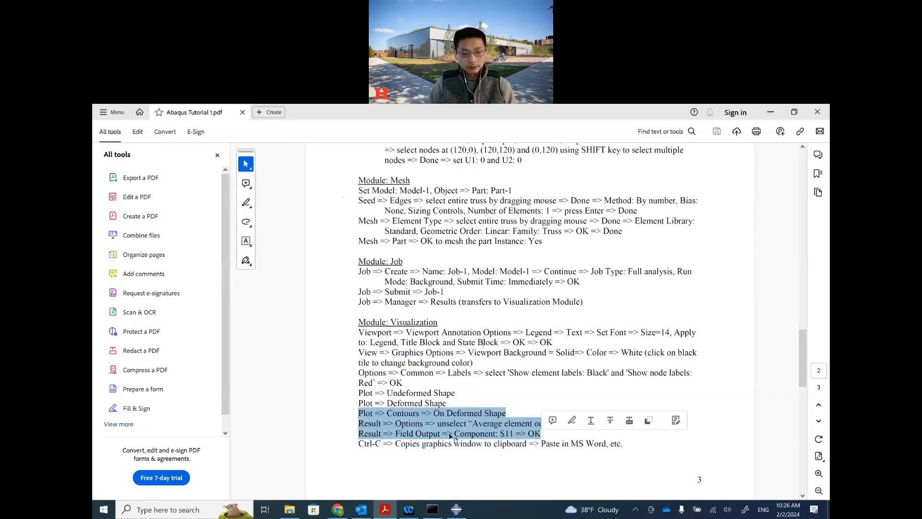
click(503, 437)
drag(547, 445, 417, 435)
click(532, 433)
triple_click(480, 434)
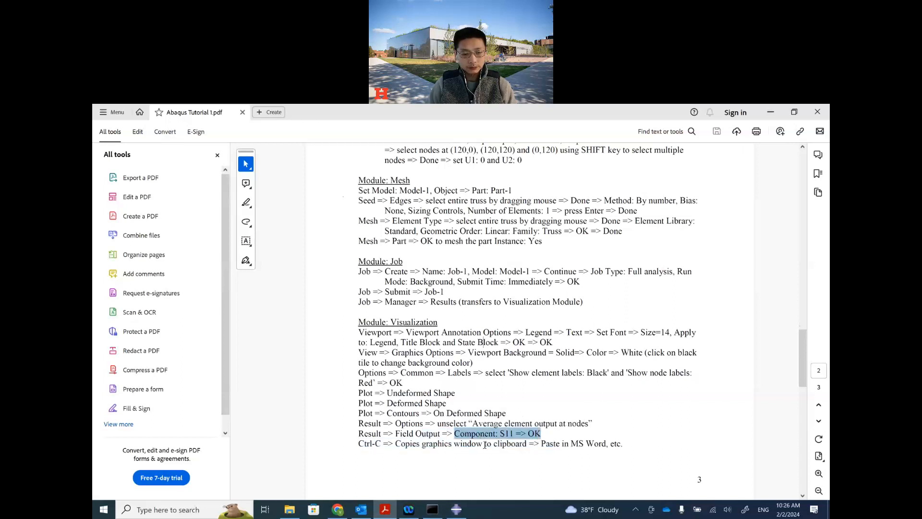
click(458, 460)
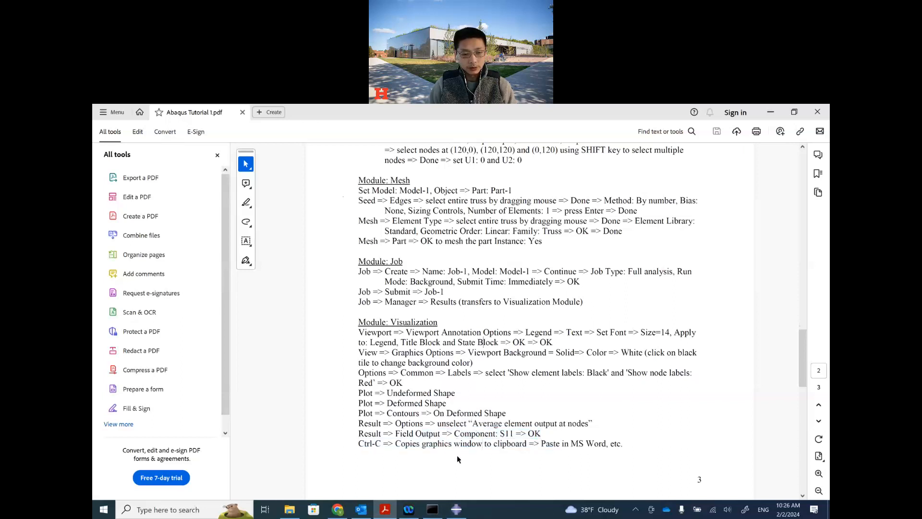
Return to Abaqus and plot the contours on the truss's deformed shape.
click(454, 511)
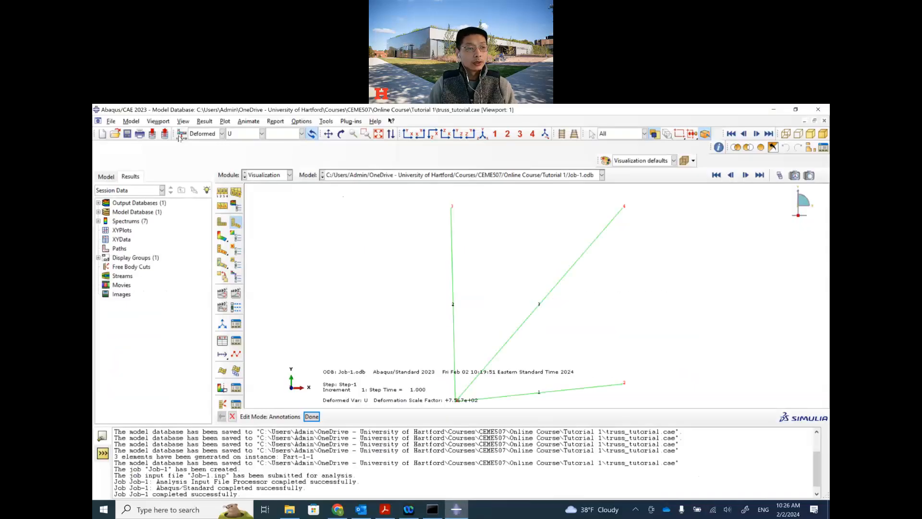
click(225, 121)
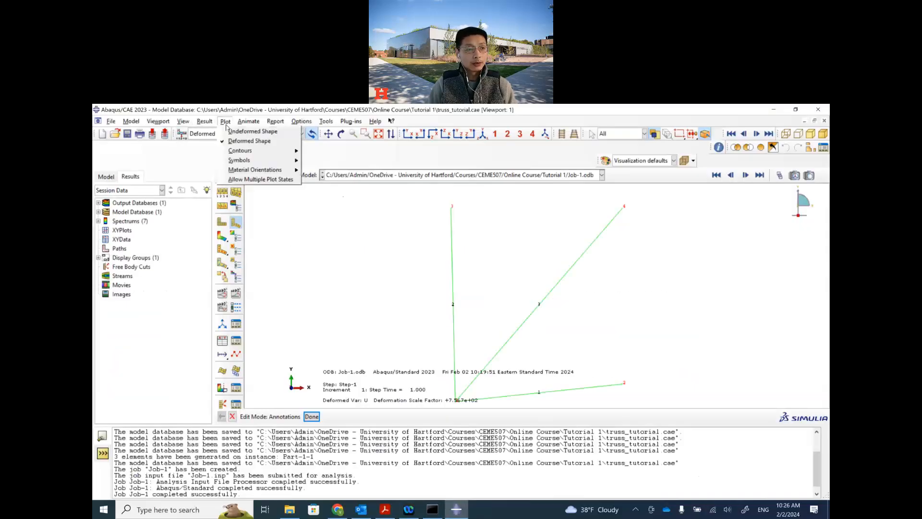
mouse_move(262, 152)
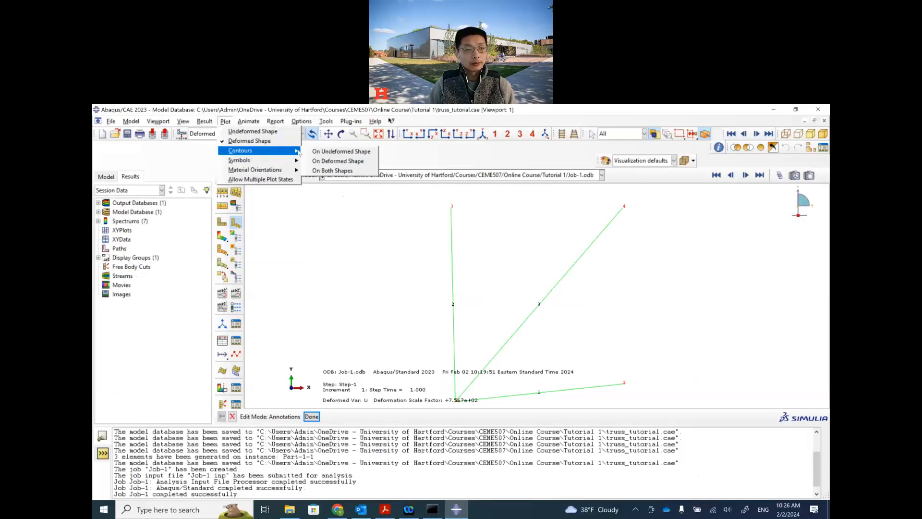
click(347, 163)
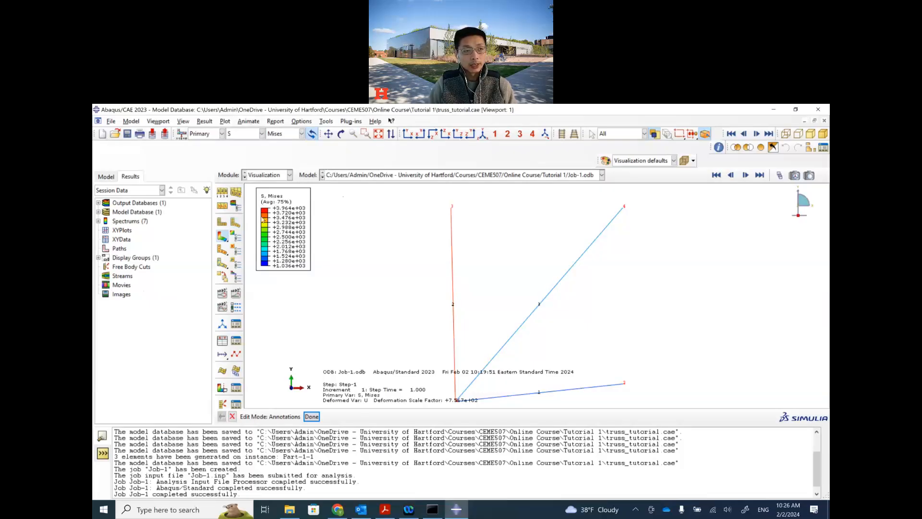
click(204, 121)
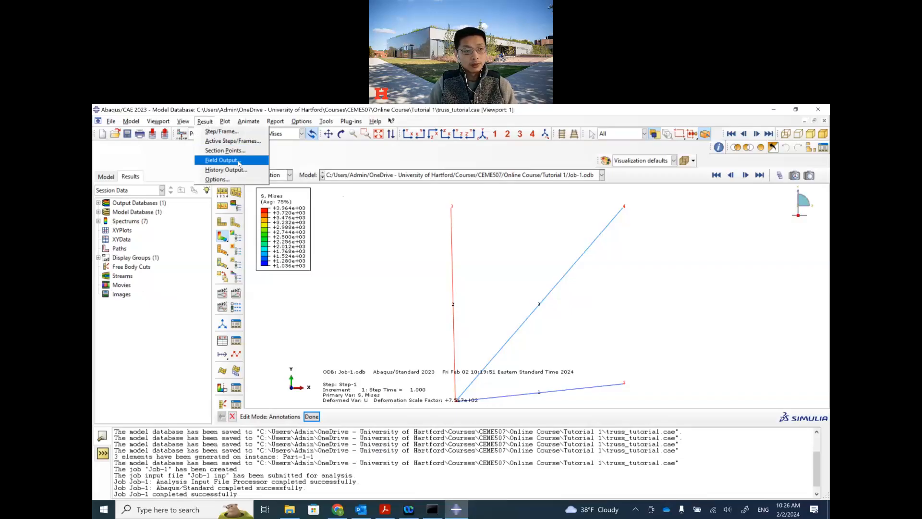
click(222, 160)
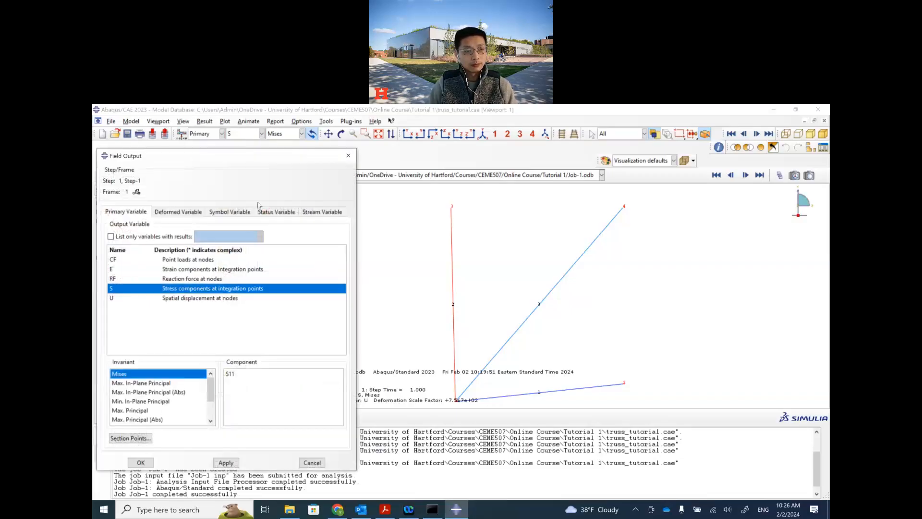
click(348, 158)
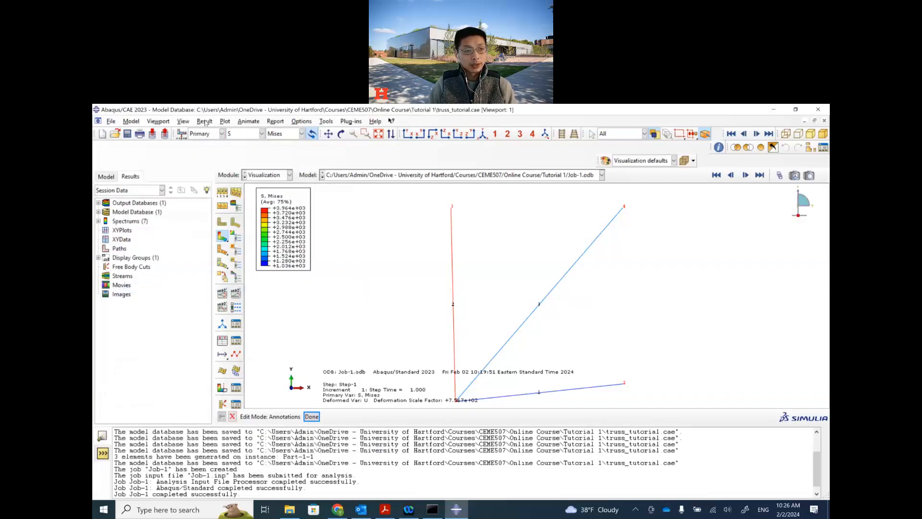
Turn off averaging of element output at nodes in the result options.
click(205, 122)
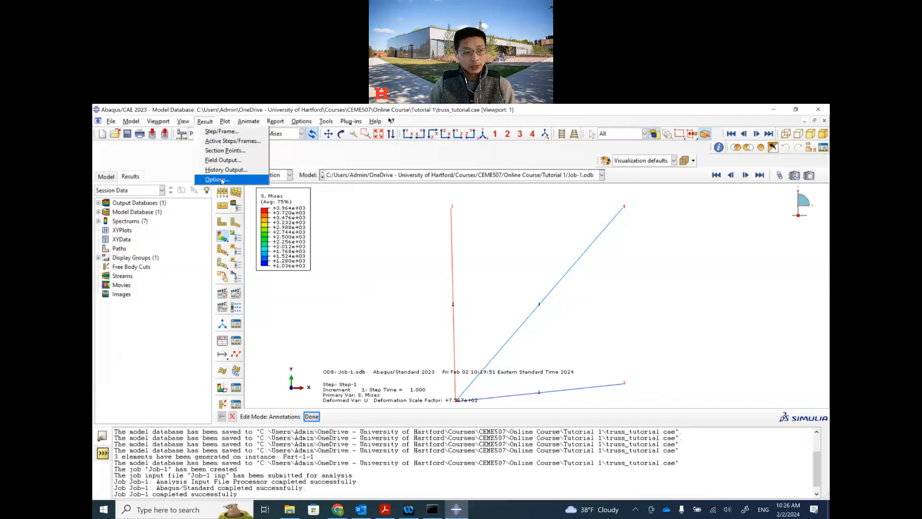
click(222, 180)
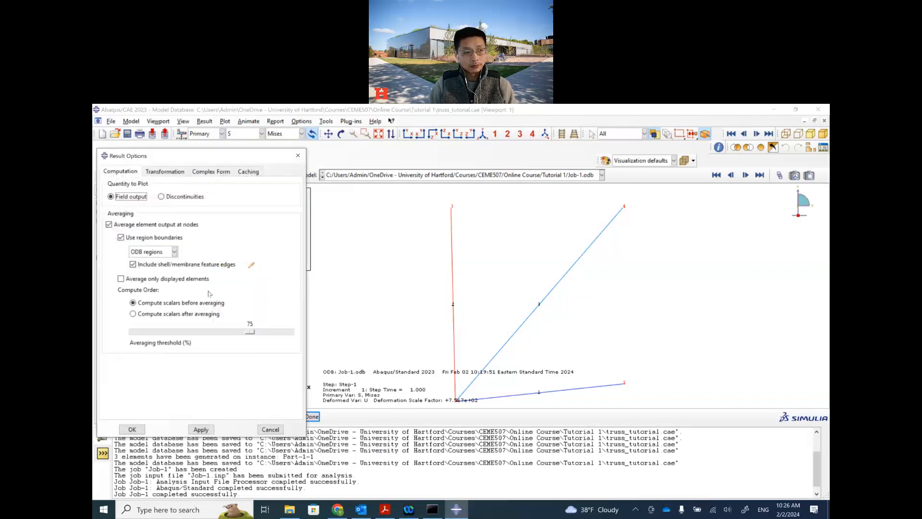
click(134, 225)
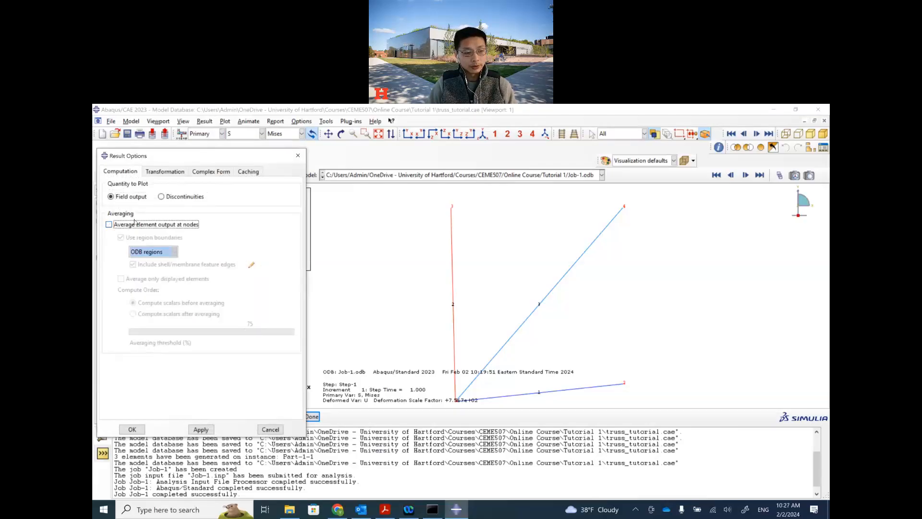
click(209, 429)
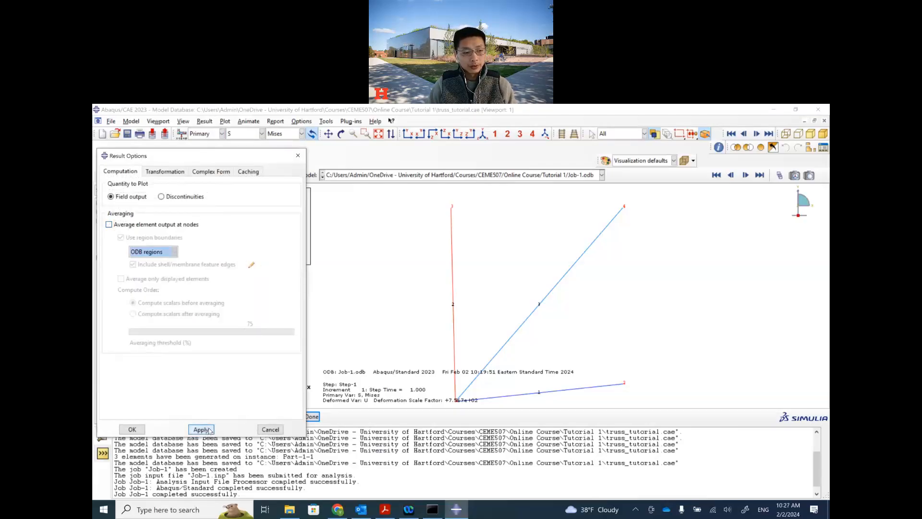
click(140, 431)
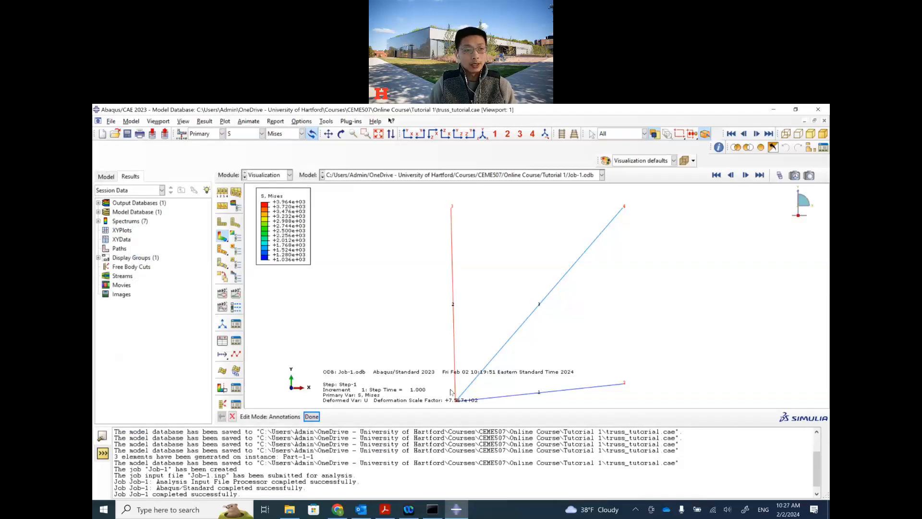
Set the plotted stress component to S11 and finish the annotation edit mode.
click(285, 136)
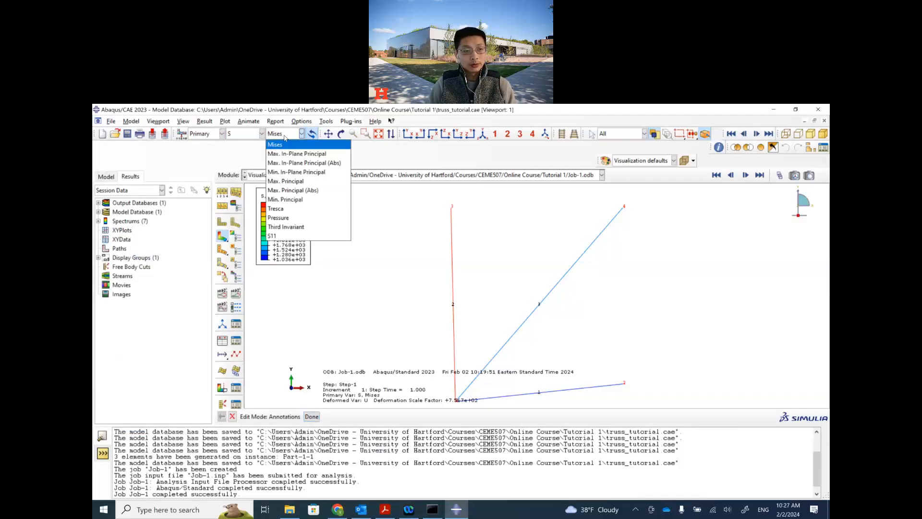
click(276, 237)
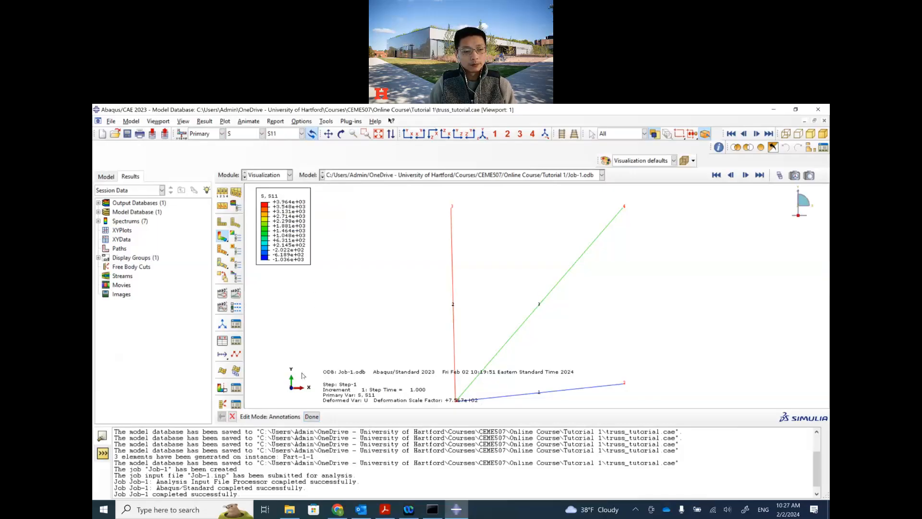
click(312, 417)
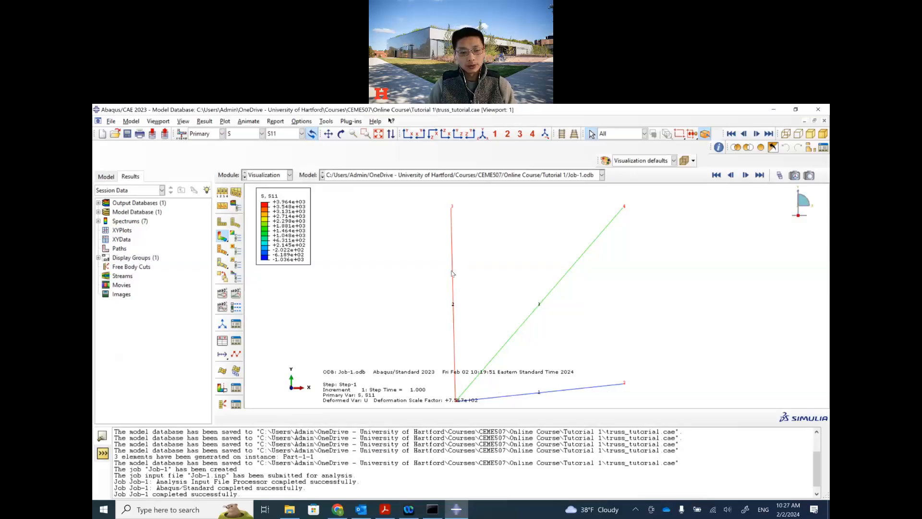
Check the tutorial PDF's instruction on copying the graphics window to the clipboard, and return to Abaqus.
click(390, 509)
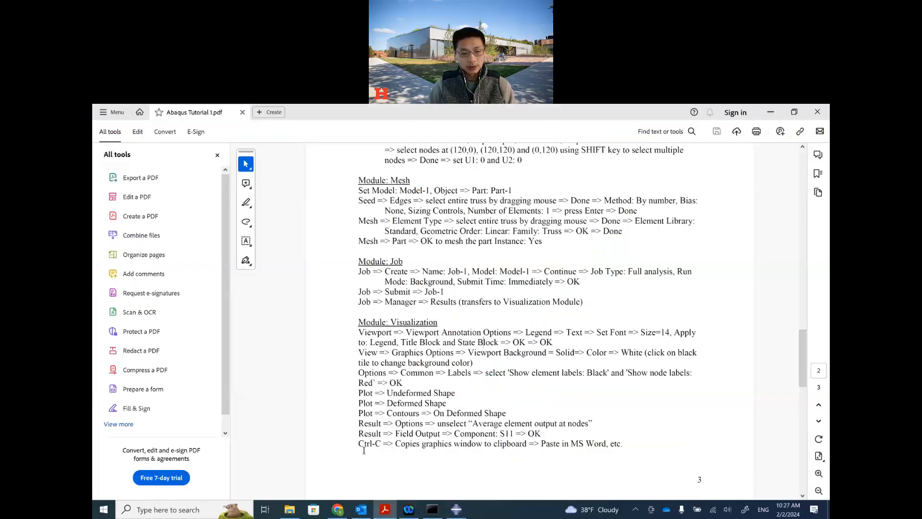
drag(361, 444, 537, 451)
click(535, 481)
click(454, 508)
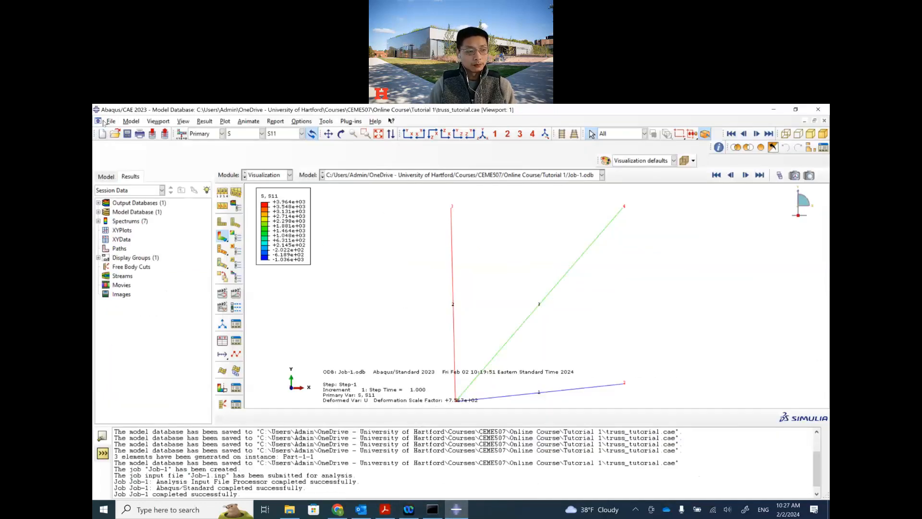
Print the viewport to a color PNG file named Axial_Stress in the Tutorial 1 folder.
click(111, 121)
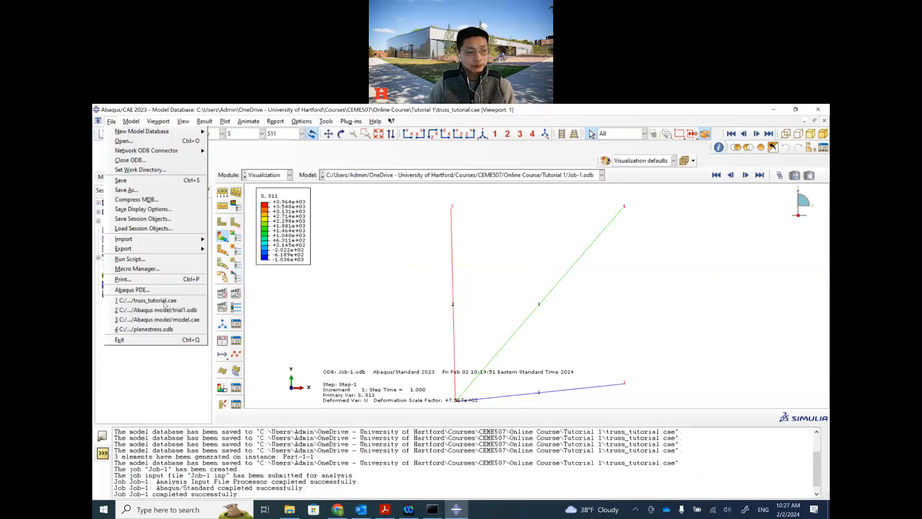
click(146, 283)
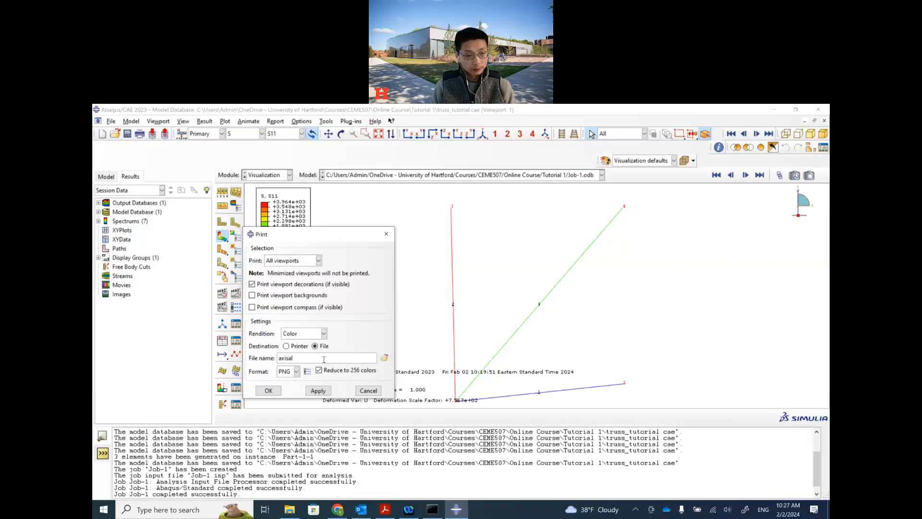
key(BackSpace)
key(BackSpace)
text(Ax)
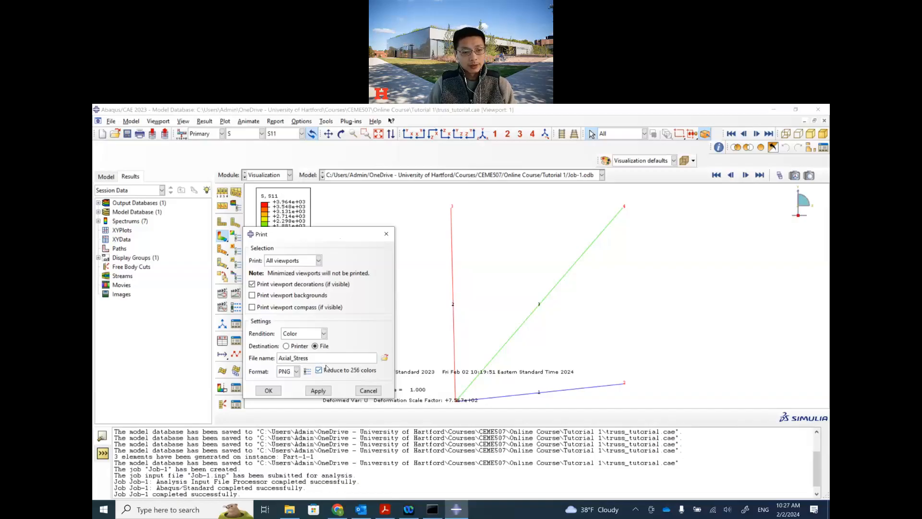
click(384, 359)
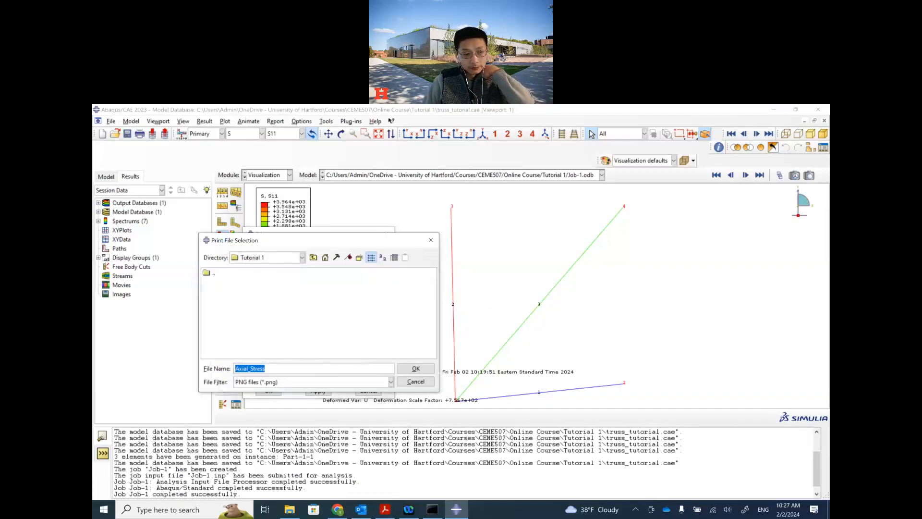
click(425, 372)
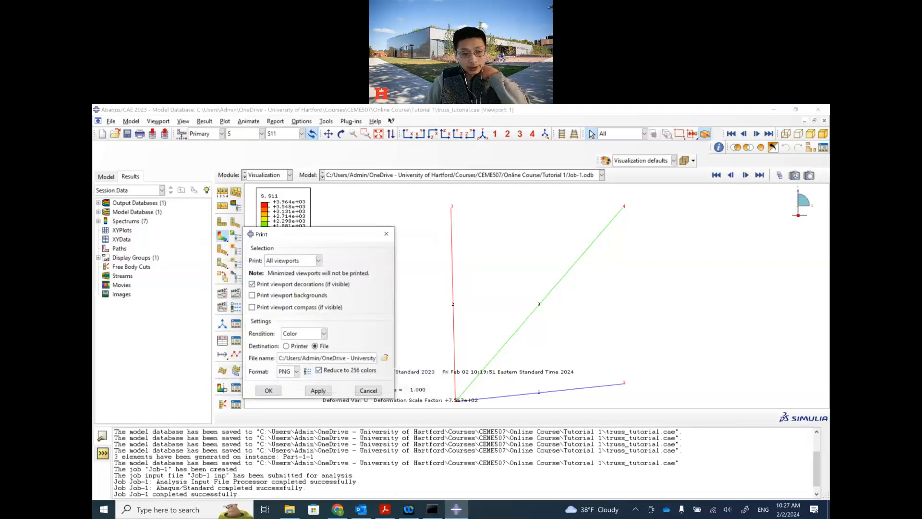
click(269, 390)
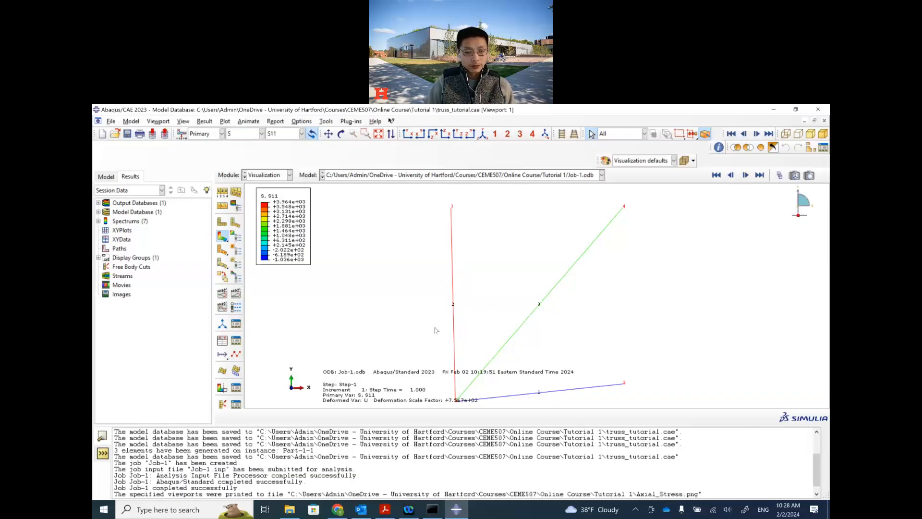
Read the tutorial PDF's instructions on field output reports for displacements and stresses, and return to Abaqus.
key(alt+Tab)
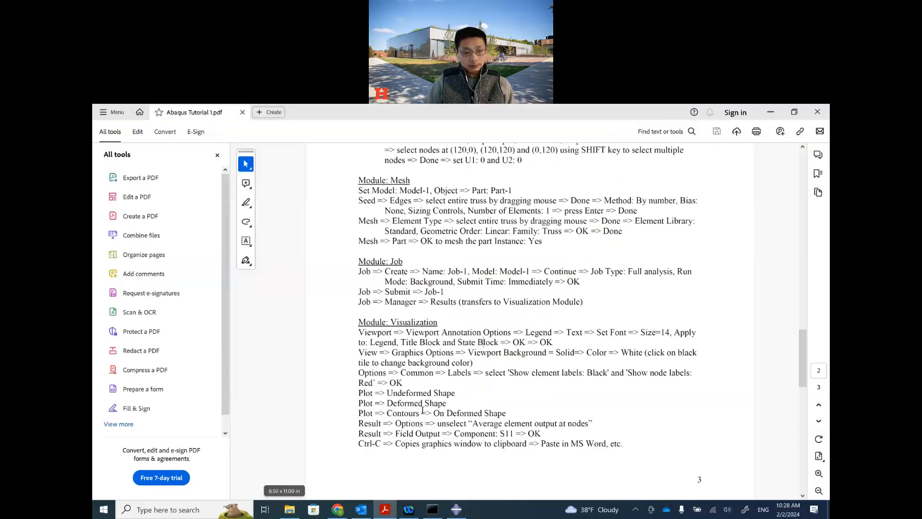
scroll(427, 413, down, 1)
scroll(427, 413, down, 5)
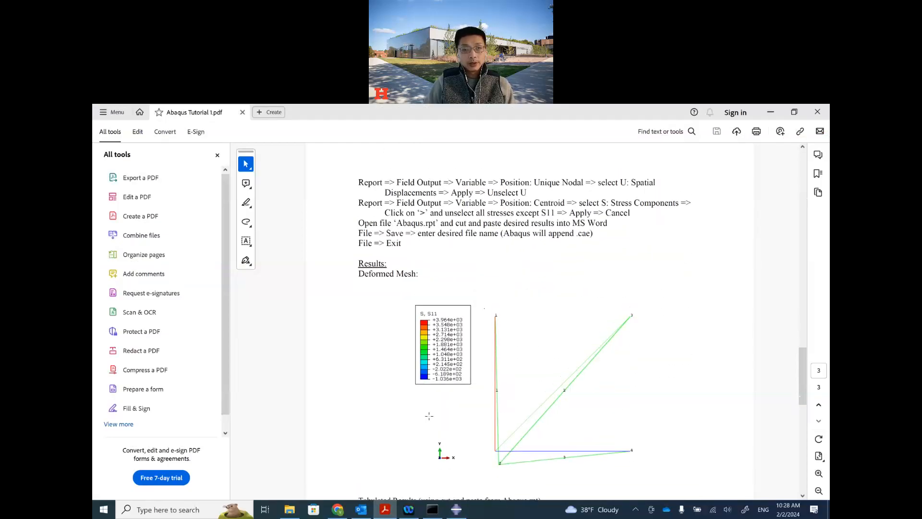
scroll(408, 245, up, 1)
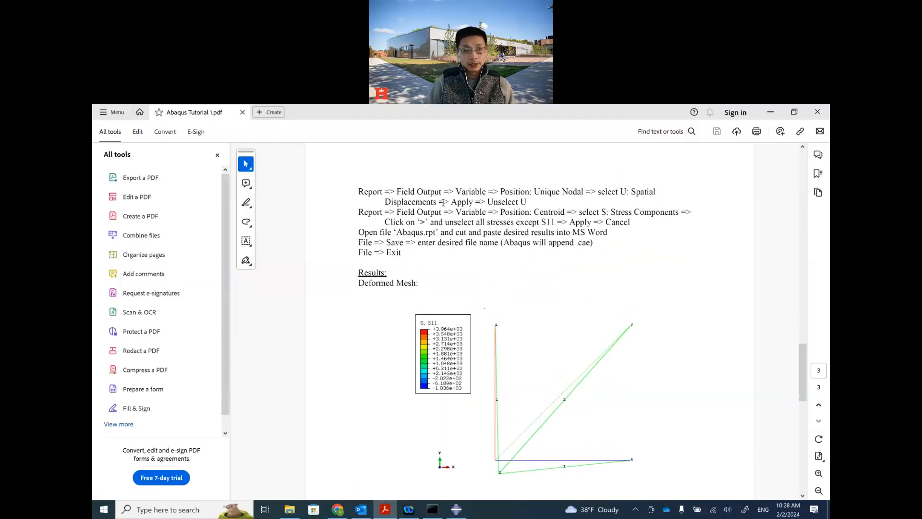
click(455, 510)
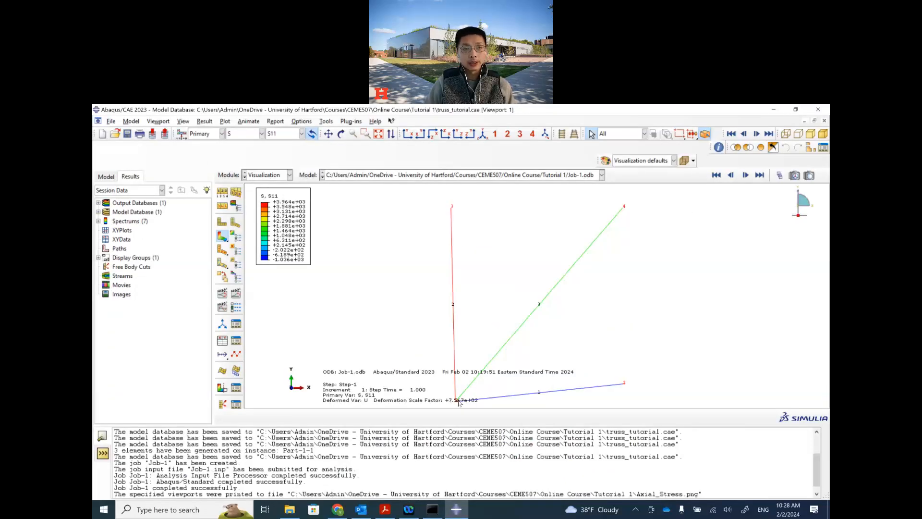
Restore the Abaqus window to a smaller size and place it over the tutorial PDF.
click(294, 111)
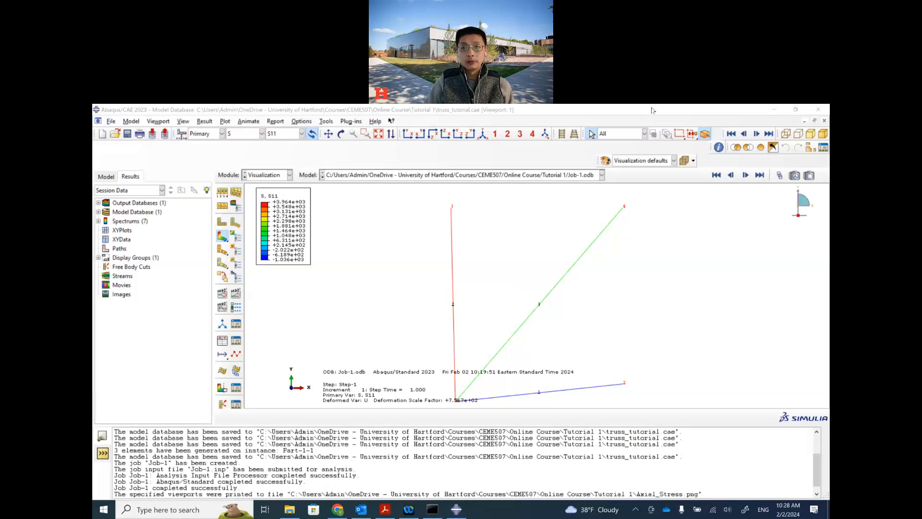
double_click(223, 111)
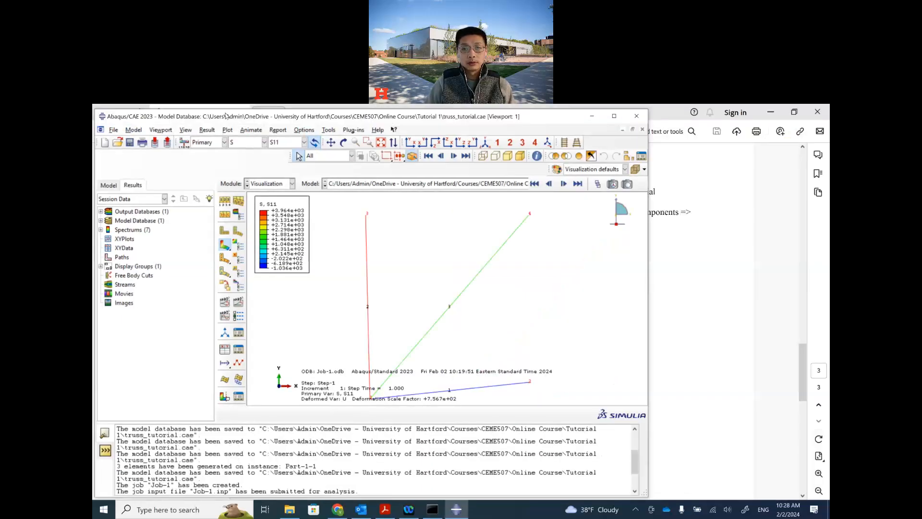
drag(227, 116, 255, 135)
click(644, 136)
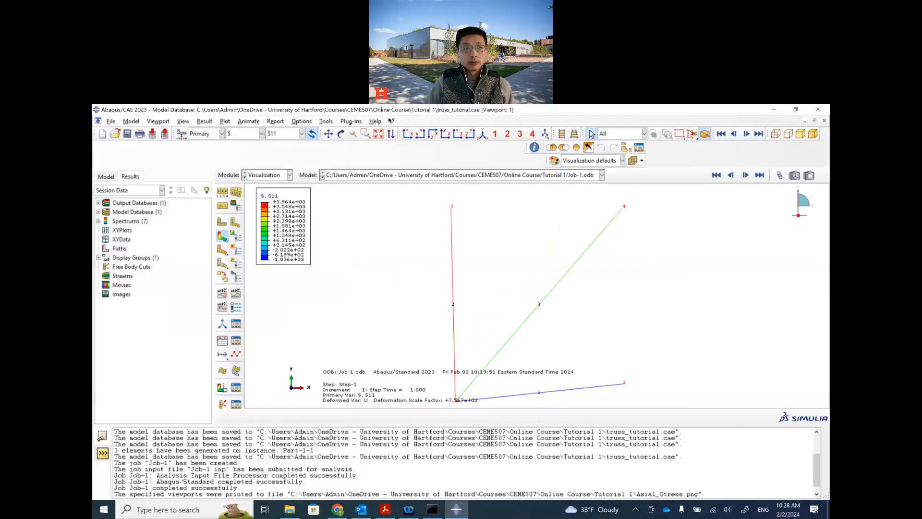
double_click(220, 112)
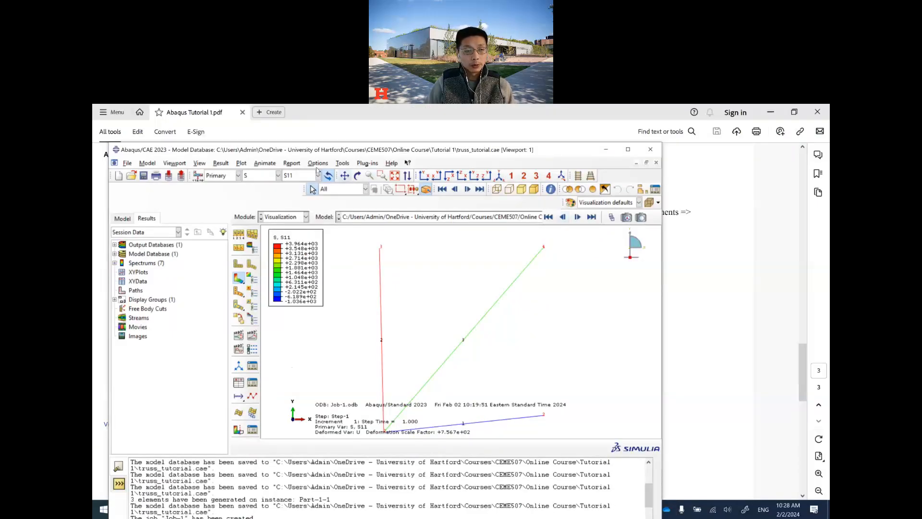
Set up a field output report at Unique Nodal position with spatial displacement components U1 and U2.
click(291, 164)
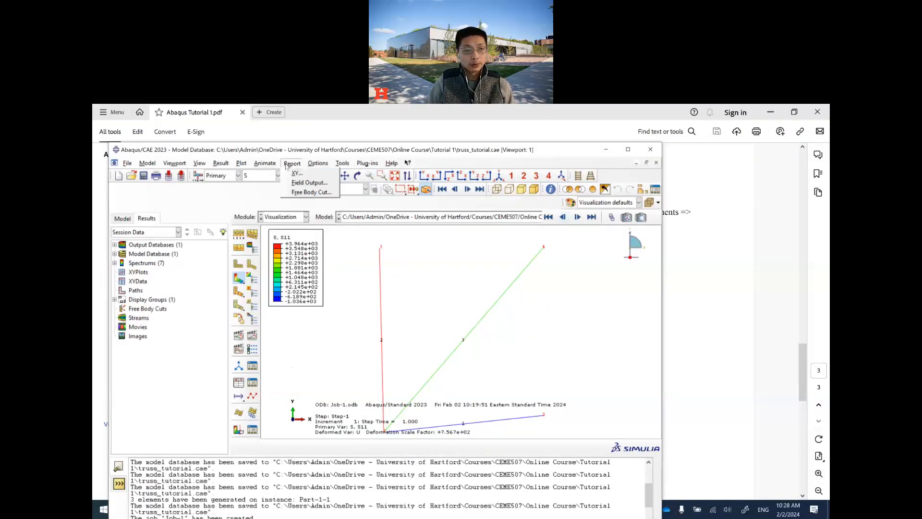
click(299, 187)
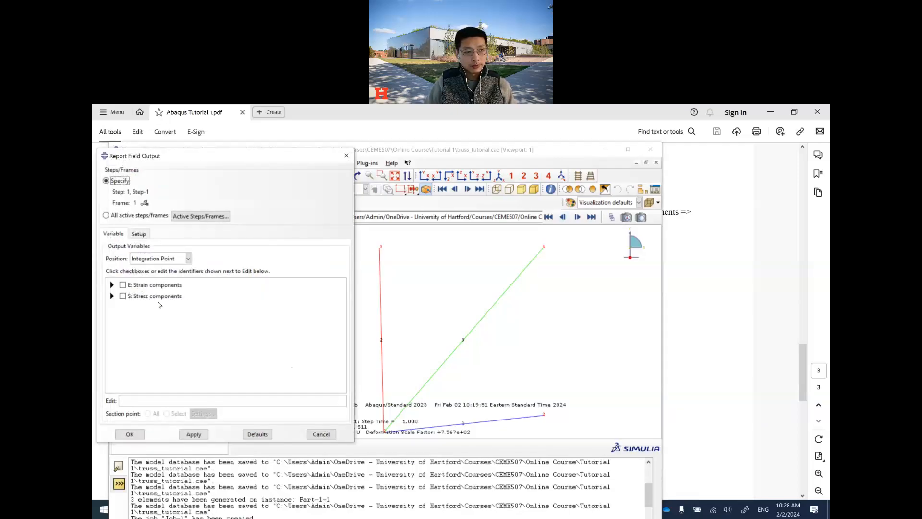
click(157, 260)
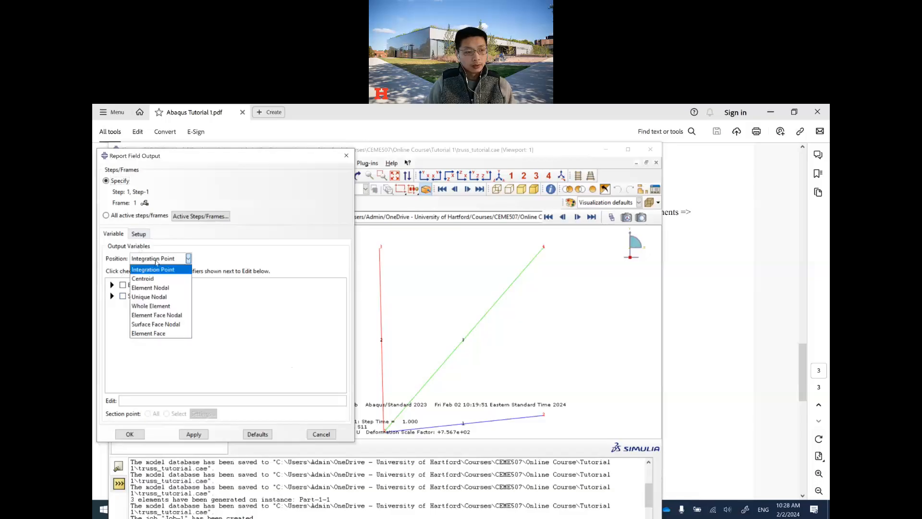
click(176, 301)
click(111, 329)
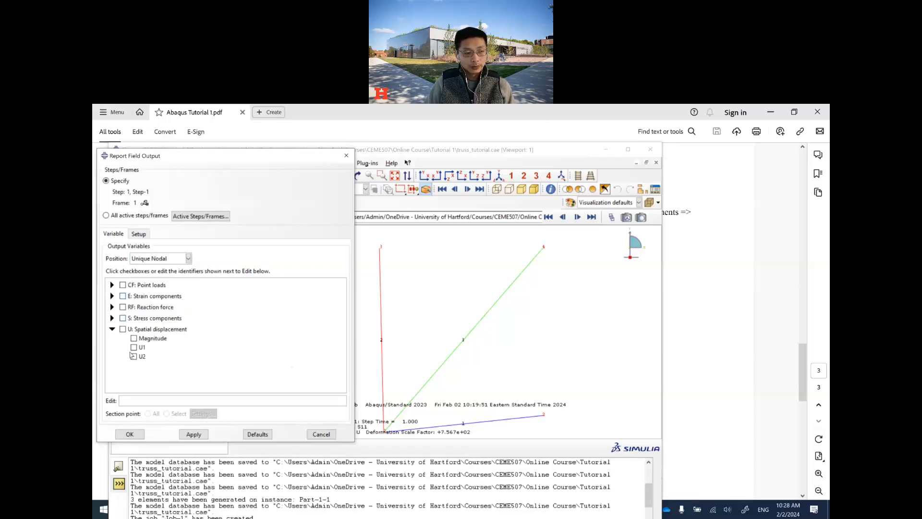
click(134, 348)
click(134, 356)
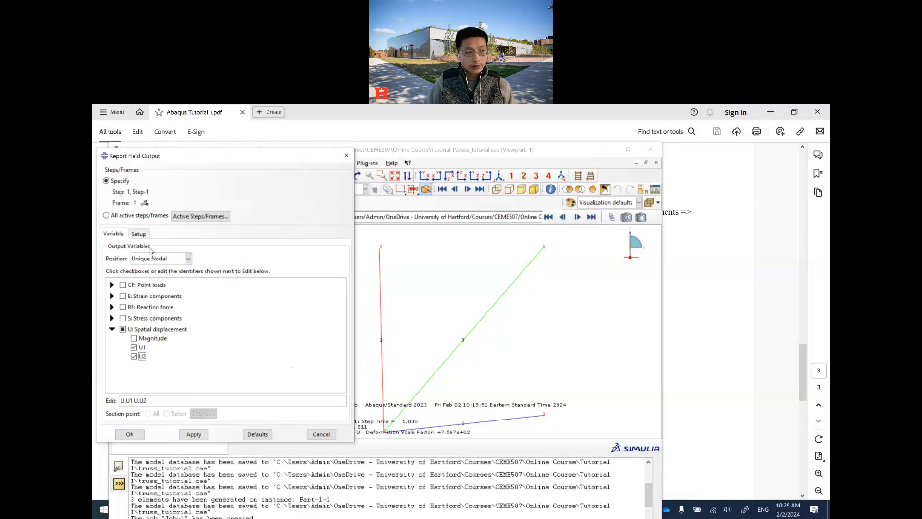
Review the report's file and format settings and write the displacement report to abaqus.rpt.
click(139, 235)
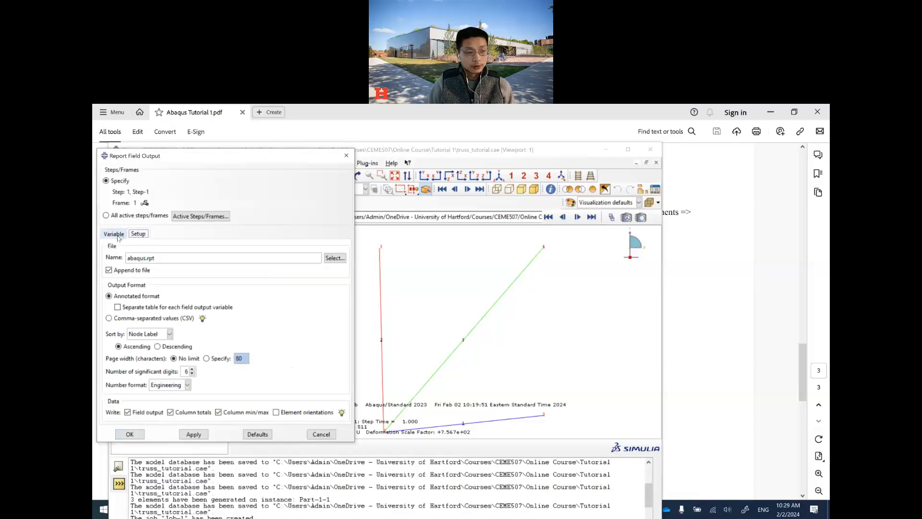
click(121, 235)
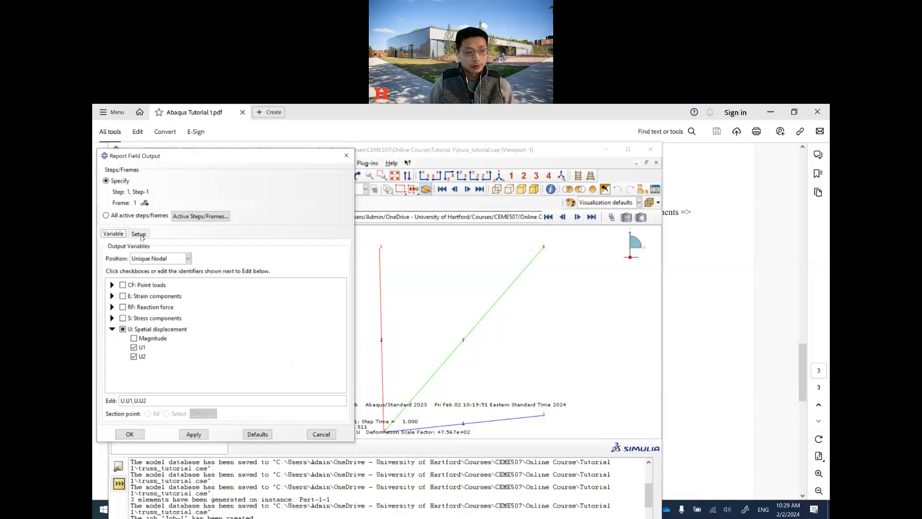
click(139, 234)
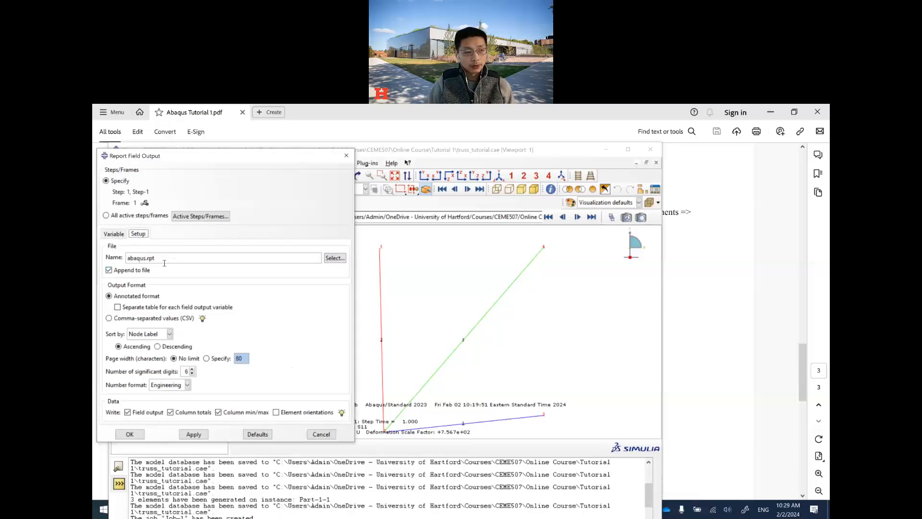
click(118, 234)
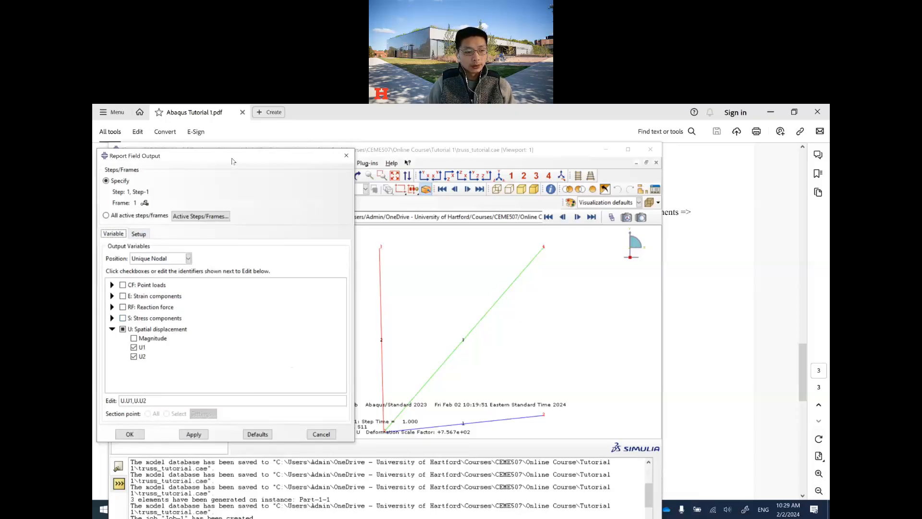
click(129, 433)
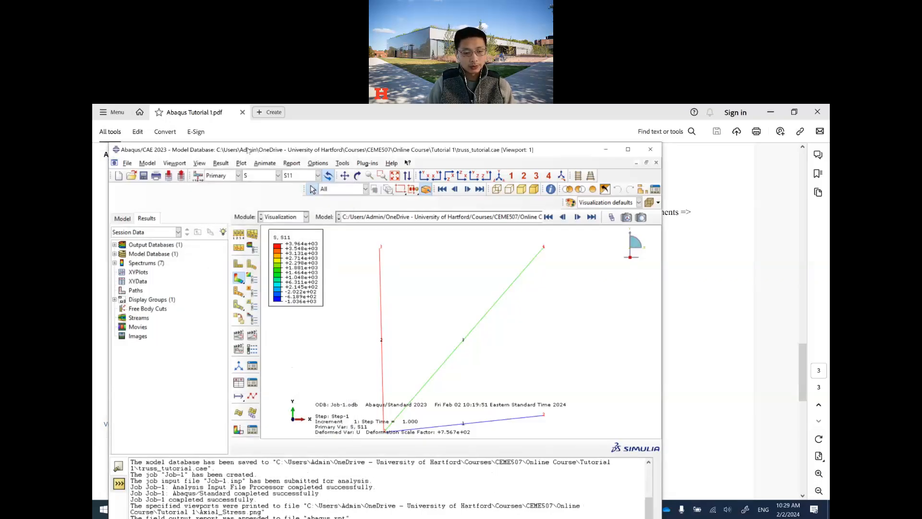
Check the deformed mesh and tabulated displacement and stress results in the tutorial PDF, and return to Abaqus.
drag(247, 150, 237, 116)
click(385, 509)
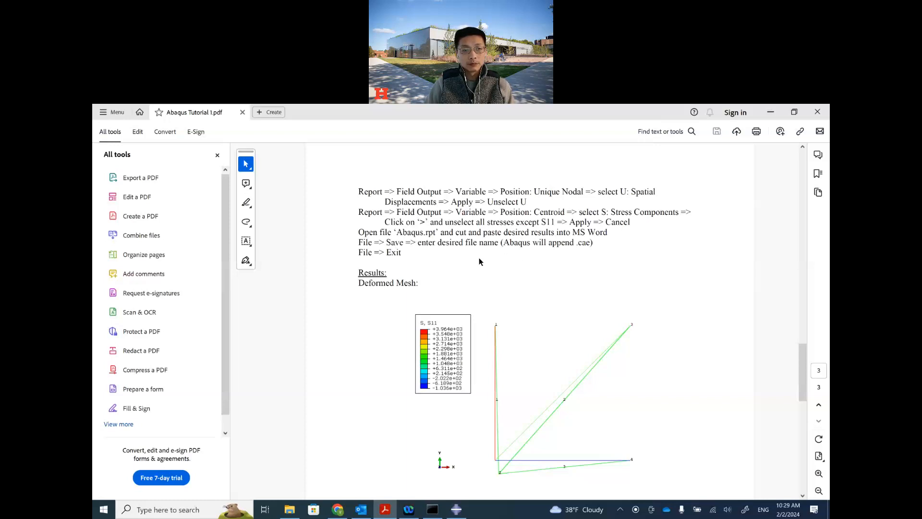
scroll(479, 257, down, 3)
scroll(442, 253, down, 8)
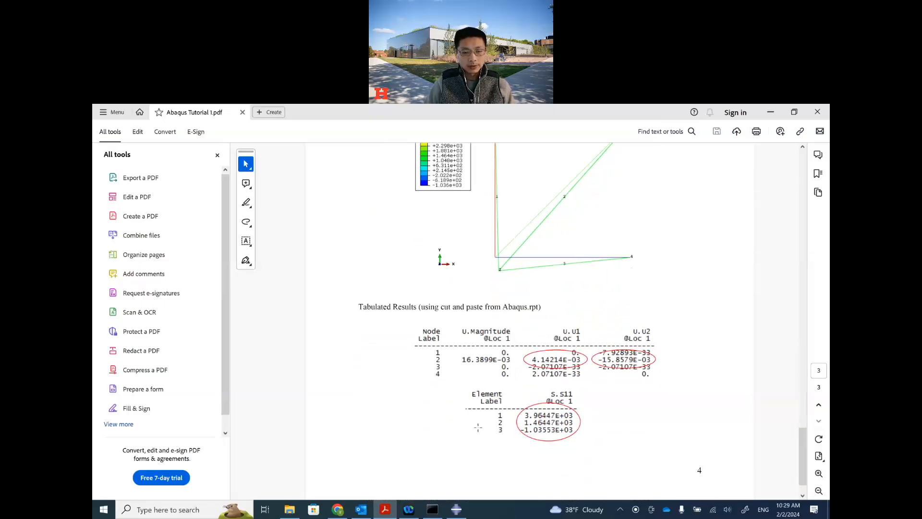
click(457, 510)
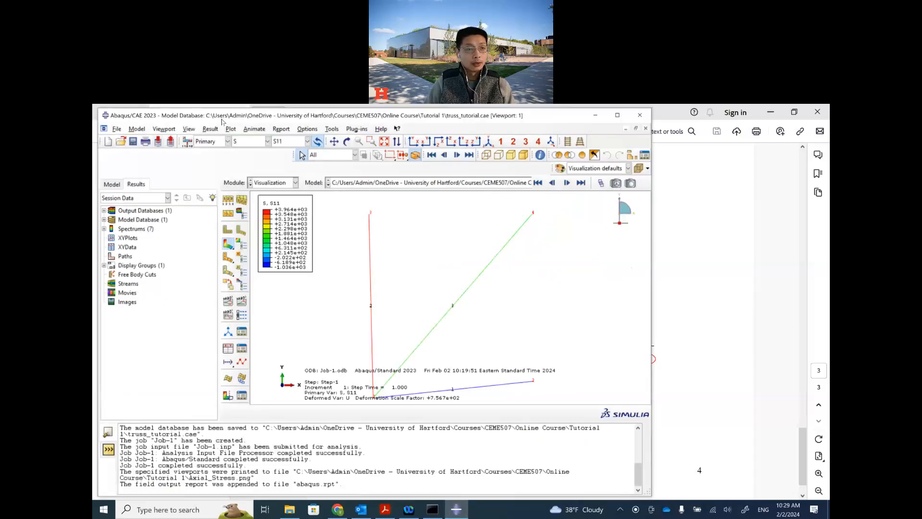
Add stress component S11 to the Unique Nodal field output report with U1 and U2, and append it to abaqus.rpt.
drag(223, 122, 224, 141)
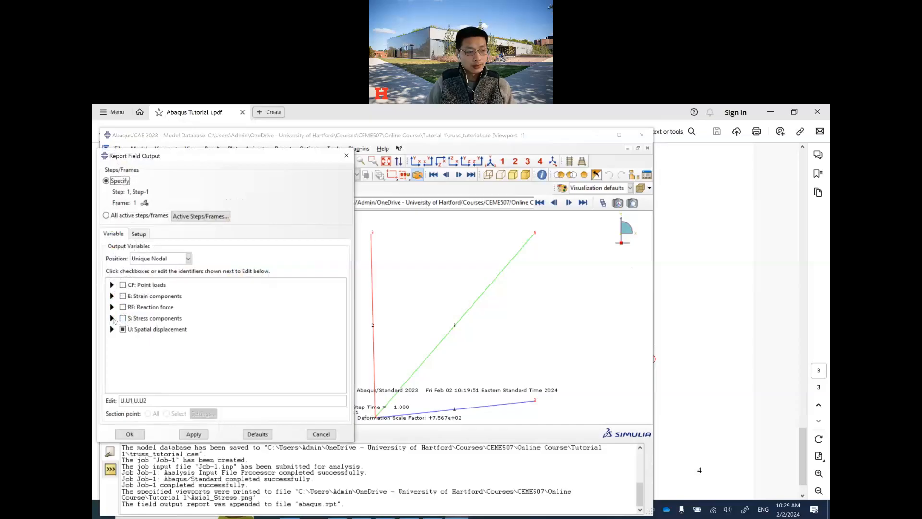
click(112, 317)
scroll(156, 352, down, 2)
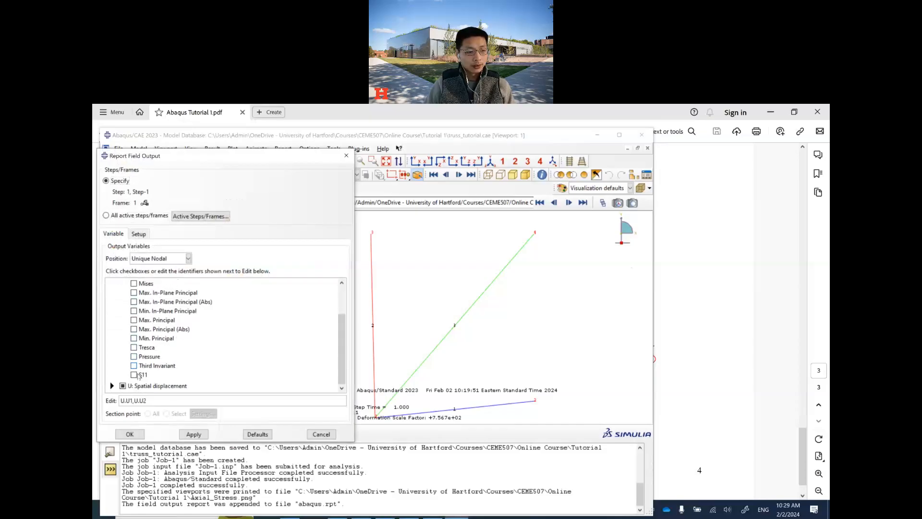
click(133, 375)
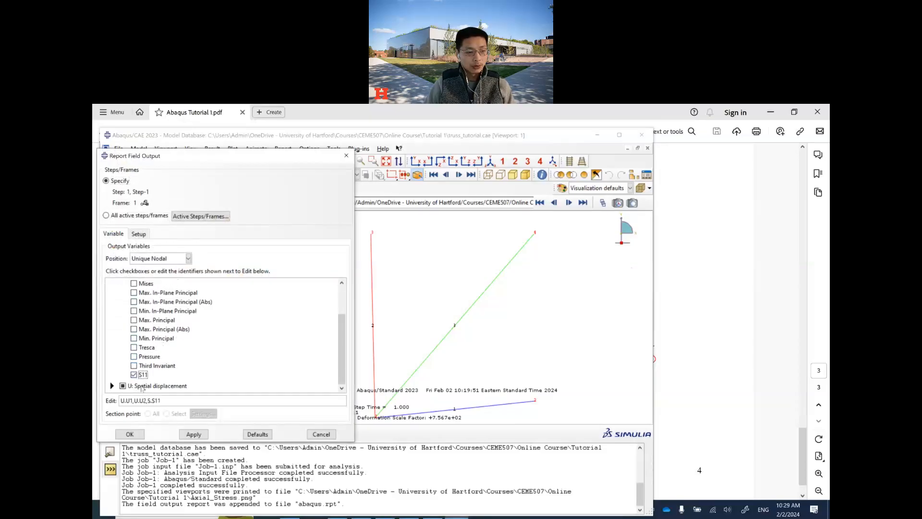
click(141, 434)
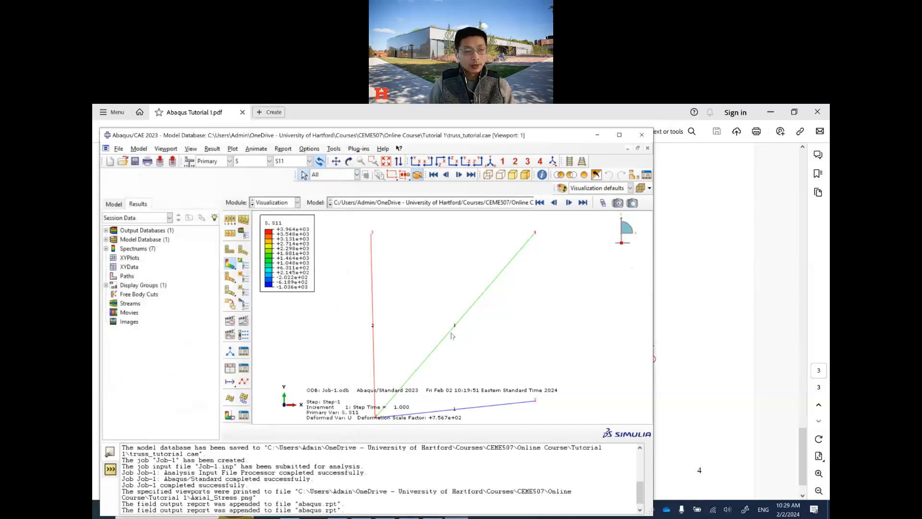
Maximize Abaqus, then open the abaqus.rpt report from the Tutorial 1 folder in a maximized Notepad window.
double_click(202, 137)
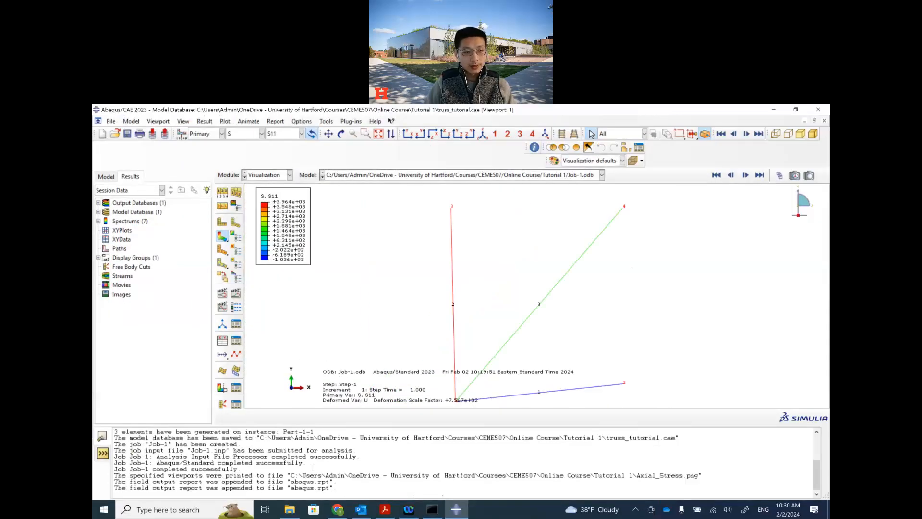
click(288, 510)
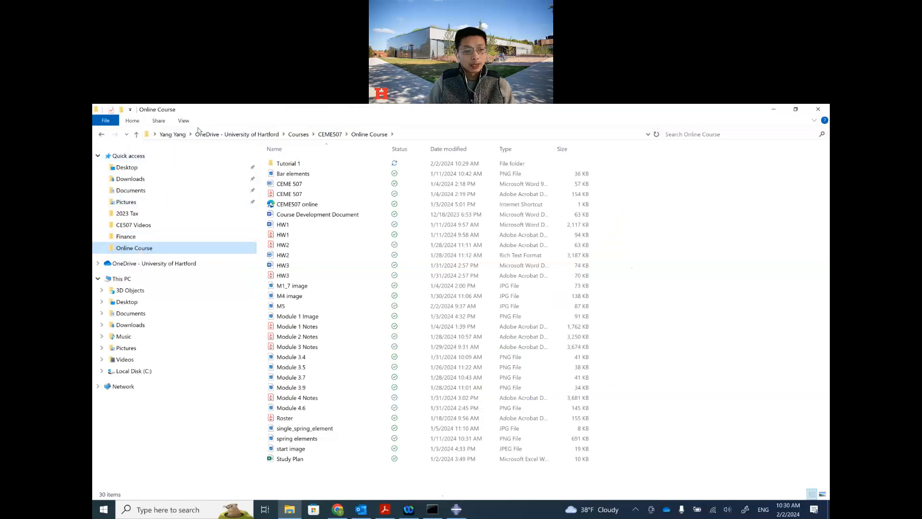
double_click(284, 164)
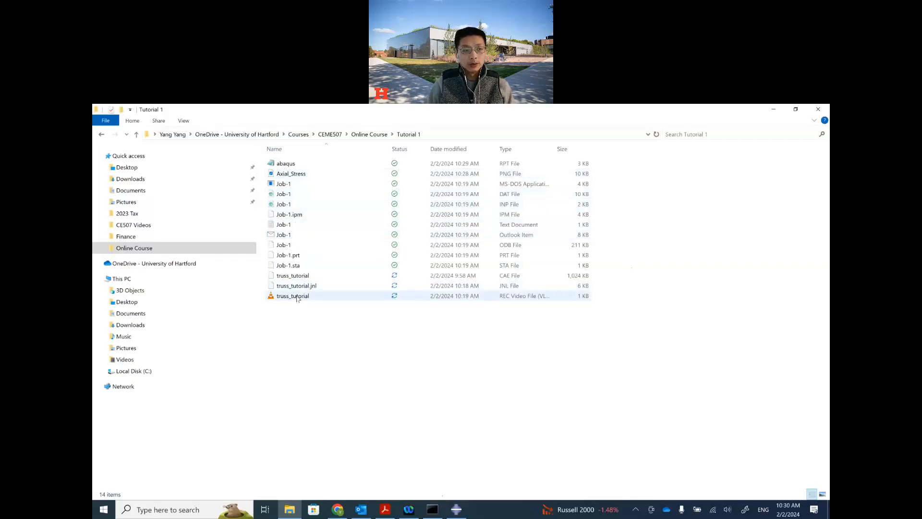
double_click(284, 164)
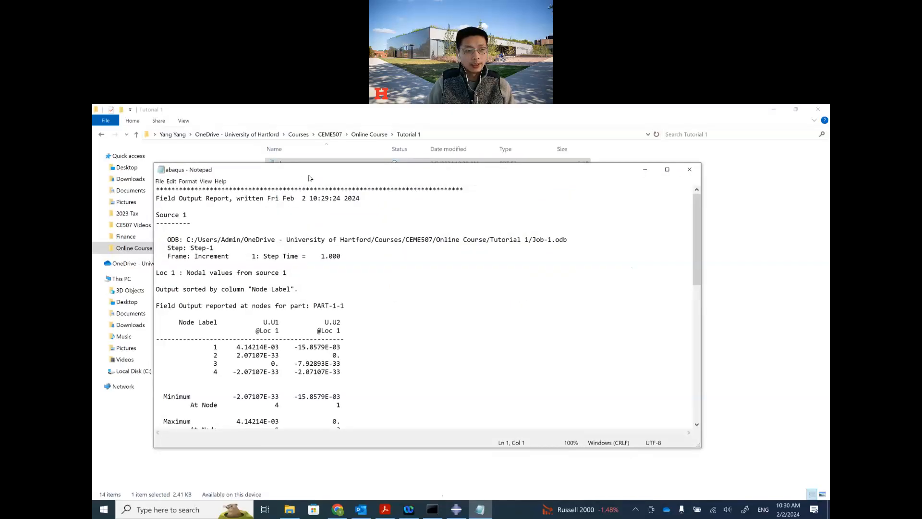
double_click(310, 173)
Examine the two appended reports, checking the nodal U1 and U2 displacements and the S11 stress values.
scroll(199, 308, down, 9)
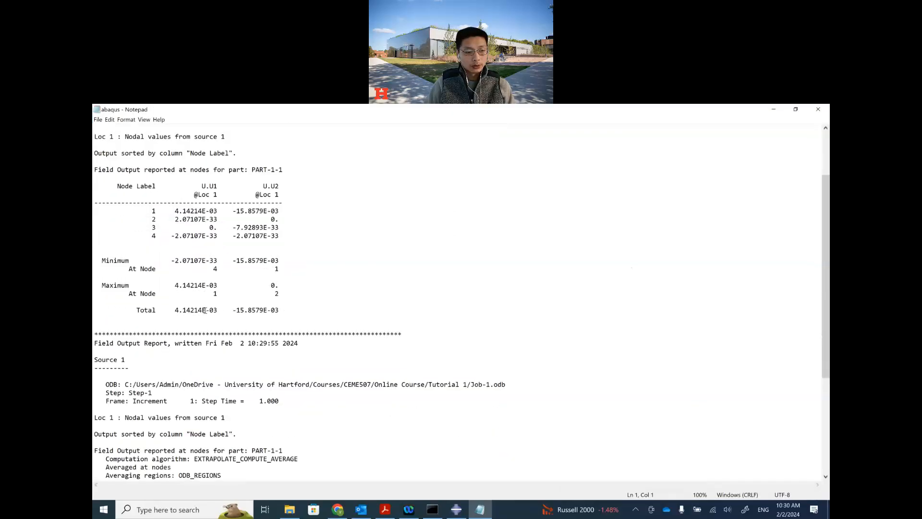
scroll(218, 312, down, 1)
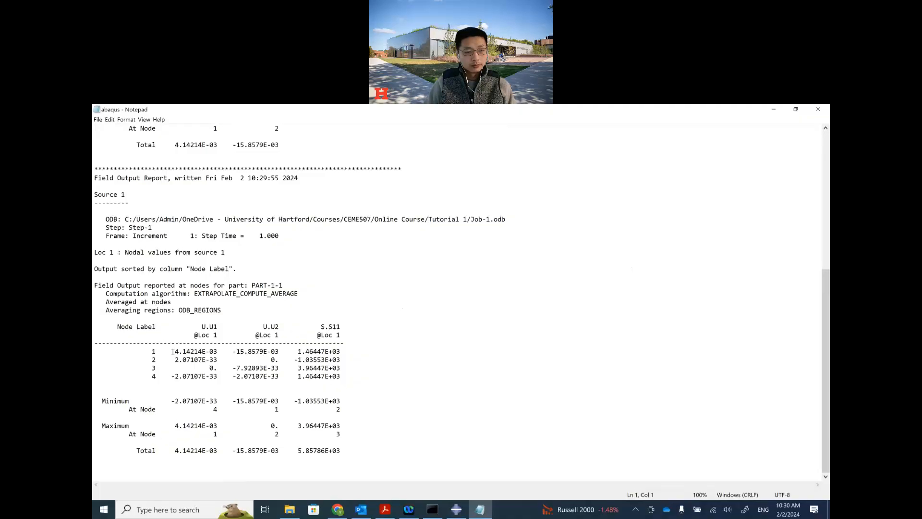
click(180, 352)
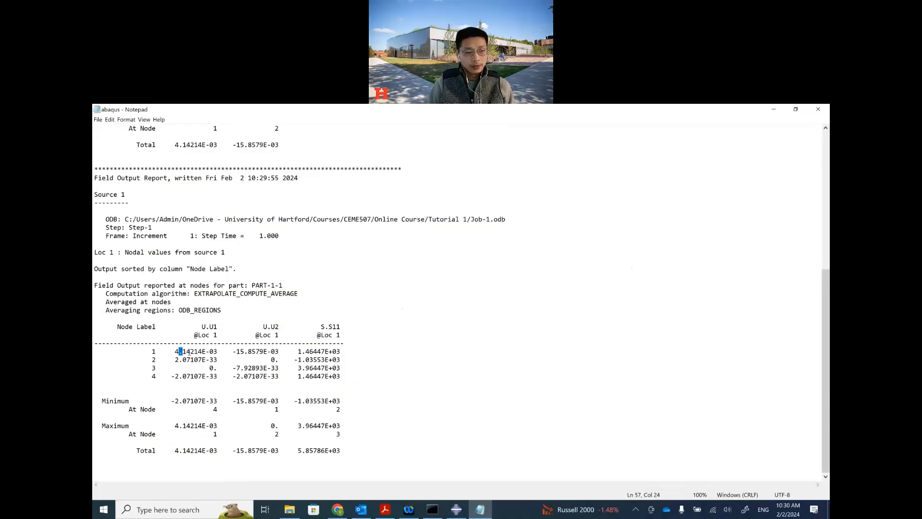
drag(188, 353, 340, 359)
click(338, 369)
drag(305, 353, 340, 376)
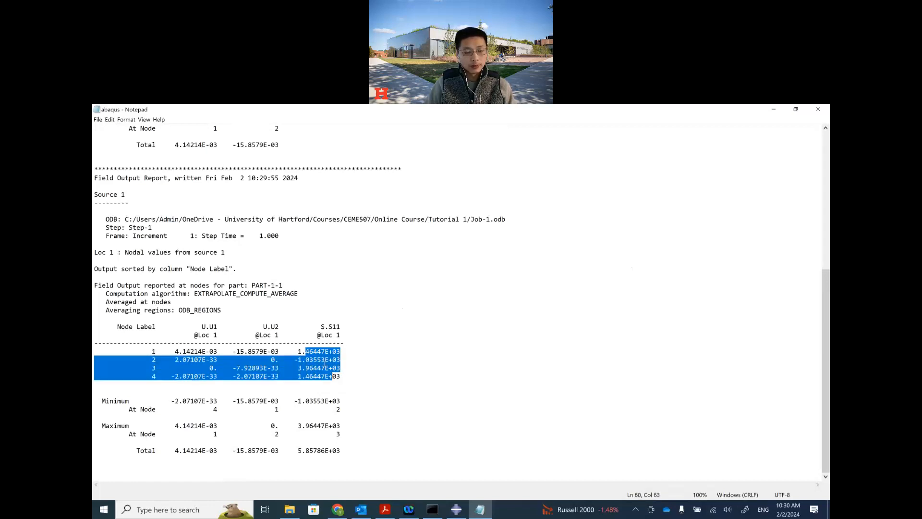
click(351, 378)
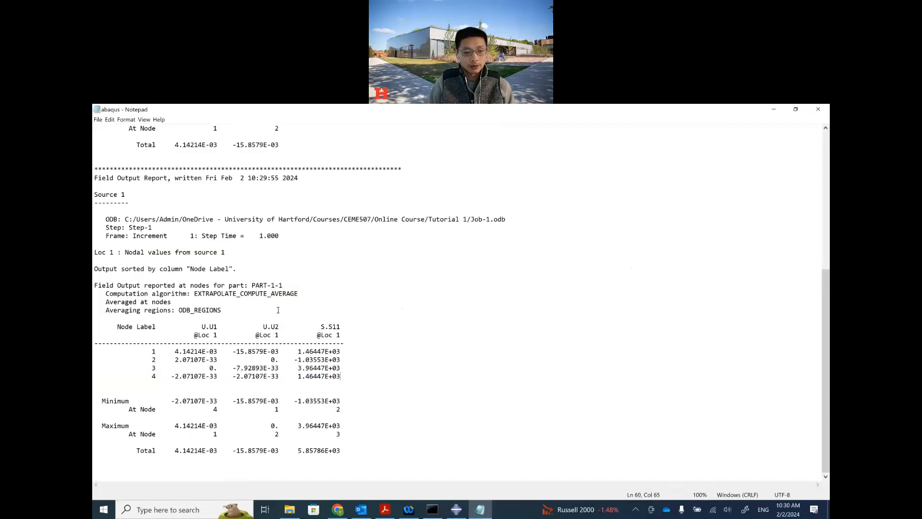
Close the report in Notepad and permanently delete abaqus.rpt from the Tutorial 1 folder.
click(456, 509)
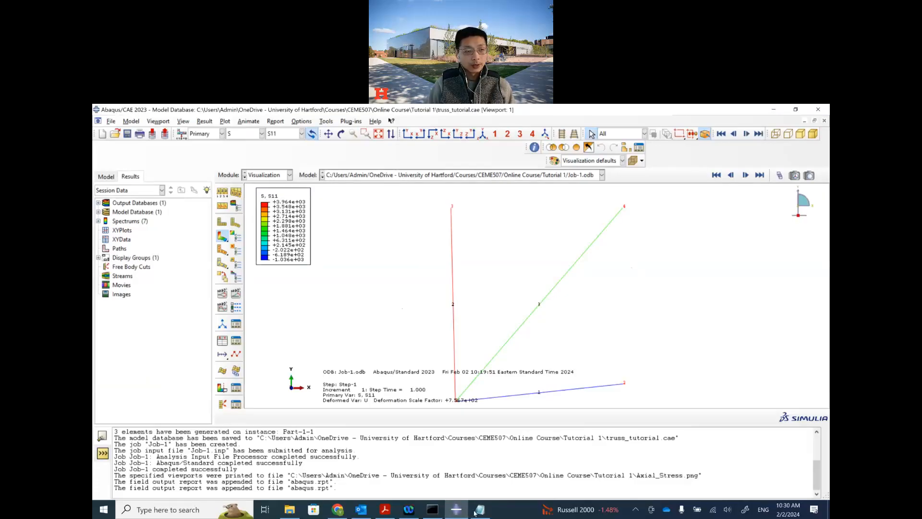
click(480, 510)
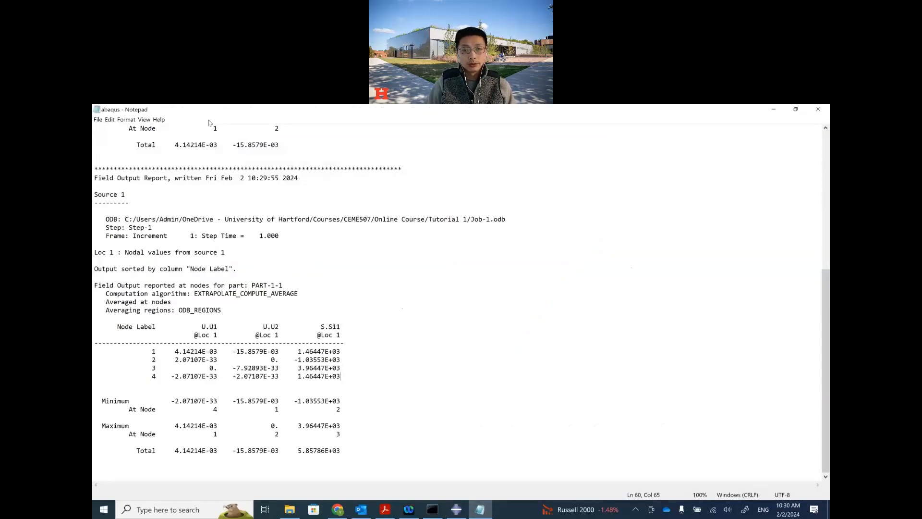
click(614, 210)
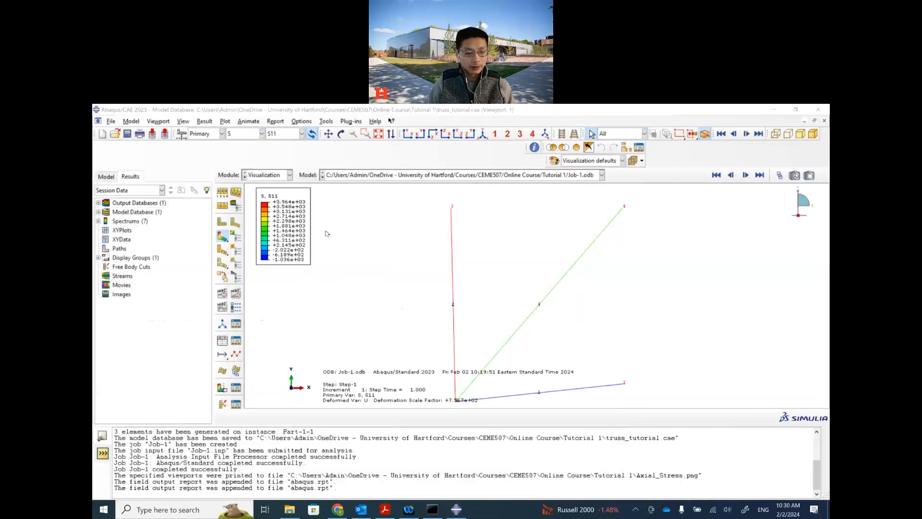
click(296, 510)
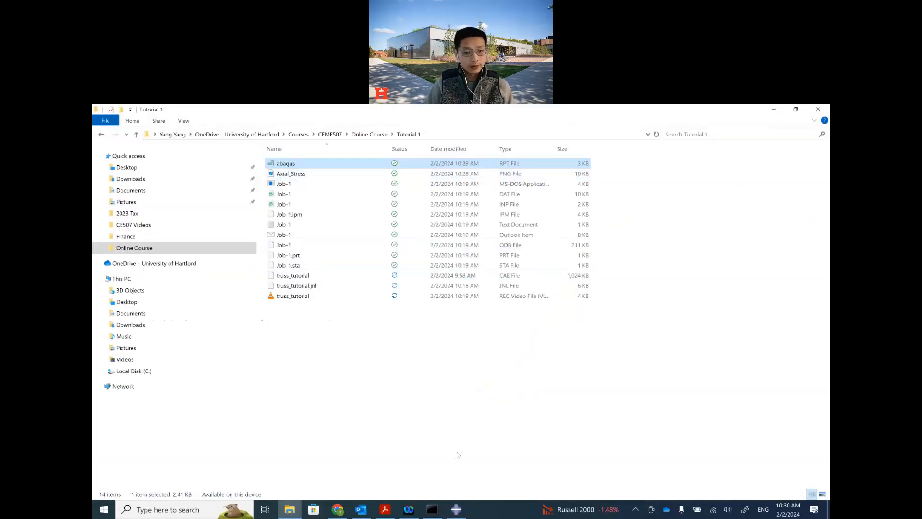
key(shift+Delete)
key(Return)
Return to Abaqus, restore its window to a smaller size, and reopen the field output report settings with stress components unselected.
click(460, 511)
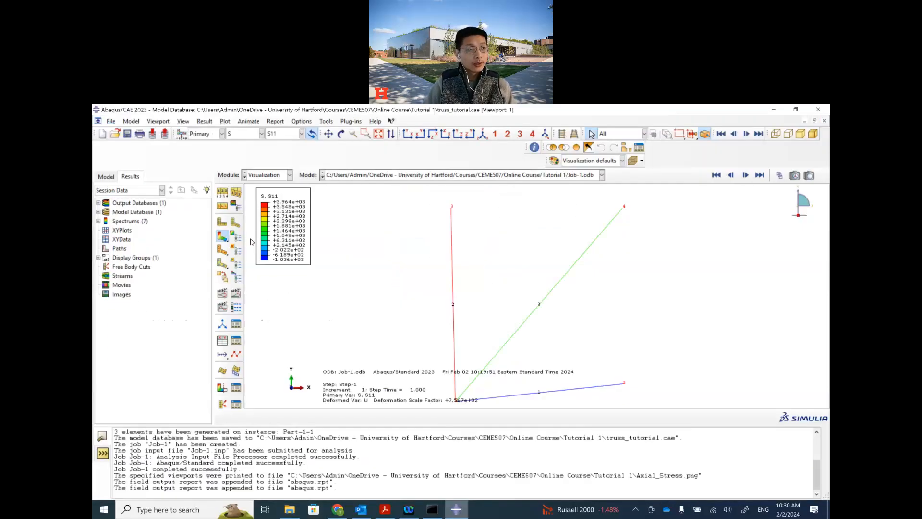
click(203, 122)
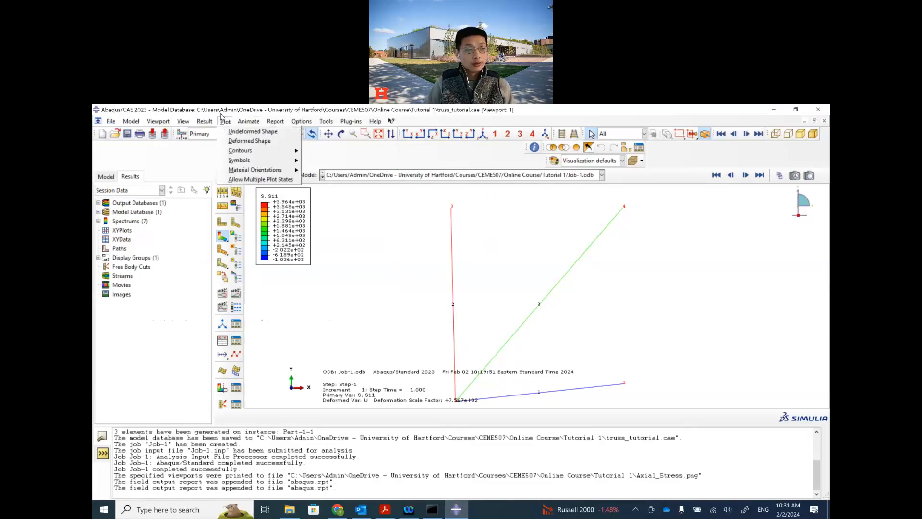
click(221, 115)
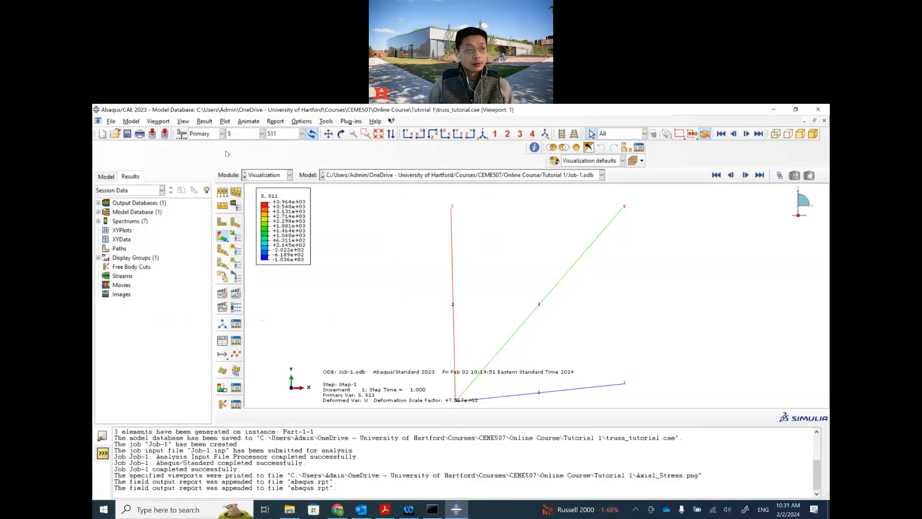
double_click(214, 112)
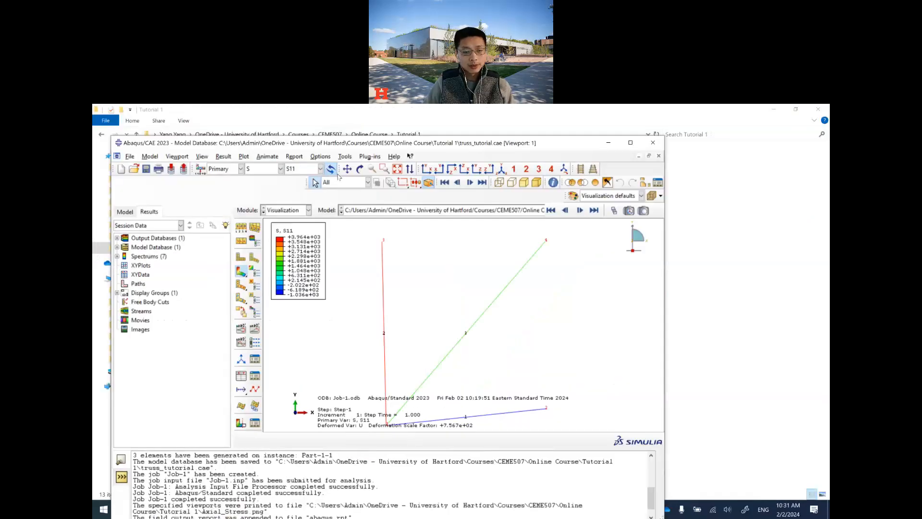
click(294, 157)
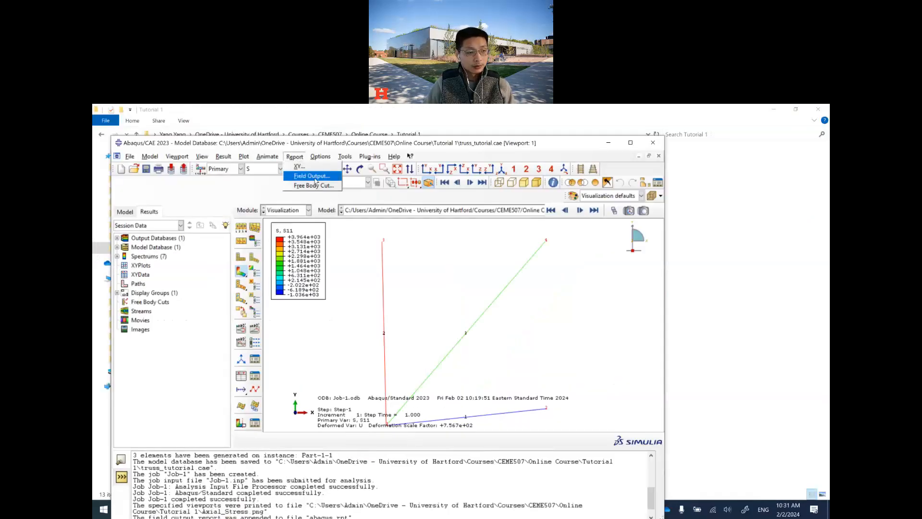
click(312, 176)
click(123, 318)
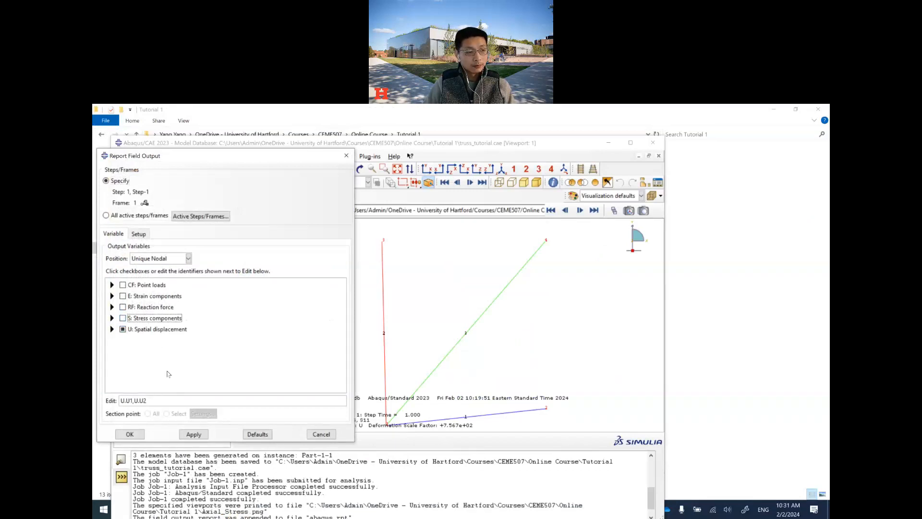
Set the report's position to Integration Point and include stress component S11.
click(159, 260)
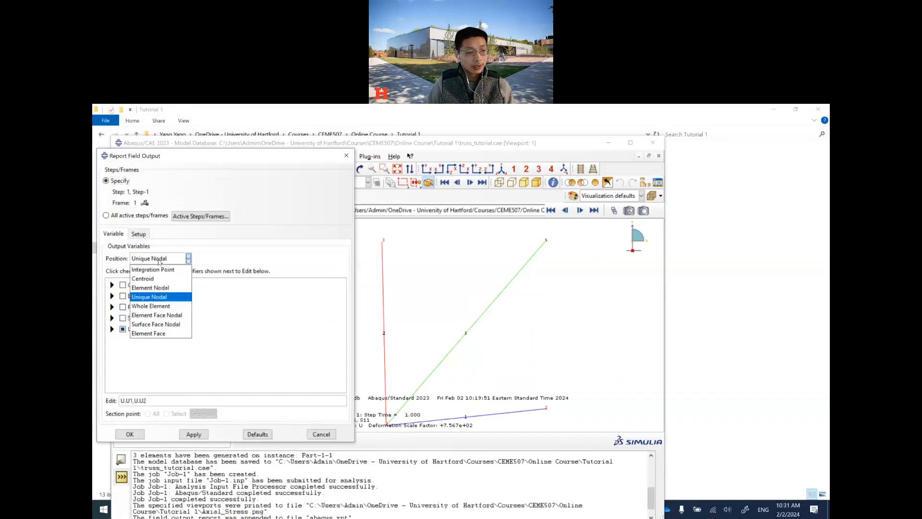
click(165, 270)
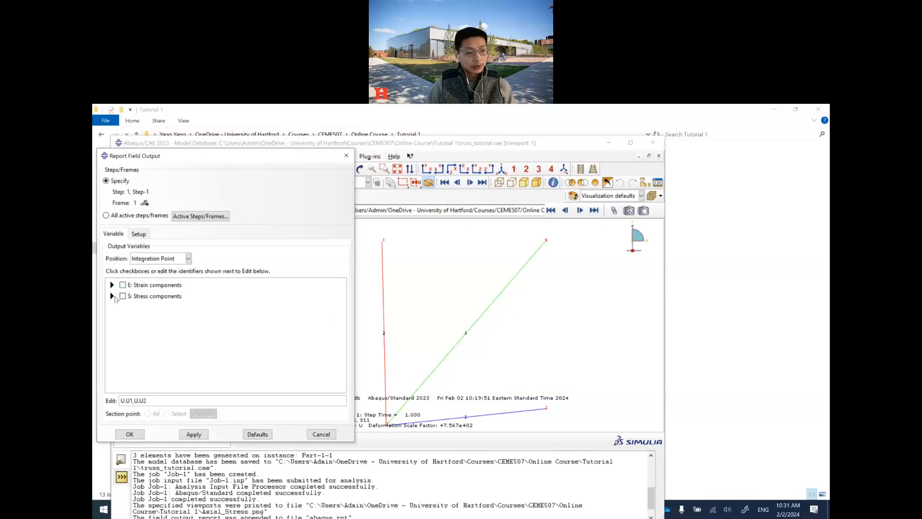
click(112, 296)
scroll(173, 342, down, 1)
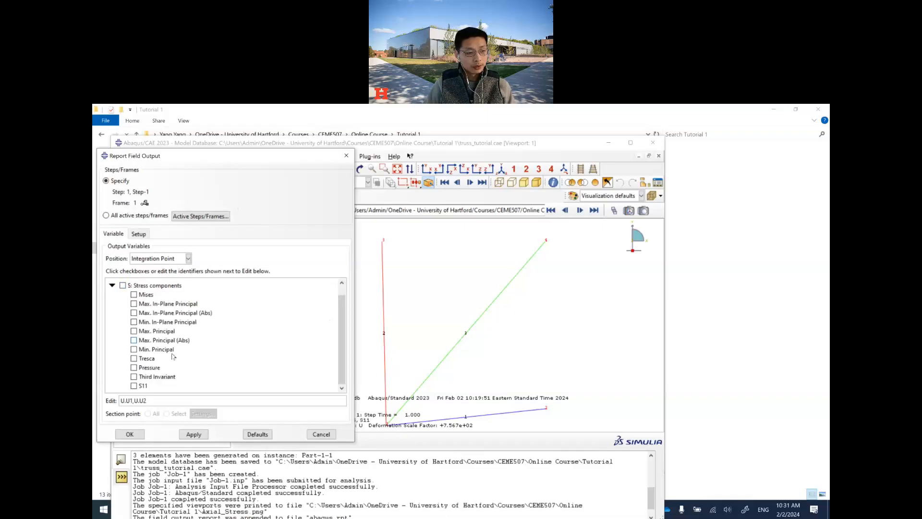
click(134, 387)
Try the Whole Element position for the report, and switch back to Integration Point.
click(154, 260)
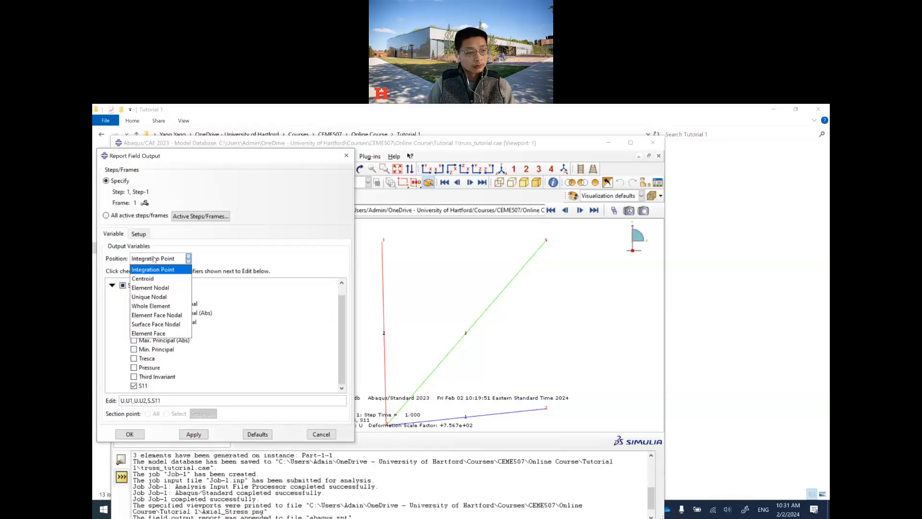
click(151, 306)
click(156, 262)
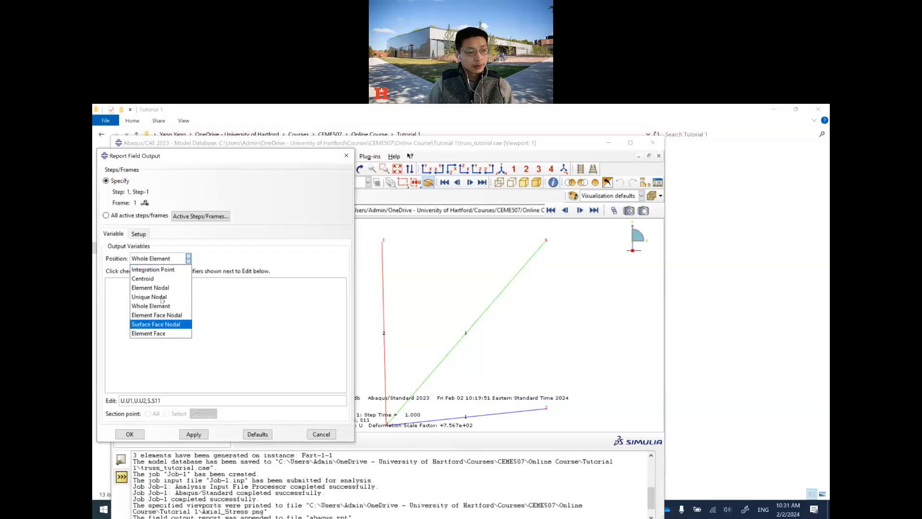
click(157, 270)
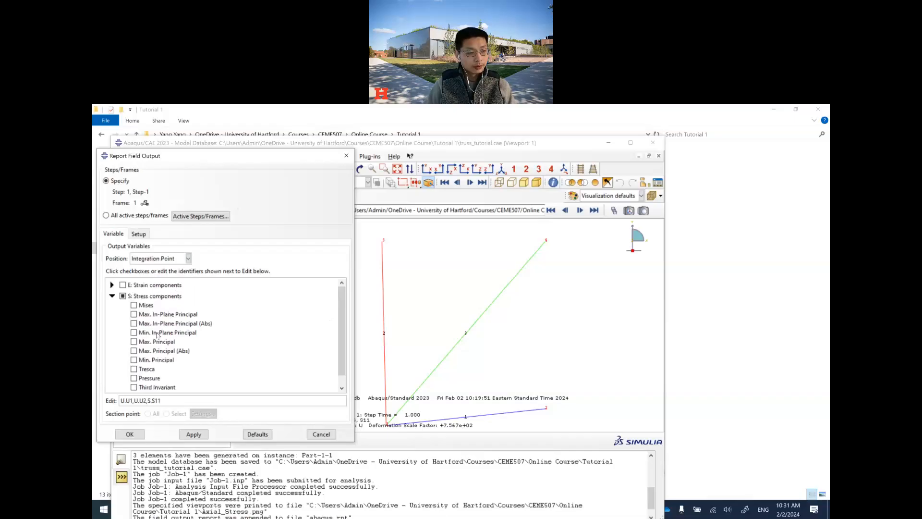
Try to write the Integration Point report with variables U.U1, U.U2 and S.S11.
scroll(148, 326, down, 1)
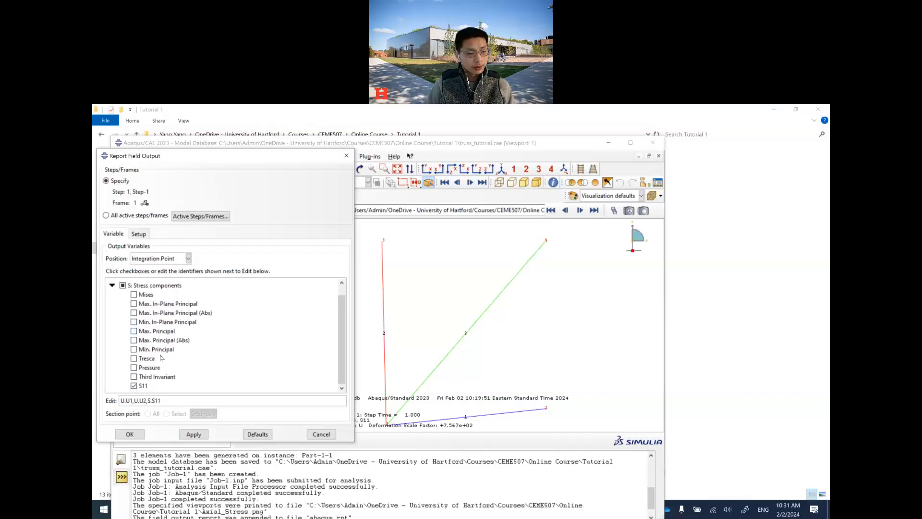
click(130, 434)
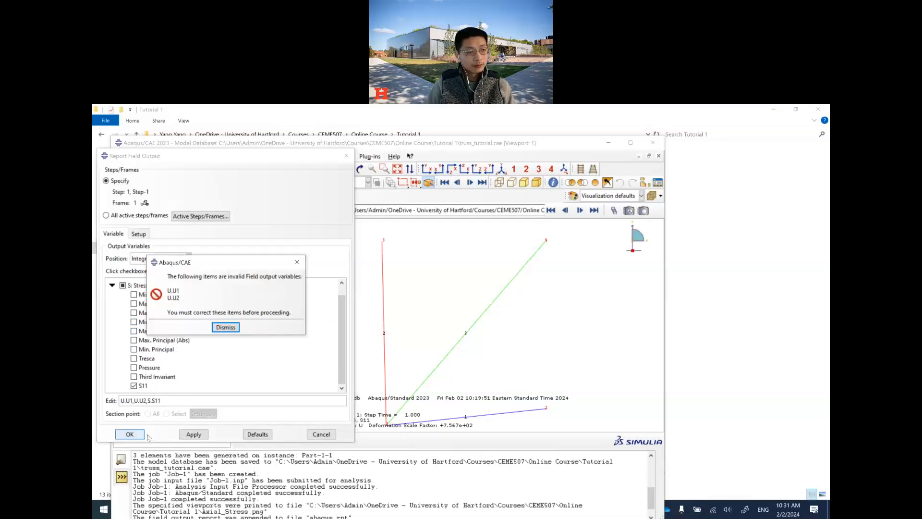
click(224, 328)
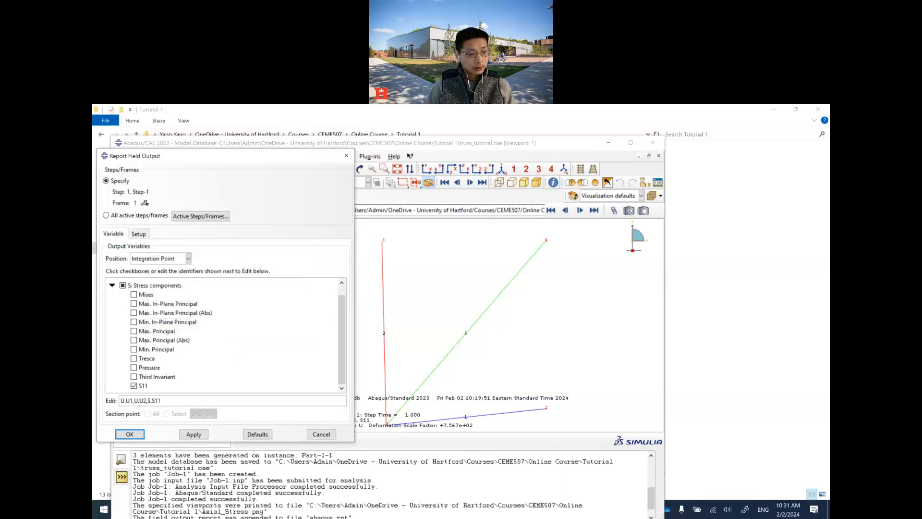
Set the report's position to Unique Nodal and write the report with variables U.U1, U.U2 and S.S11.
click(163, 400)
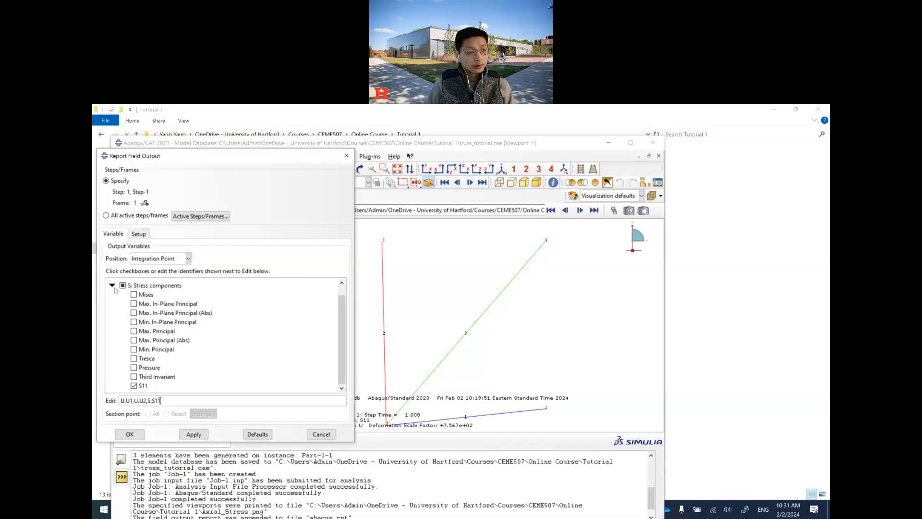
click(151, 263)
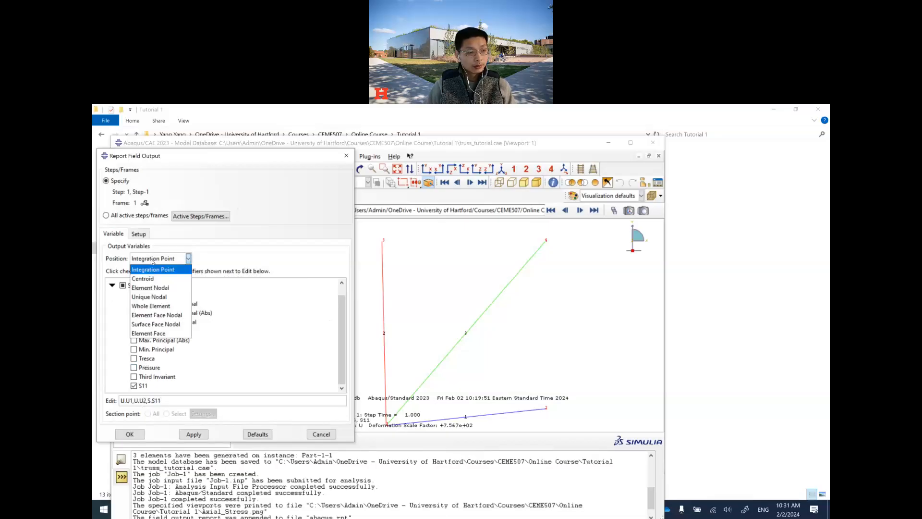
click(157, 297)
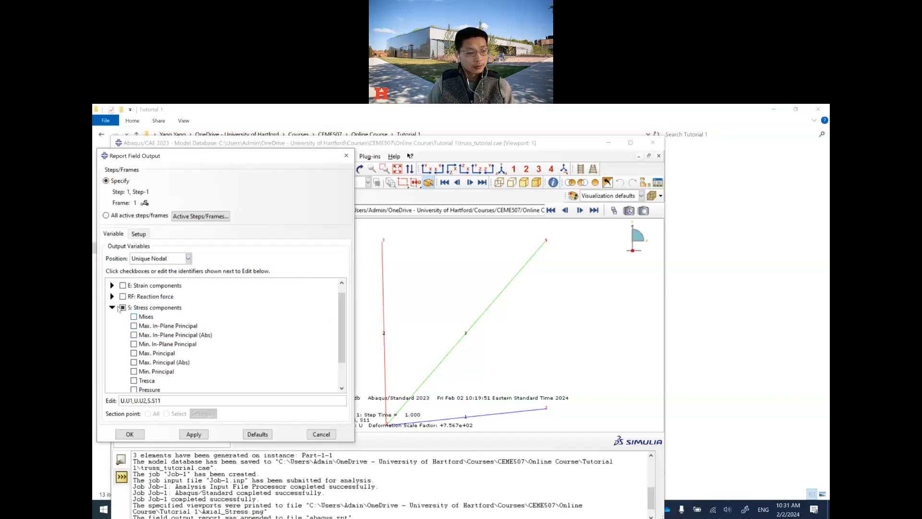
scroll(120, 317, down, 2)
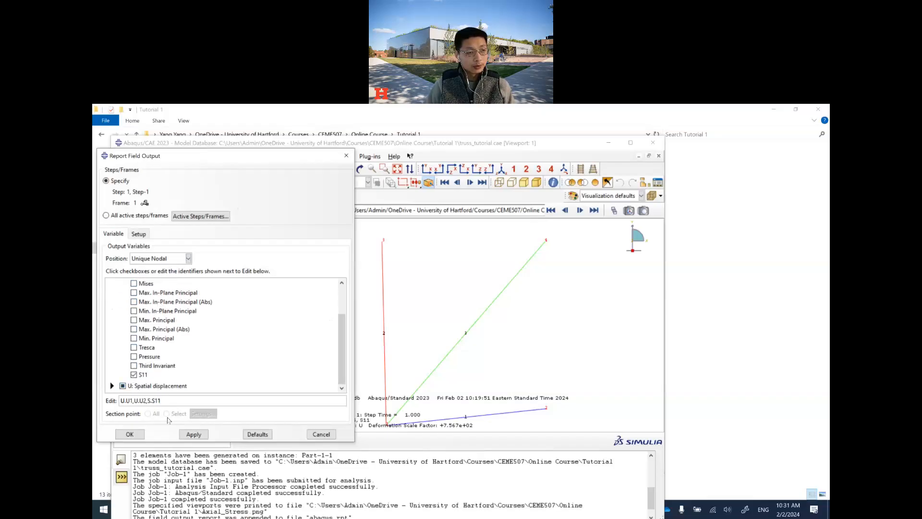
click(129, 434)
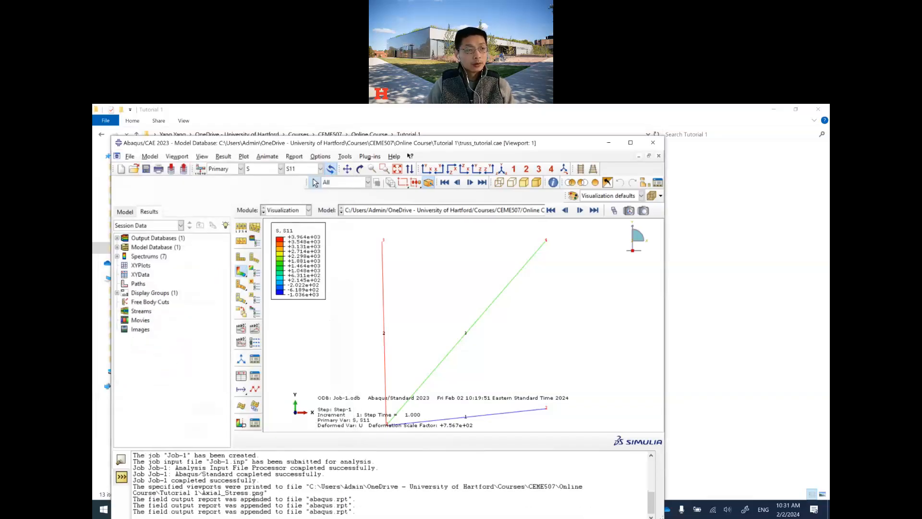
Maximize the Abaqus window, and check the tutorial PDF's field output report instructions for the stress position.
double_click(221, 146)
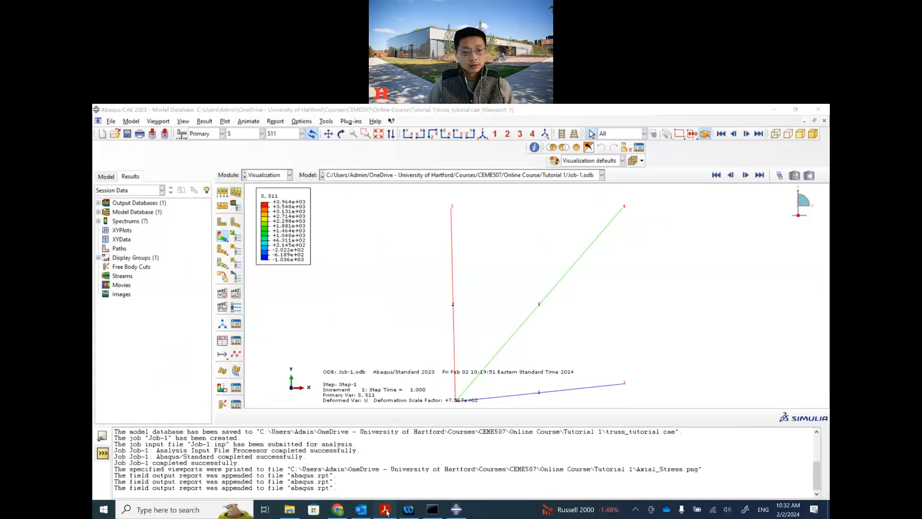
click(385, 510)
scroll(699, 468, up, 1)
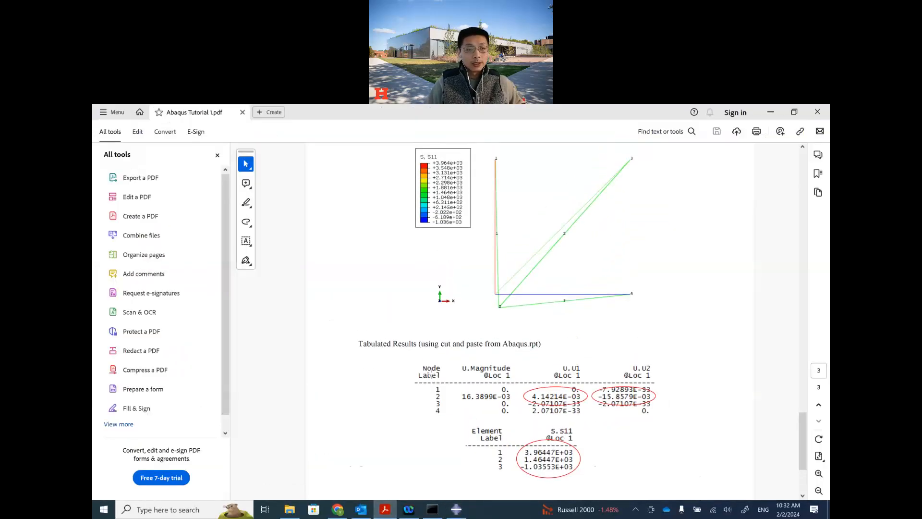
scroll(430, 375, up, 4)
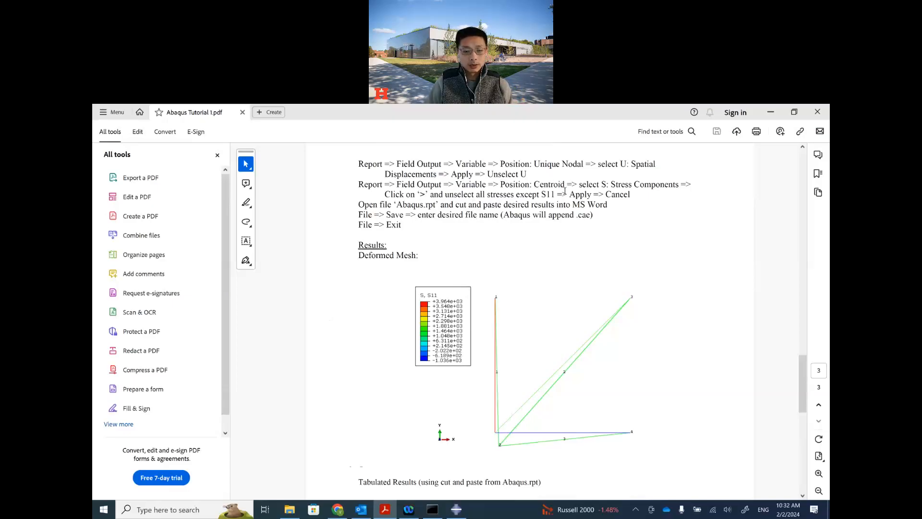
Return to Abaqus, reopen the field output report settings, and set the position to Centroid.
click(456, 509)
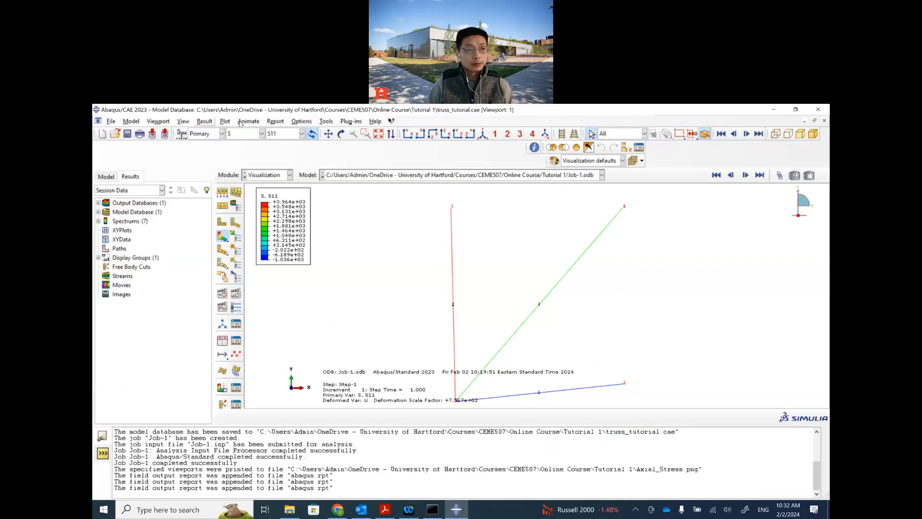
double_click(200, 111)
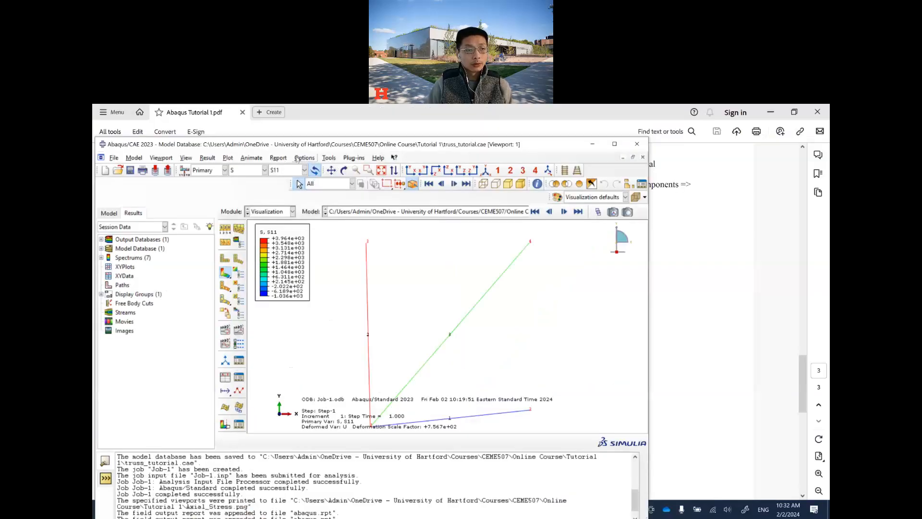
click(276, 158)
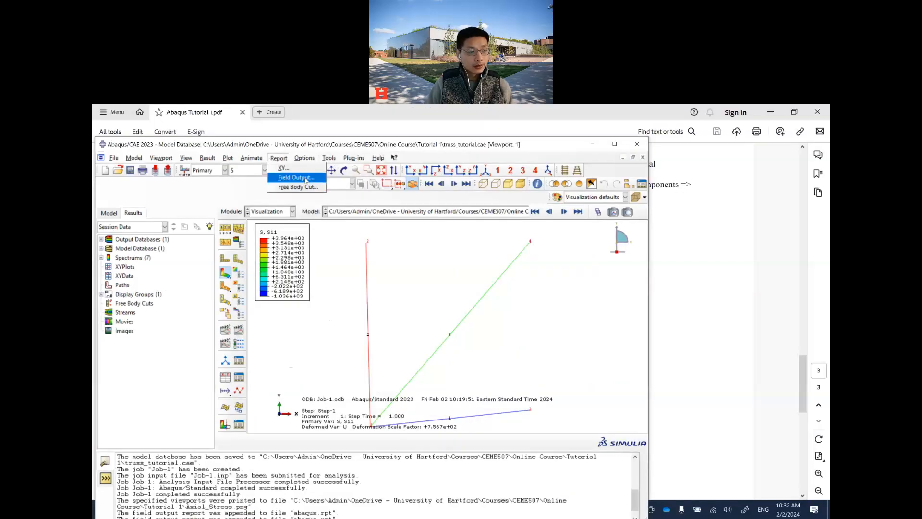
click(306, 180)
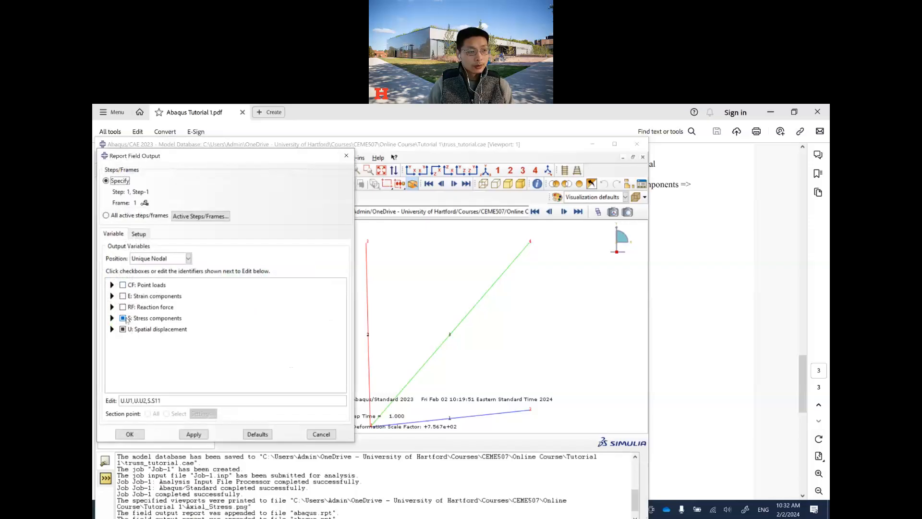
click(163, 260)
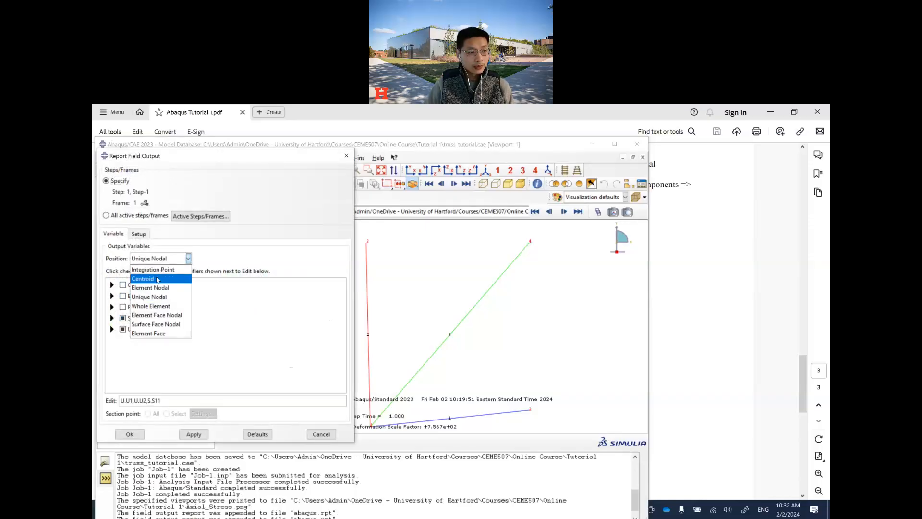
click(154, 277)
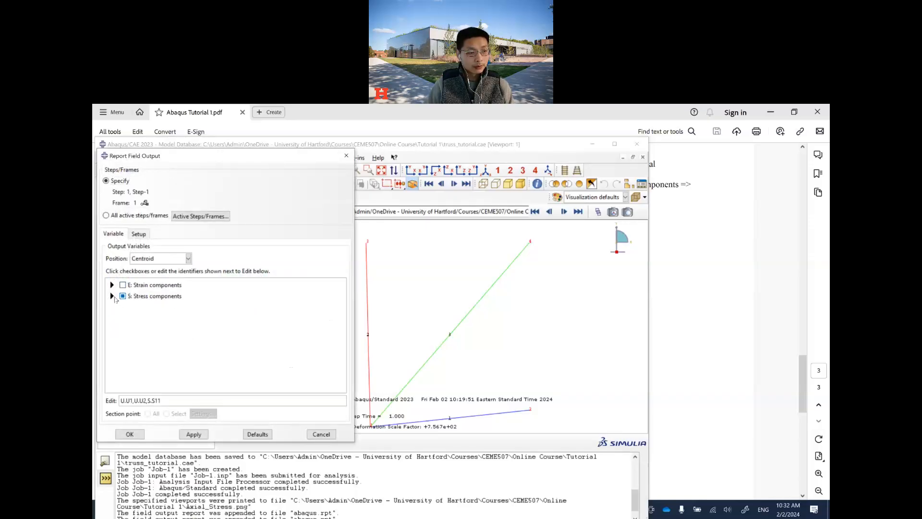
Check the selected stress components and try to write the Centroid report with variables U.U1, U.U2 and S.S11.
click(111, 296)
scroll(166, 375, down, 1)
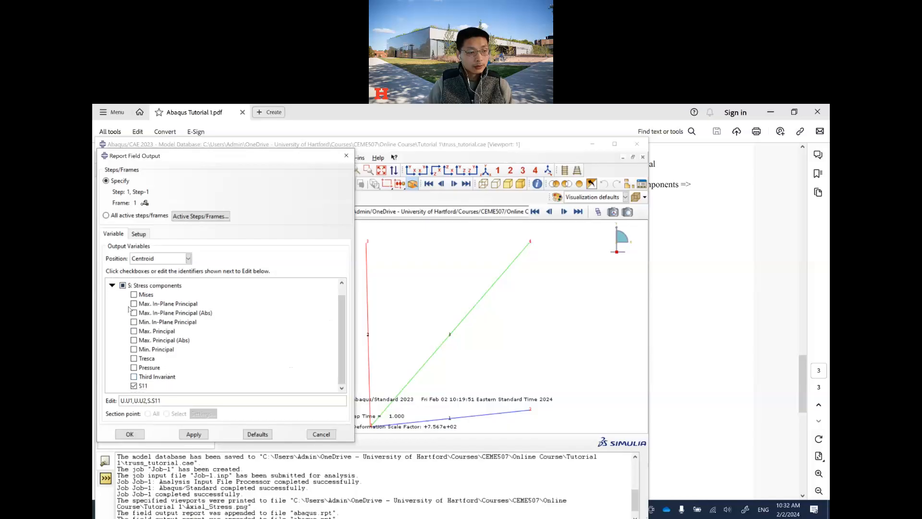
click(112, 289)
click(138, 432)
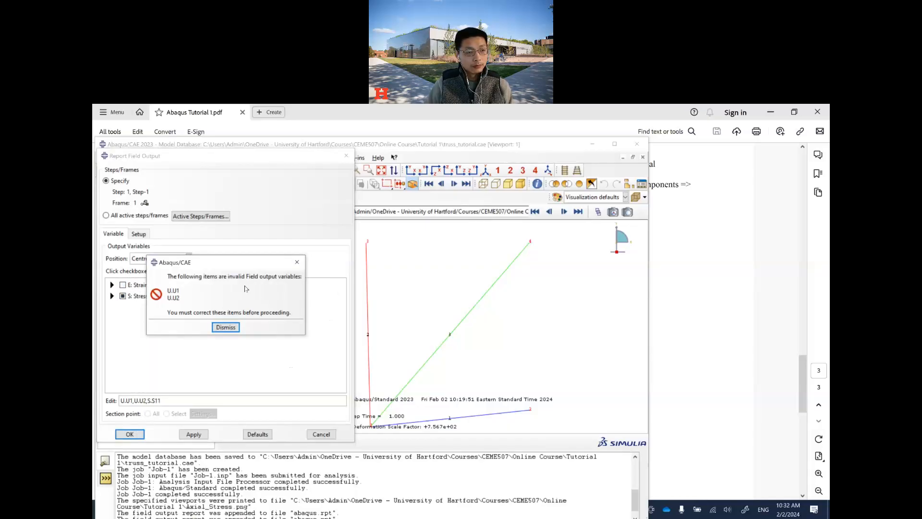
click(226, 327)
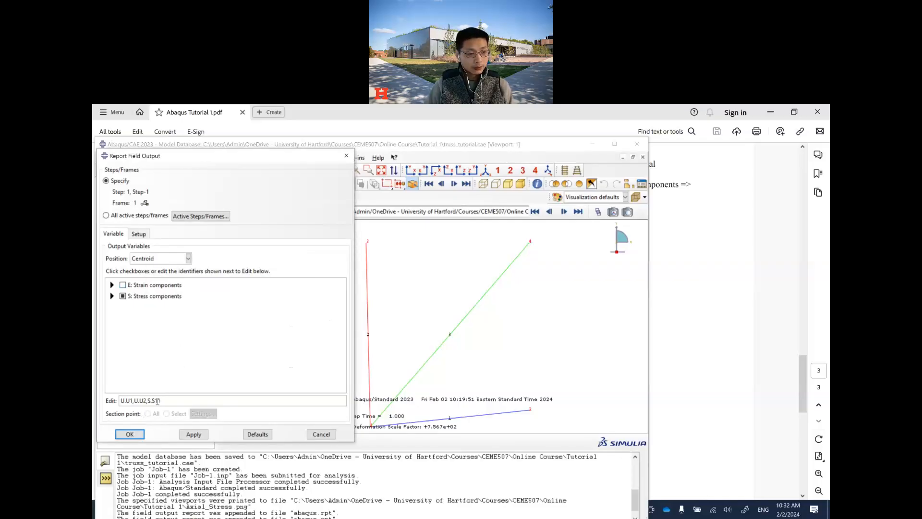
Remove U.U1 and U.U2 so only S.S11 remains, write the Centroid report, and maximize the Abaqus window.
drag(159, 401, 125, 400)
key(Delete)
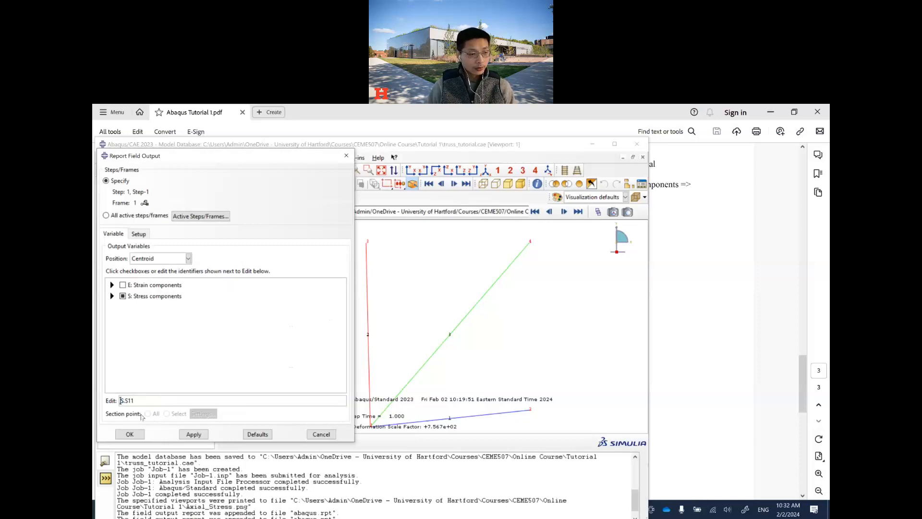
click(130, 433)
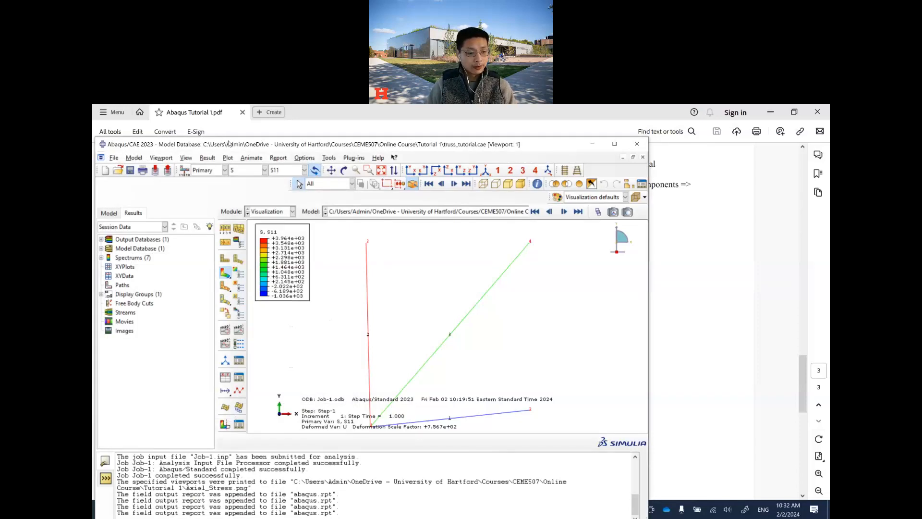
drag(232, 146, 241, 128)
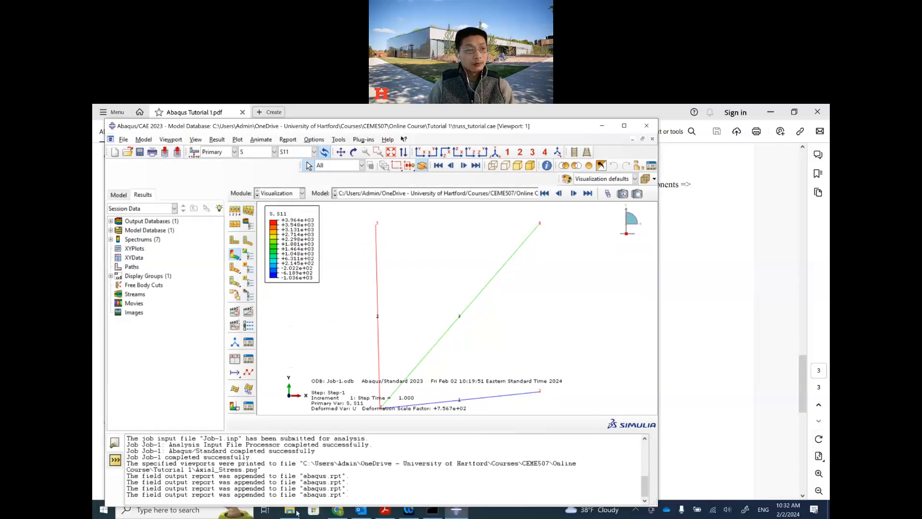
double_click(177, 128)
Open the abaqus report file from the Tutorial 1 folder and bring its whole window into view.
click(290, 509)
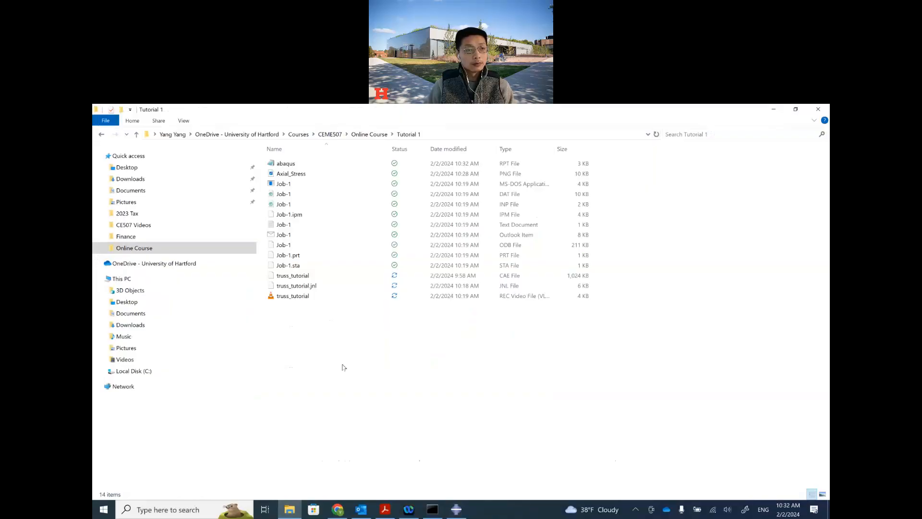
click(290, 164)
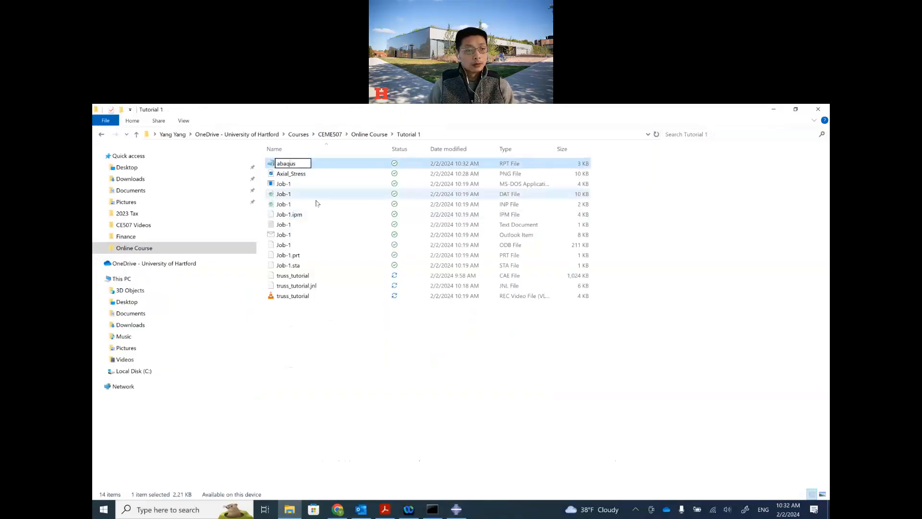
double_click(288, 164)
scroll(317, 339, down, 12)
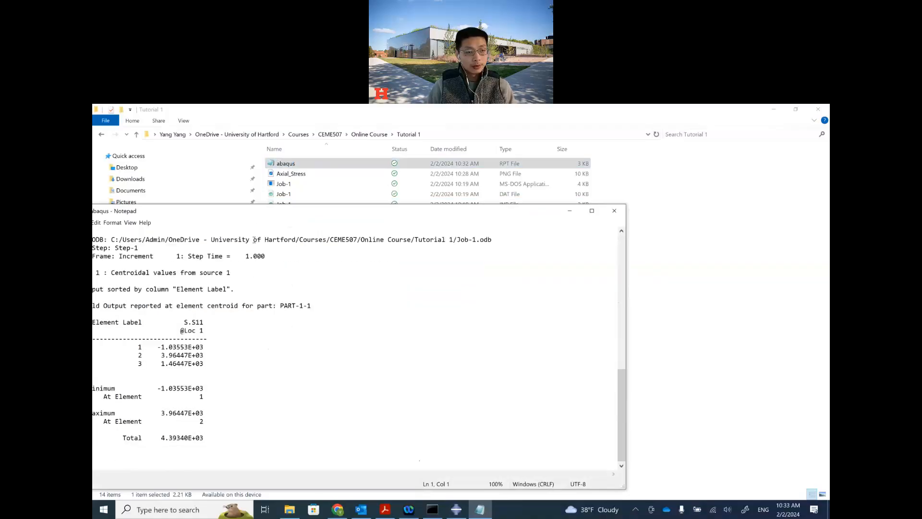
drag(262, 212, 415, 216)
Review the U.U1 and U.U2 displacements of node 1 and the centroidal S.S11 stresses of the three elements in the report.
scroll(379, 345, up, 7)
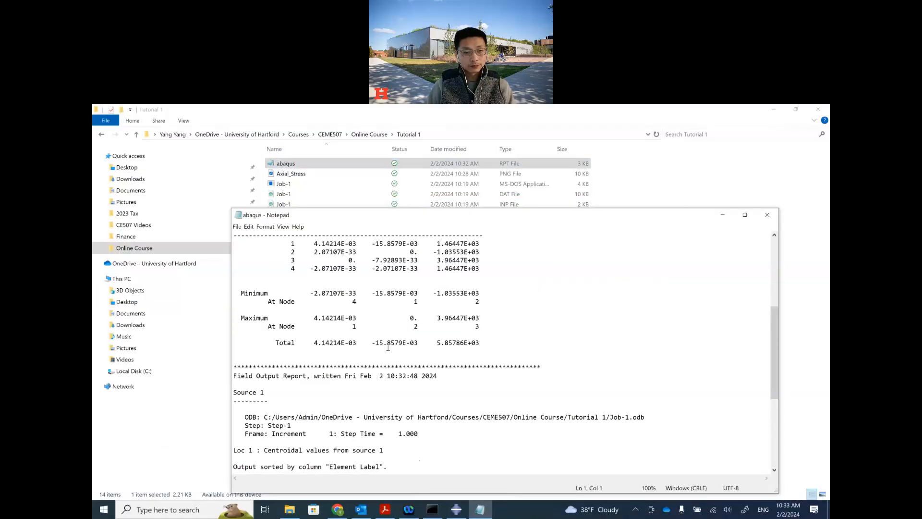
scroll(384, 345, up, 2)
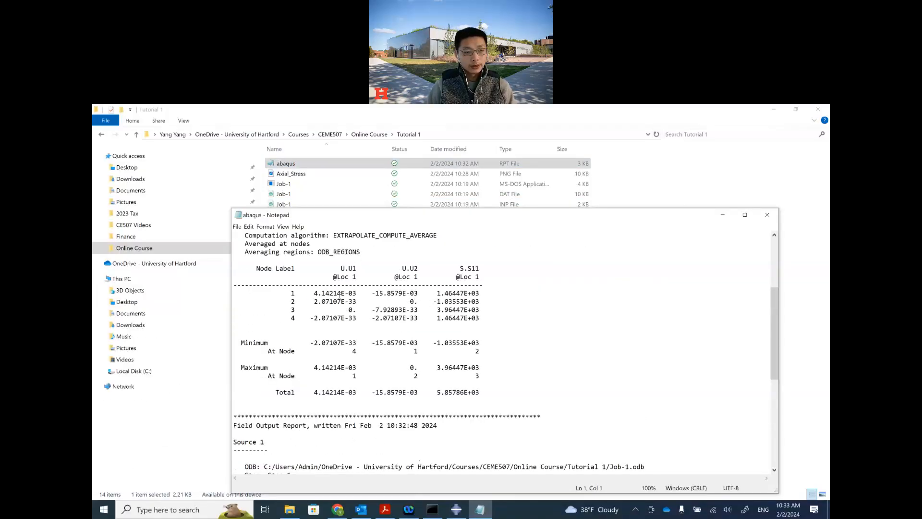
drag(313, 293, 418, 302)
key(Right)
scroll(303, 360, down, 9)
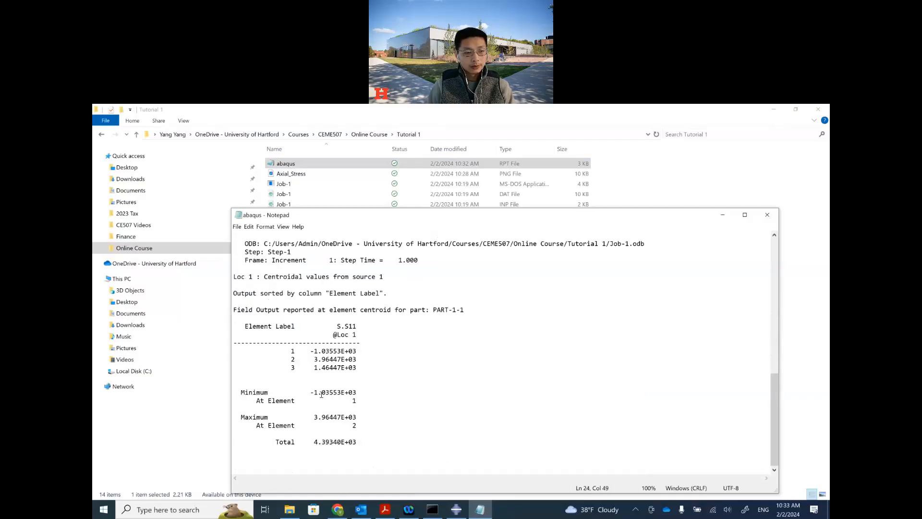
drag(296, 357, 236, 374)
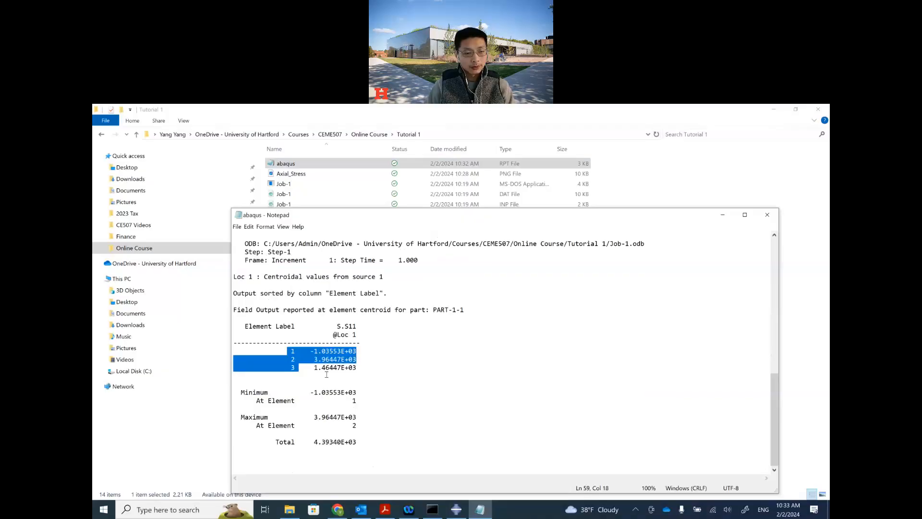
drag(357, 367, 318, 351)
click(362, 369)
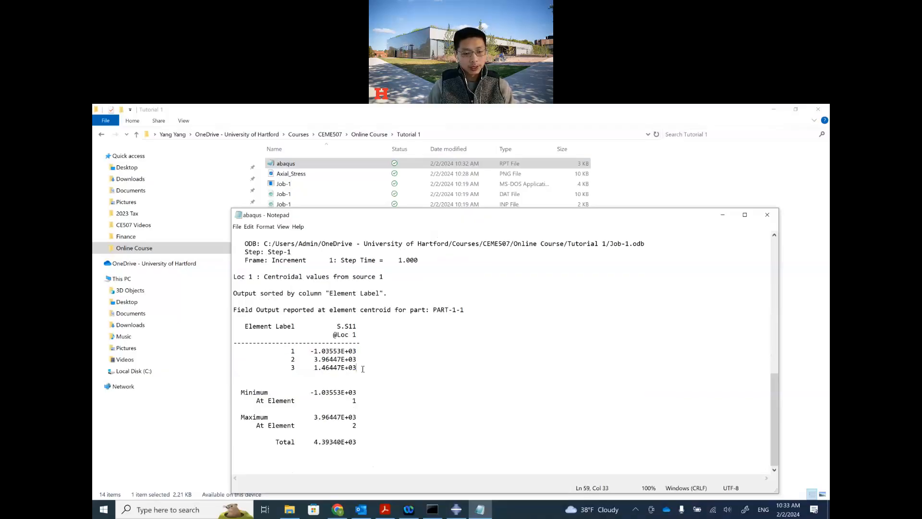
Compare the report's element stresses side by side with the tutorial PDF's tabulated results, then minimize the report and return to Abaqus.
click(384, 509)
scroll(452, 420, down, 5)
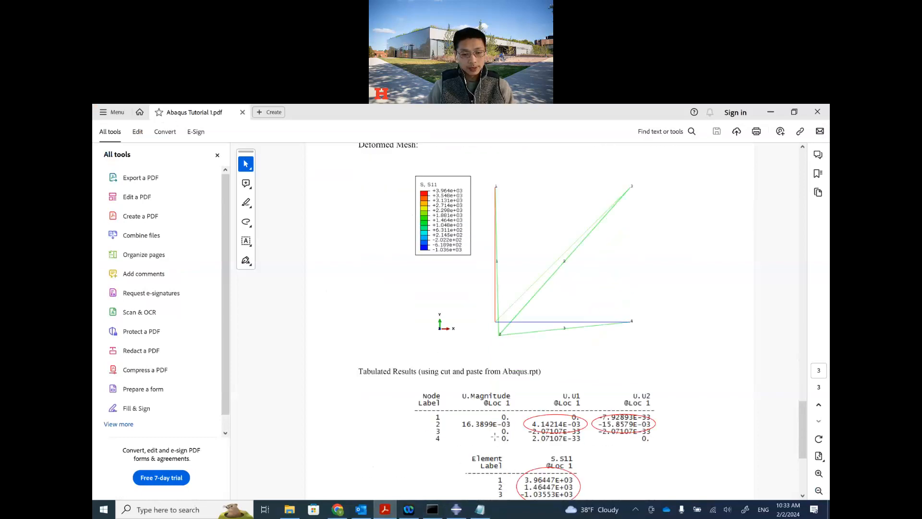
click(480, 511)
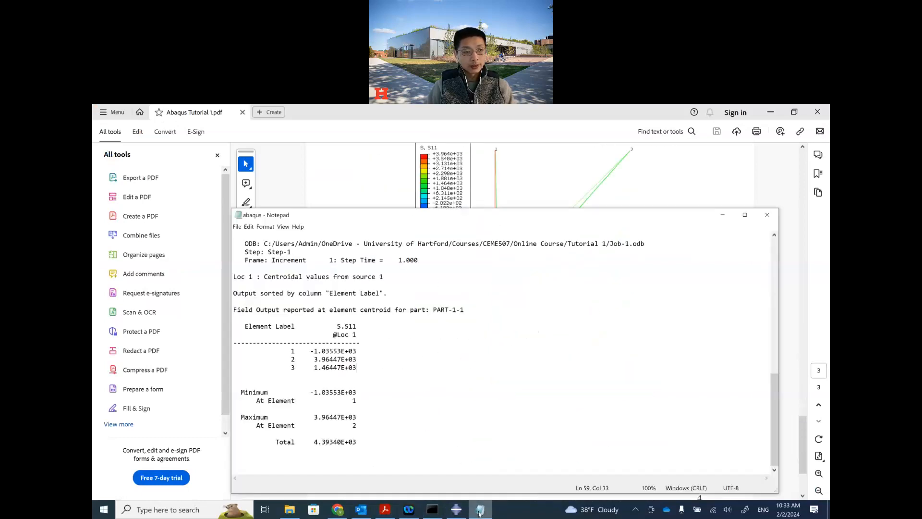
drag(385, 219, 258, 186)
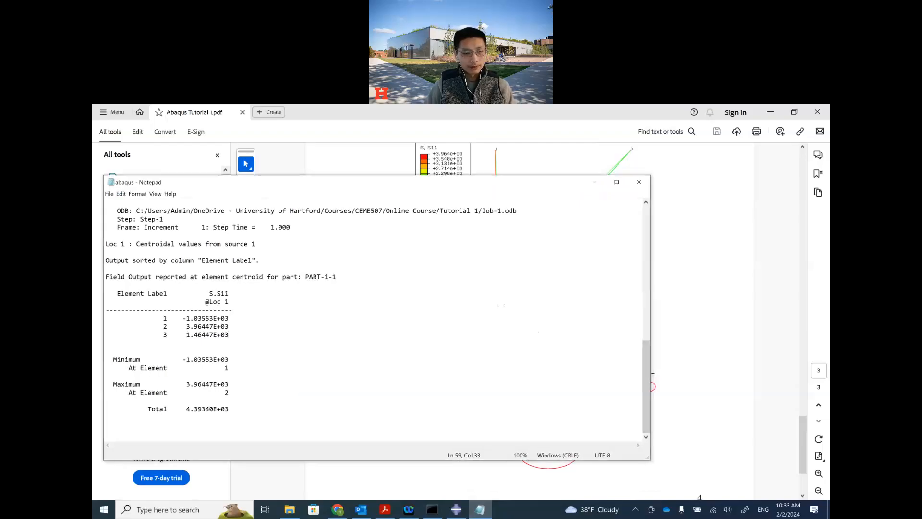
drag(651, 331, 406, 332)
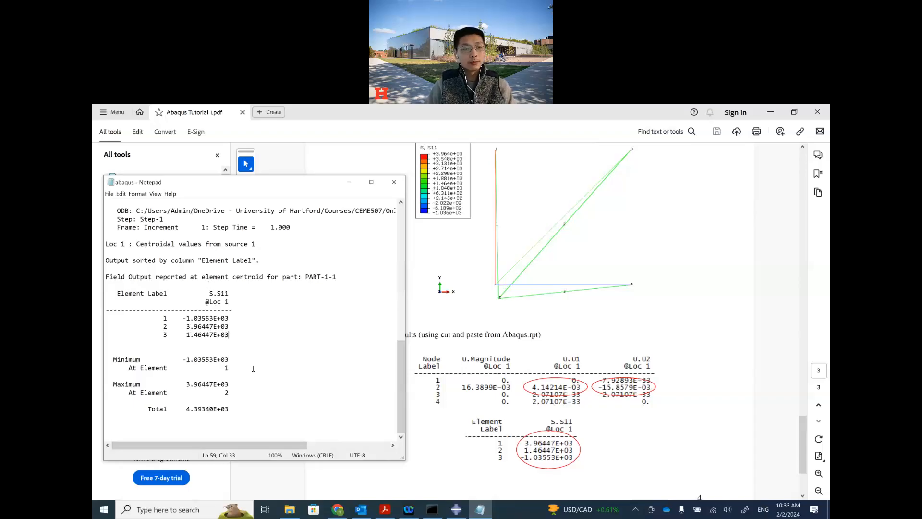
drag(277, 184, 329, 192)
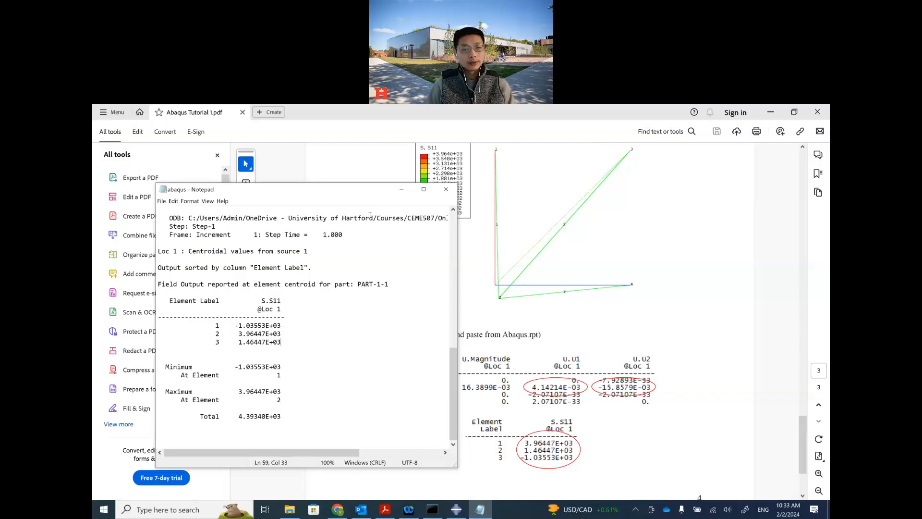
click(401, 190)
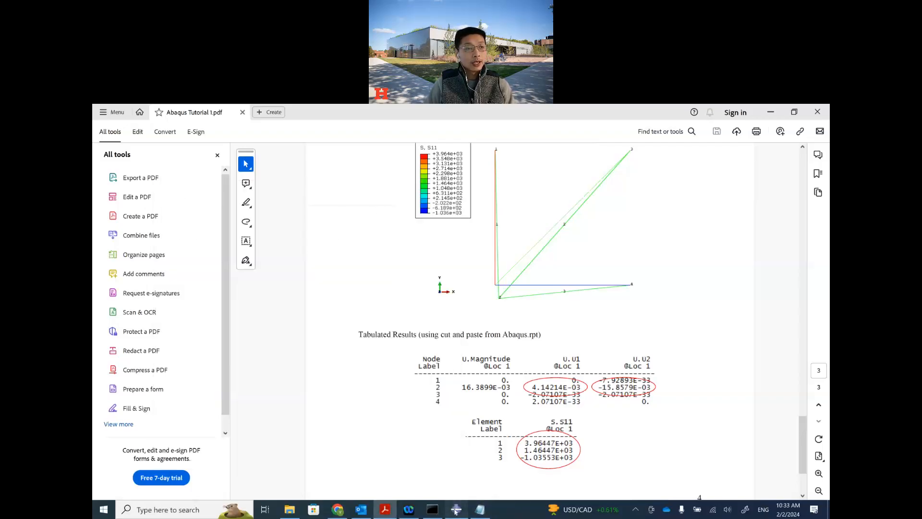
click(456, 509)
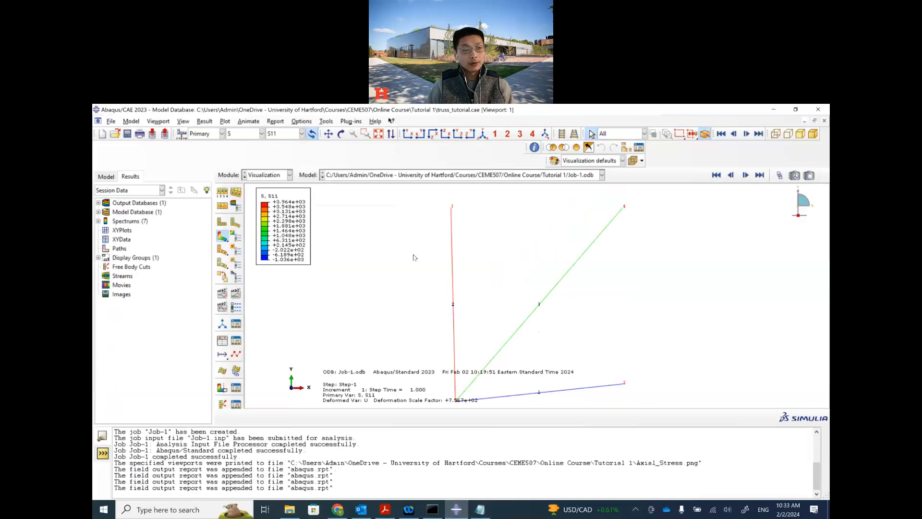
Check the available S stress components and the primary field output variables, including CF point loads, without changing the plot.
click(280, 137)
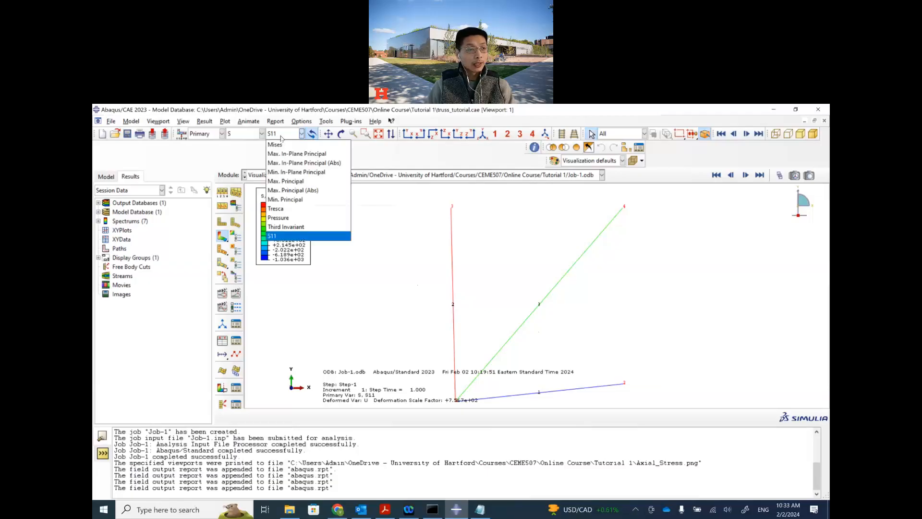
click(280, 137)
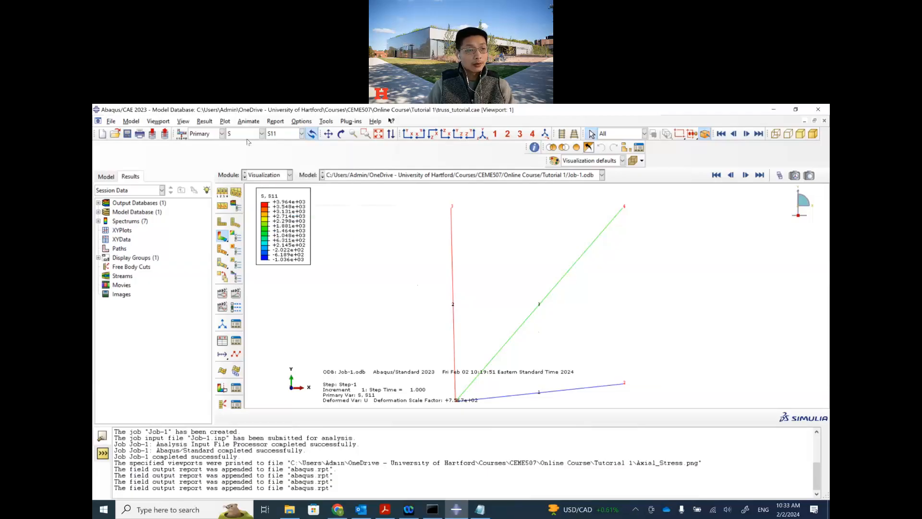
click(205, 121)
click(228, 162)
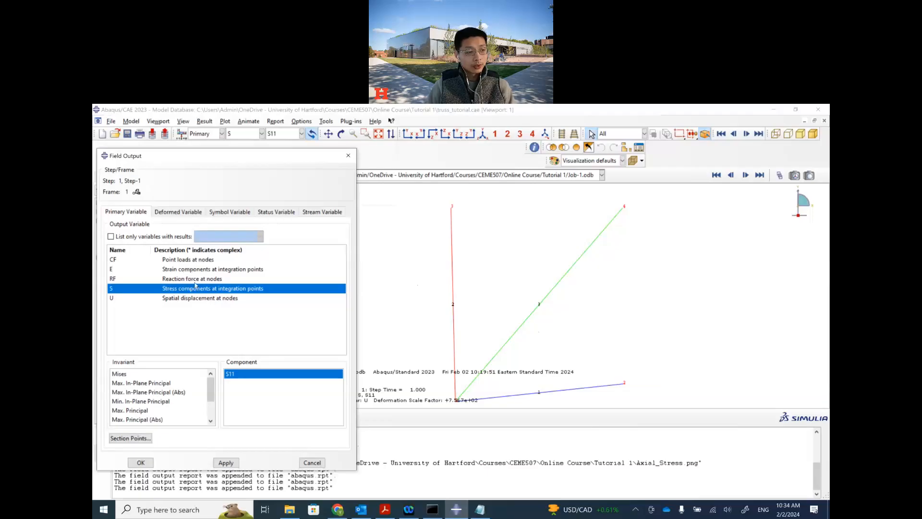
click(184, 263)
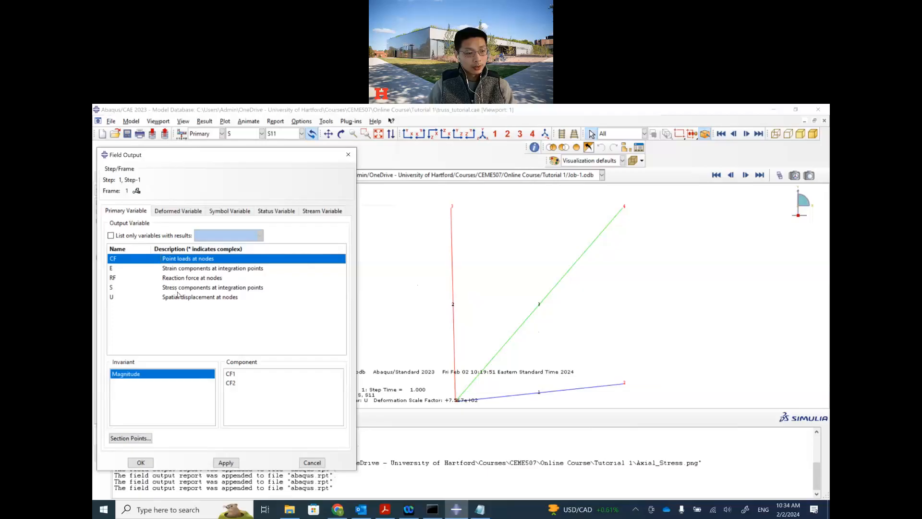
click(312, 463)
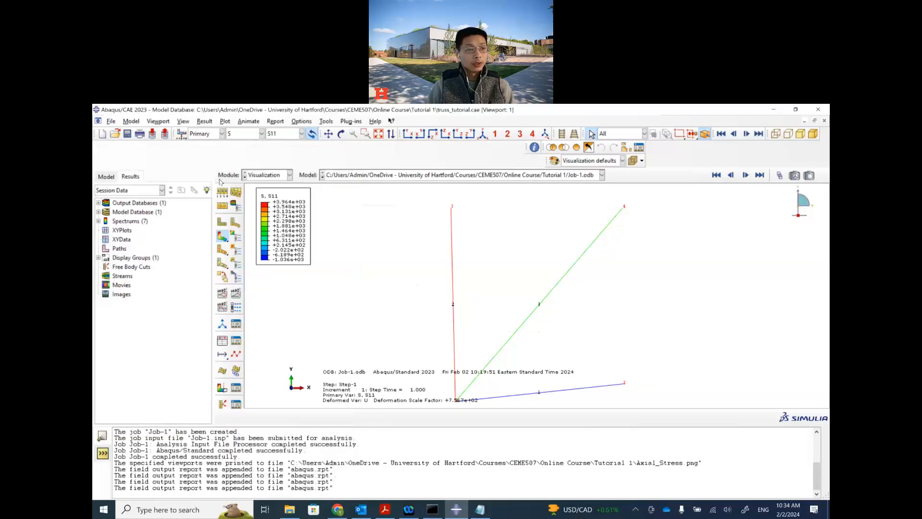
Switch to the Step module and open the F-Output-1 field output request of Step-1 for editing.
click(260, 176)
click(263, 215)
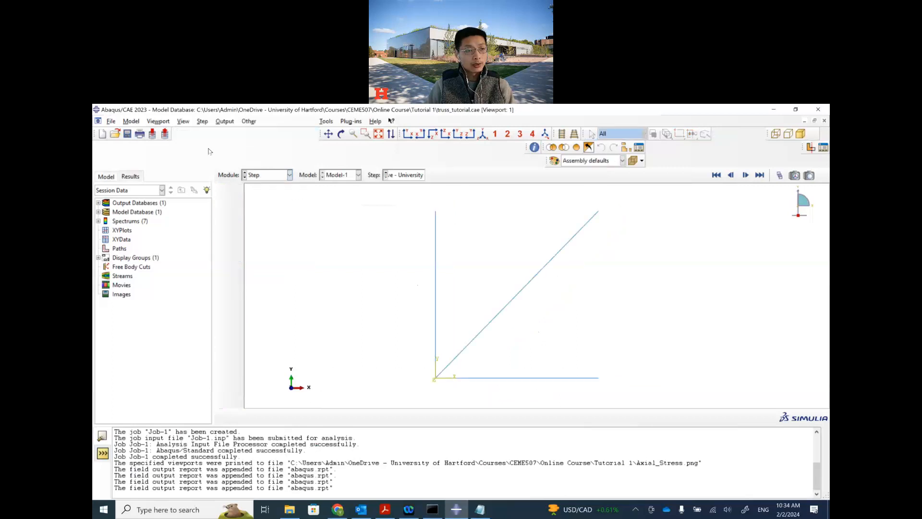
click(224, 121)
mouse_move(269, 131)
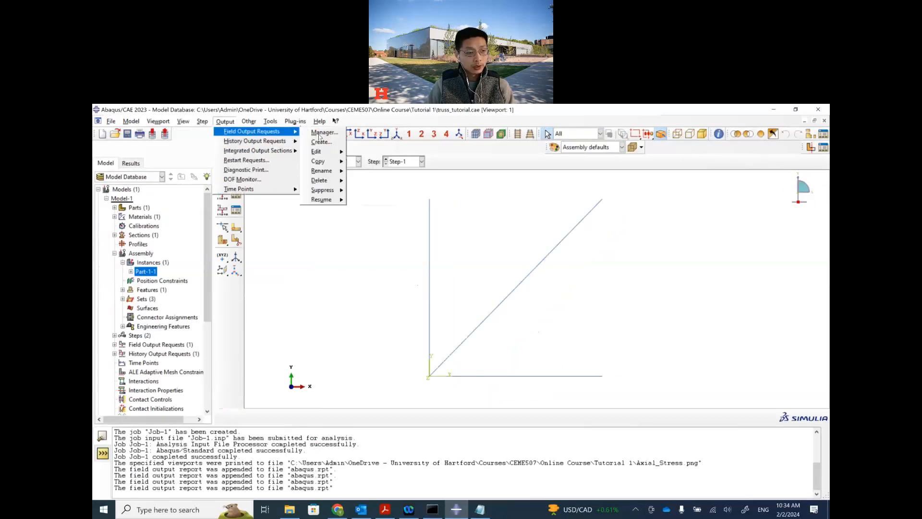
click(321, 132)
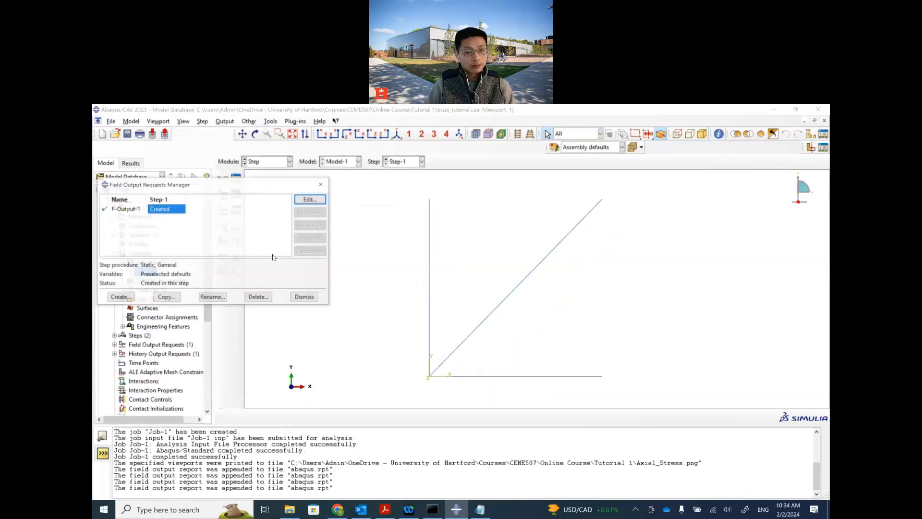
click(311, 199)
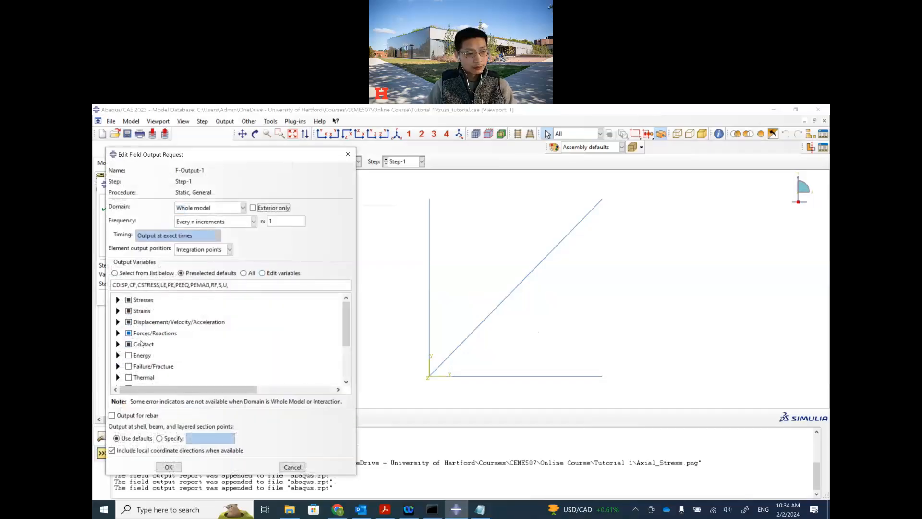
Add SF, Section forces and moments, from the Forces/Reactions group to the F-Output-1 request and close the requests manager.
scroll(144, 346, down, 2)
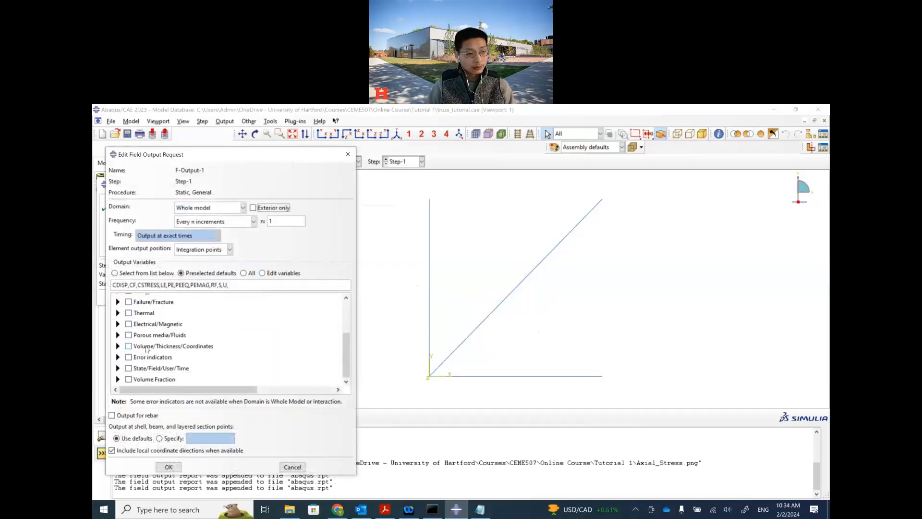
scroll(144, 346, up, 1)
scroll(130, 336, up, 1)
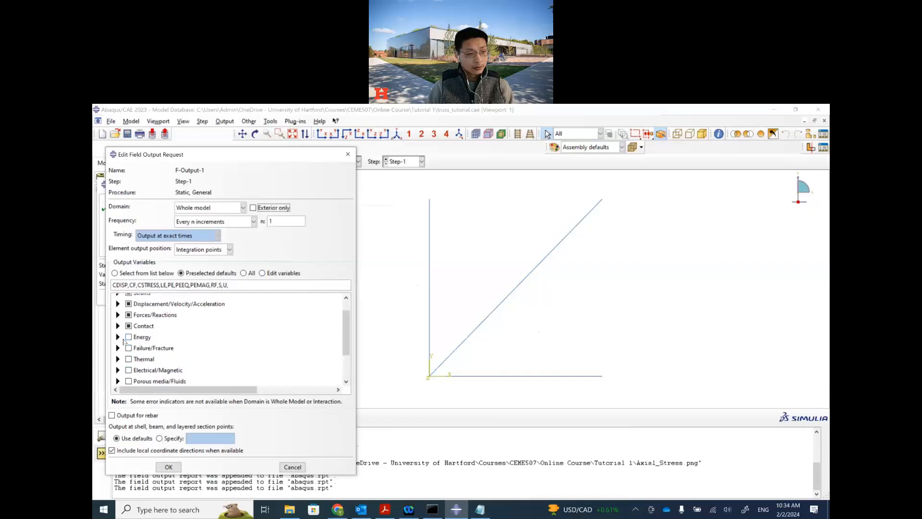
click(118, 326)
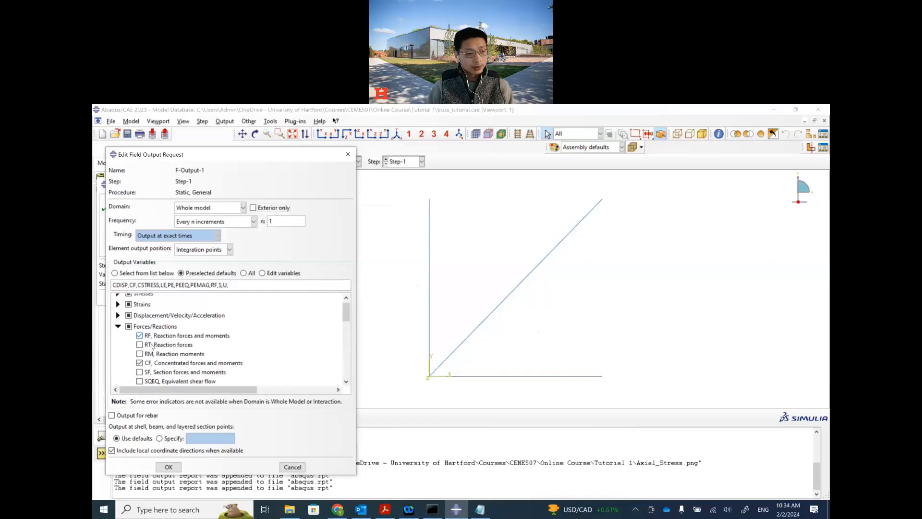
scroll(149, 343, down, 2)
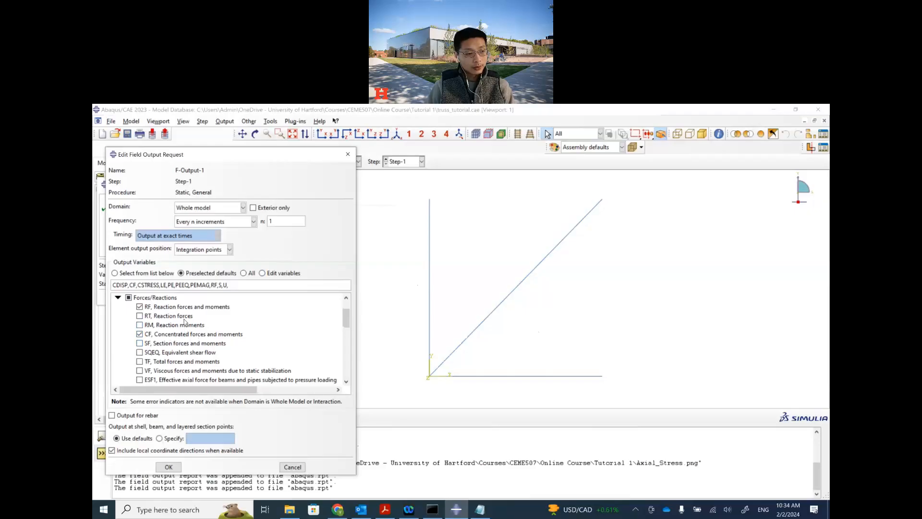
scroll(185, 323, down, 1)
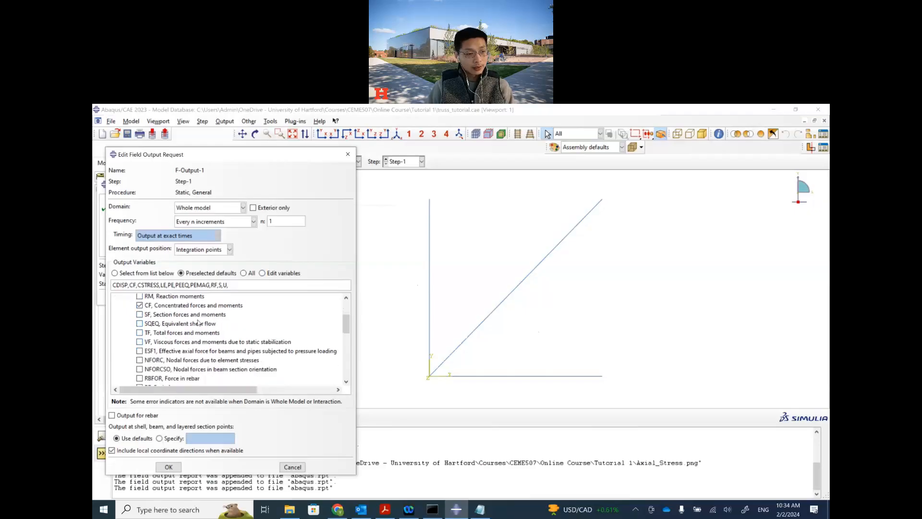
scroll(192, 326, up, 1)
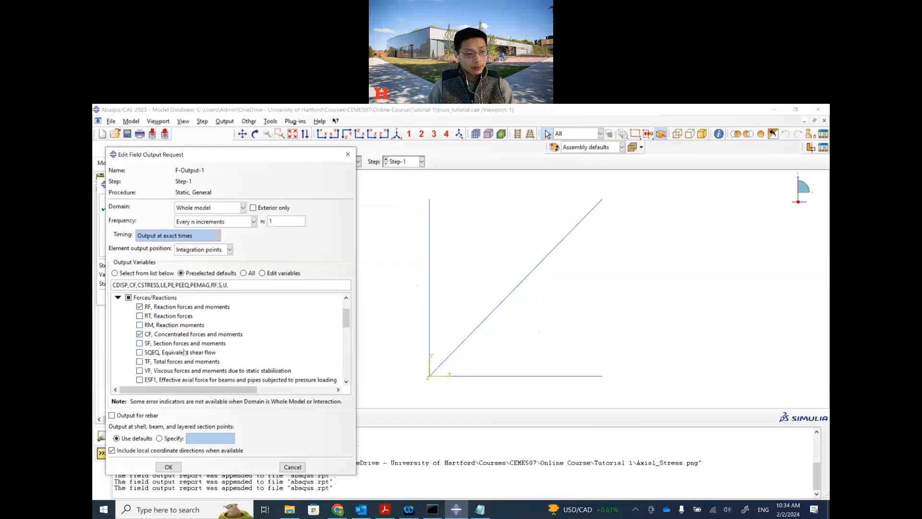
click(140, 343)
scroll(167, 333, down, 3)
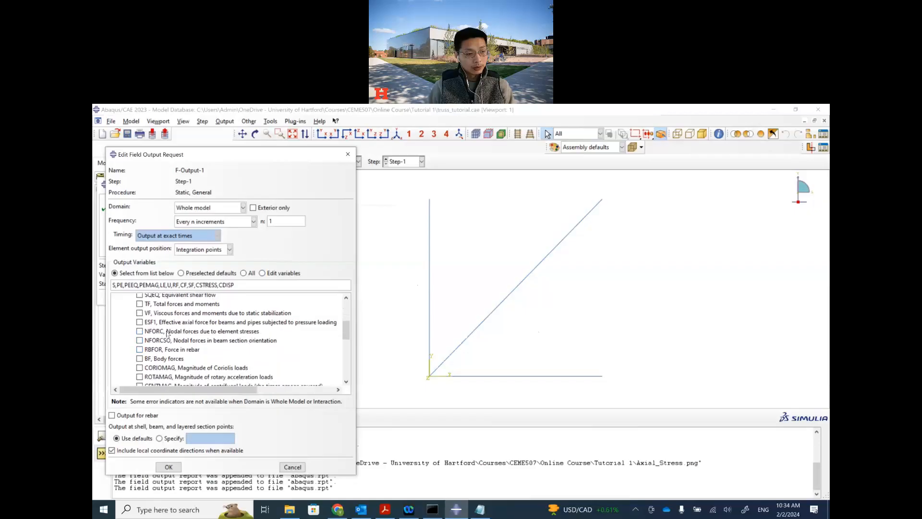
scroll(168, 333, down, 2)
scroll(168, 325, down, 1)
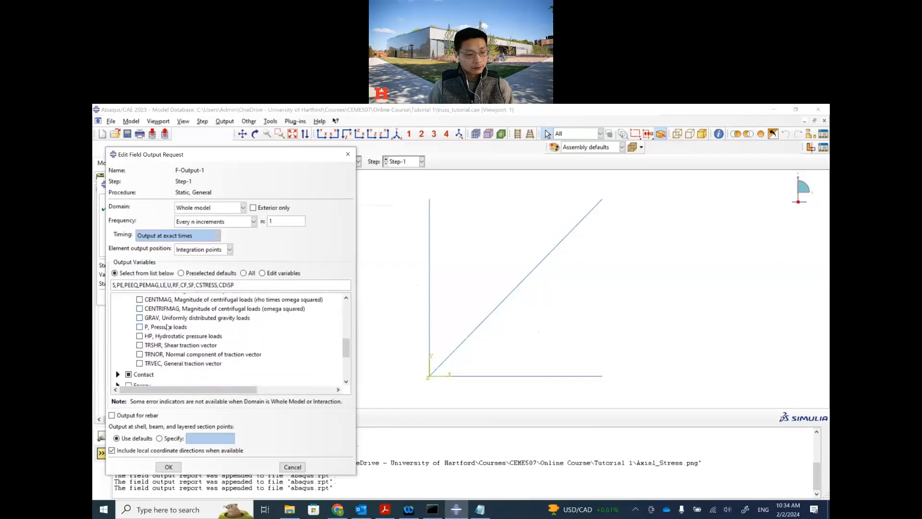
click(168, 466)
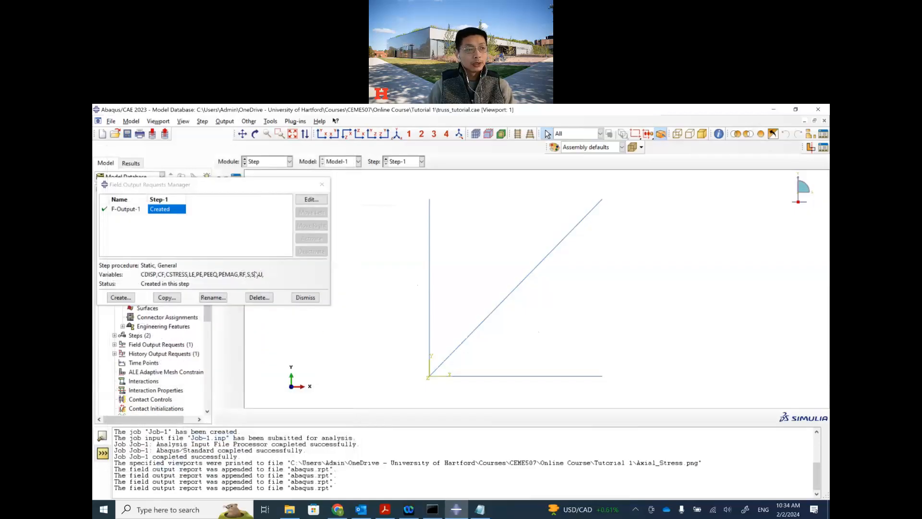
click(305, 297)
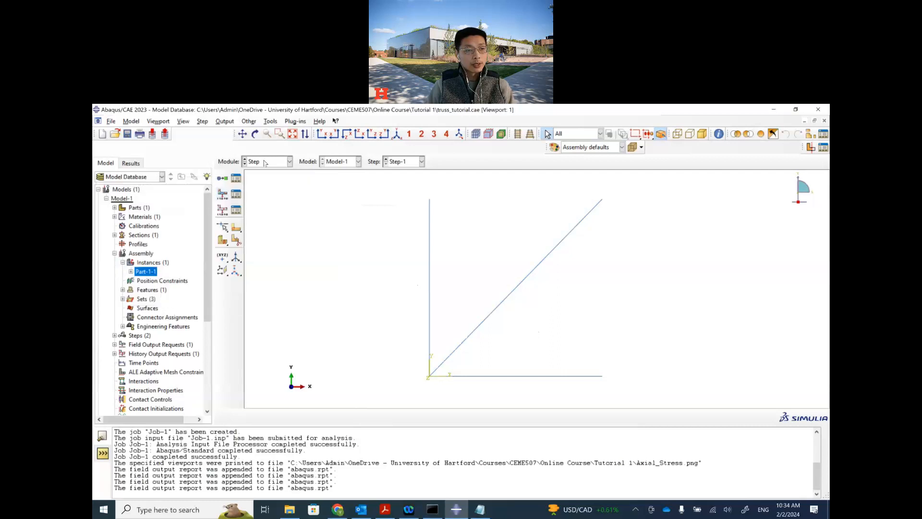
Resubmit Job-1 from the Job module, overwriting its existing job files, and close the Job Manager once the analysis completes.
click(267, 162)
click(257, 245)
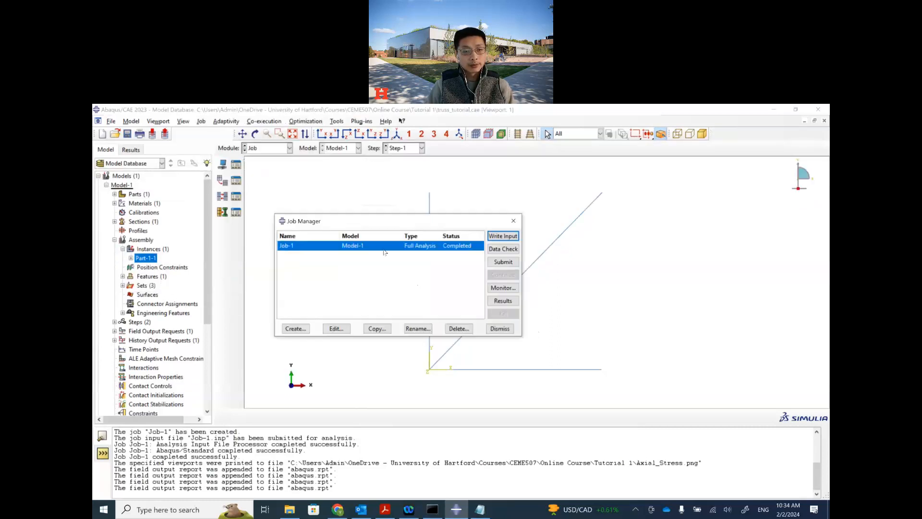
click(494, 264)
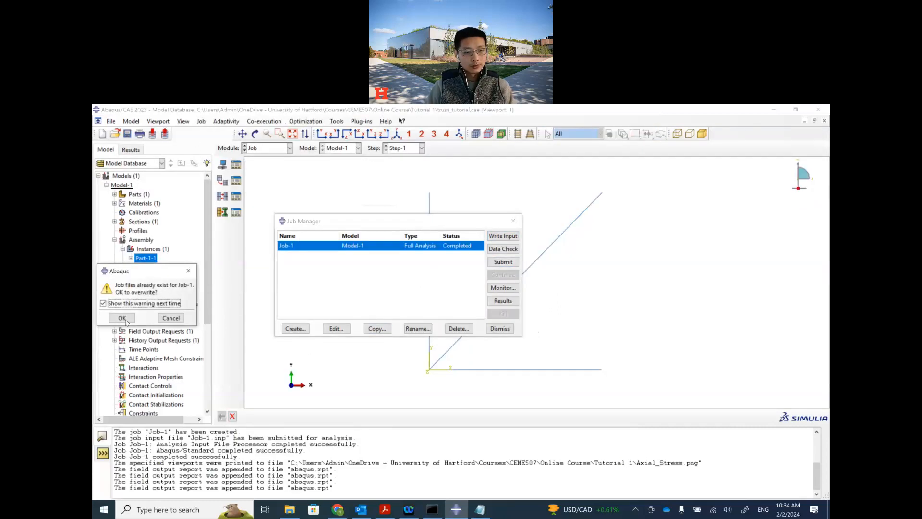
click(122, 317)
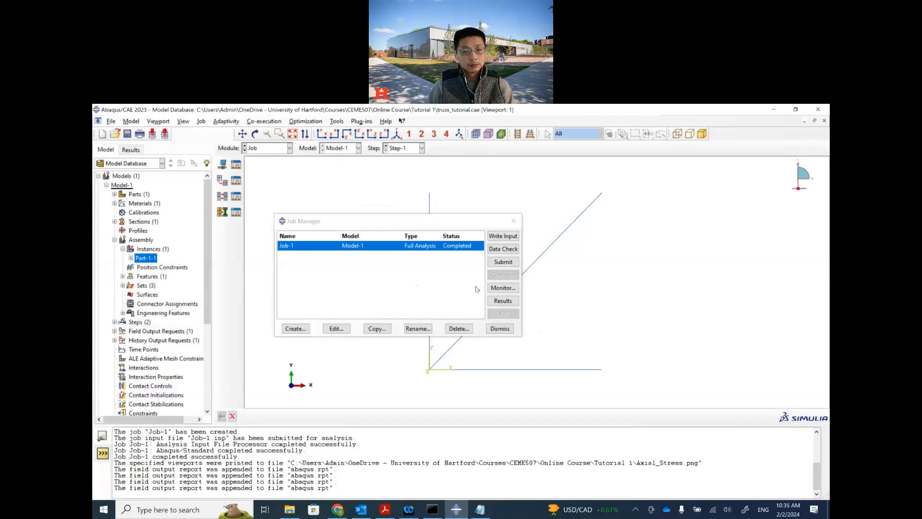
click(502, 263)
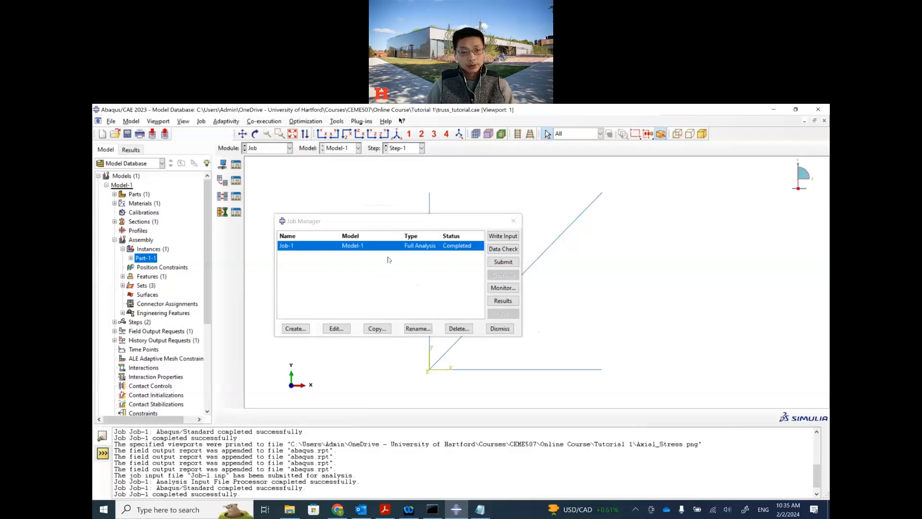
click(500, 329)
Switch to the Visualization module and open the Job-1.odb output database from the Tutorial 1 folder.
click(271, 149)
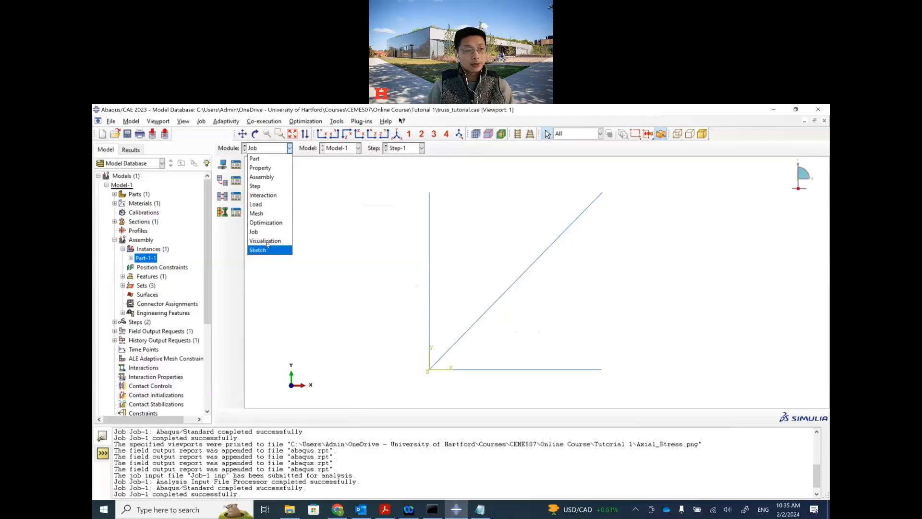
click(265, 241)
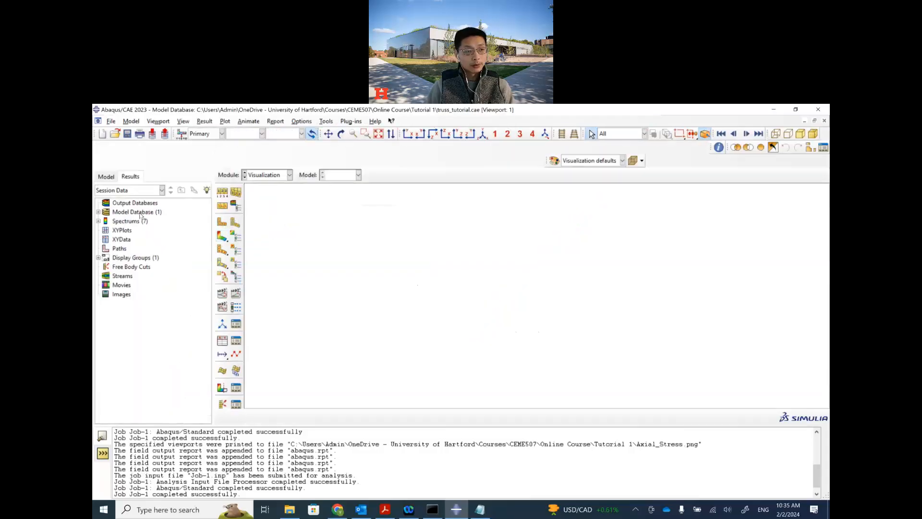
double_click(136, 203)
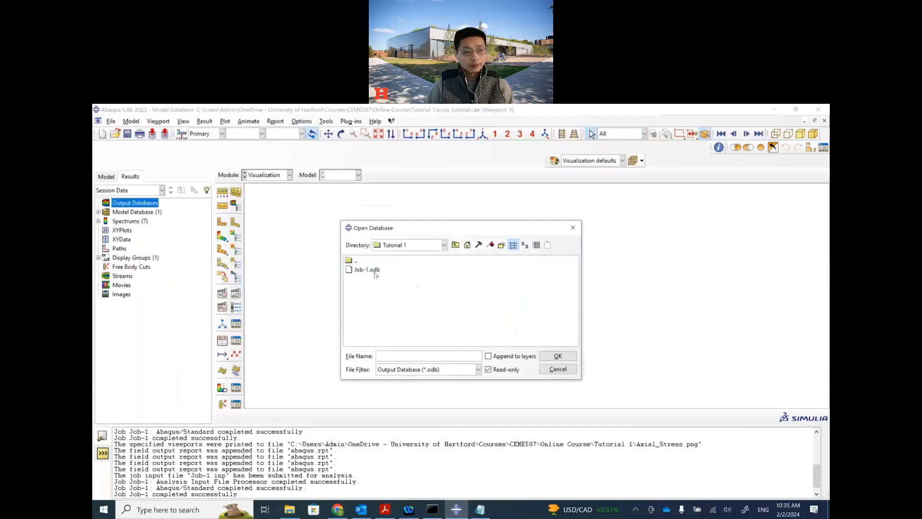
click(375, 272)
double_click(367, 269)
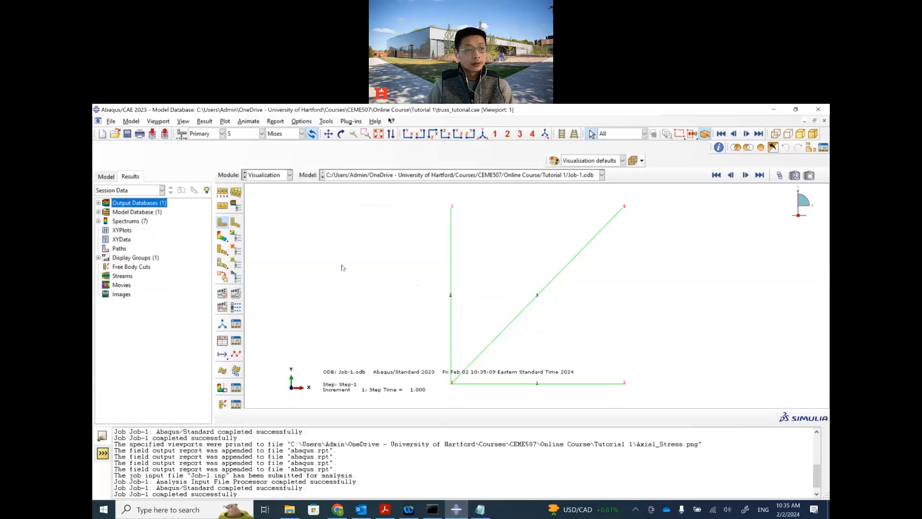
Look for section force output among the new results' primary variables, checking the CF components and the S invariants.
click(238, 136)
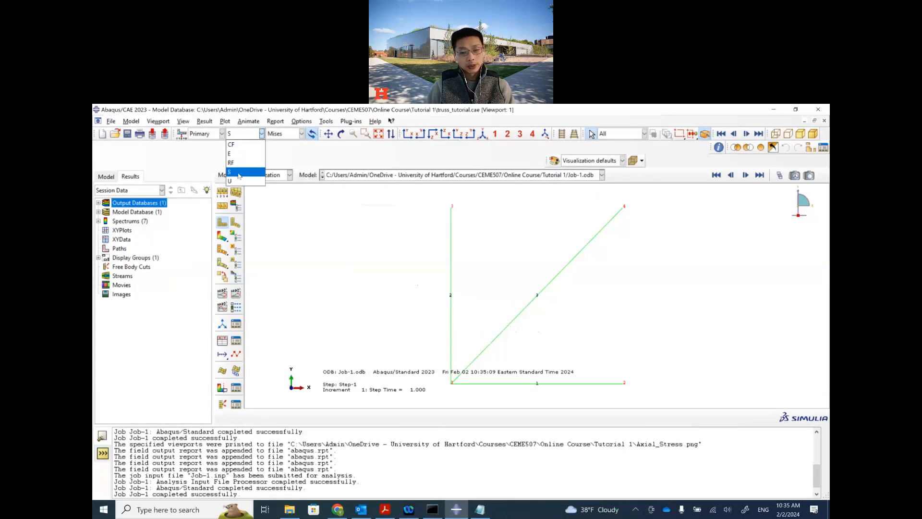
click(196, 160)
click(204, 121)
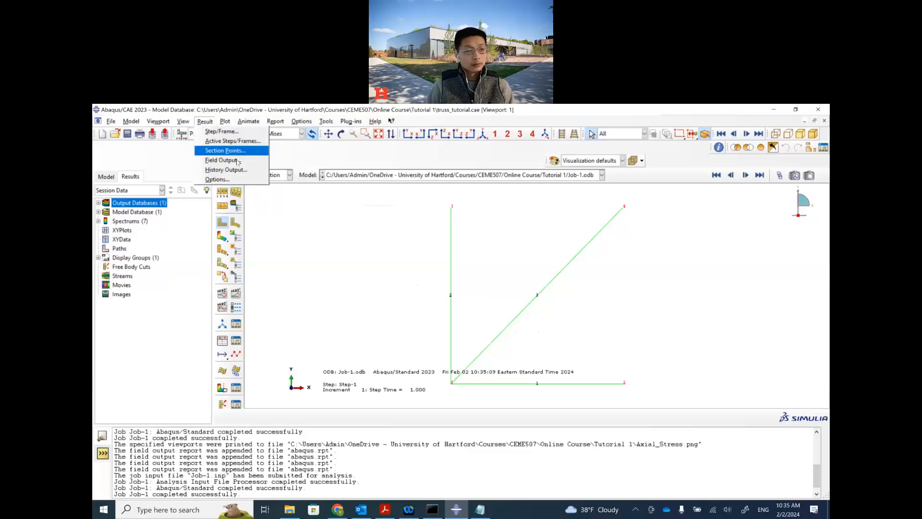
click(238, 164)
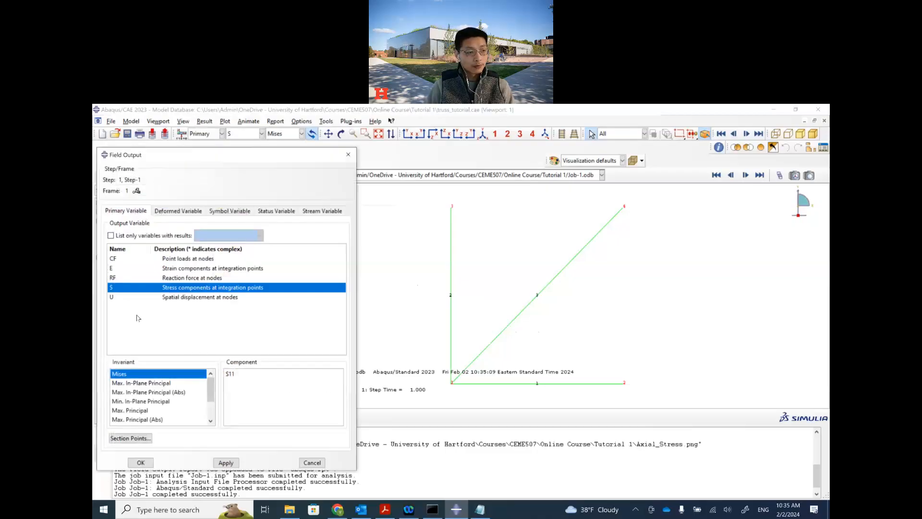
click(113, 258)
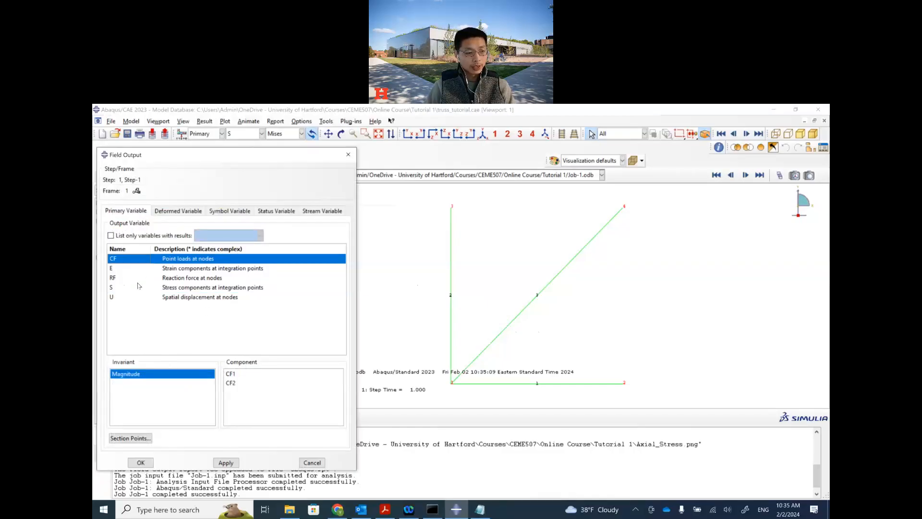
click(130, 288)
scroll(164, 421, down, 2)
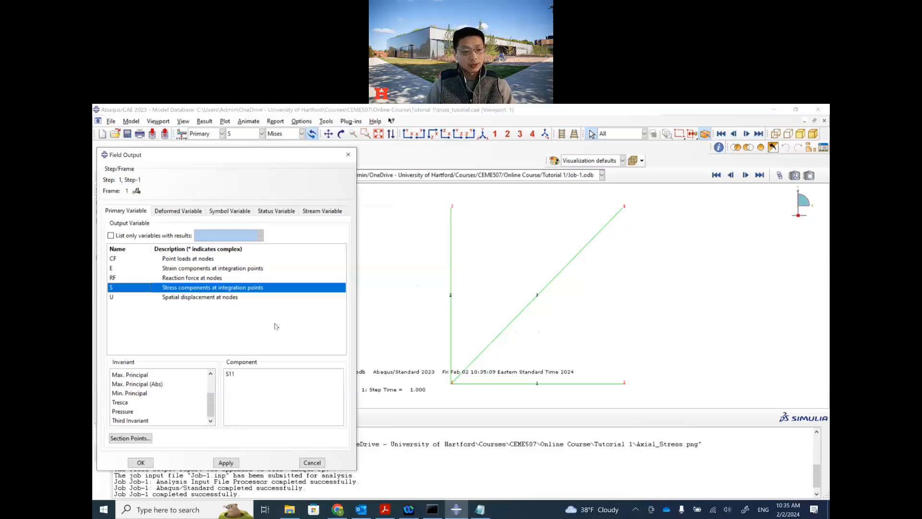
click(313, 462)
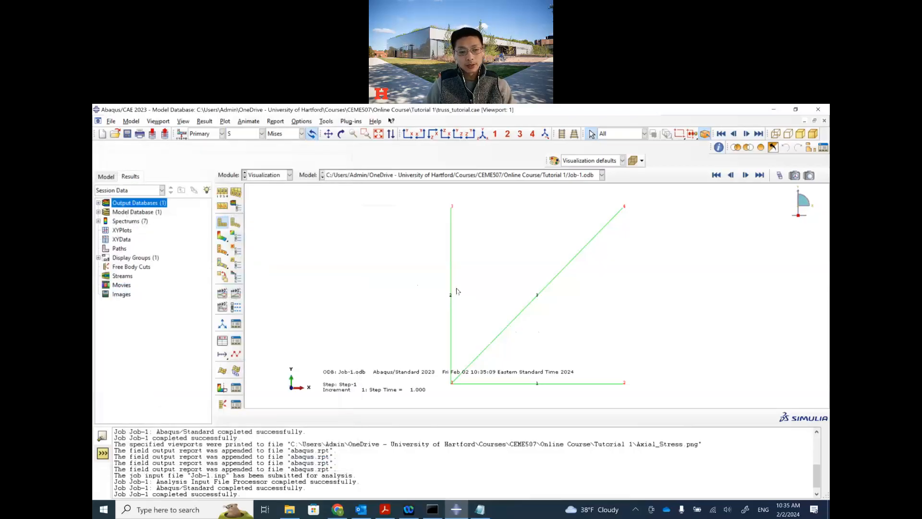